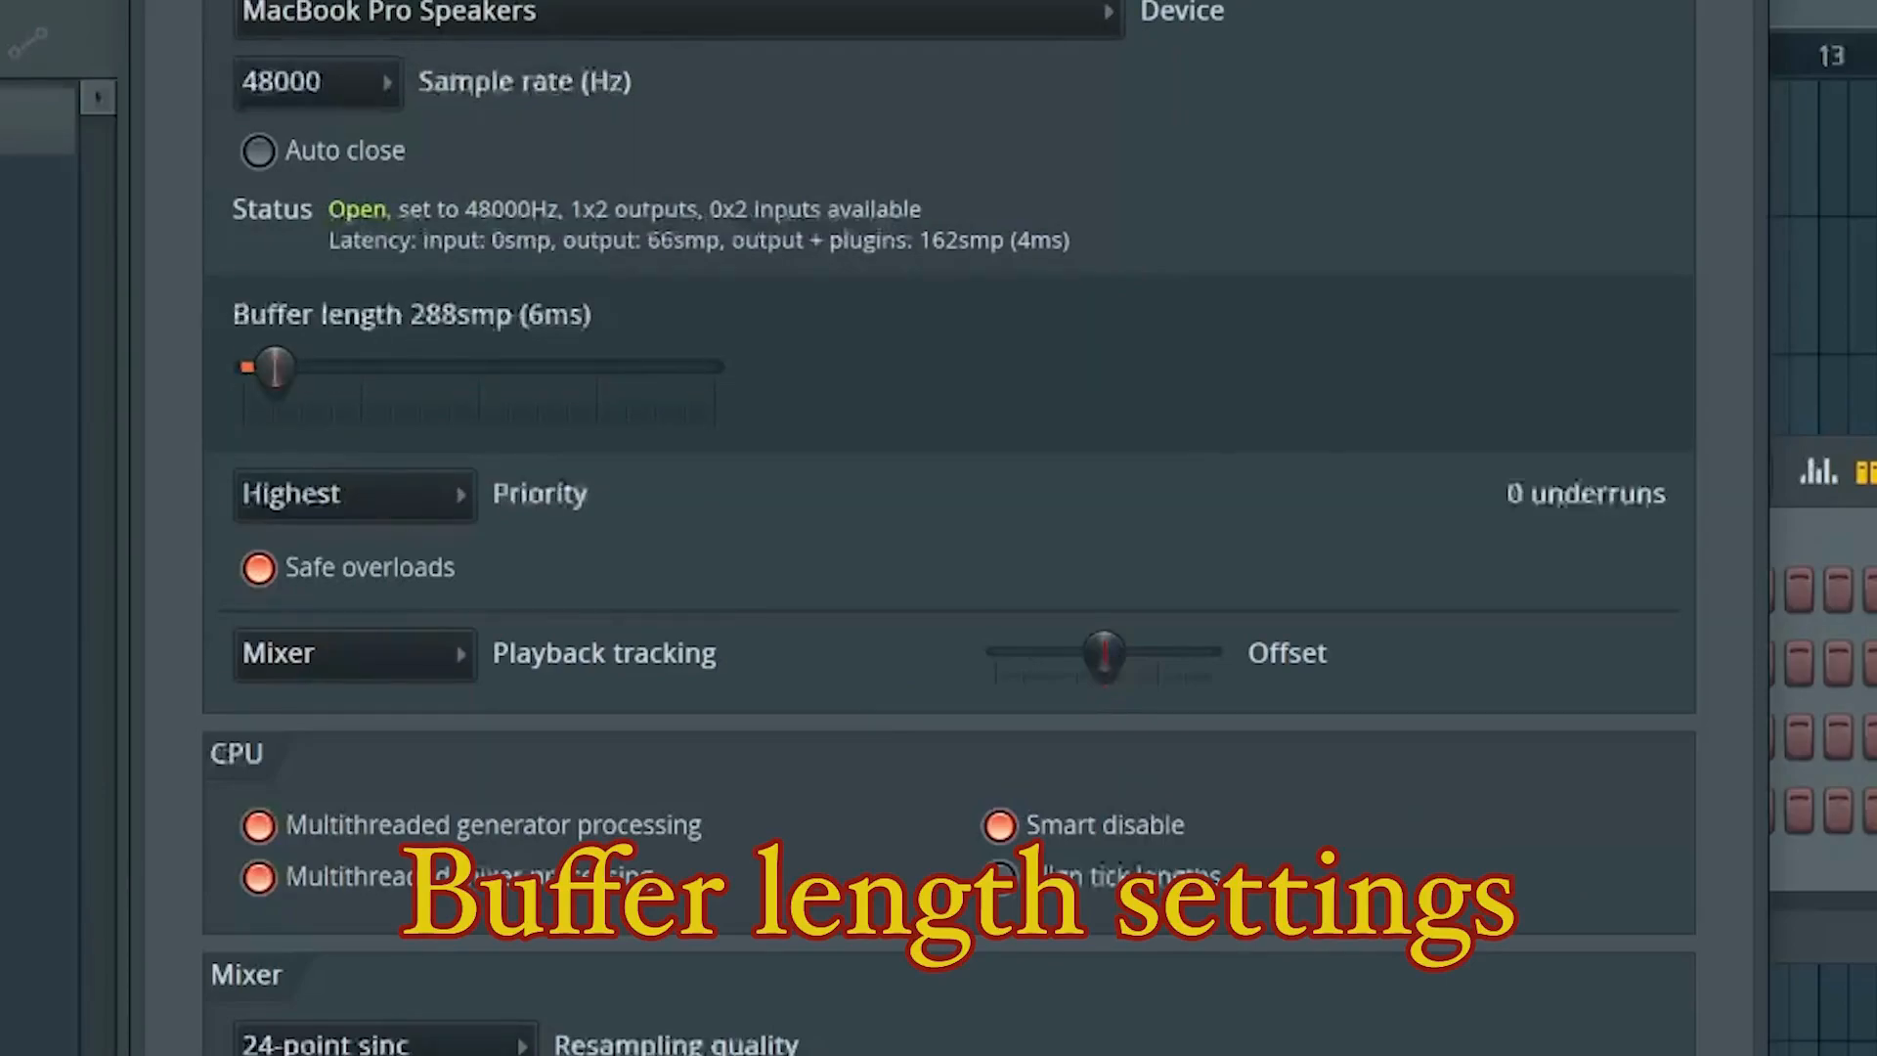
# Set the audio buffer length to 256 samples and the sample rate to 48000 Hz
pyautogui.moveTo(275, 368); pyautogui.dragTo(244, 367)
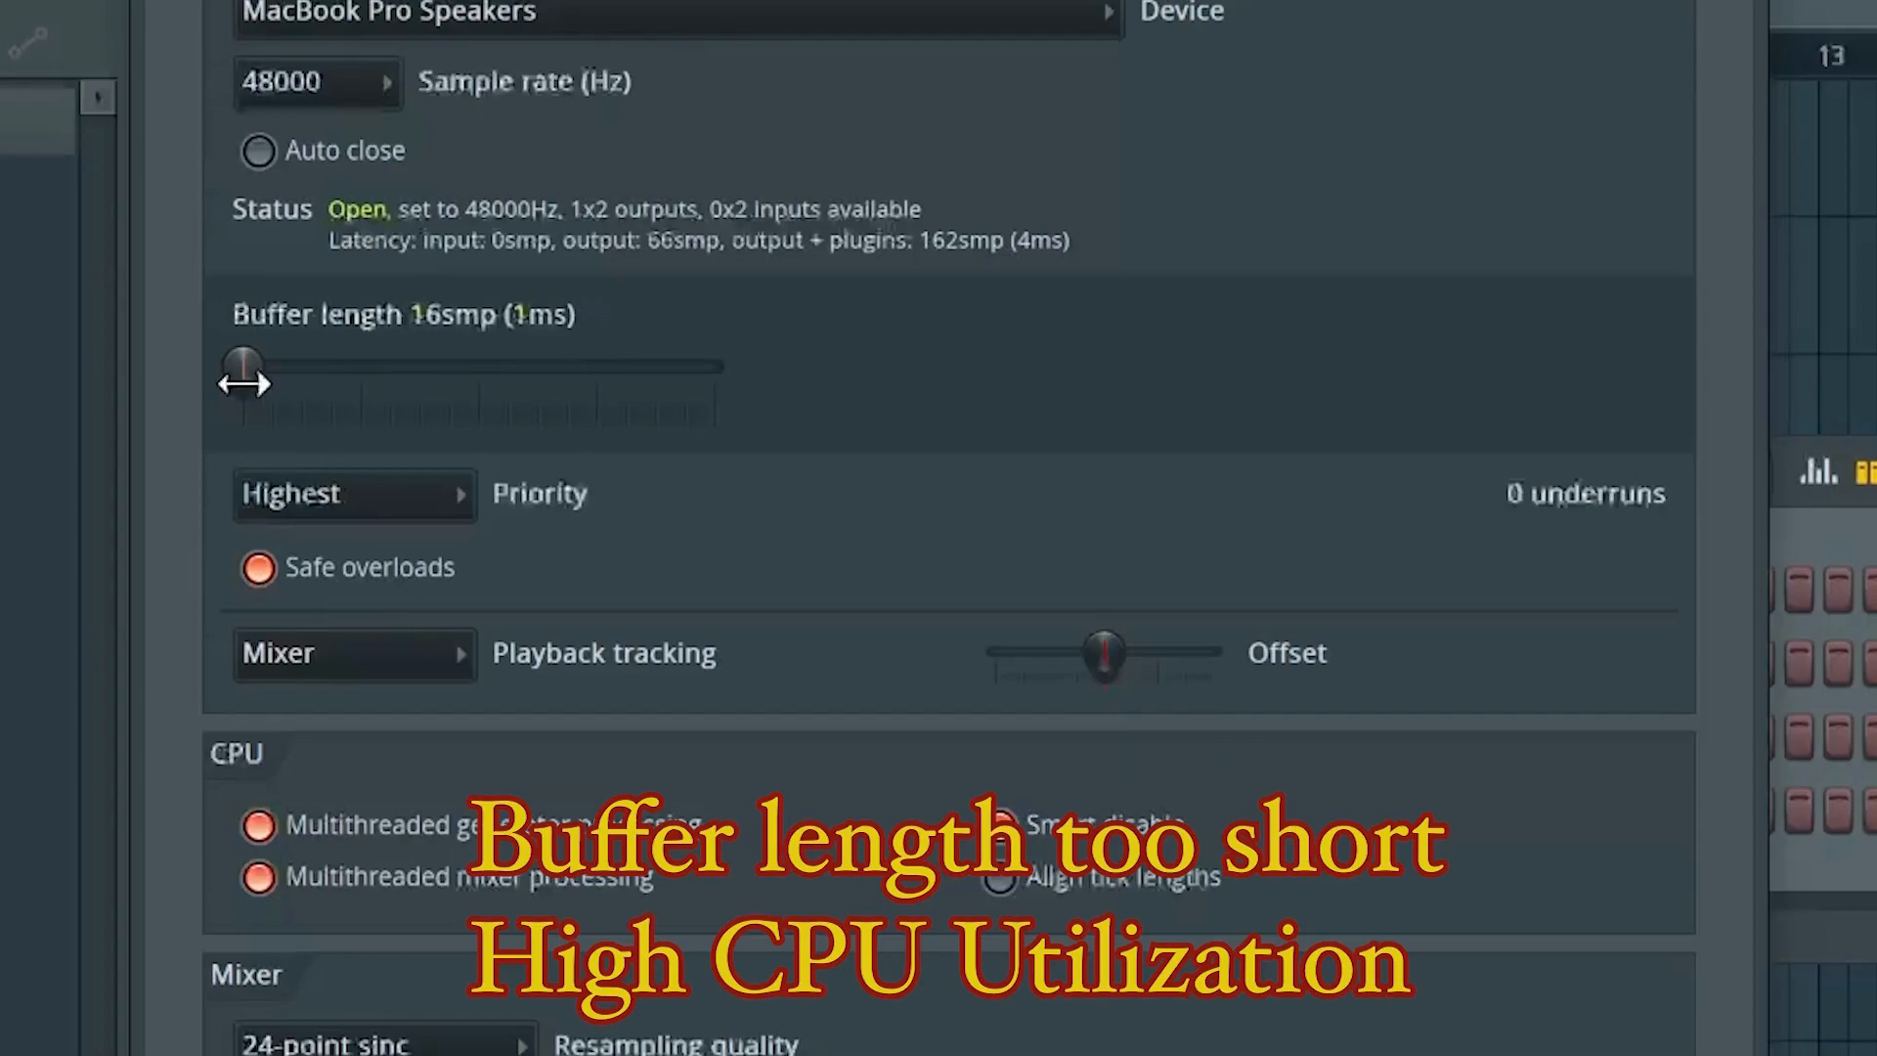
pyautogui.moveTo(244, 368); pyautogui.dragTo(496, 367)
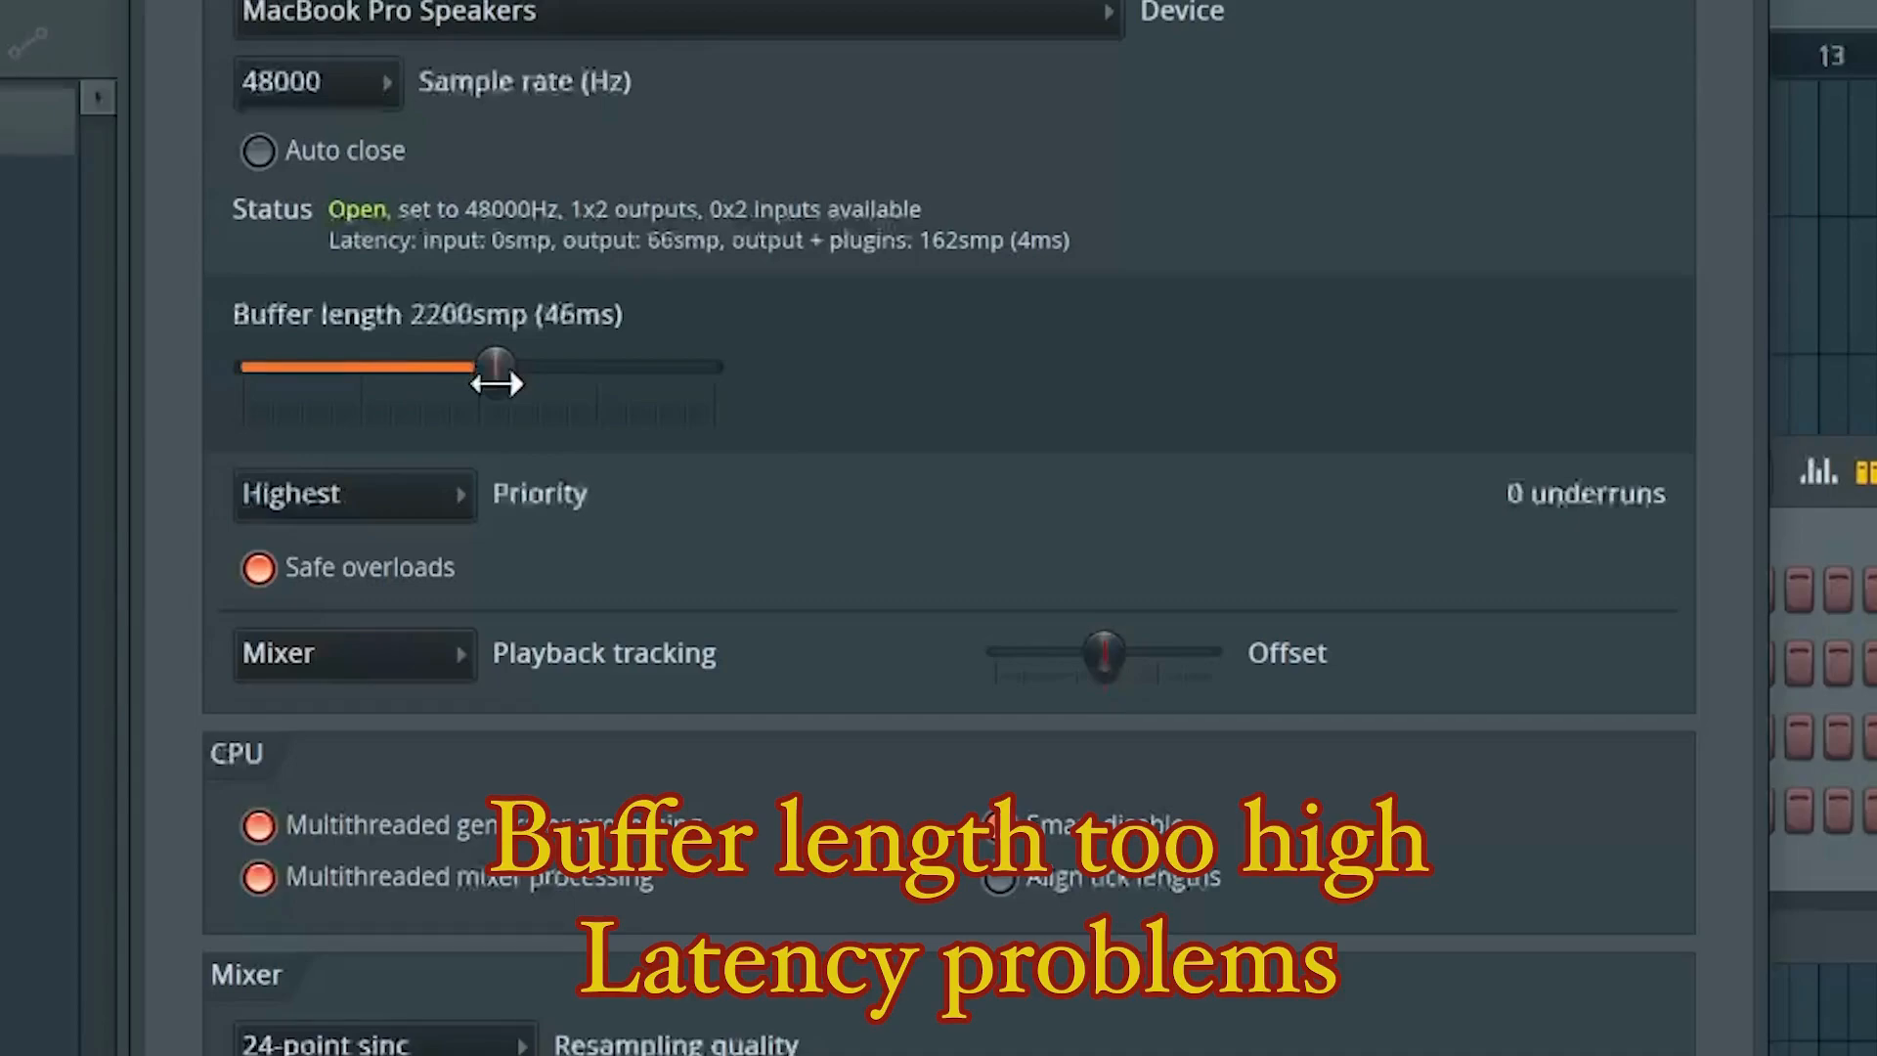
pyautogui.moveTo(495, 368); pyautogui.dragTo(286, 367)
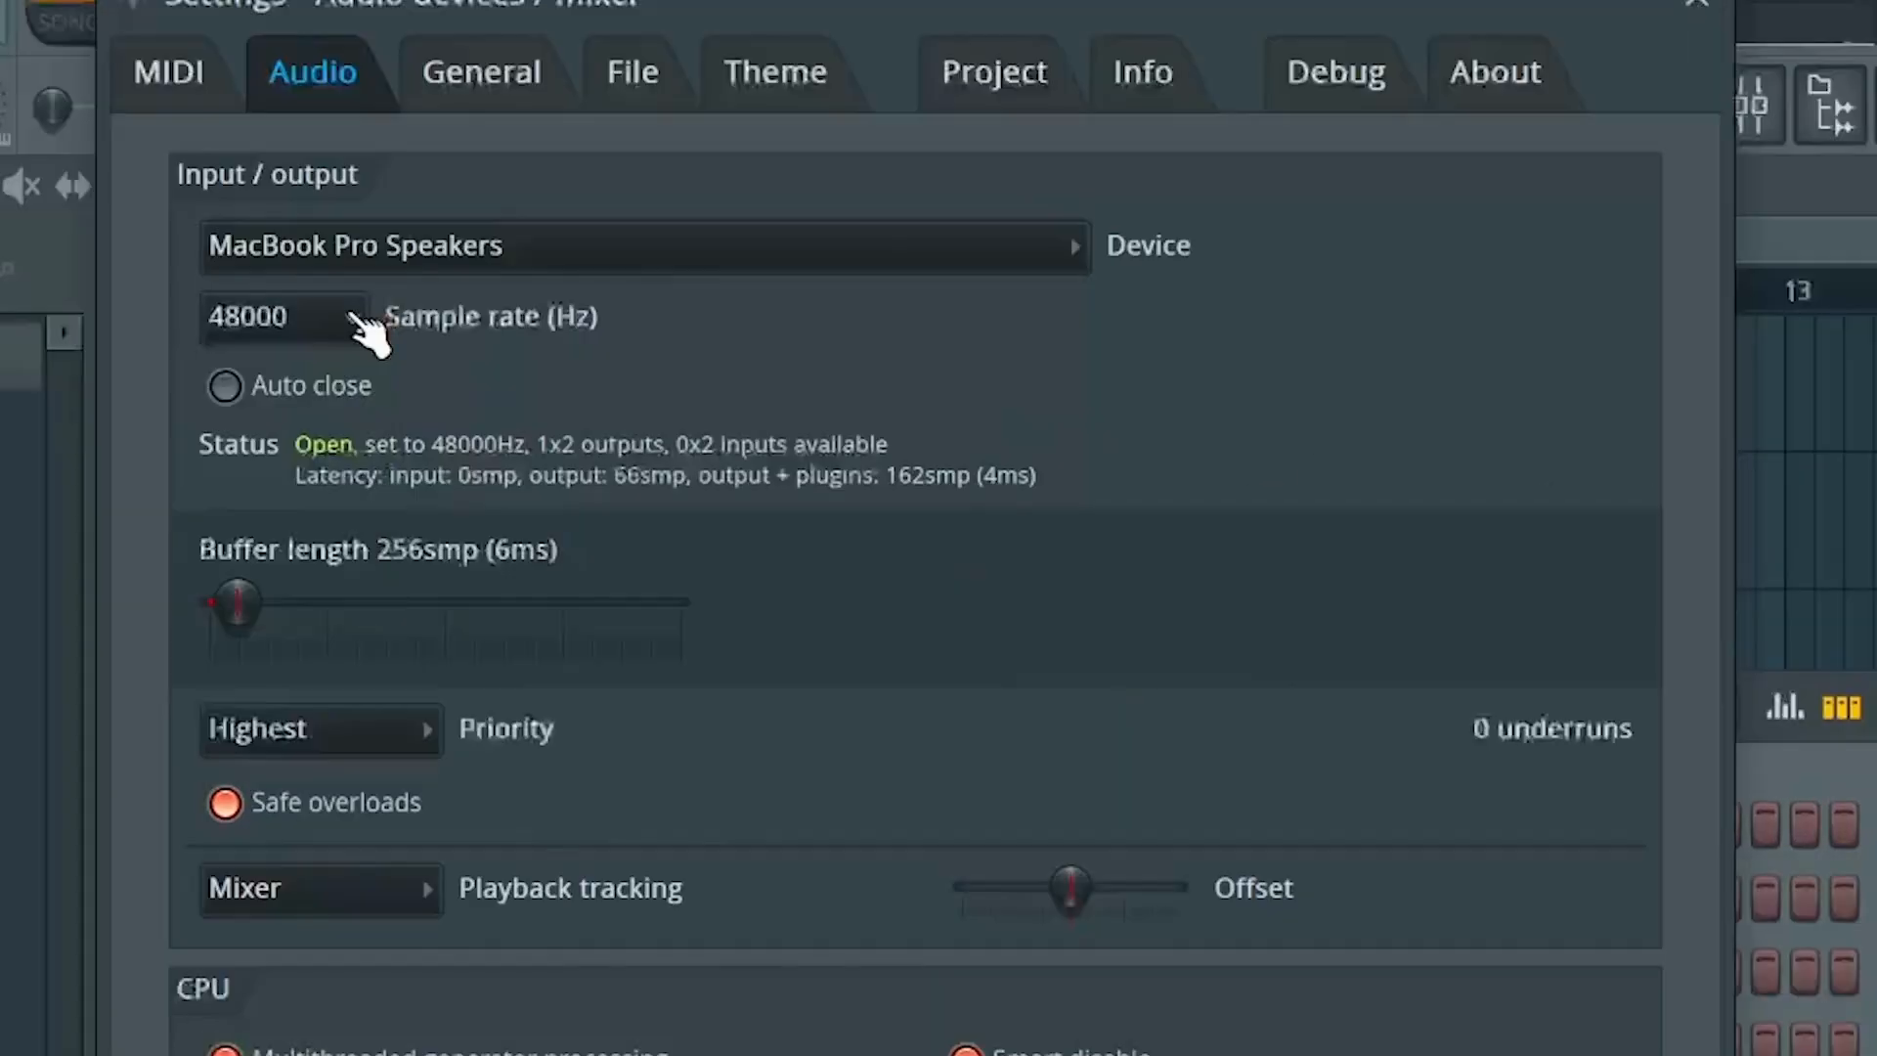
pyautogui.click(356, 319)
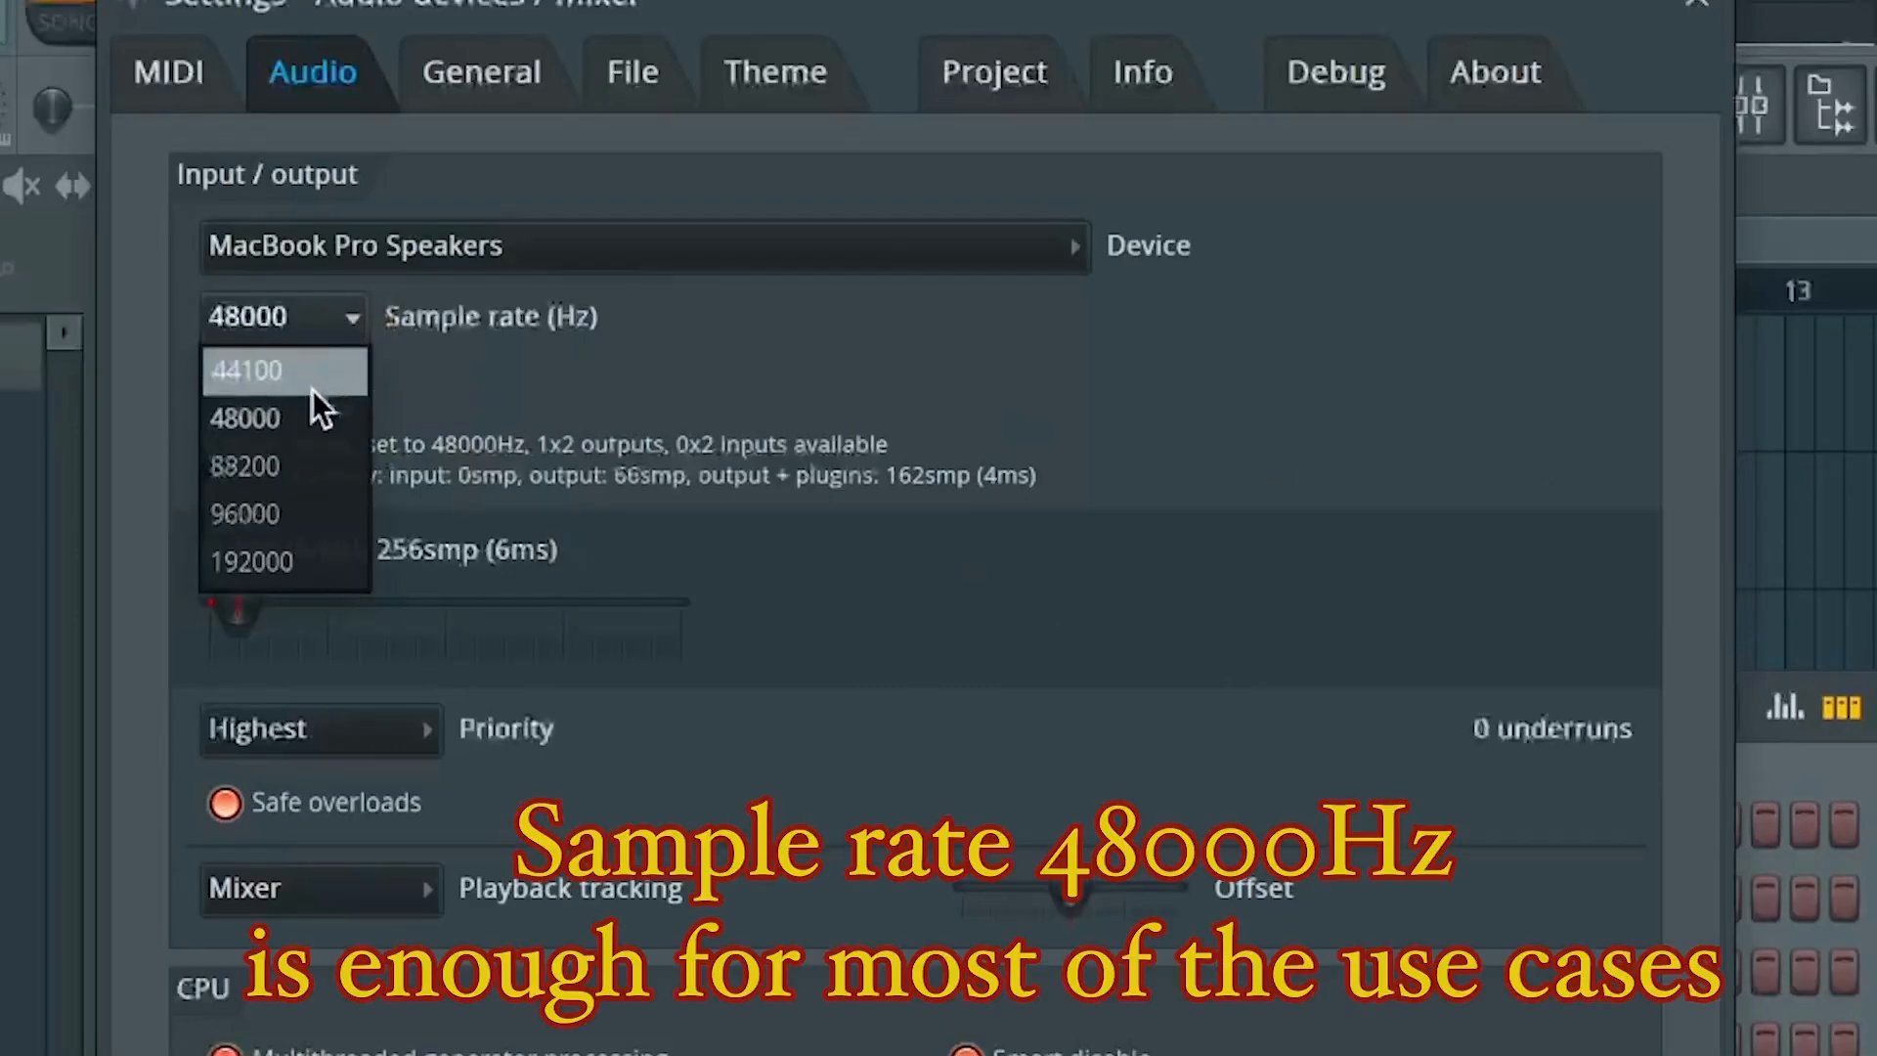
pyautogui.click(338, 403)
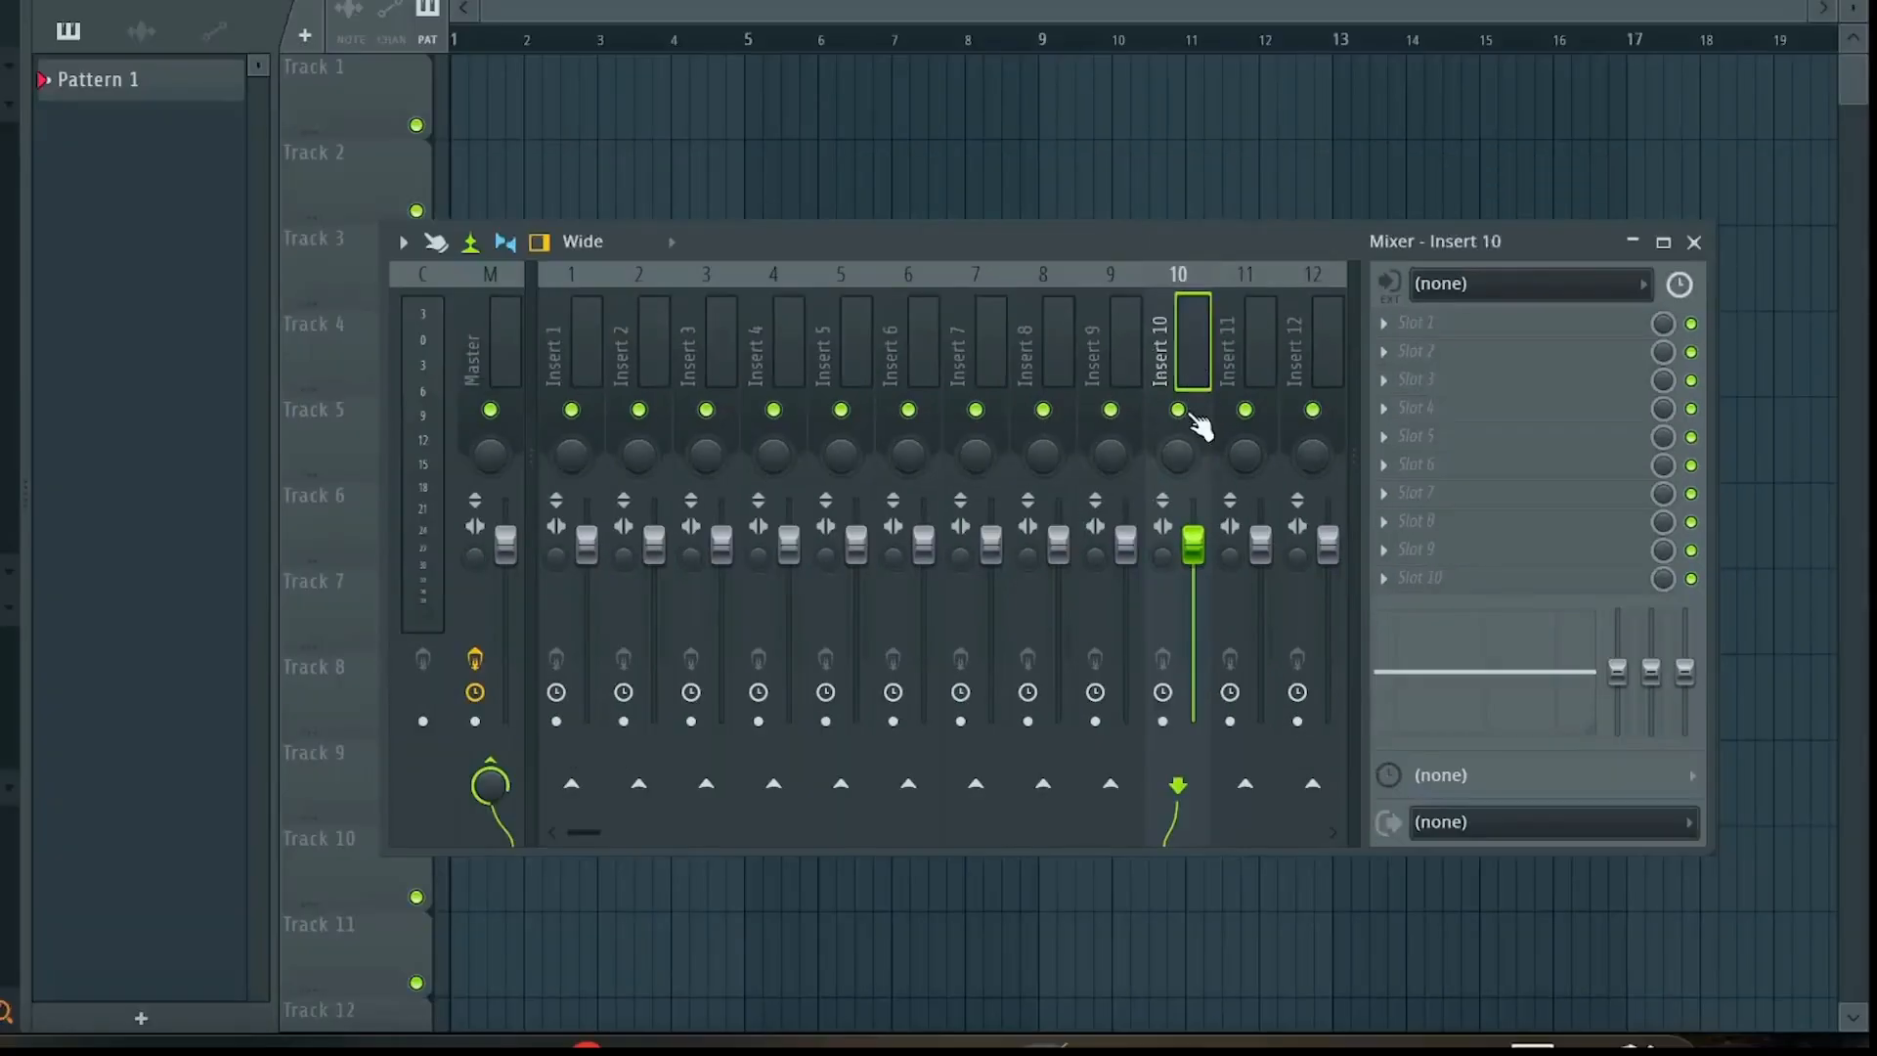
# Rename the mixer track Insert 10 as HiHat
pyautogui.rightClick(1187, 333)
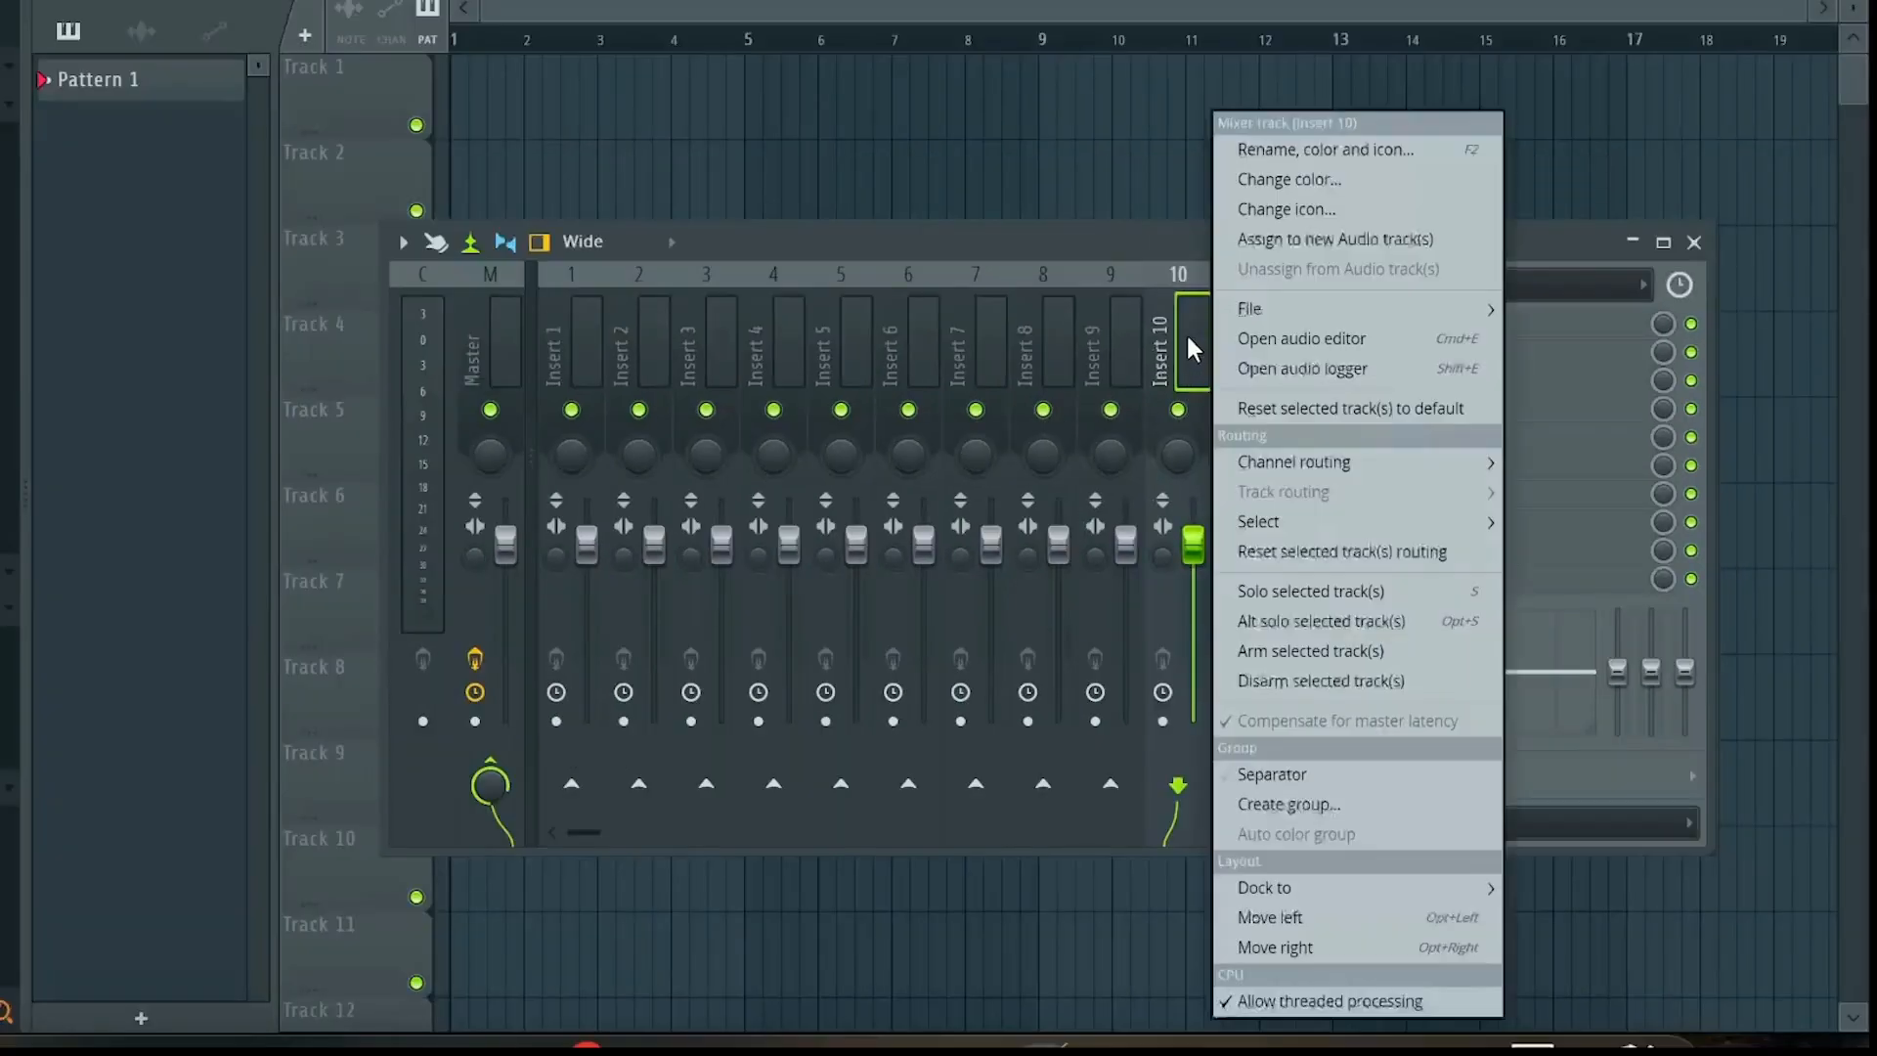
pyautogui.click(1320, 143)
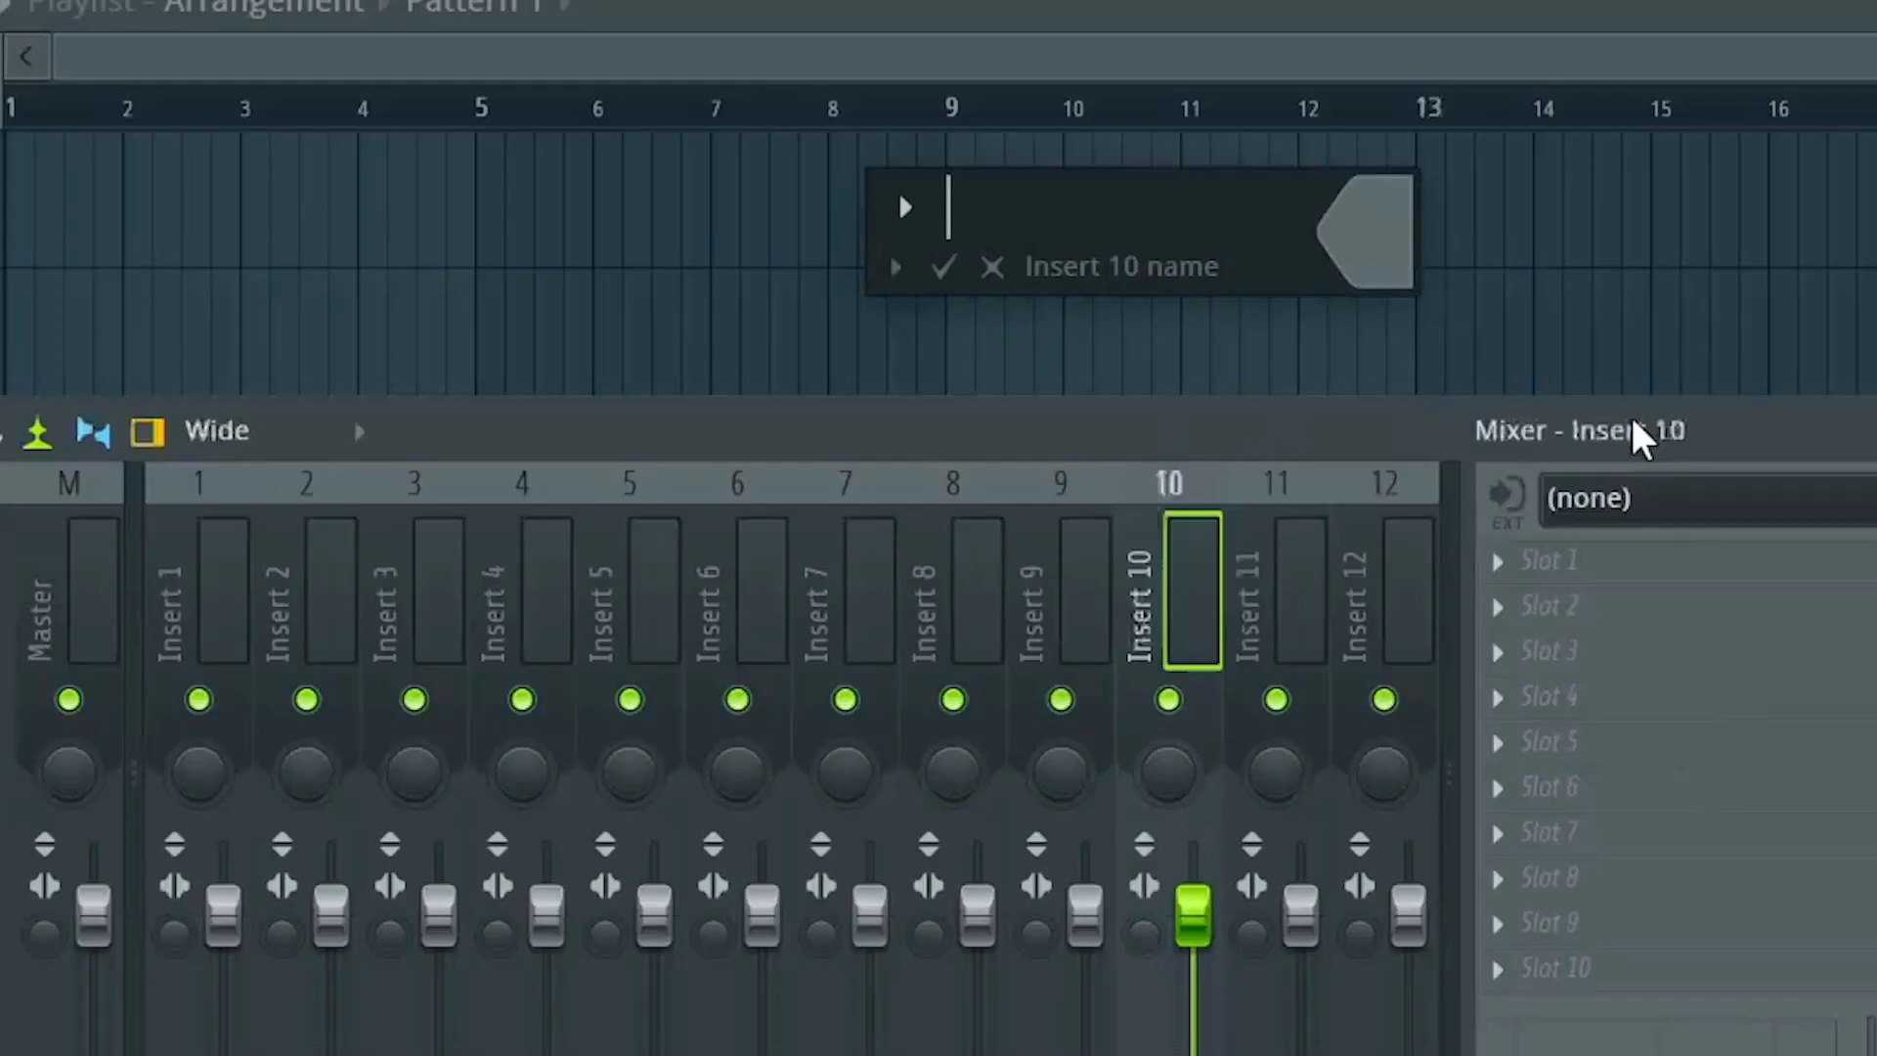
pyautogui.write('HiHat')
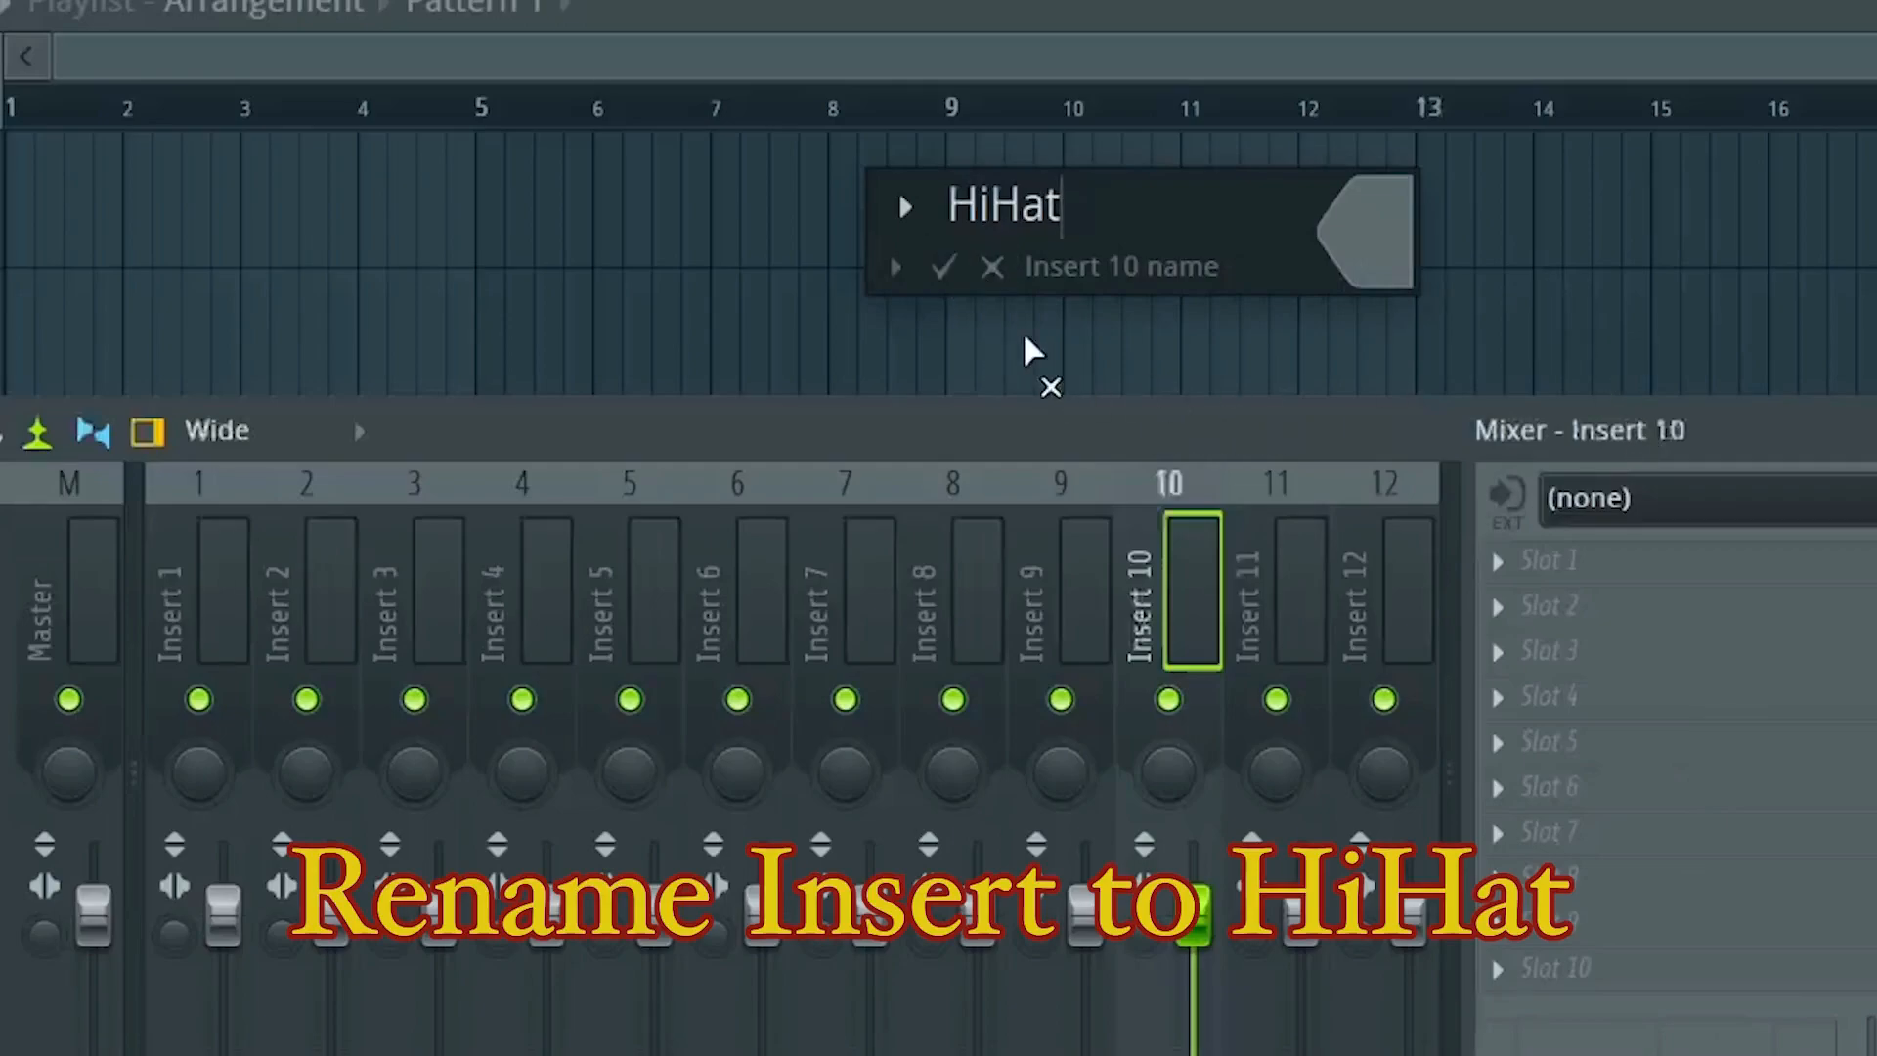
pyautogui.click(947, 270)
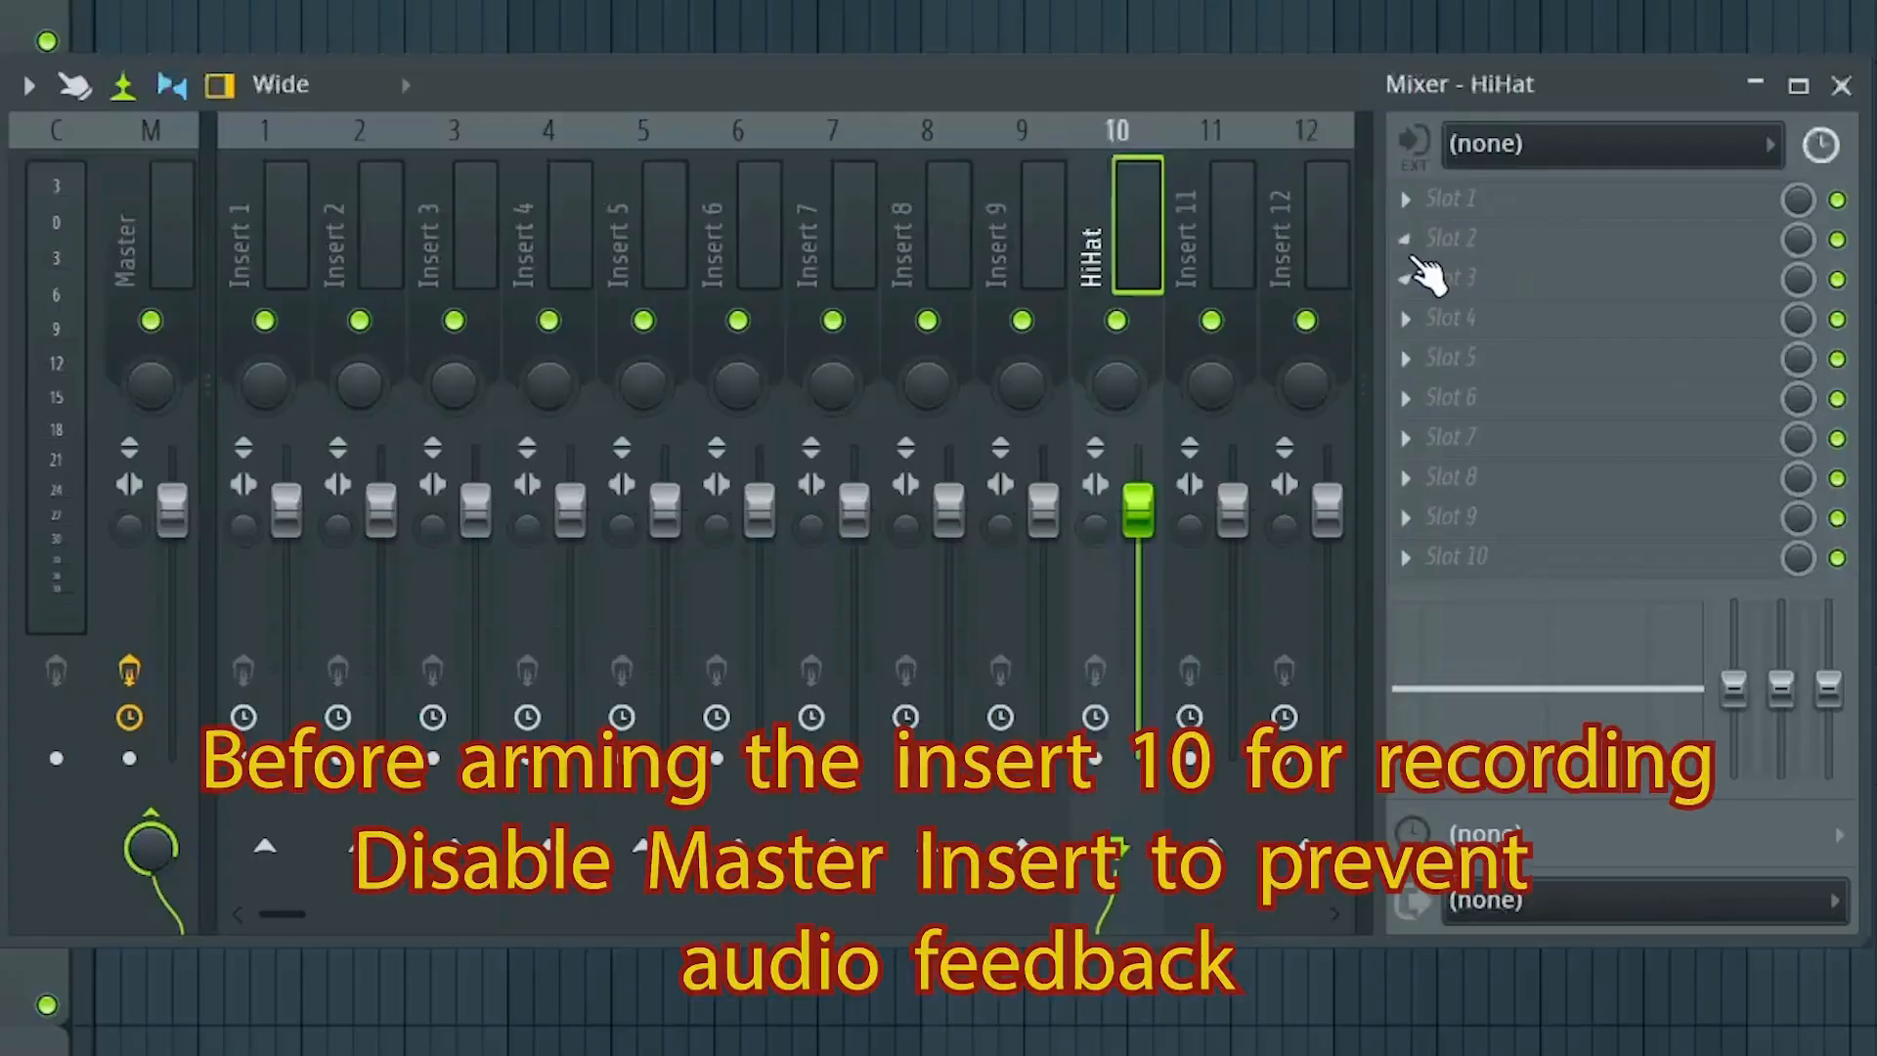
# Mute the Master track and arm the HiHat track on Input 1 with its fader lowered slightly
pyautogui.click(151, 321)
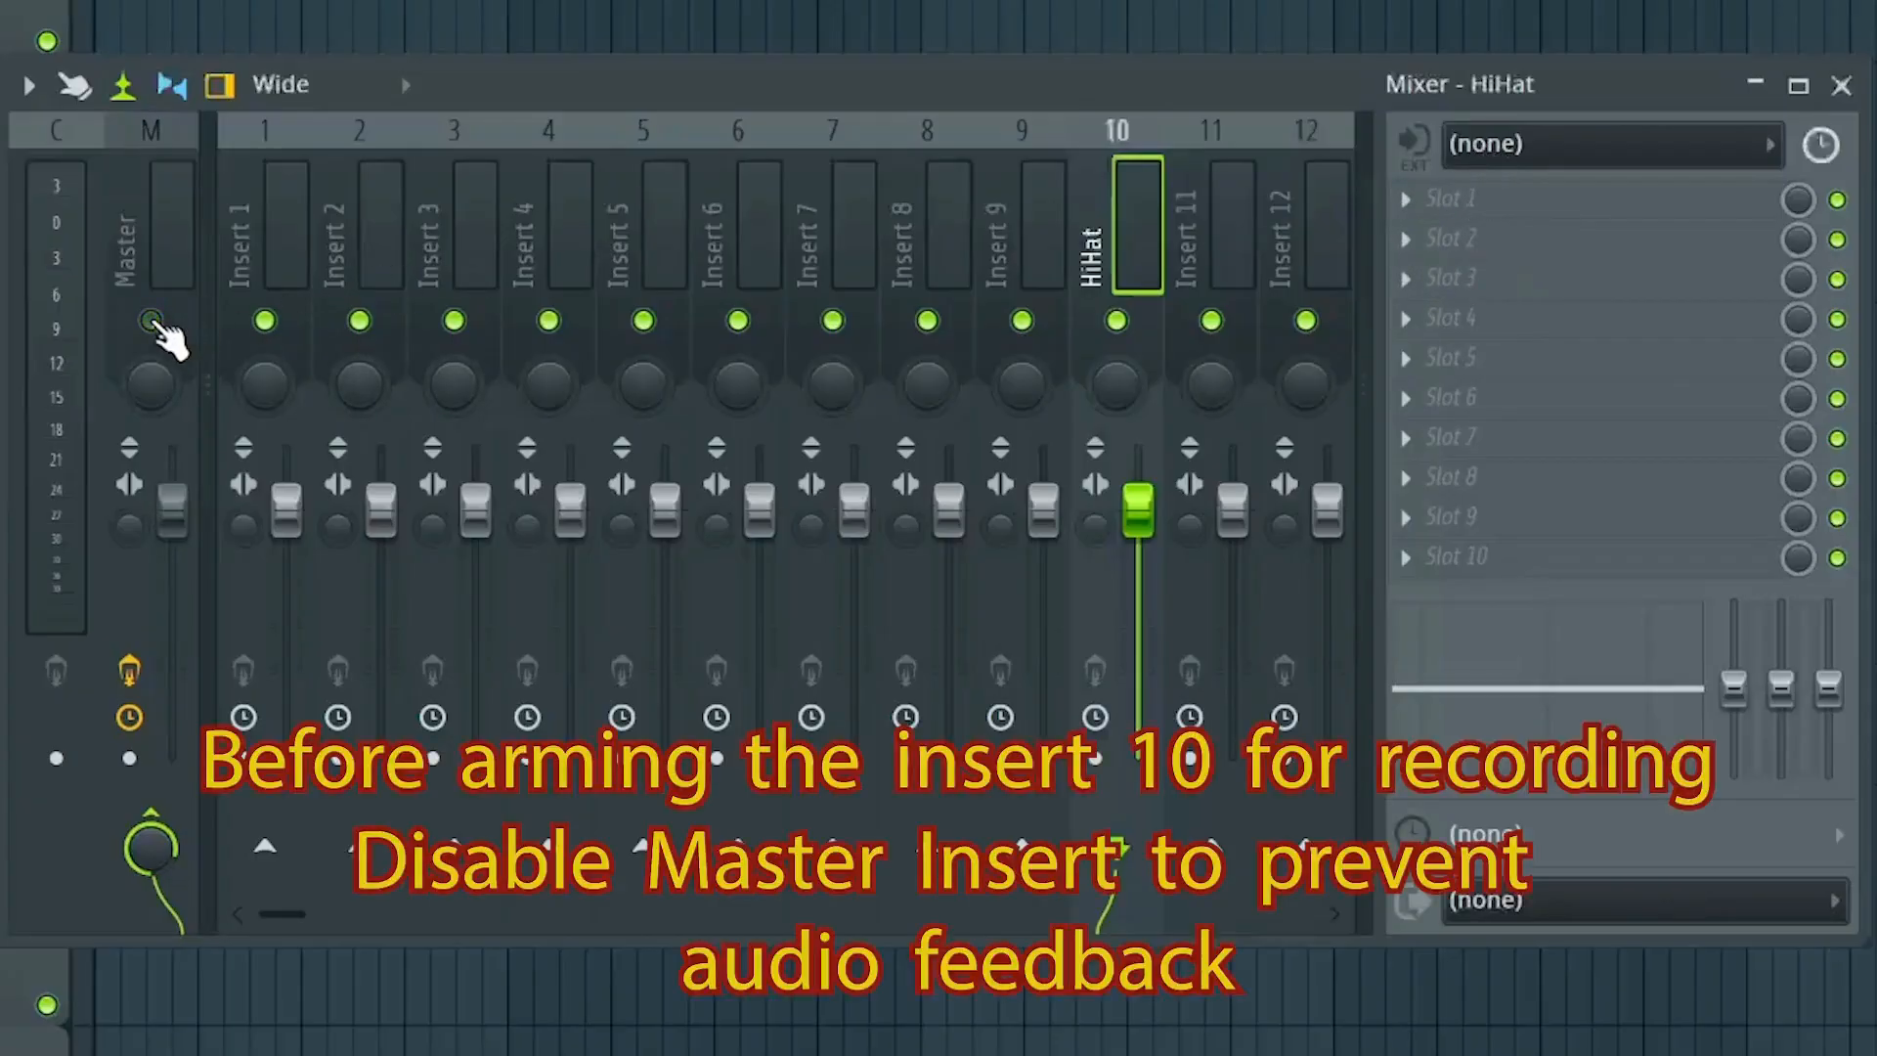
pyautogui.click(1499, 168)
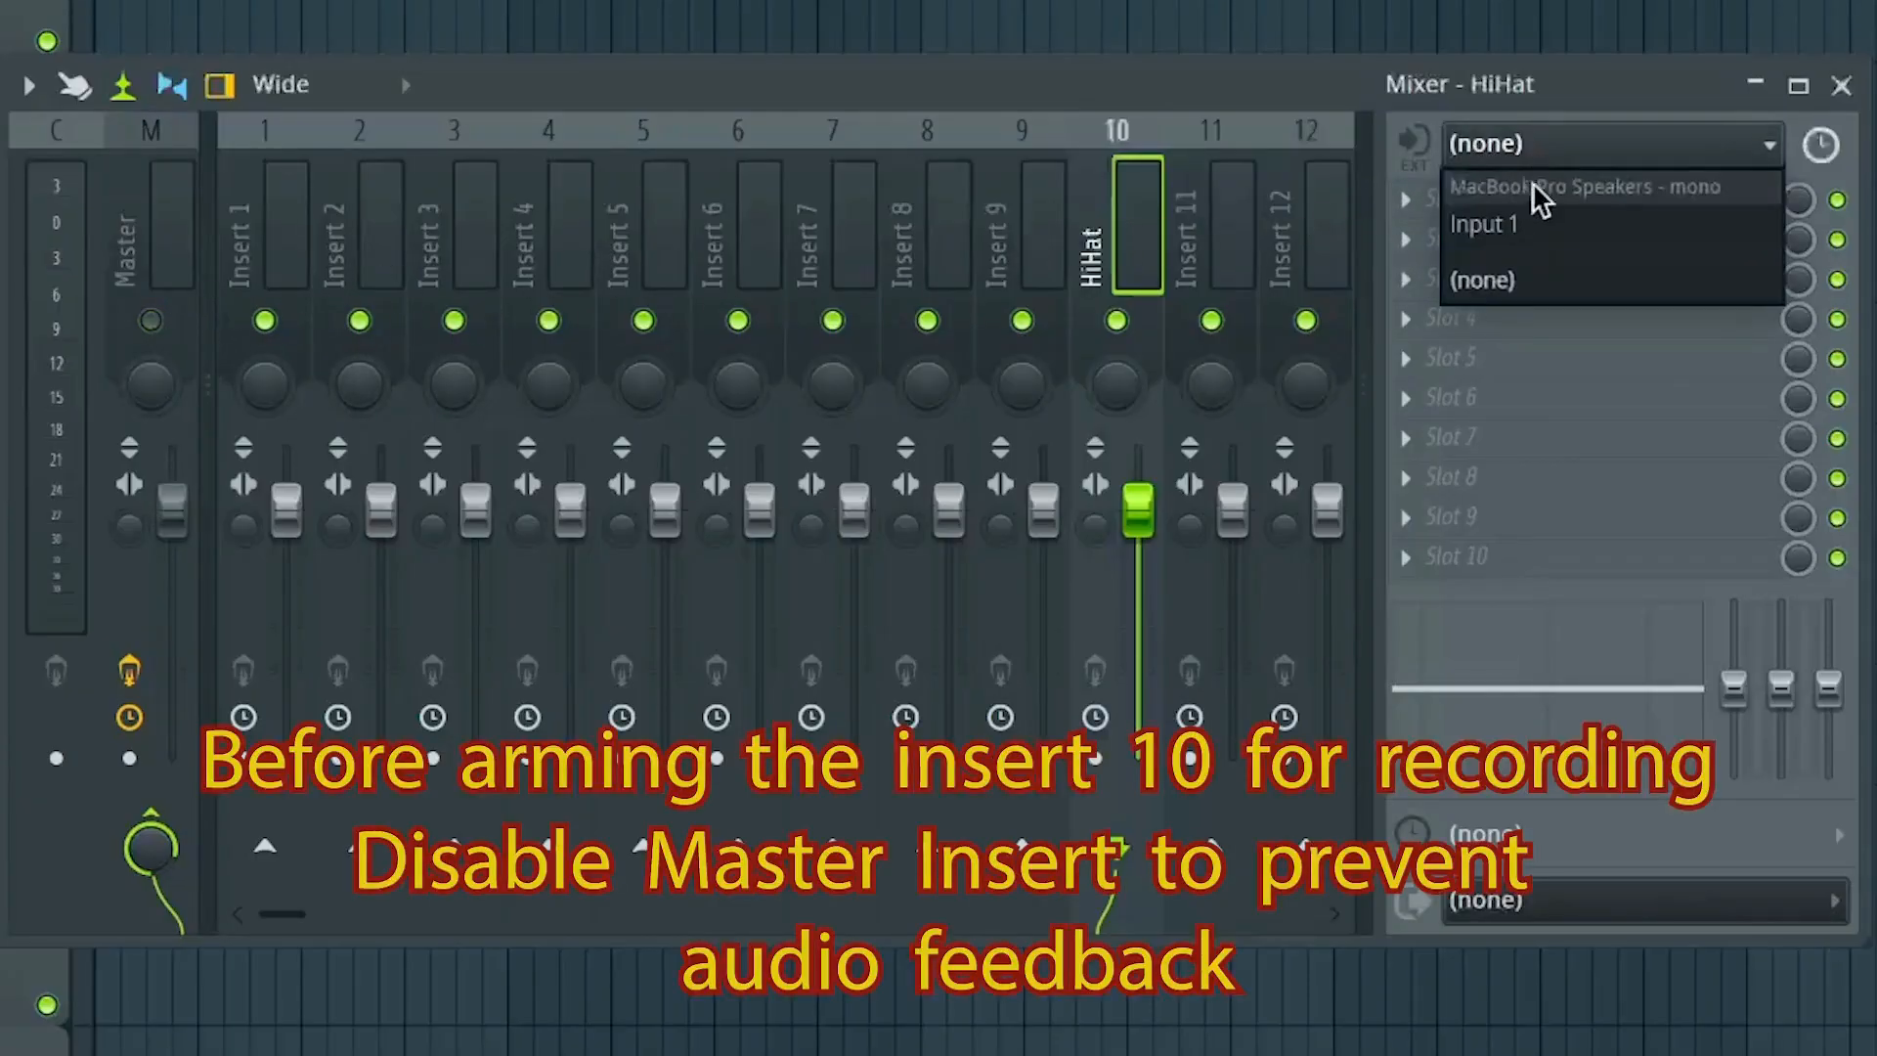
pyautogui.click(1538, 222)
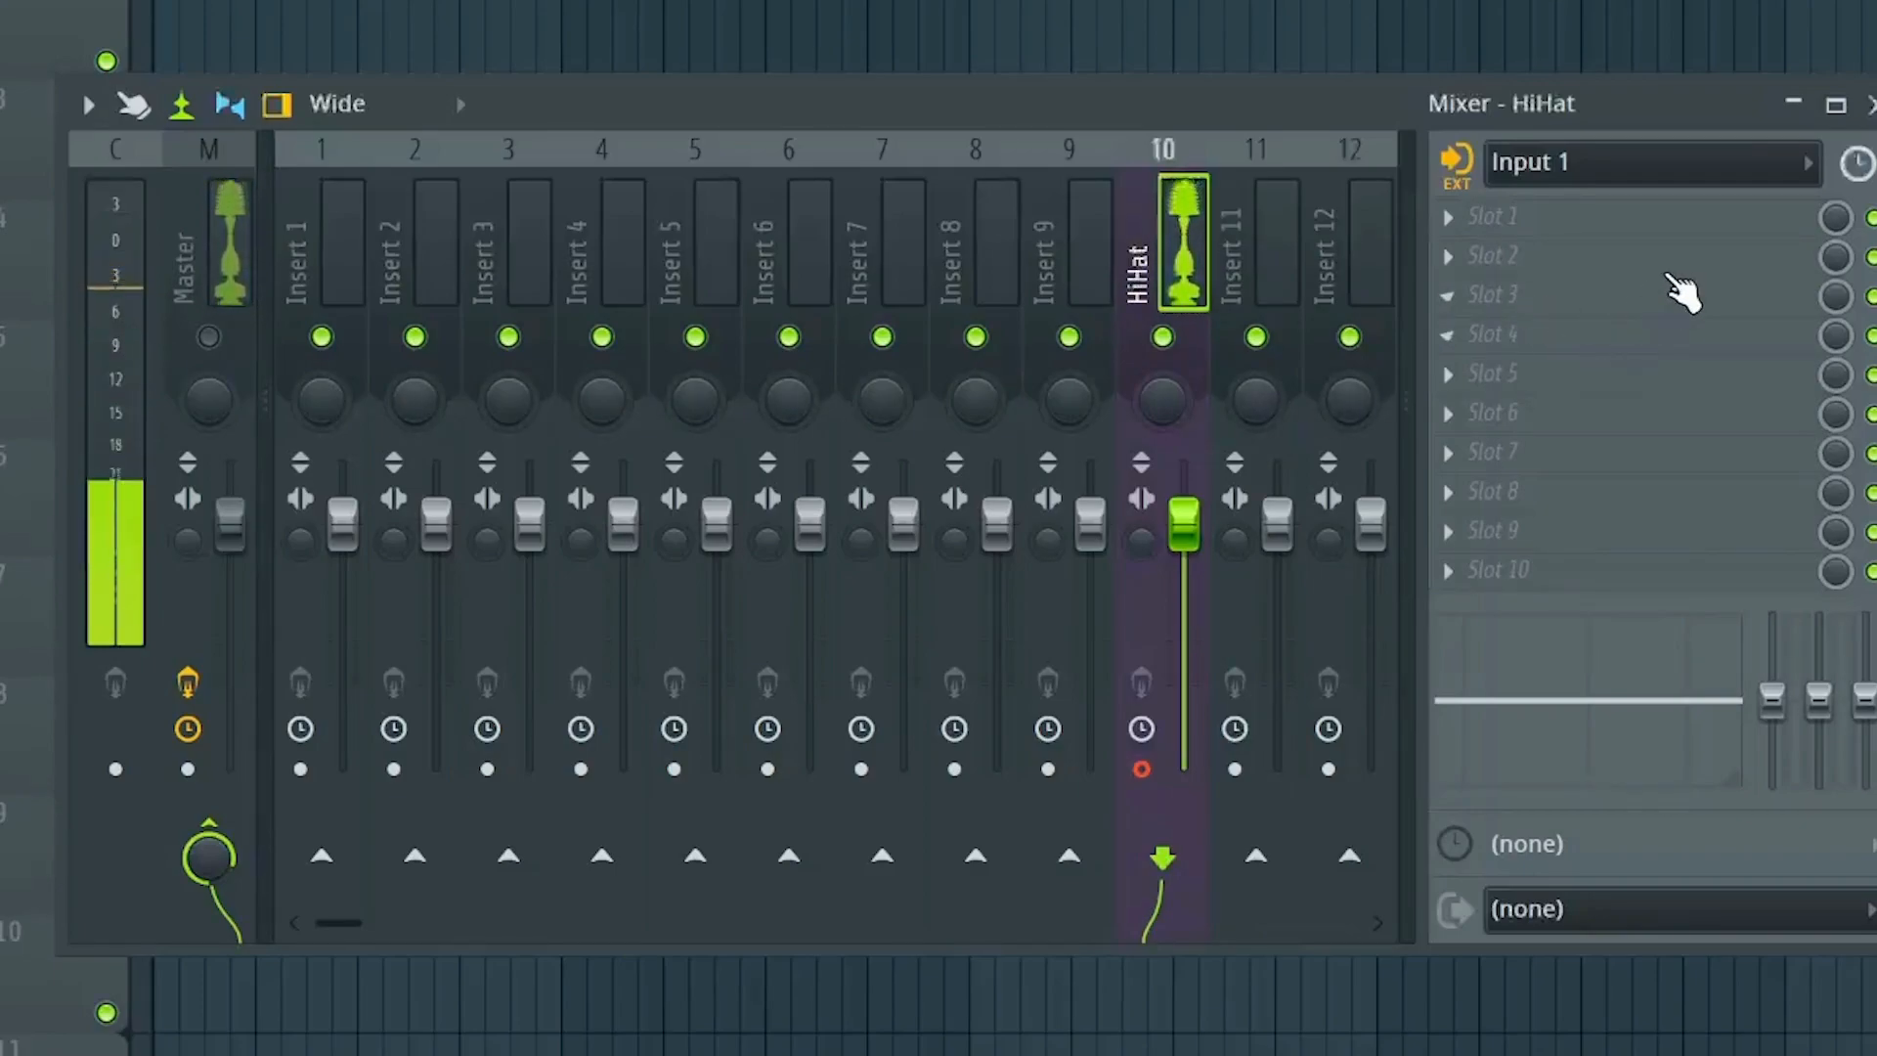
pyautogui.moveTo(1184, 517); pyautogui.dragTo(1185, 548)
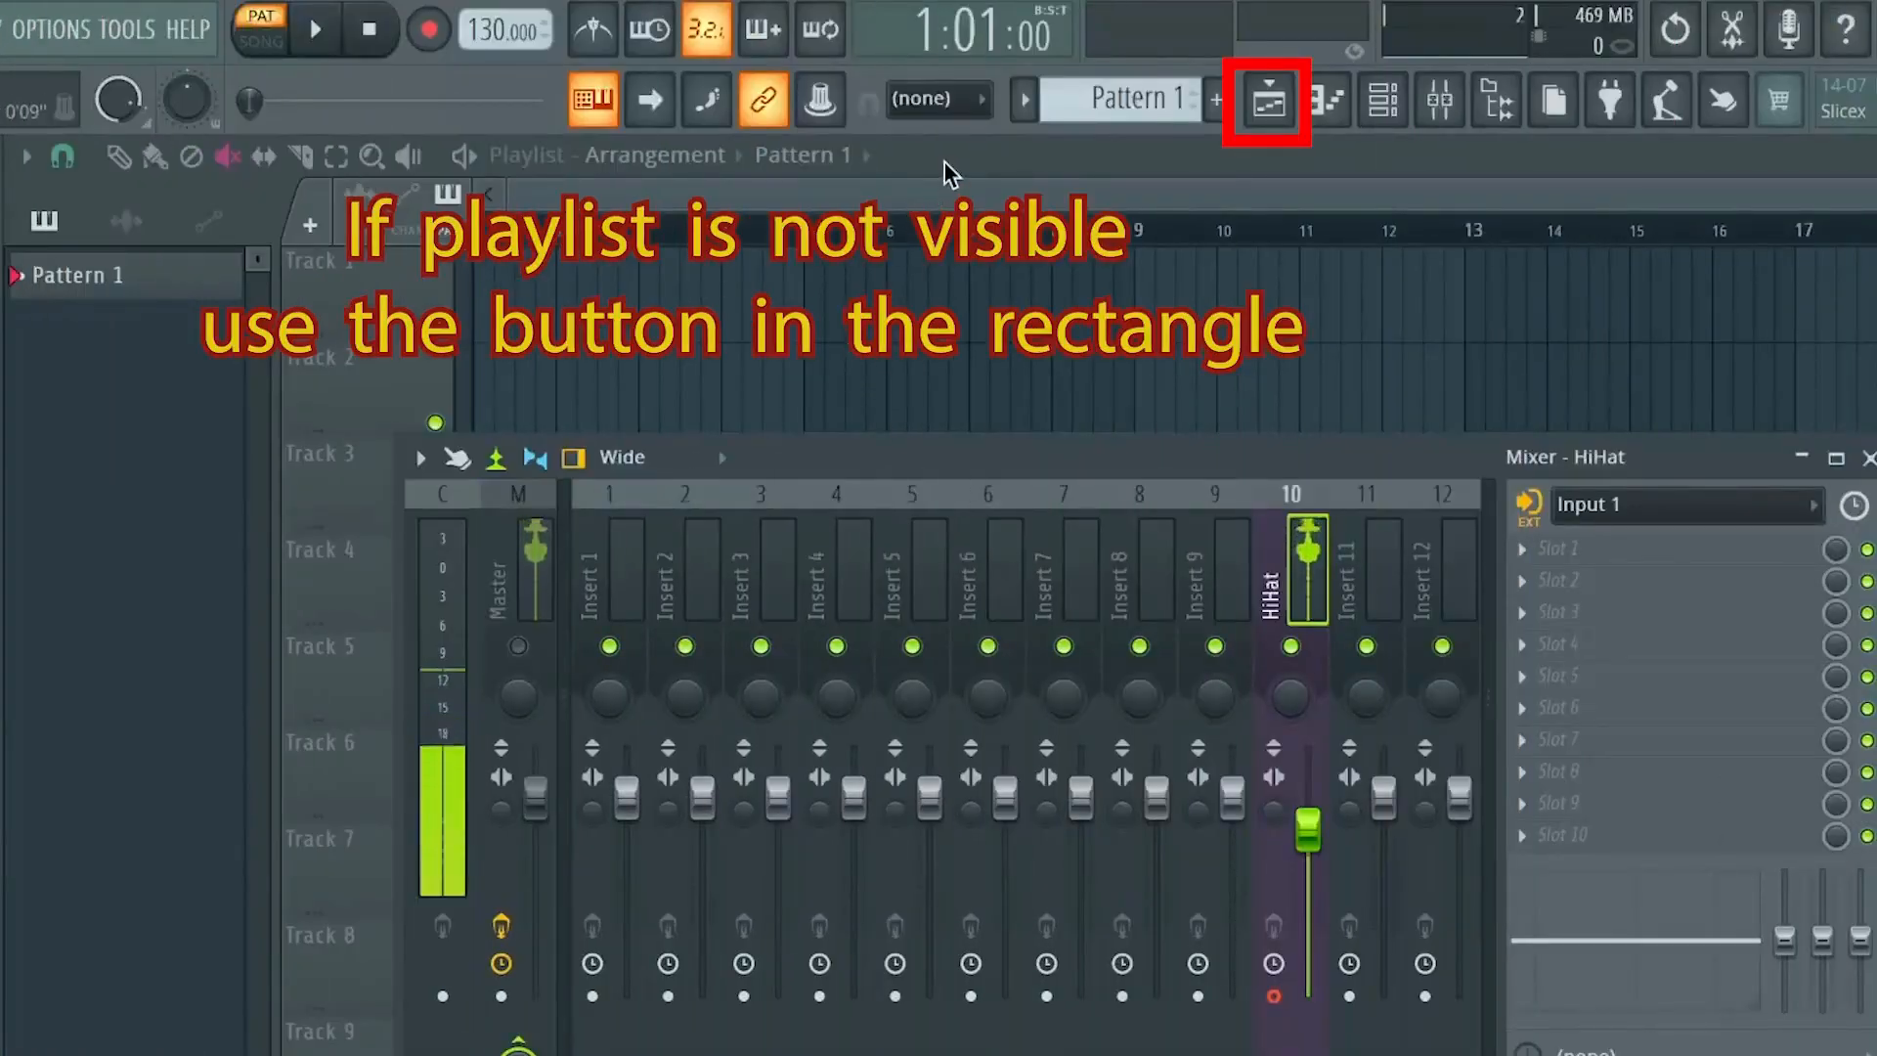
# Select bars 1 to 4 in the playlist and record audio over them as an audio clip with the metronome enabled
pyautogui.click(944, 162)
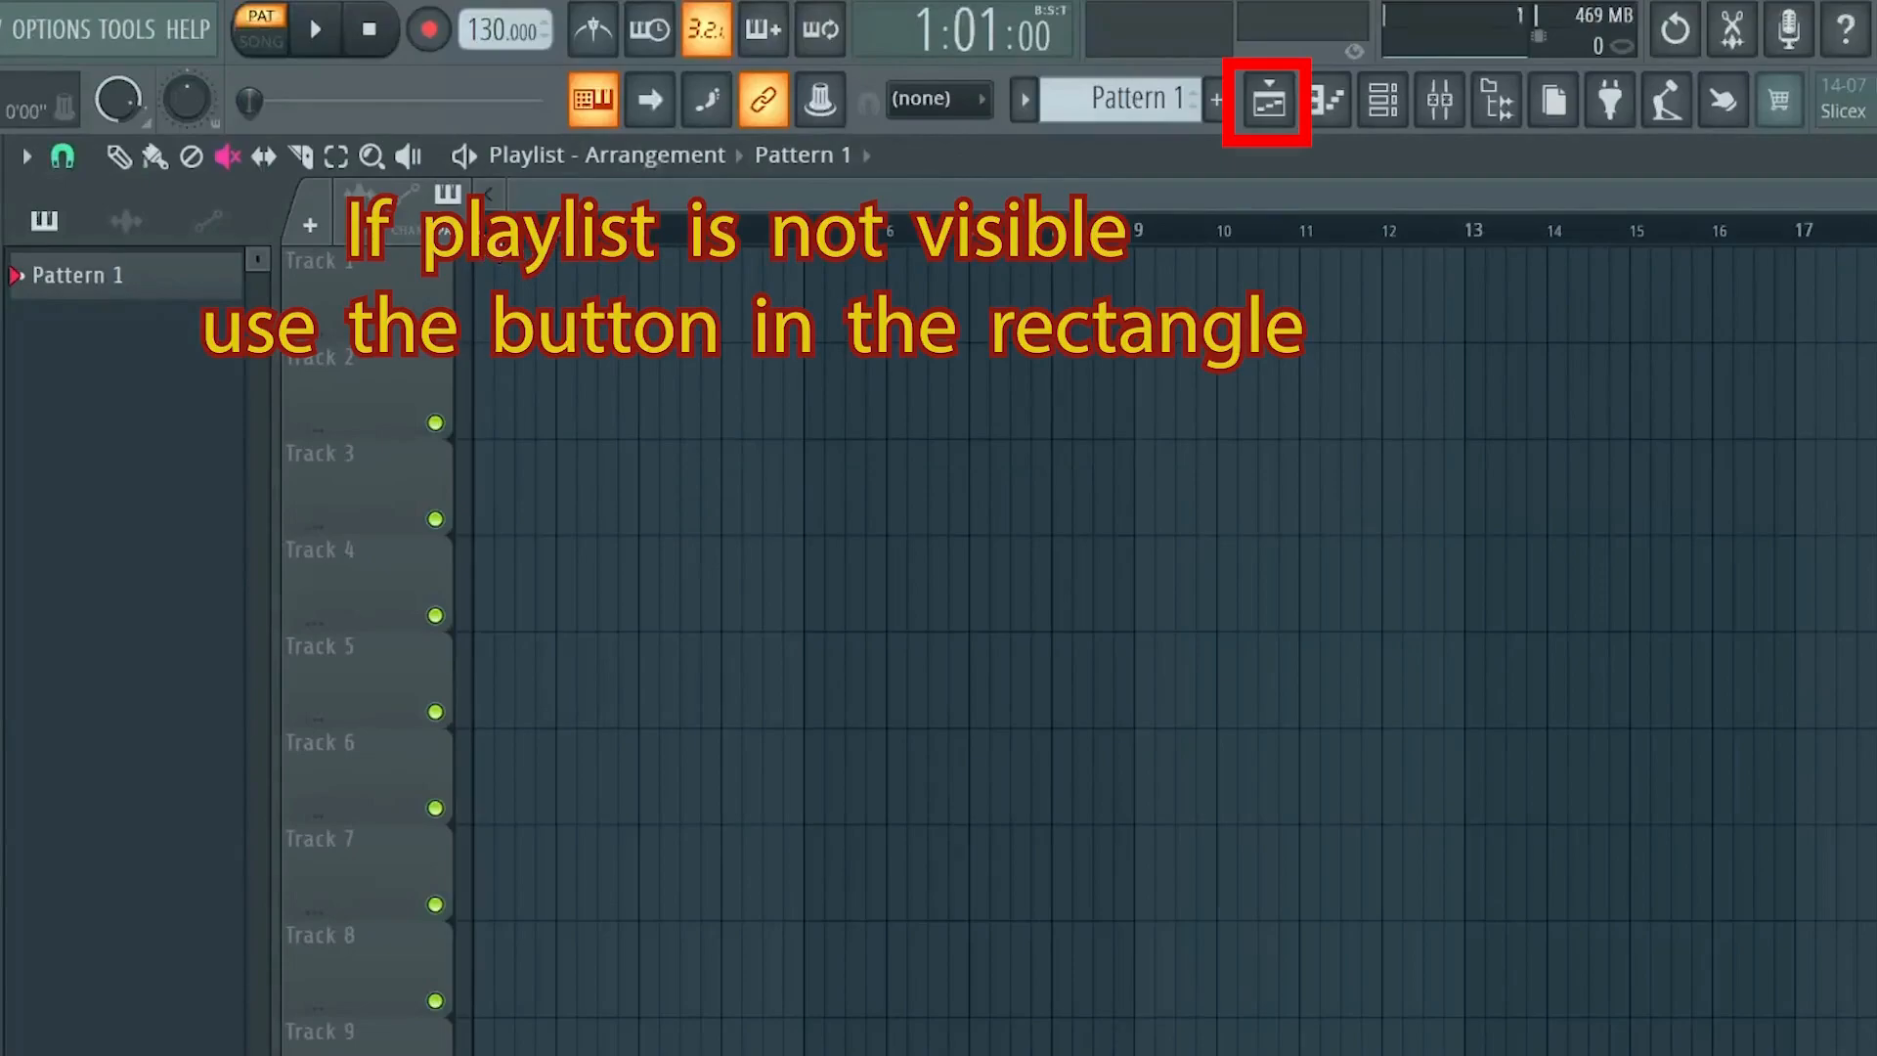
pyautogui.moveTo(476, 230); pyautogui.dragTo(809, 244)
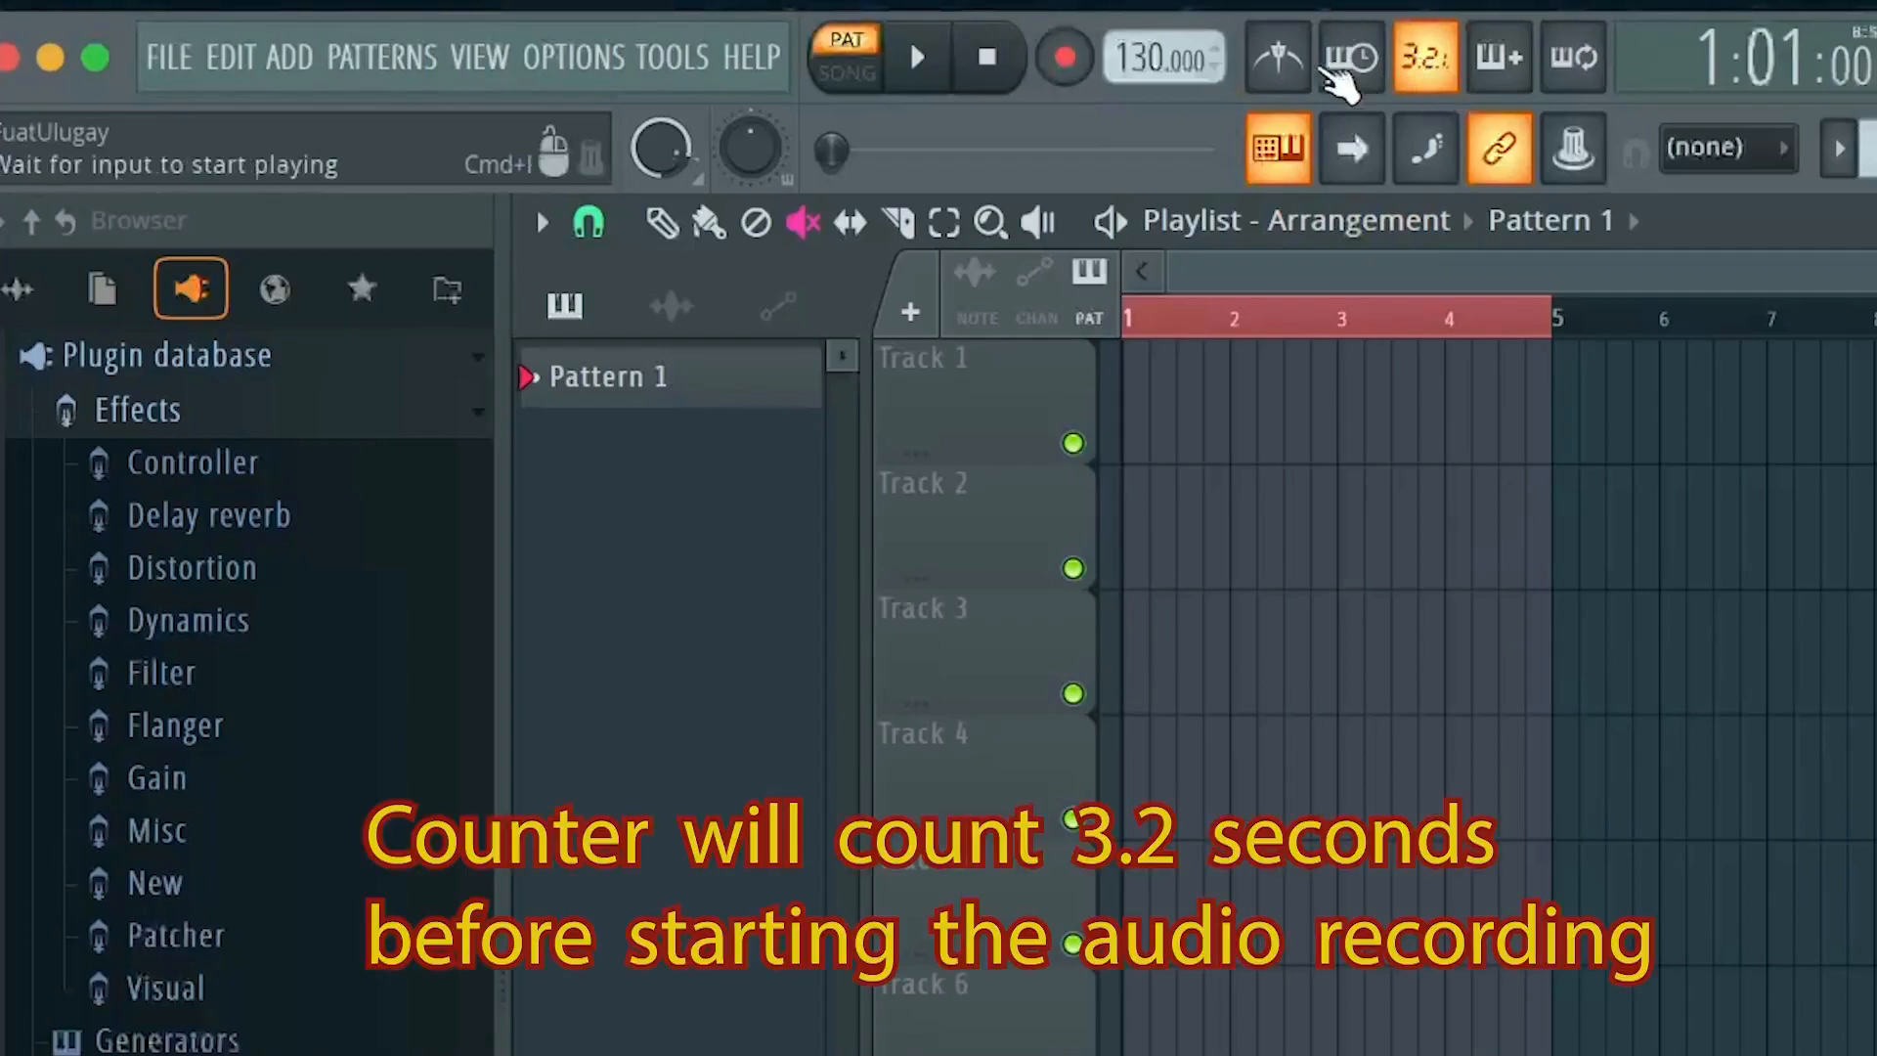
pyautogui.click(1289, 64)
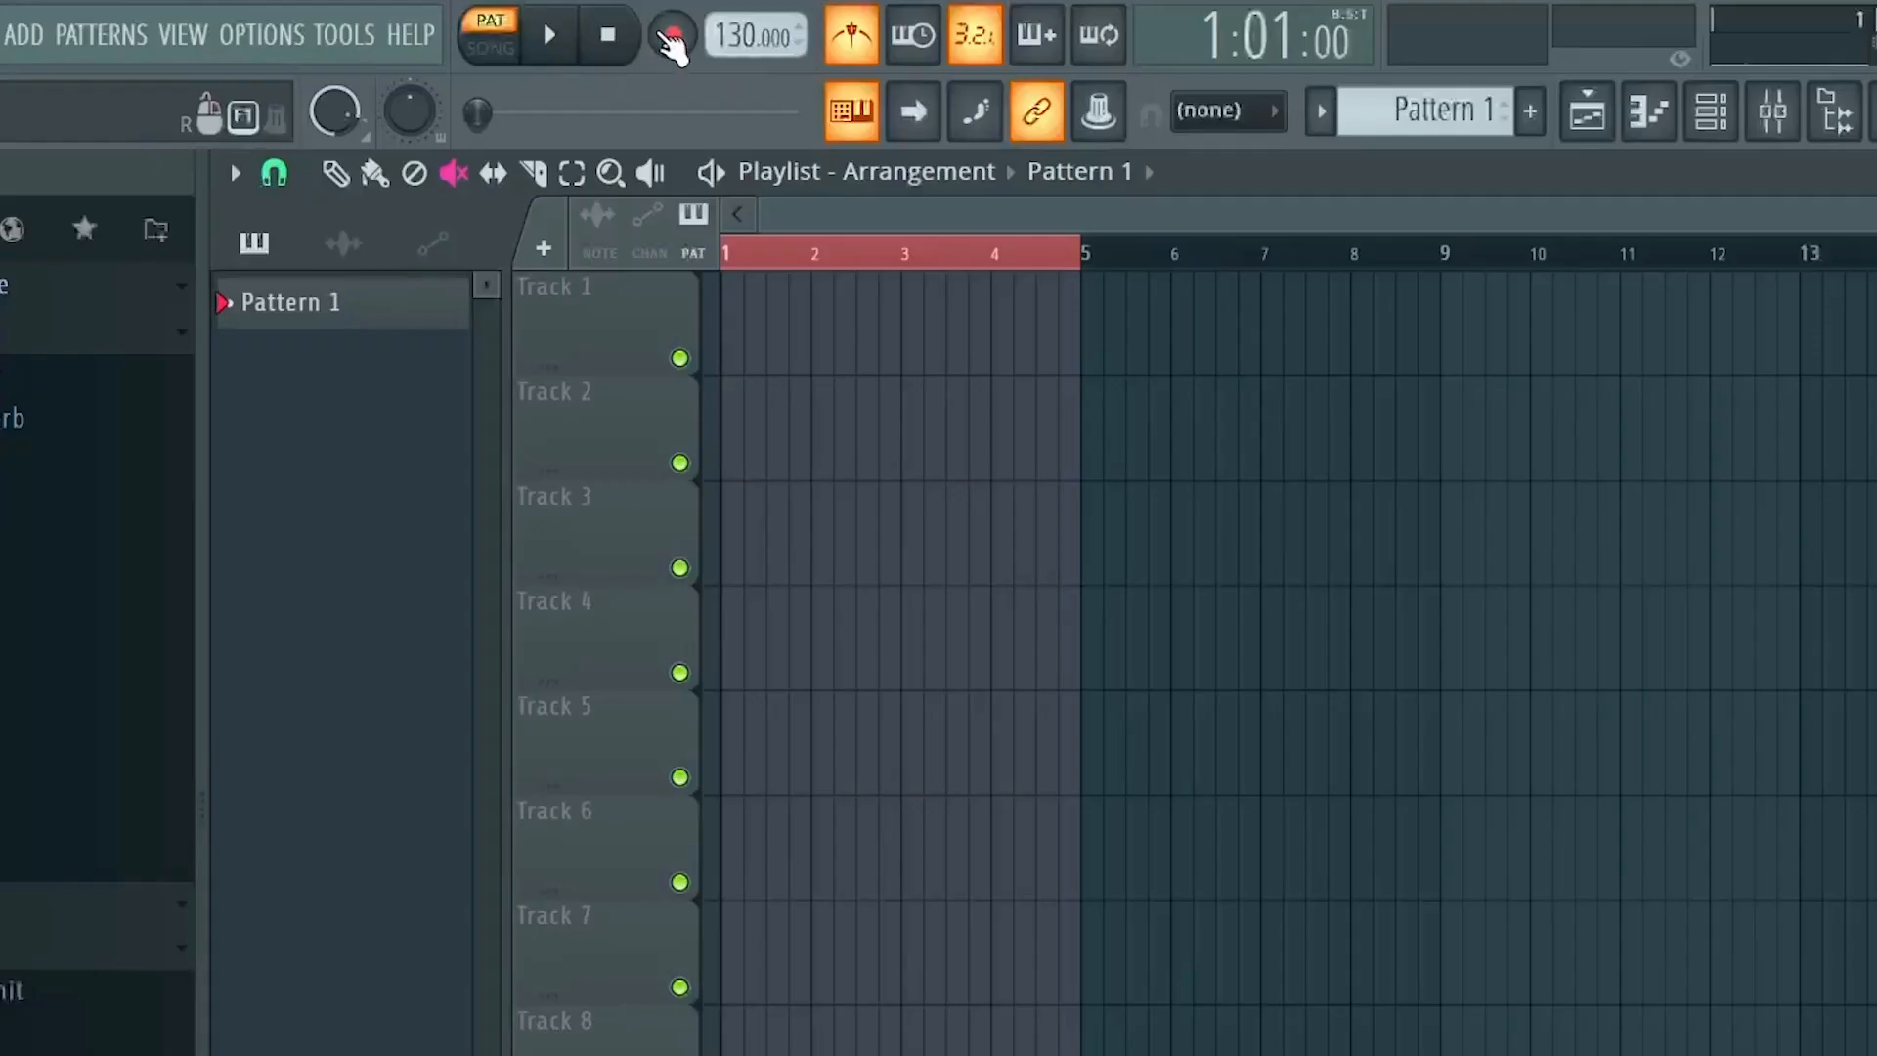
pyautogui.click(1064, 59)
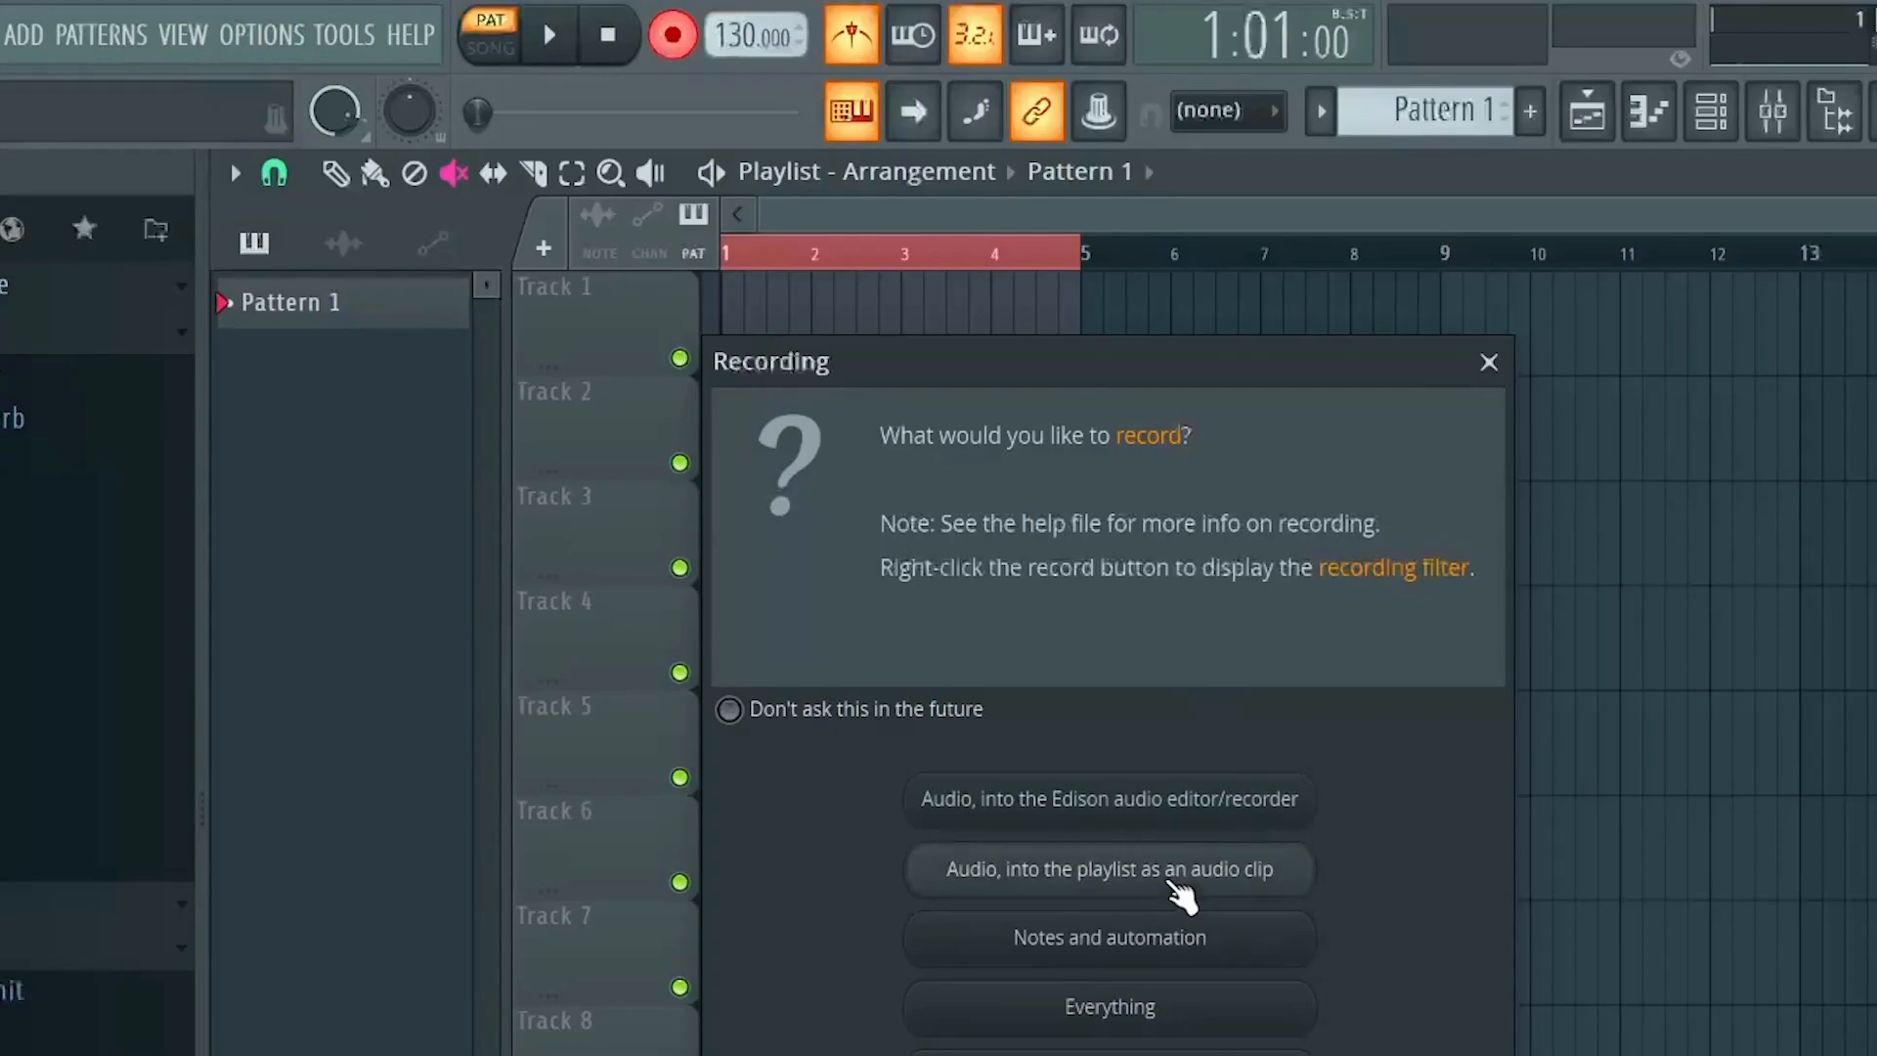
pyautogui.click(1177, 885)
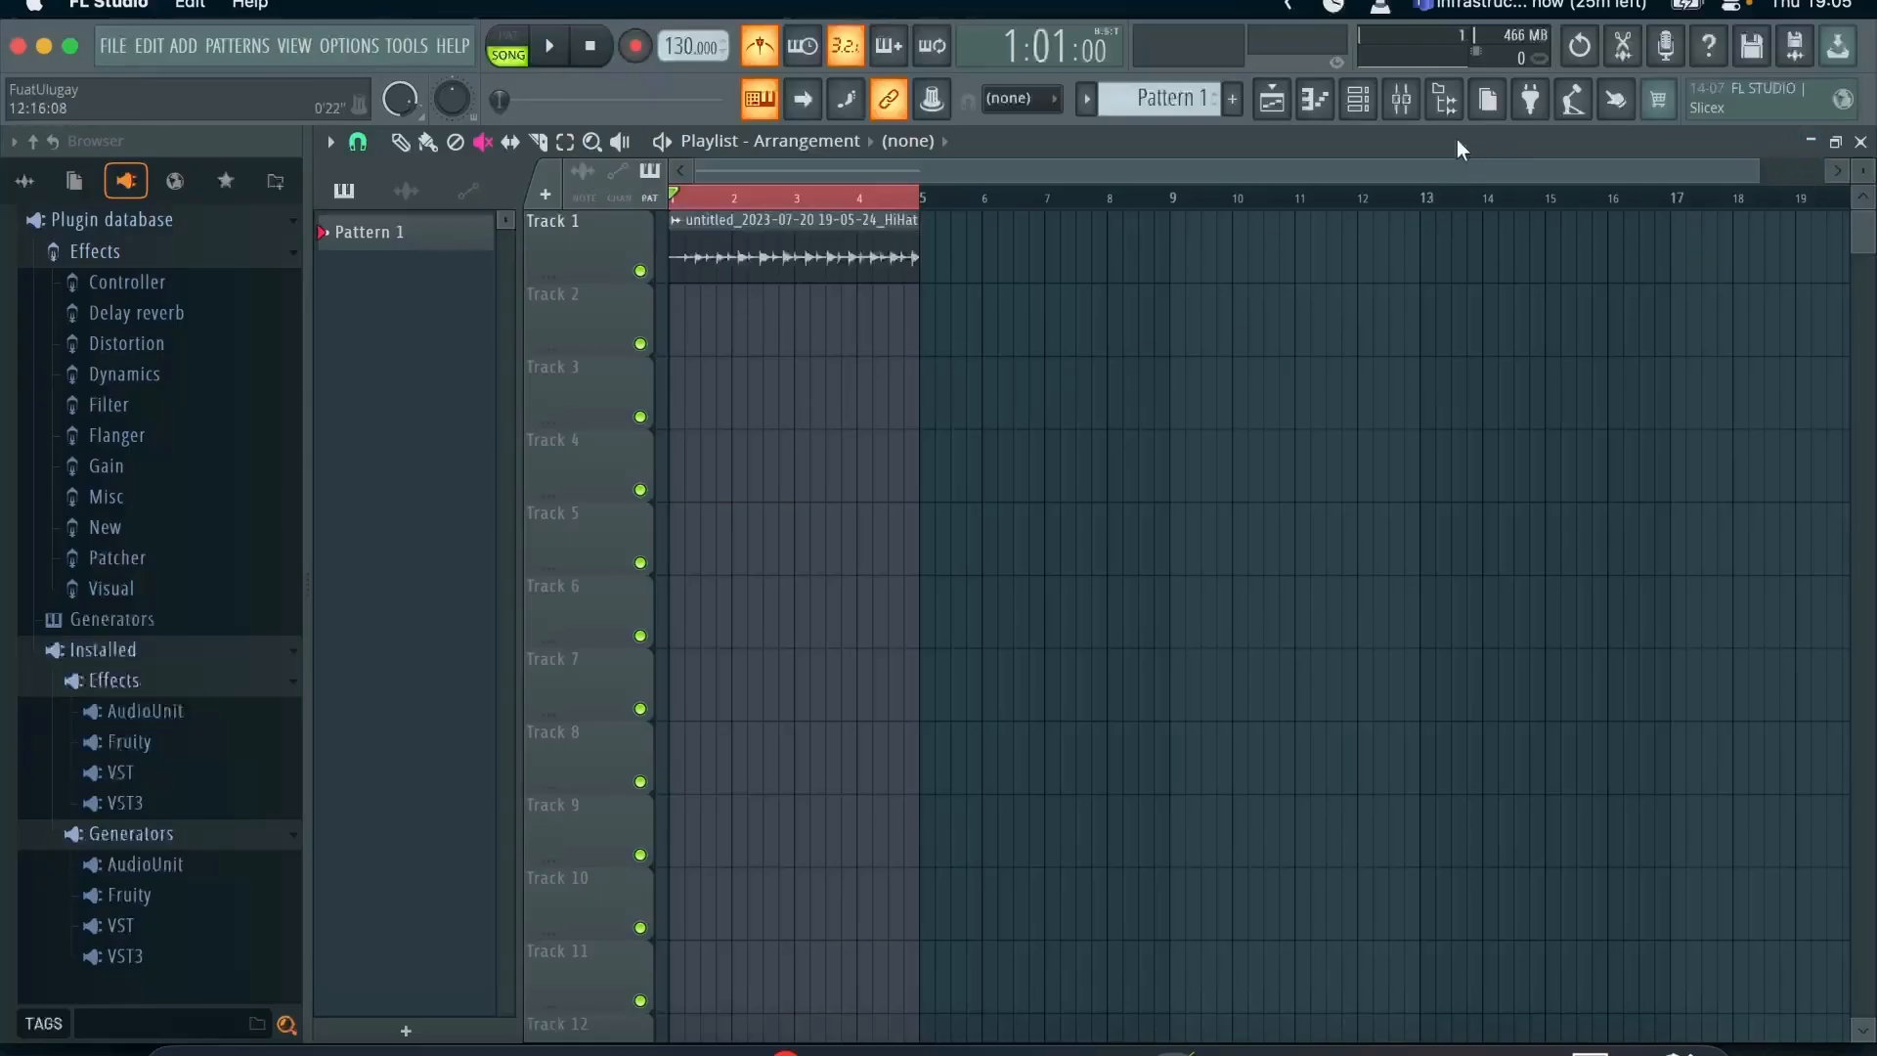
# Disarm recording on the HiHat mixer track and re-enable the Master track
pyautogui.click(1401, 108)
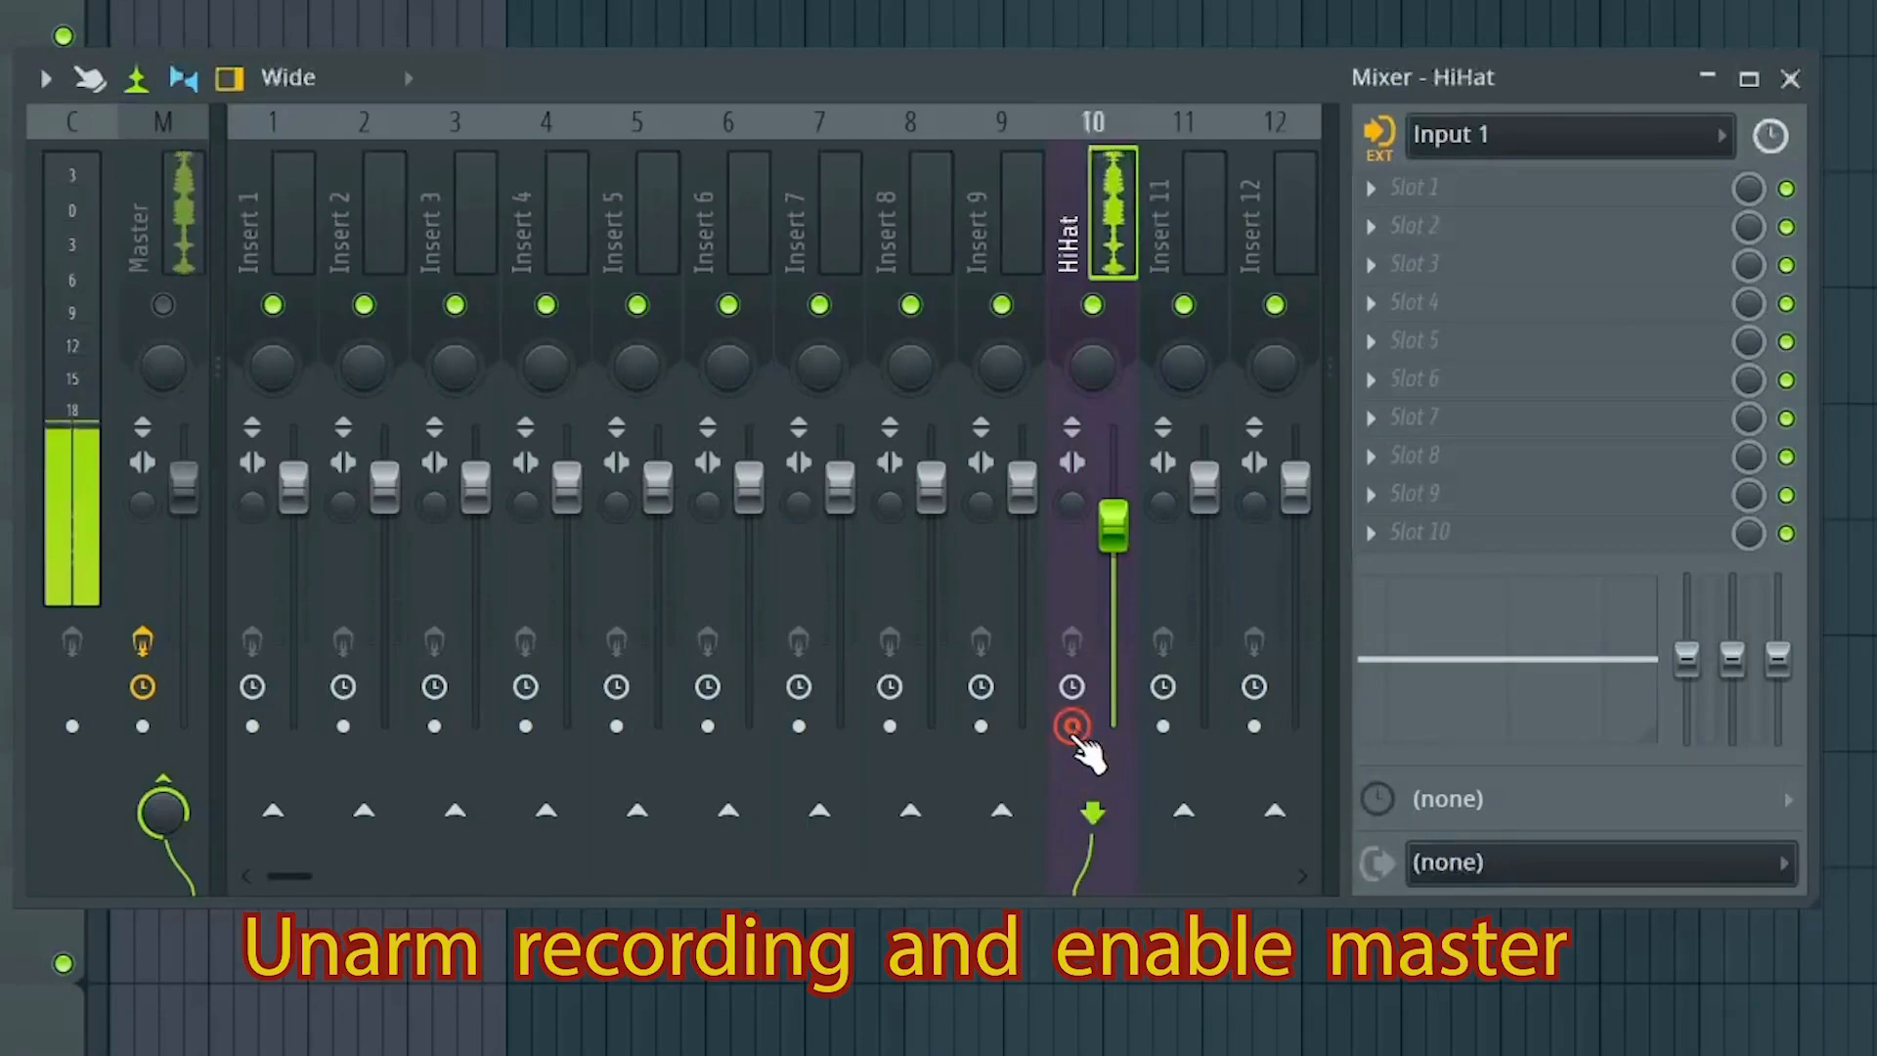
pyautogui.click(1074, 730)
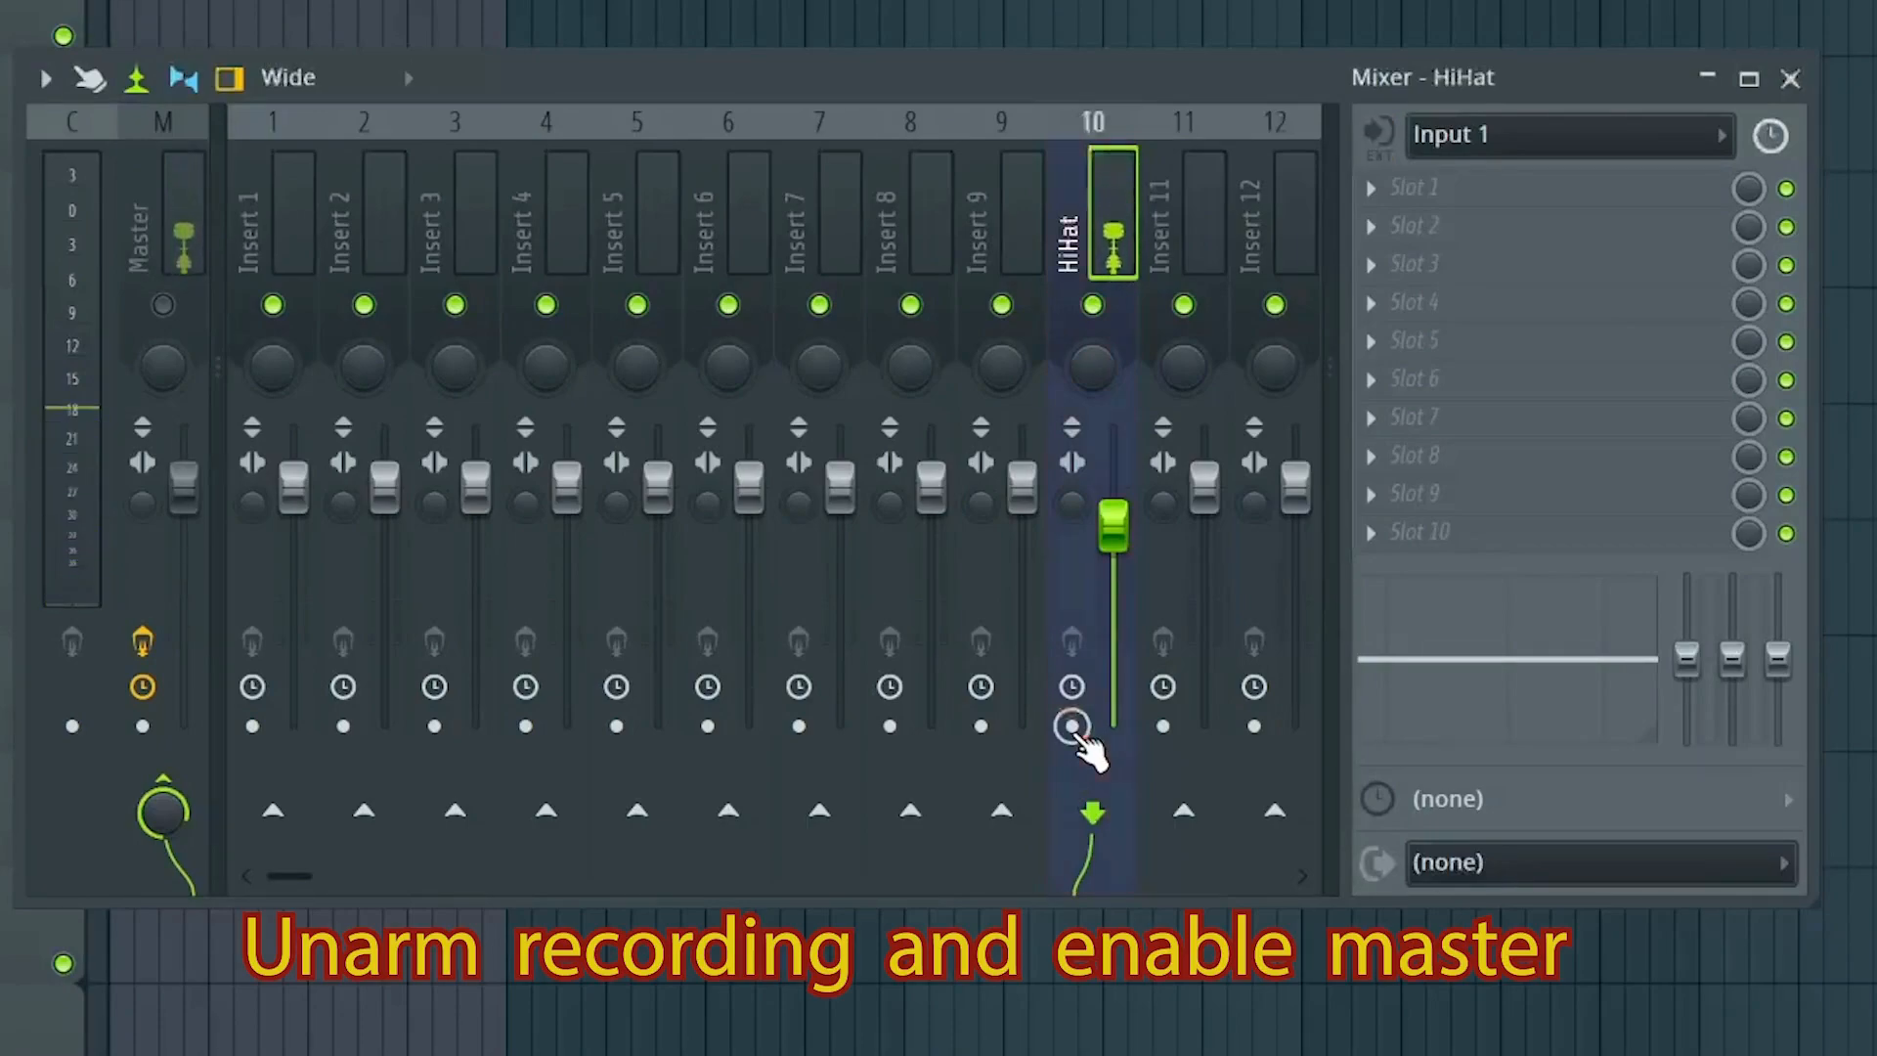
pyautogui.click(1073, 726)
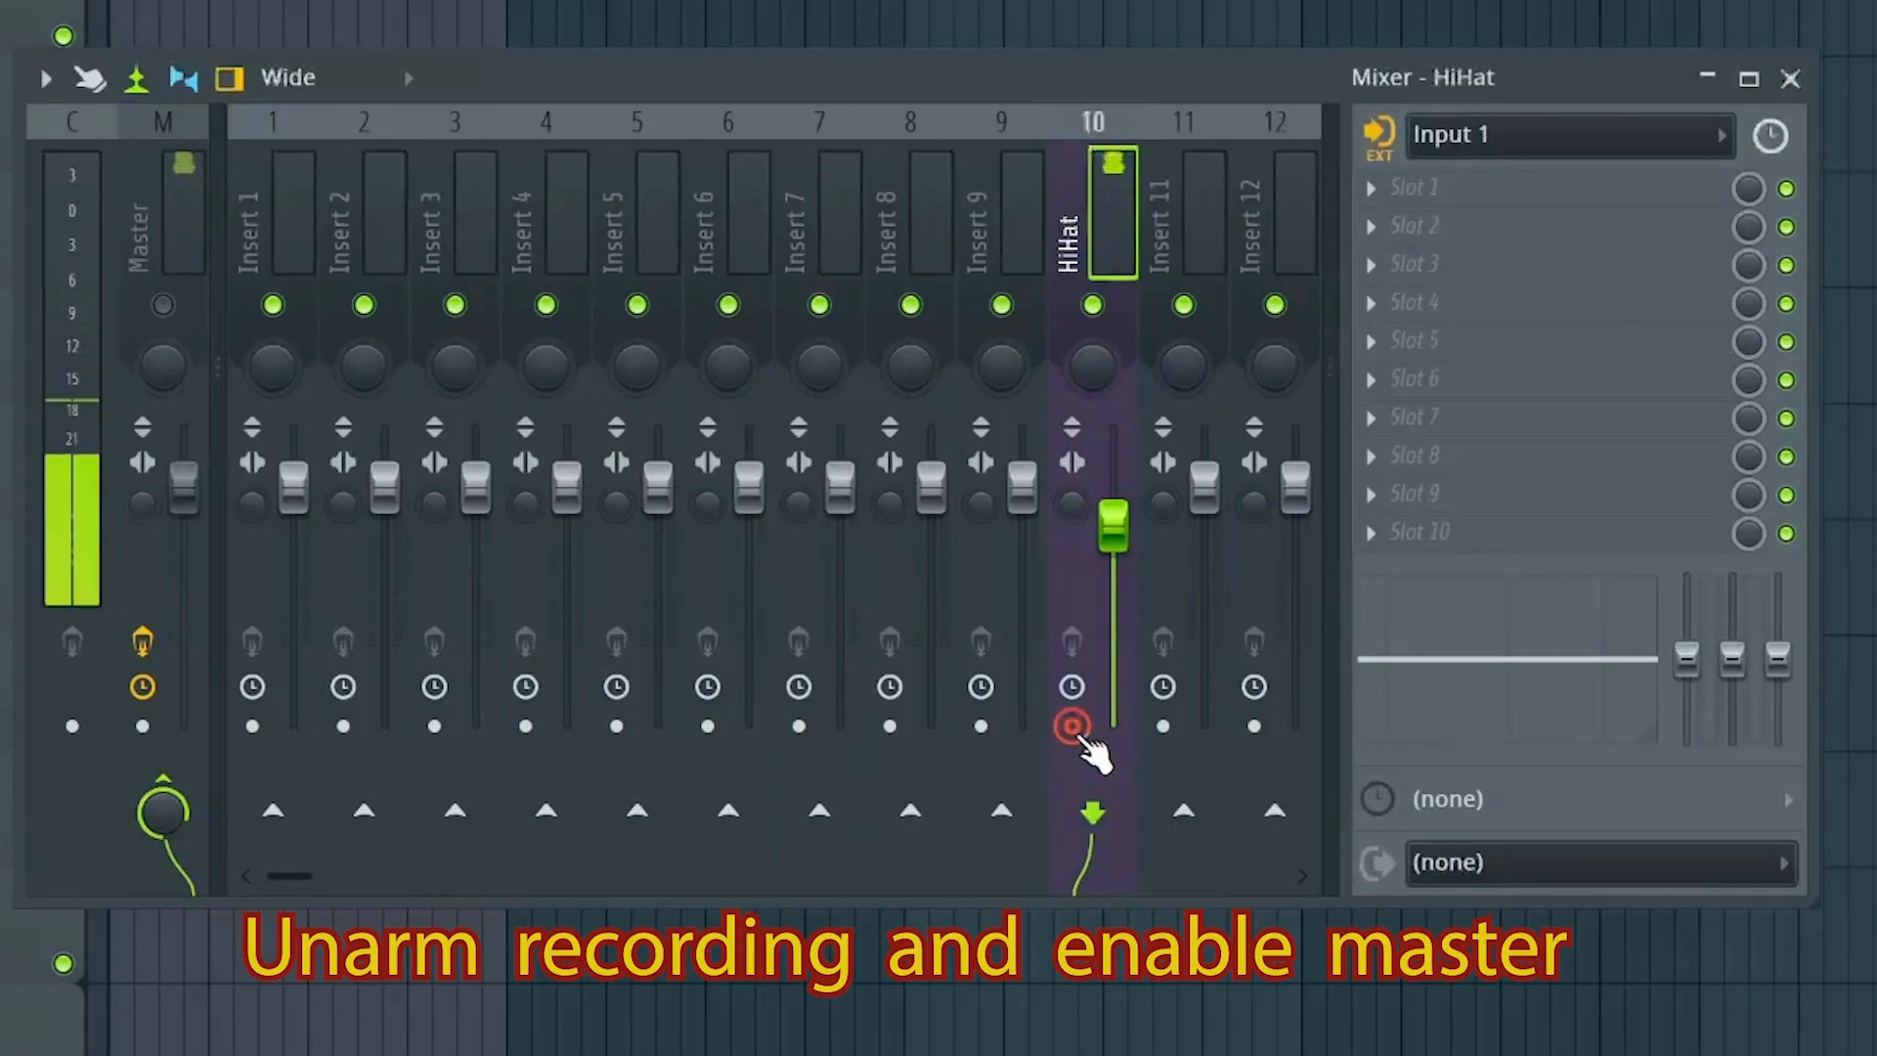
pyautogui.click(1072, 727)
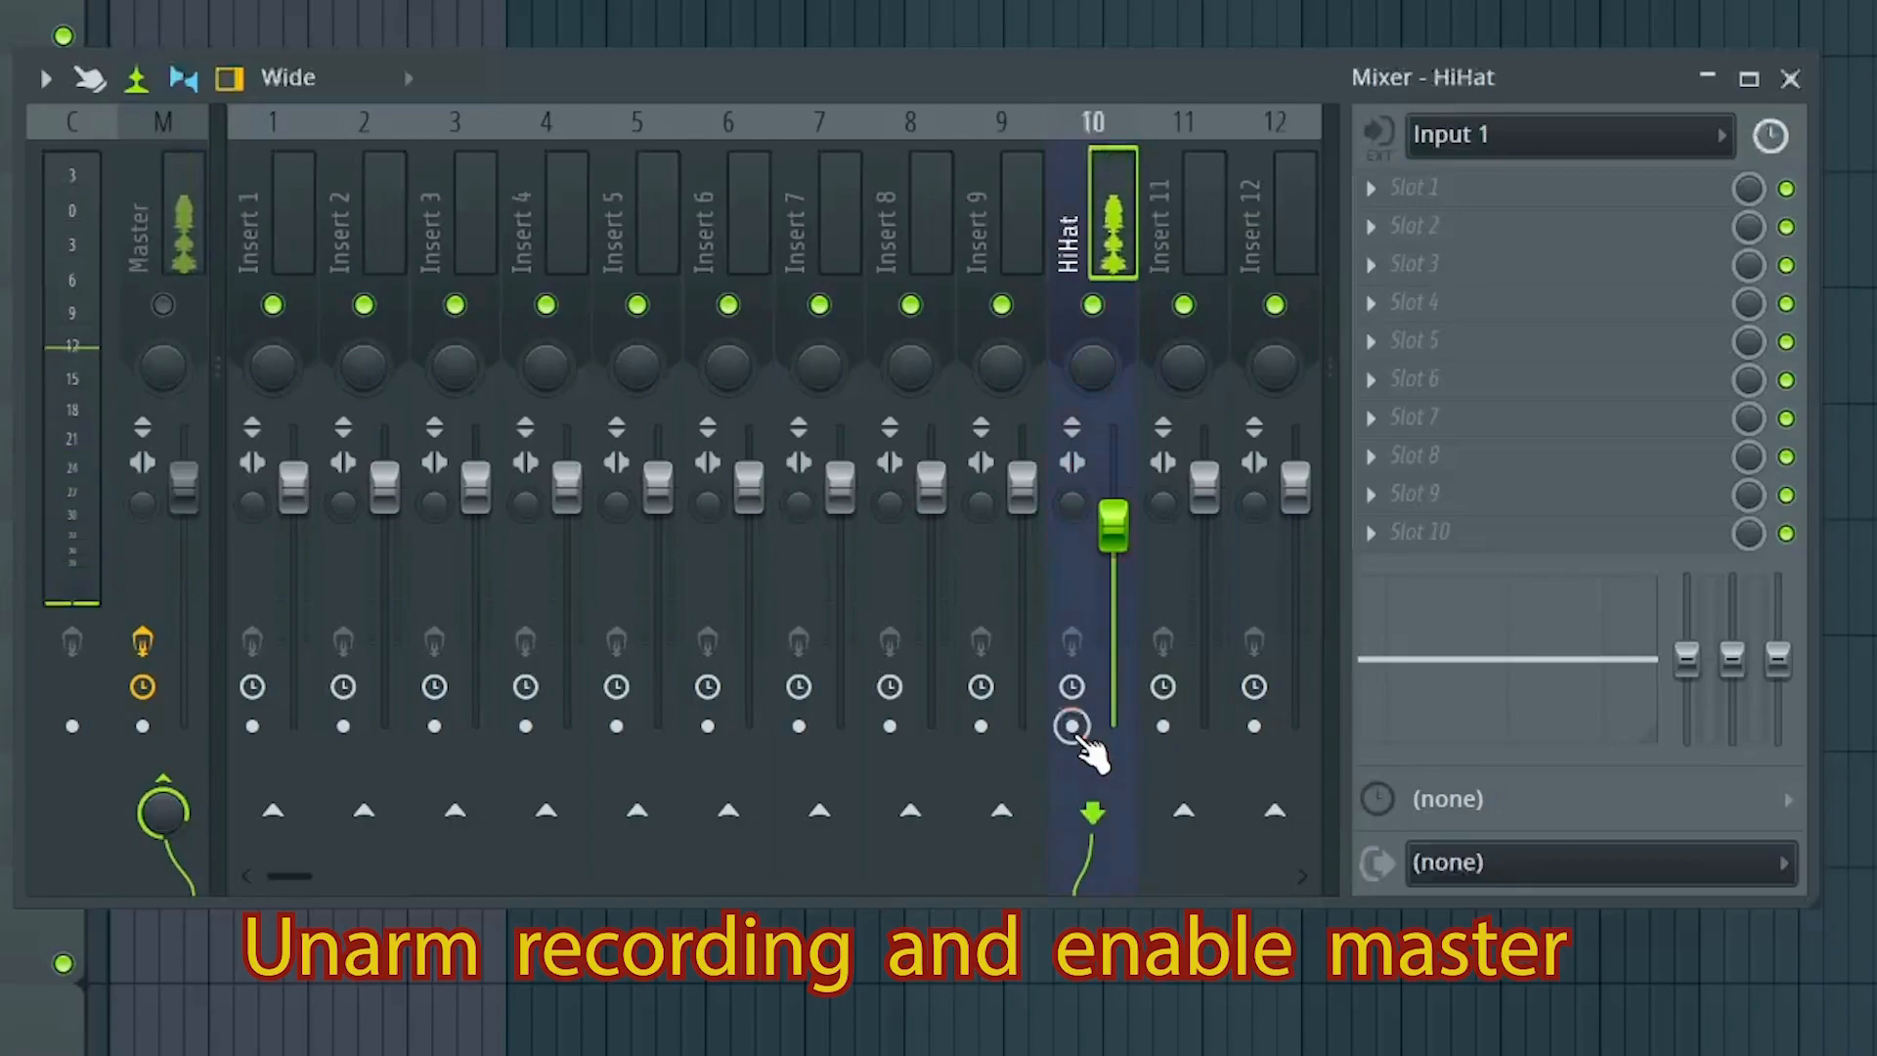
pyautogui.click(163, 304)
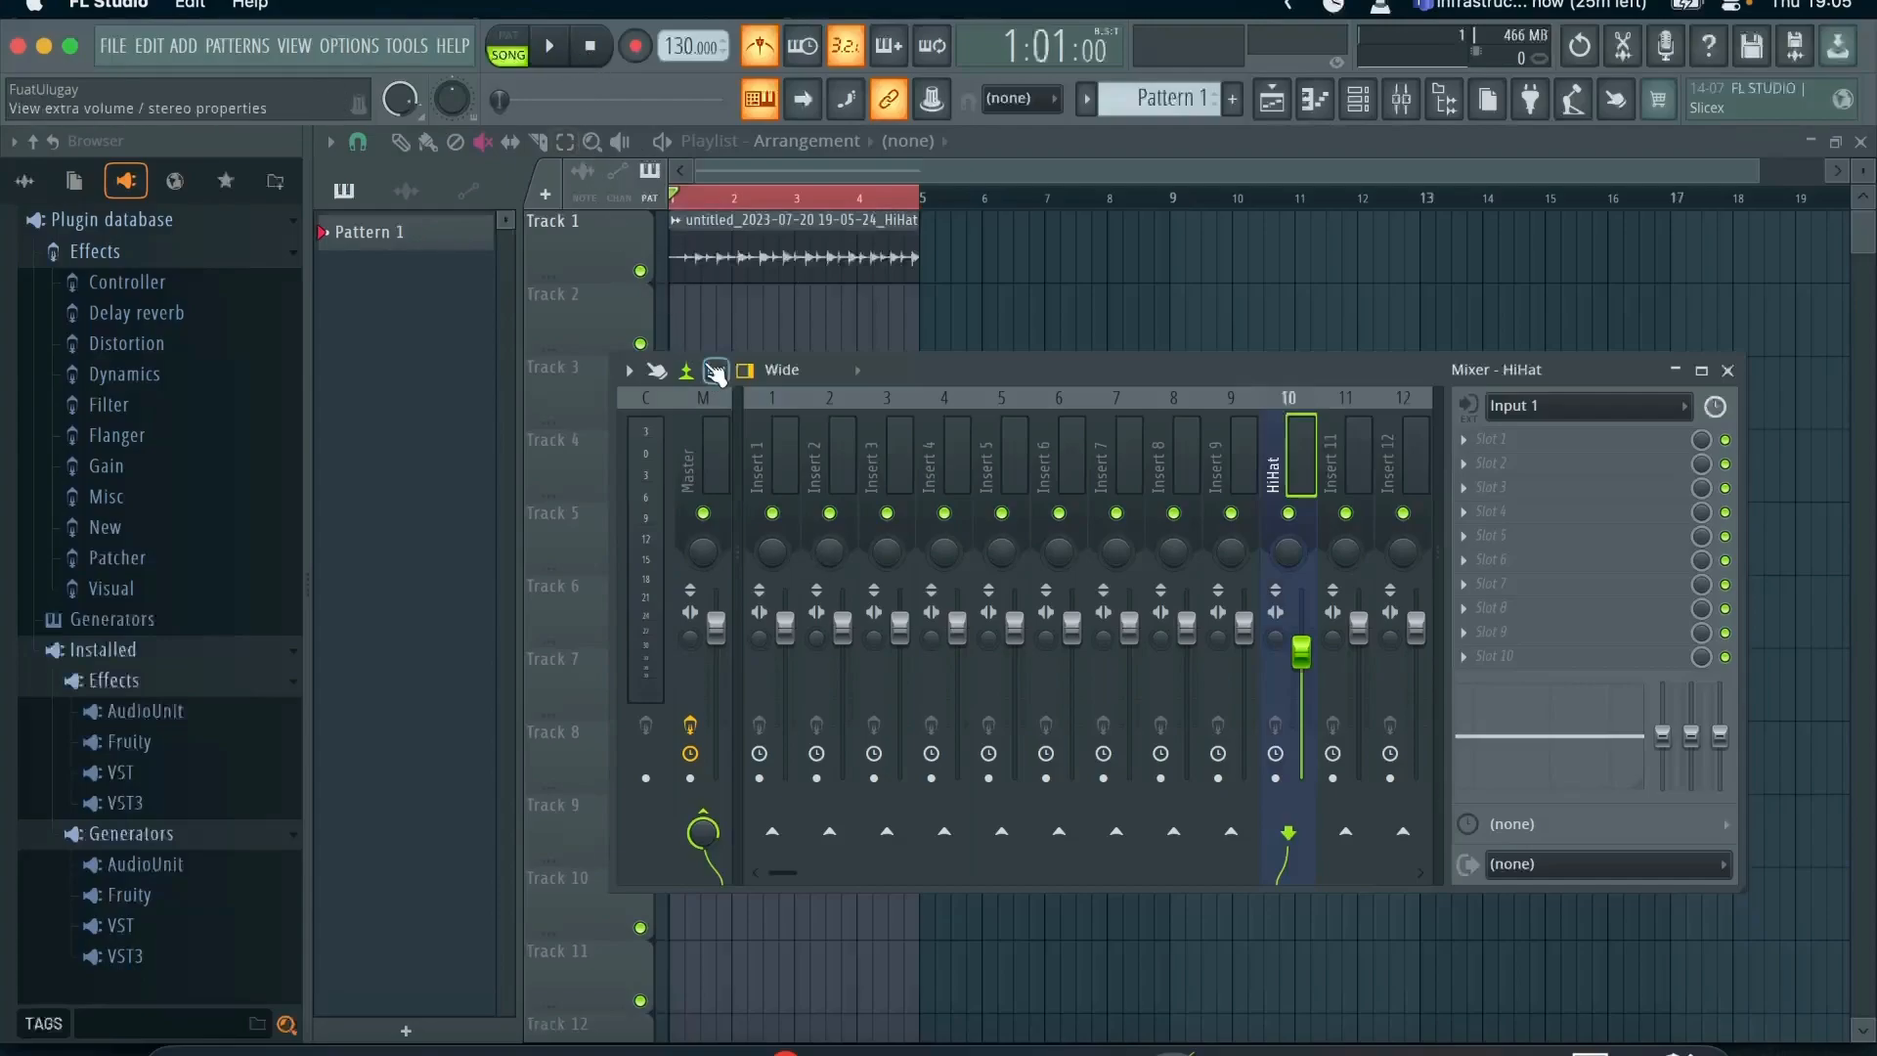
# Turn off the metronome and play back the recorded HiHat clip
pyautogui.click(554, 49)
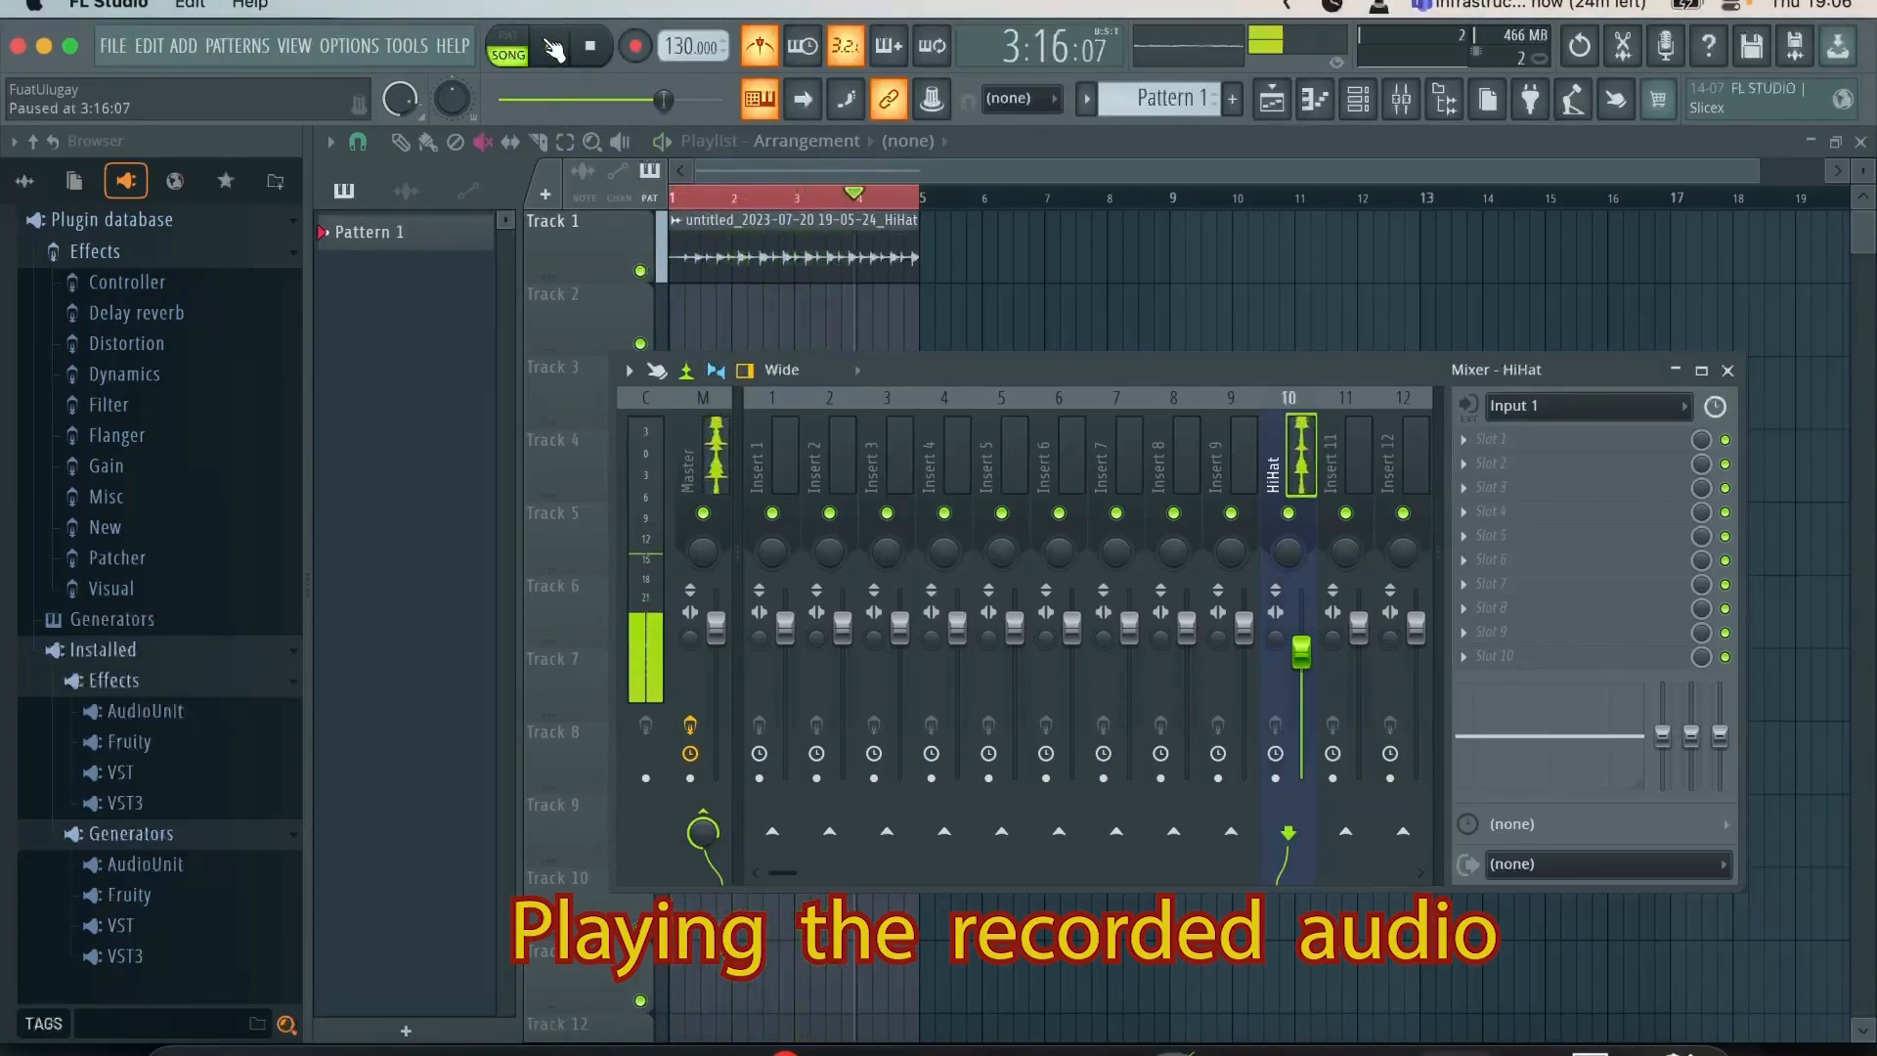
pyautogui.click(553, 48)
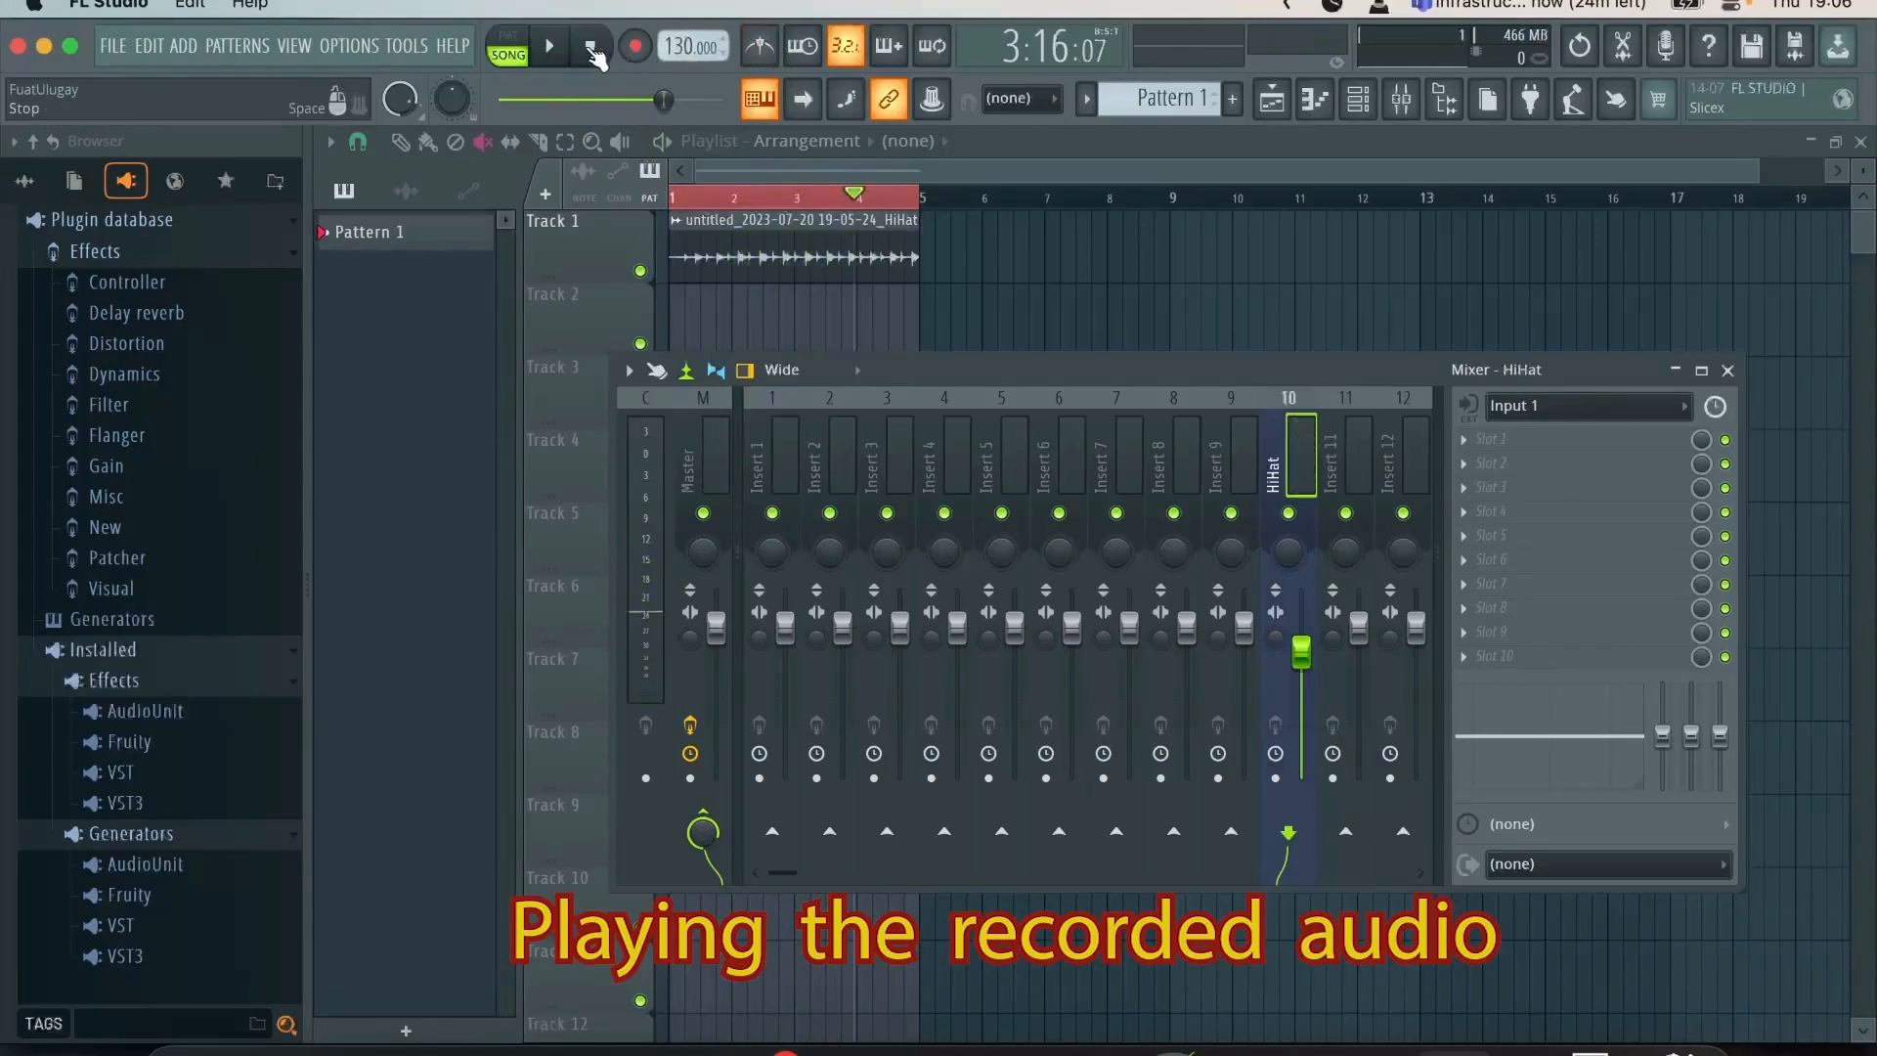
pyautogui.click(554, 47)
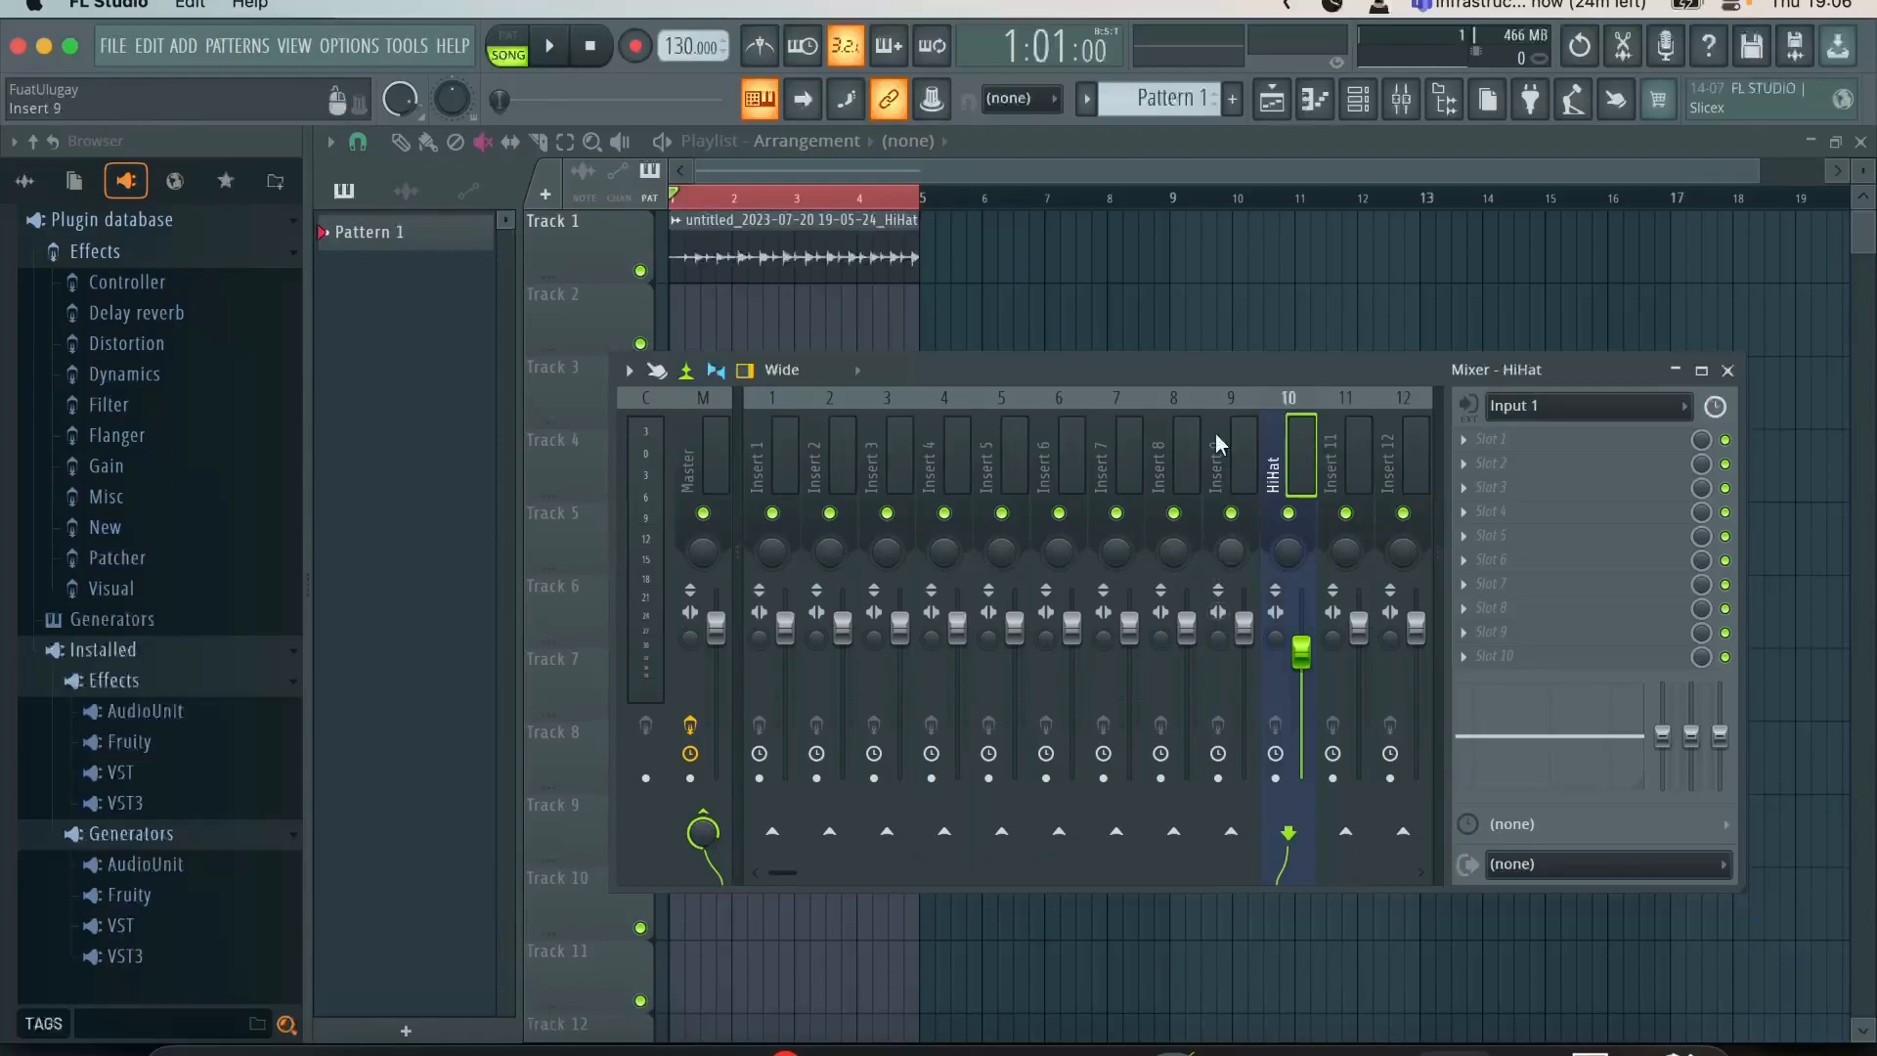
pyautogui.moveTo(1101, 373); pyautogui.dragTo(1159, 409)
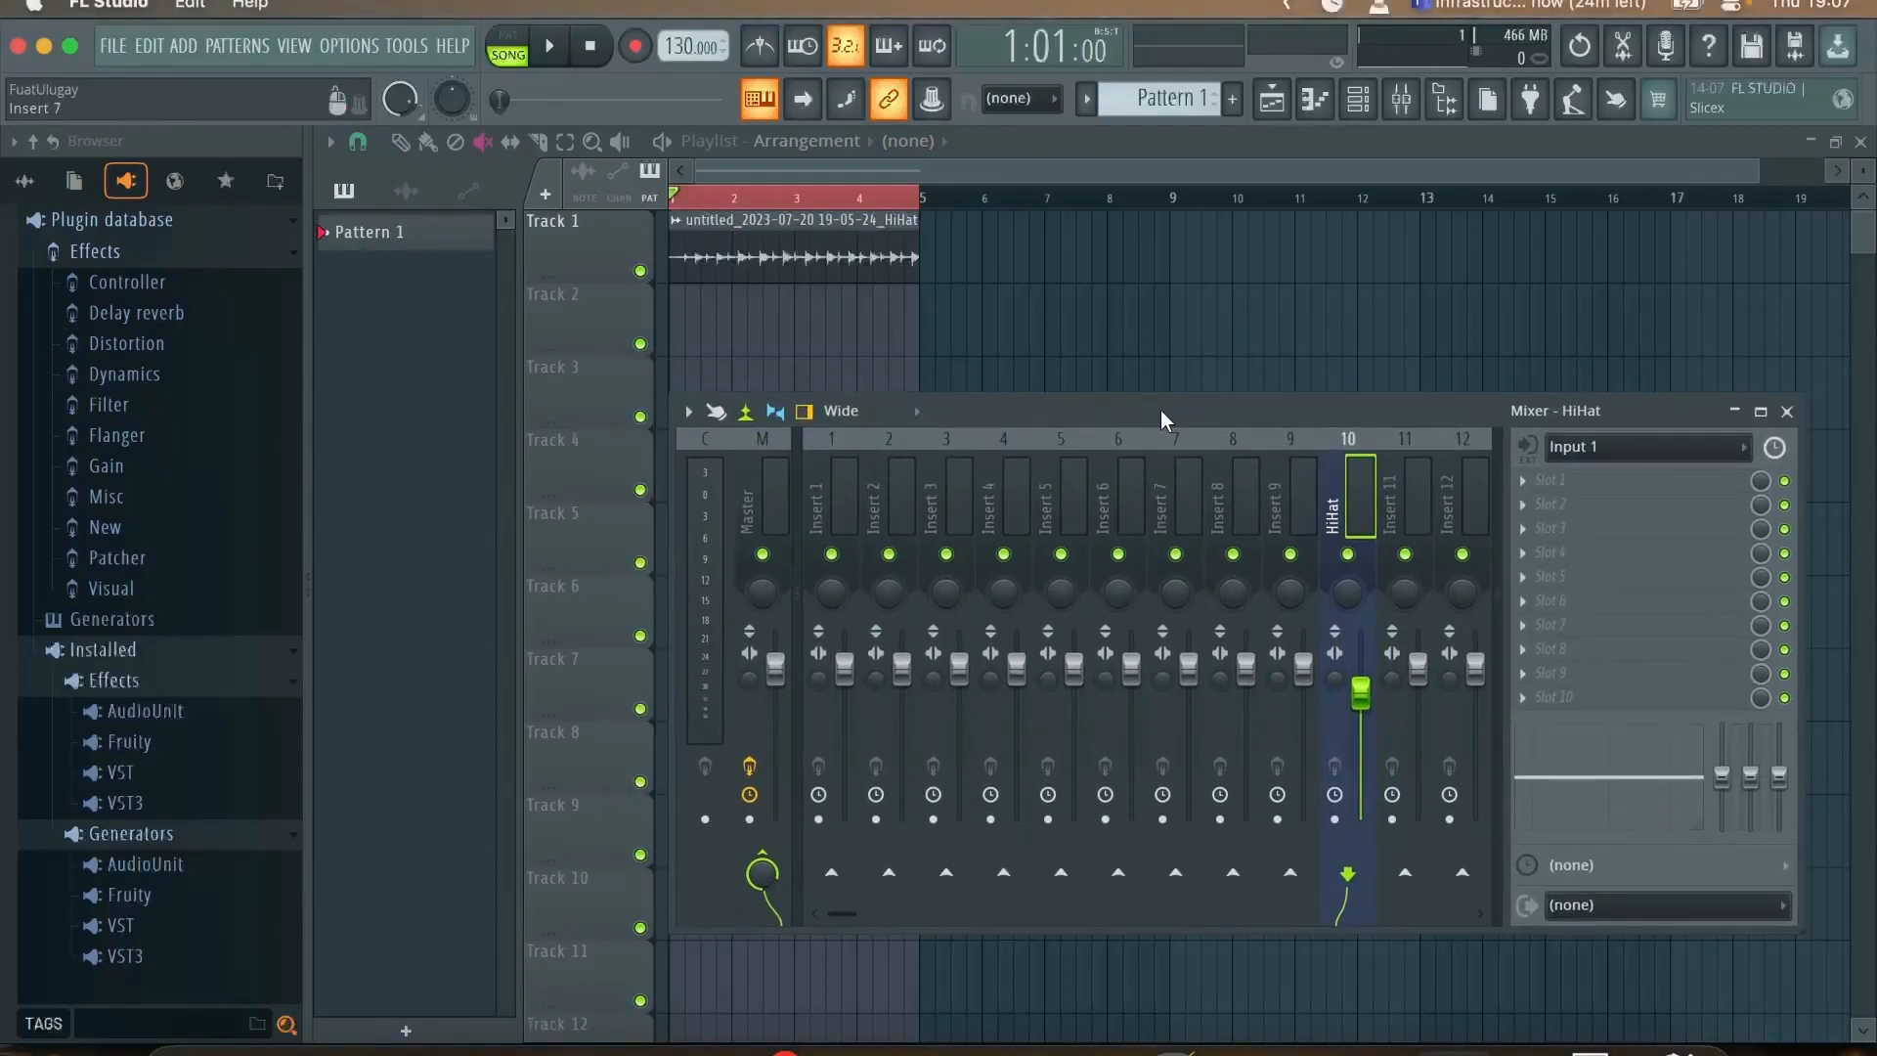
pyautogui.press('space')
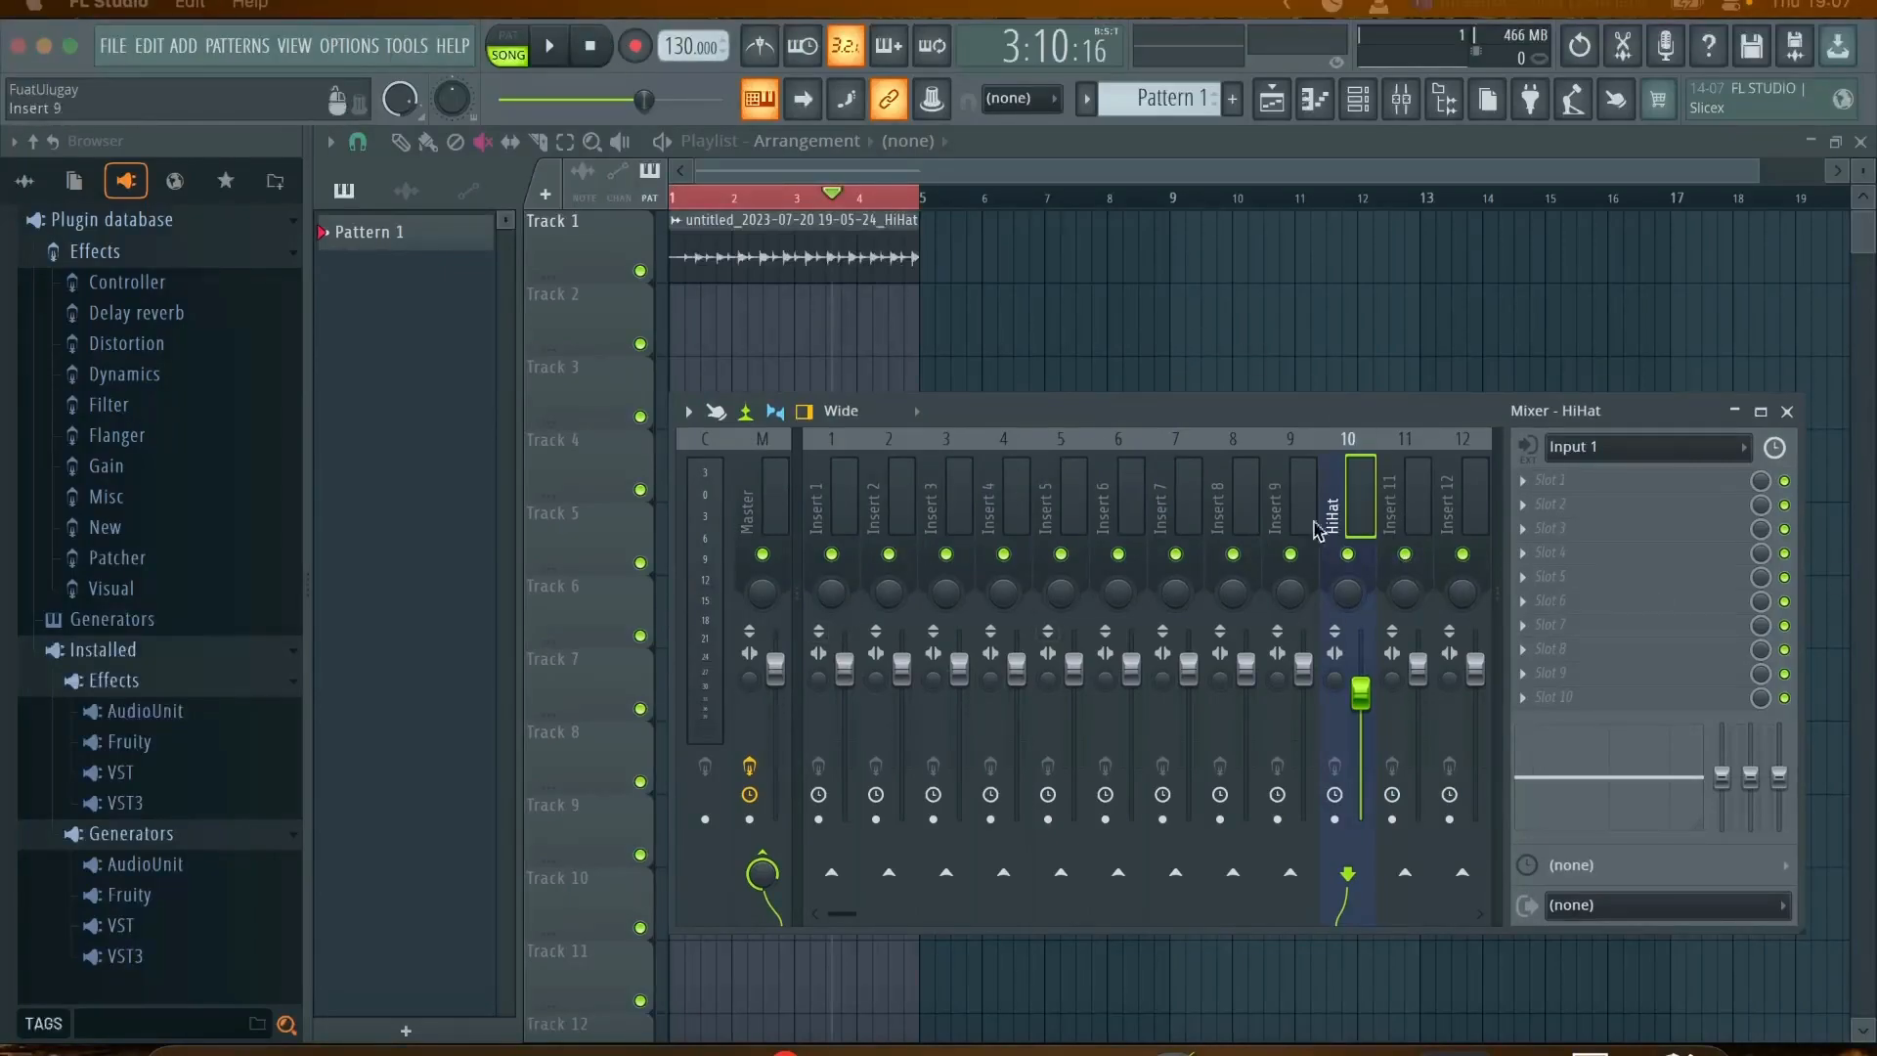
# Route the recorded HiHat channel in the Channel rack to mixer track 1
pyautogui.click(1361, 104)
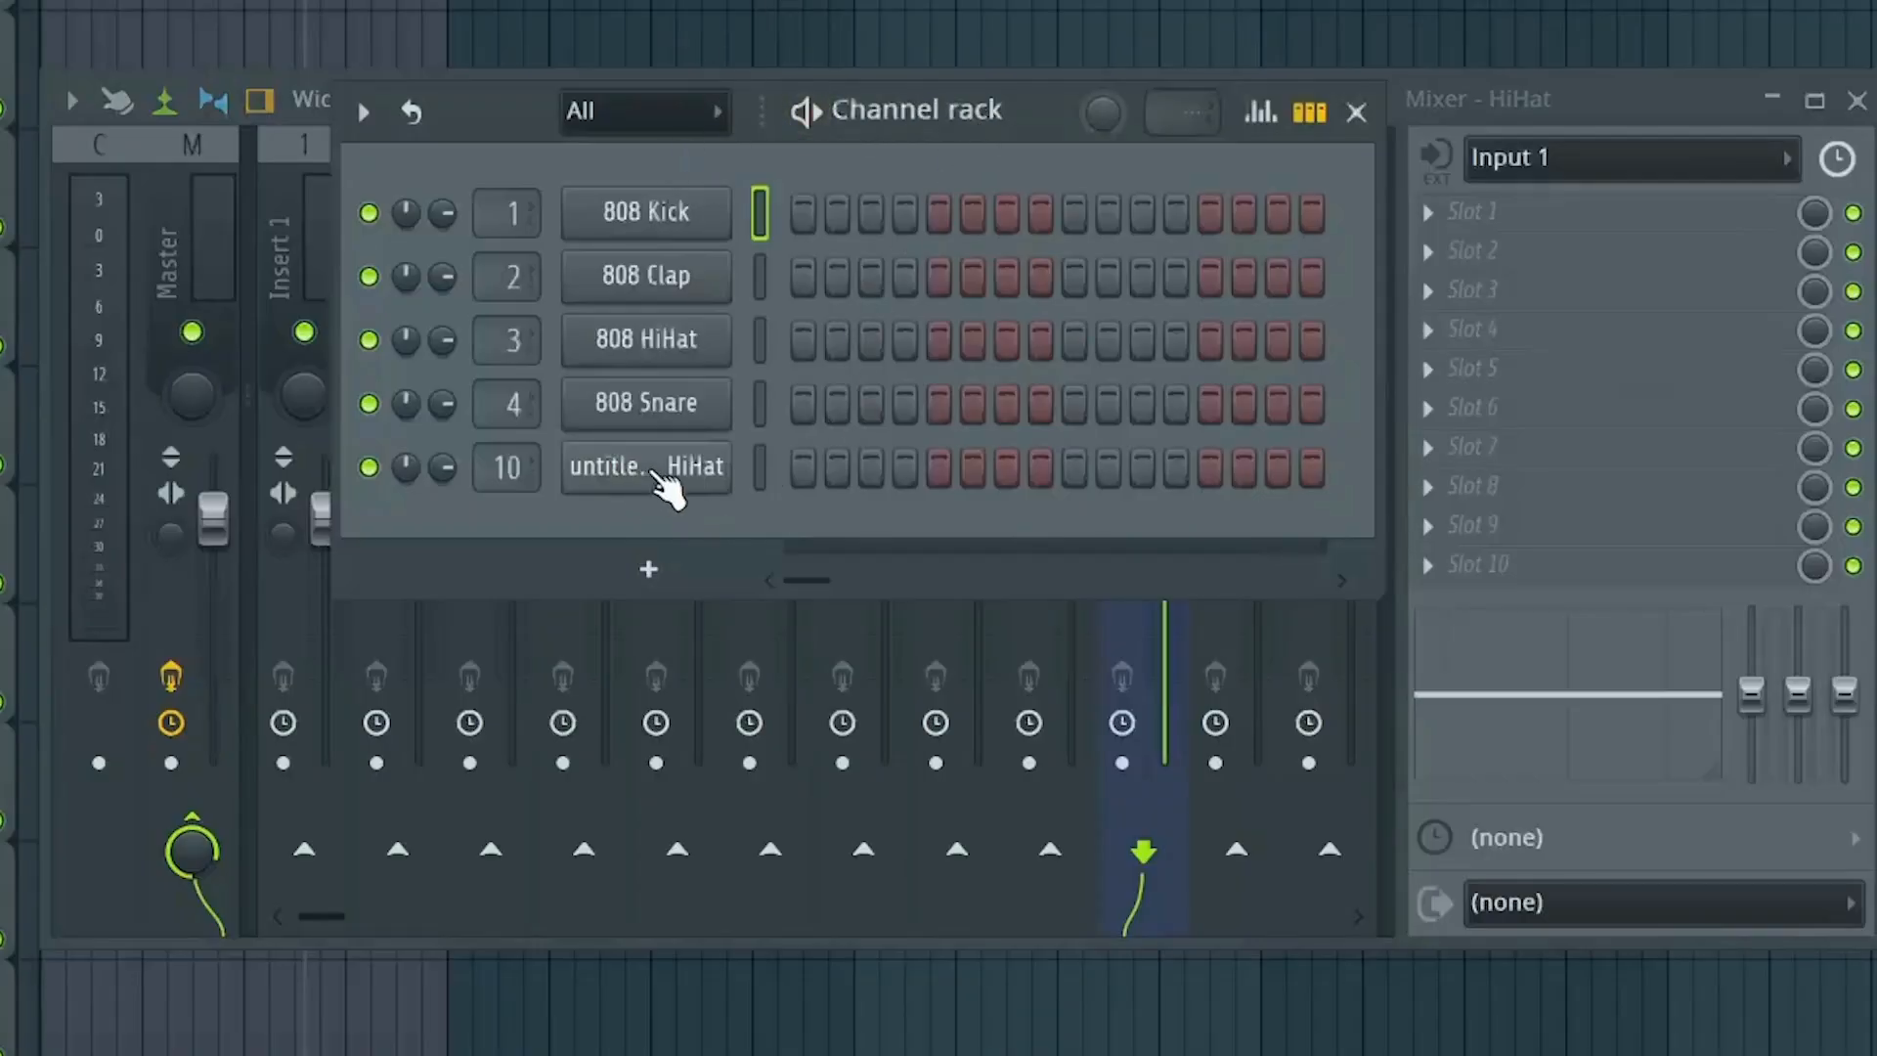
pyautogui.moveTo(517, 471); pyautogui.dragTo(516, 523)
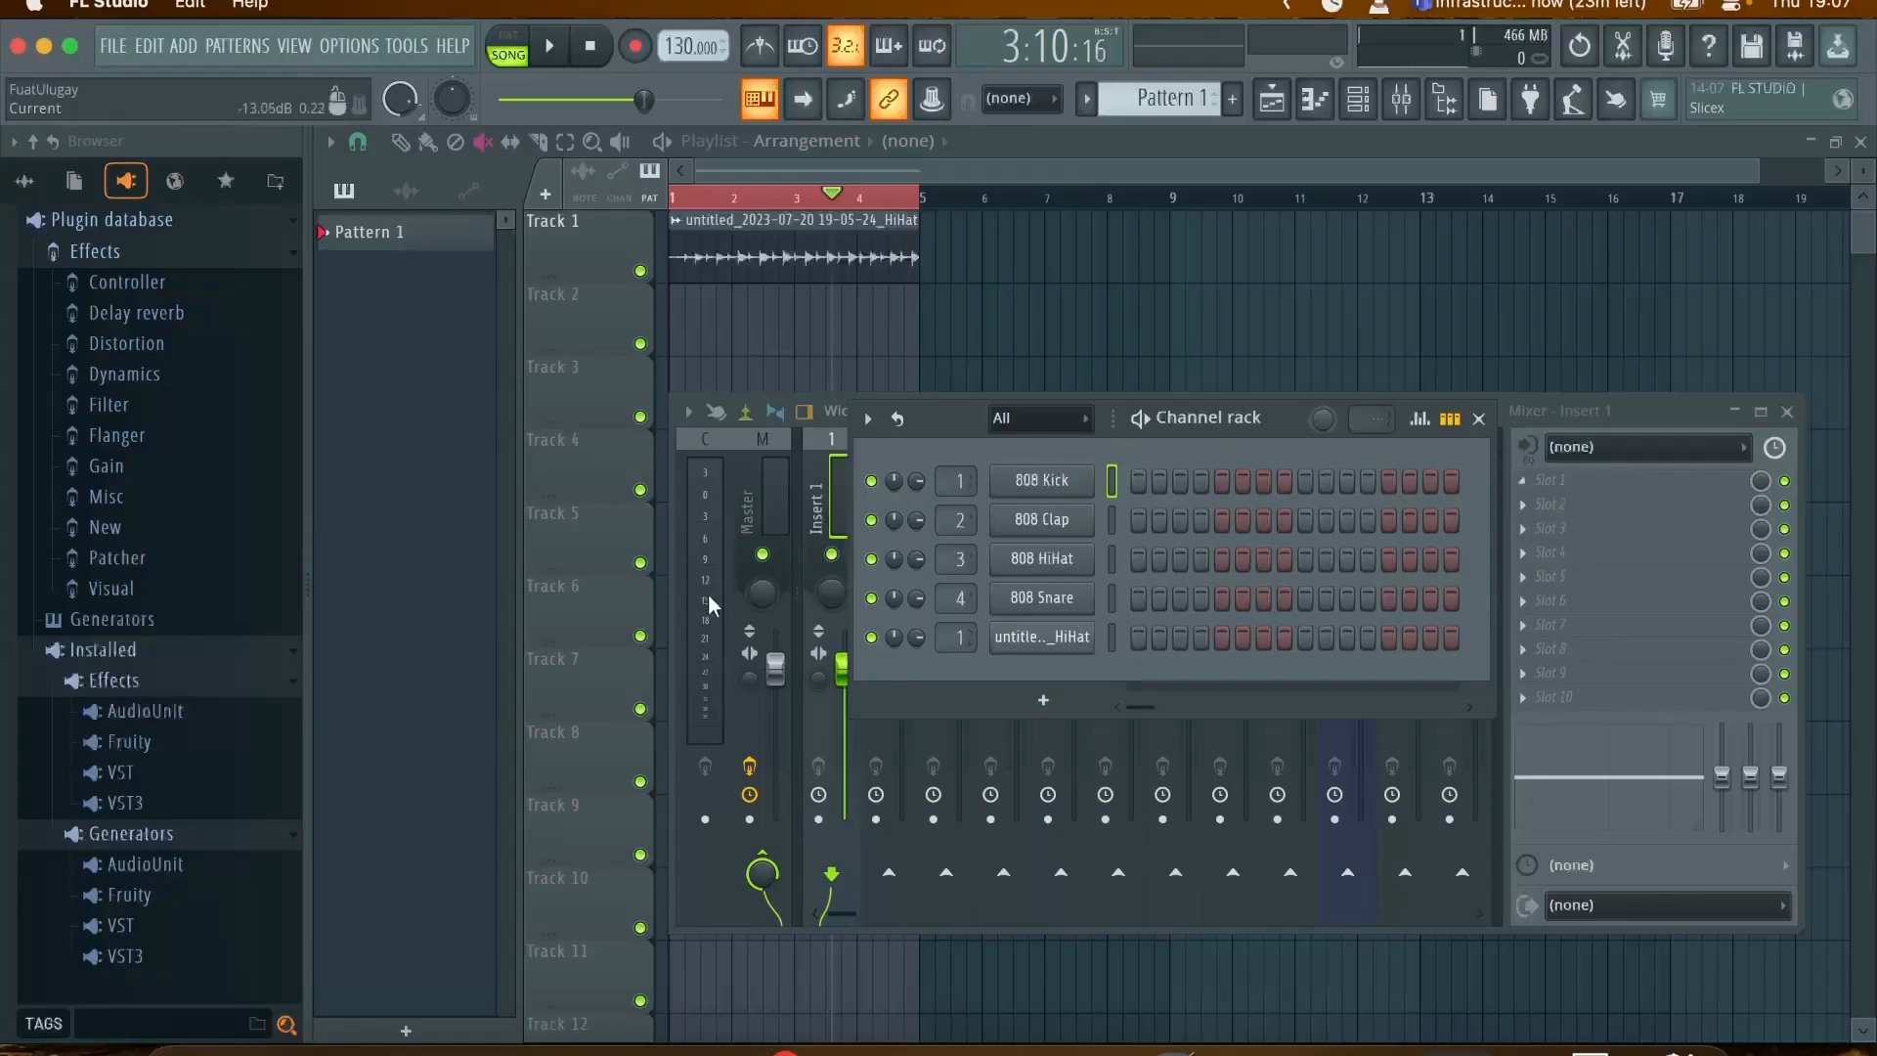
# Load Fruity Limiter into the first effect slot of Insert 1 and maximize its window
pyautogui.click(831, 479)
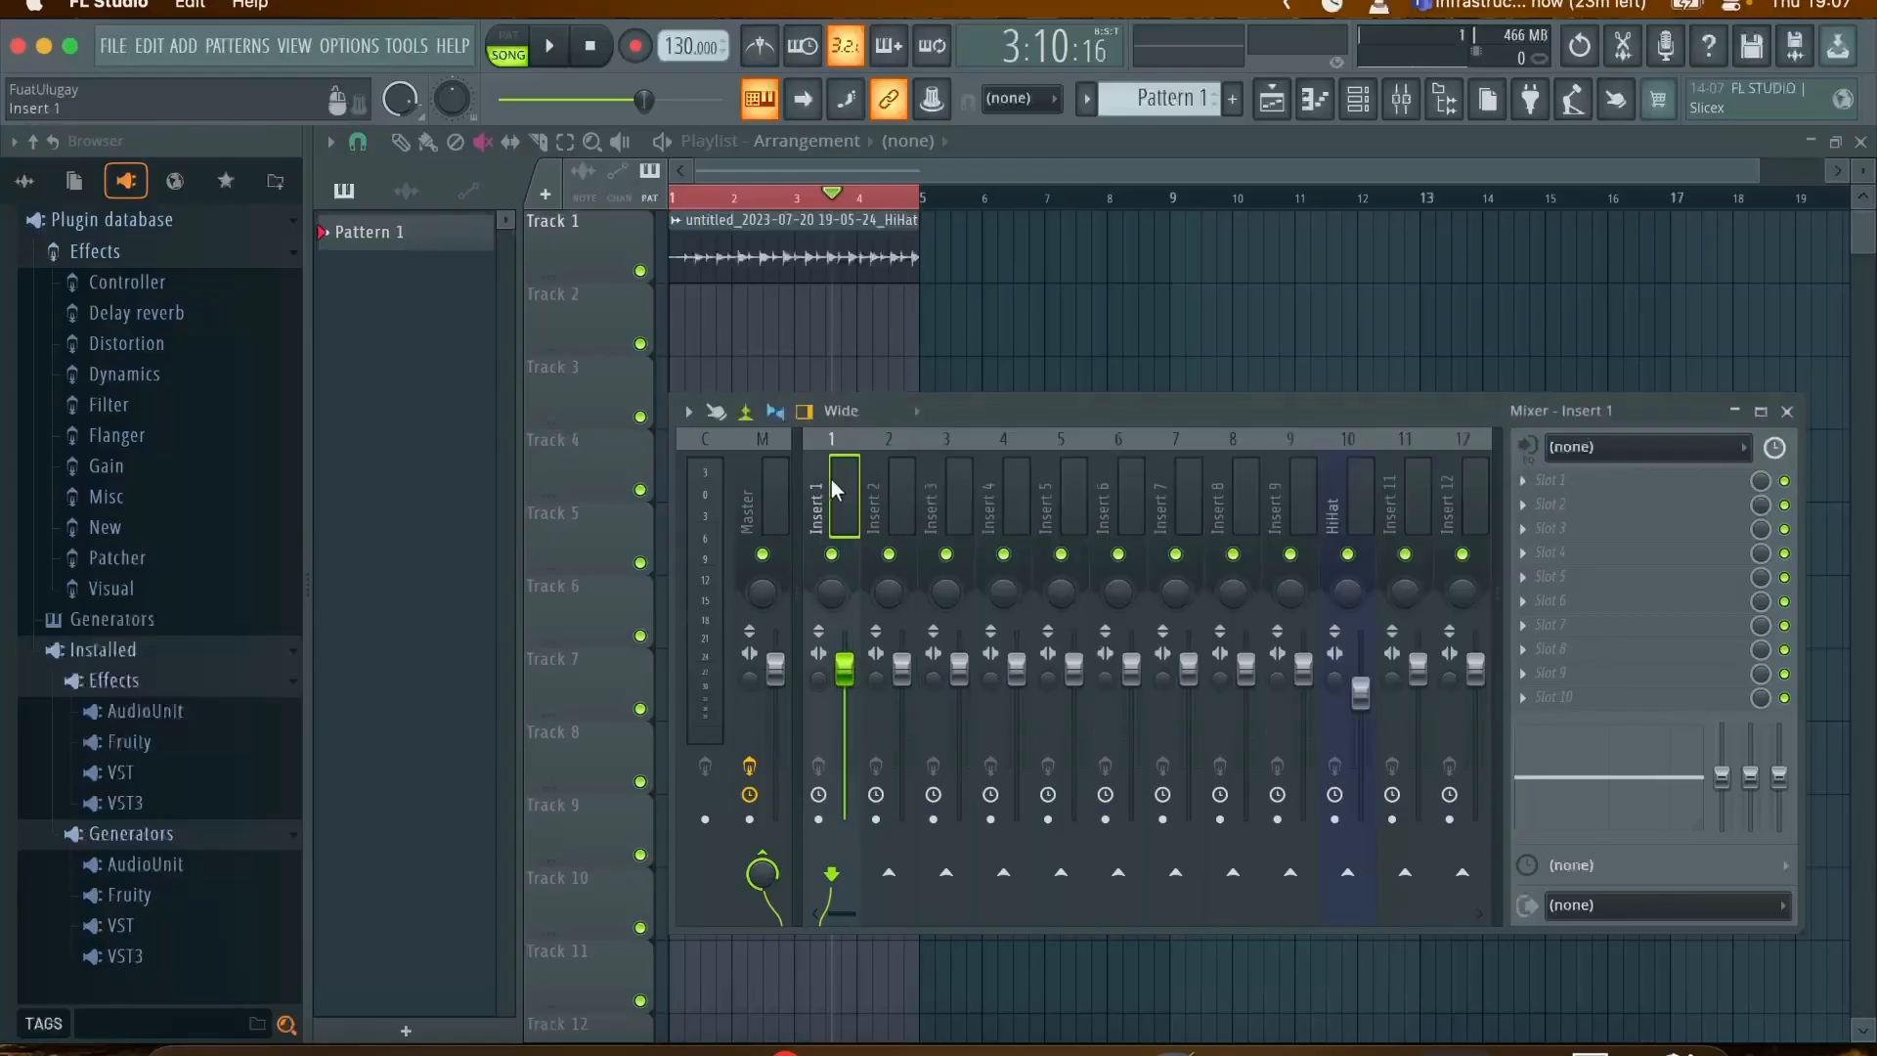
pyautogui.click(1568, 486)
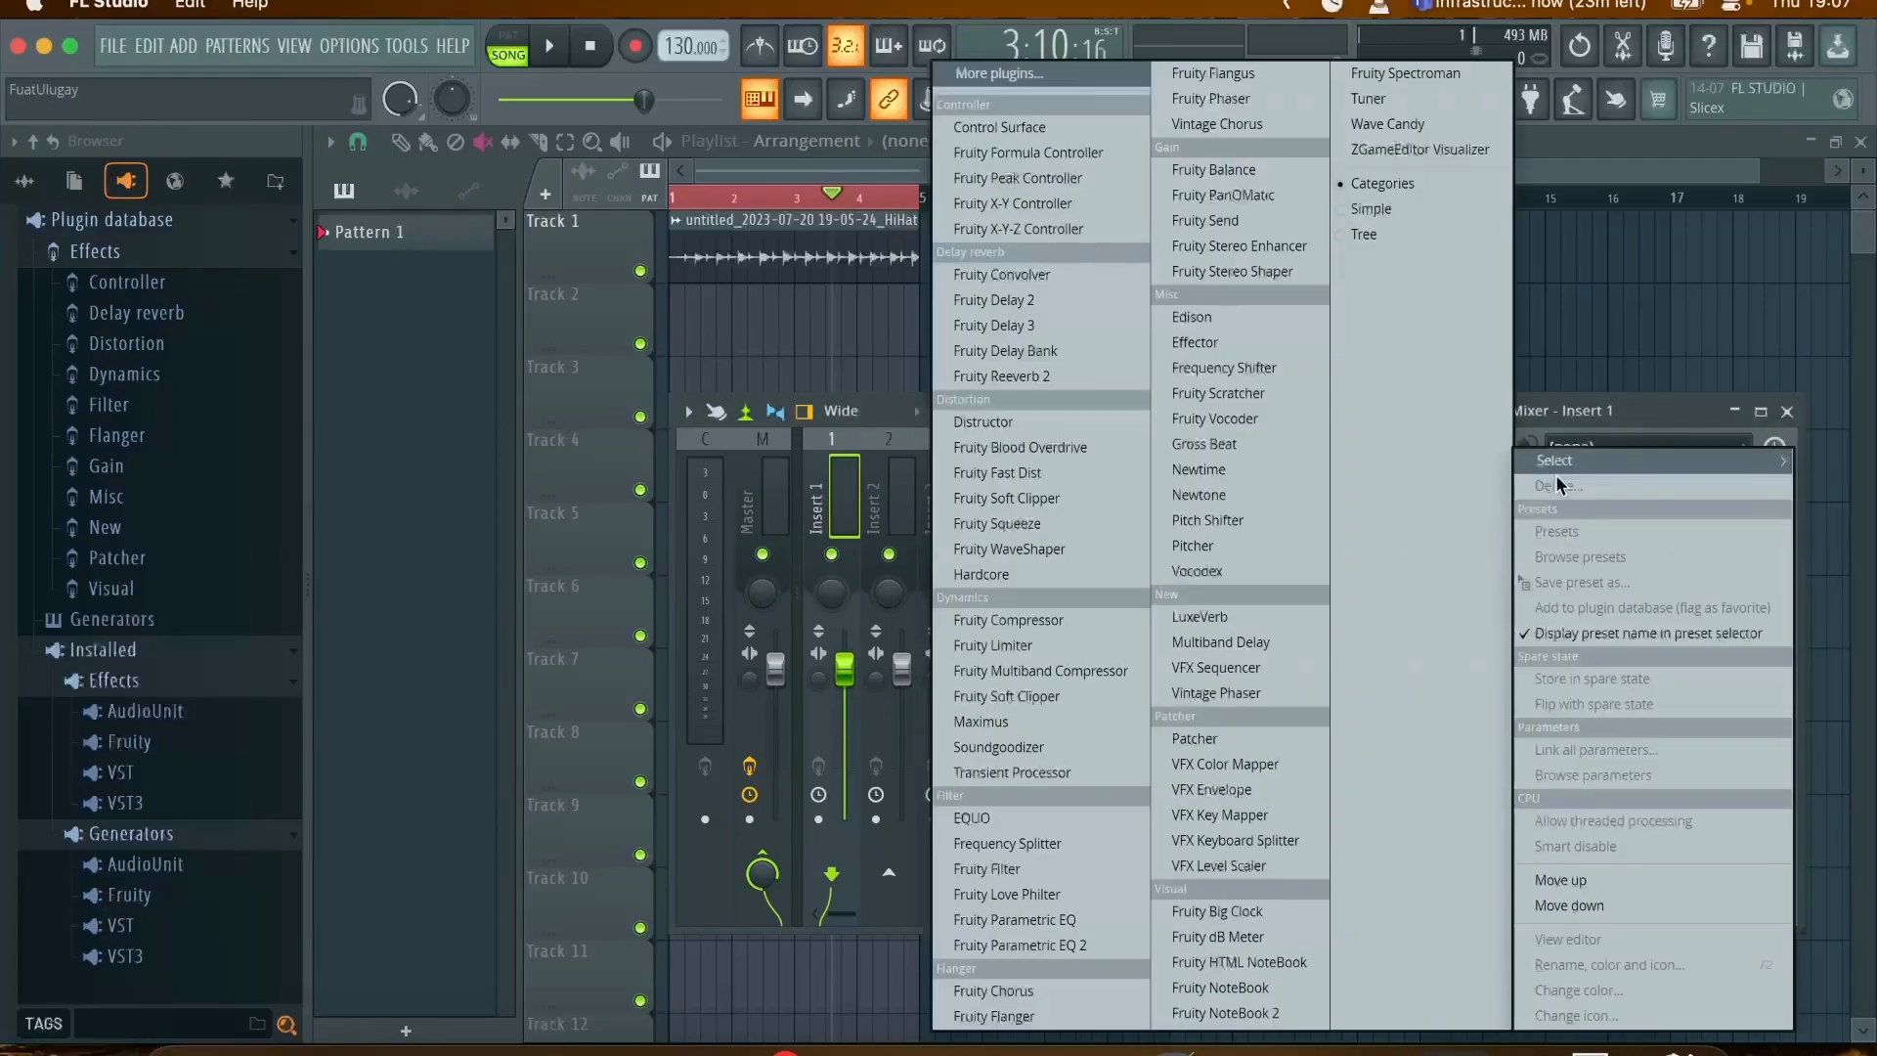
pyautogui.click(1062, 645)
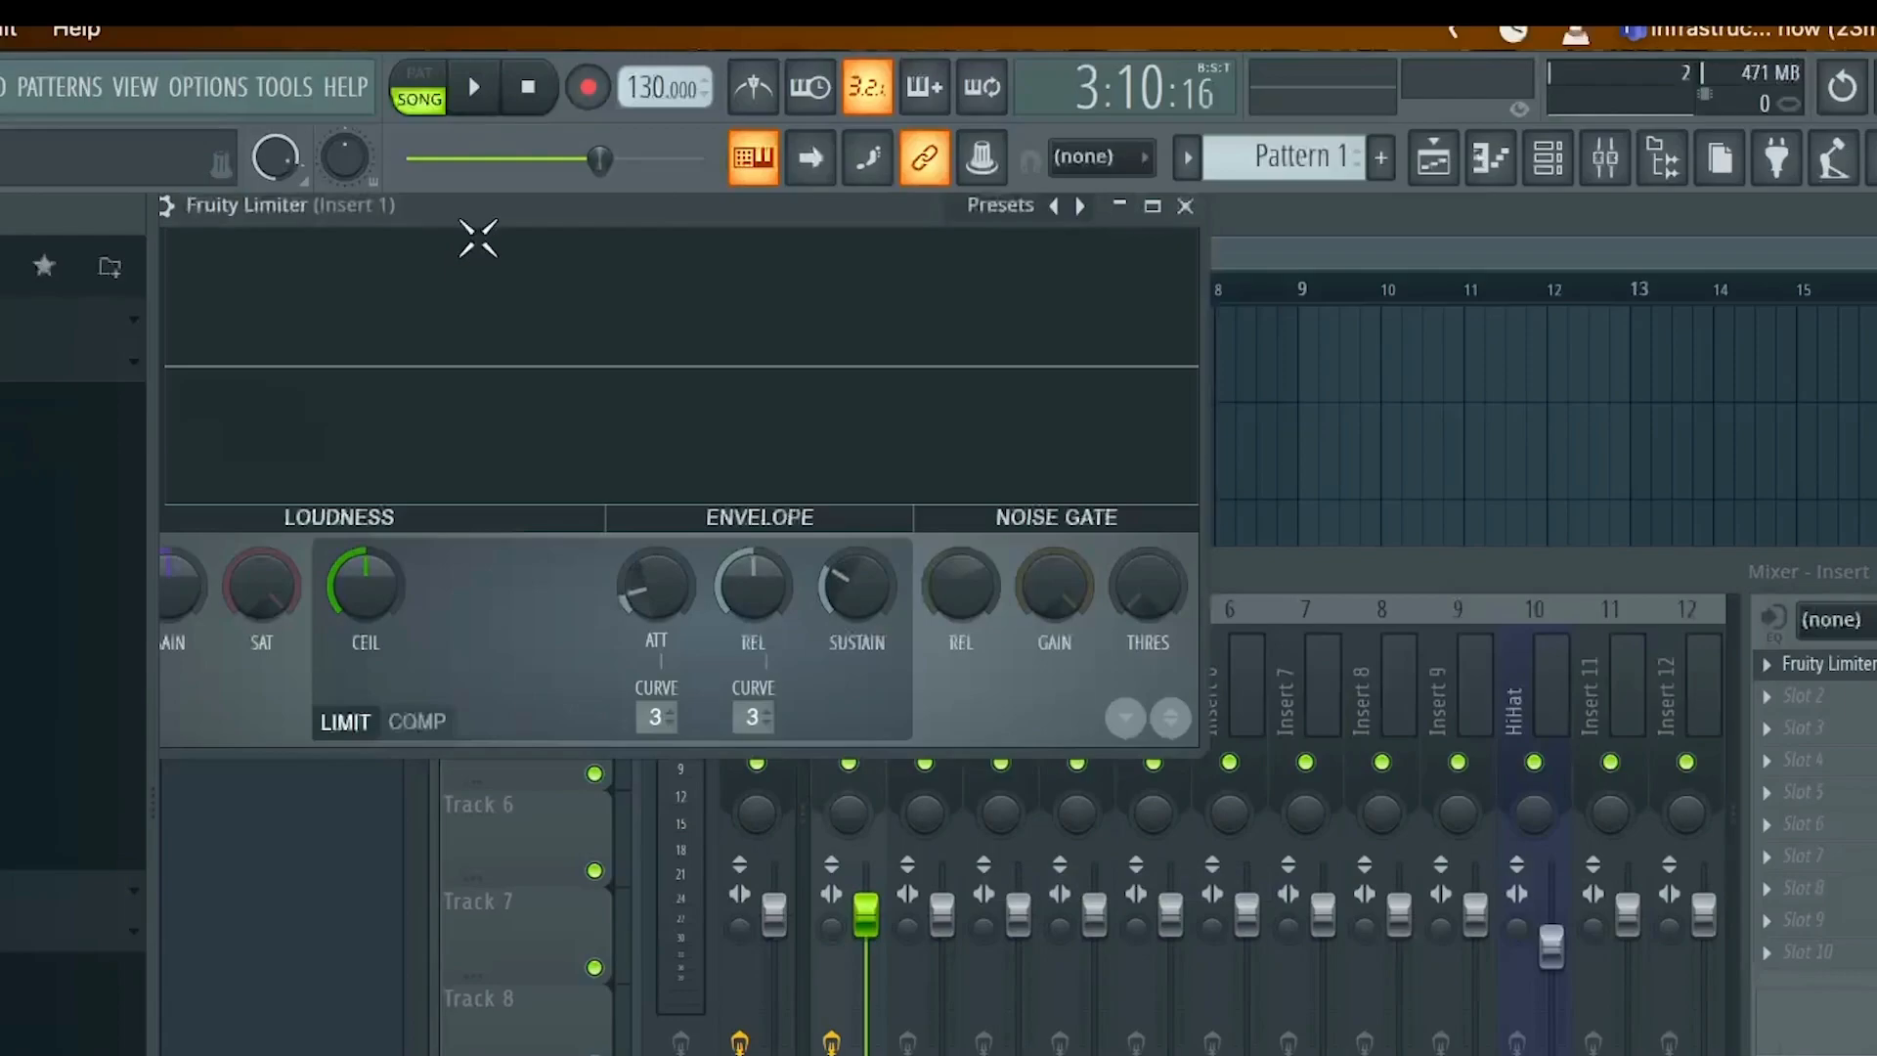
pyautogui.moveTo(487, 213); pyautogui.dragTo(861, 448)
pyautogui.doubleClick(861, 447)
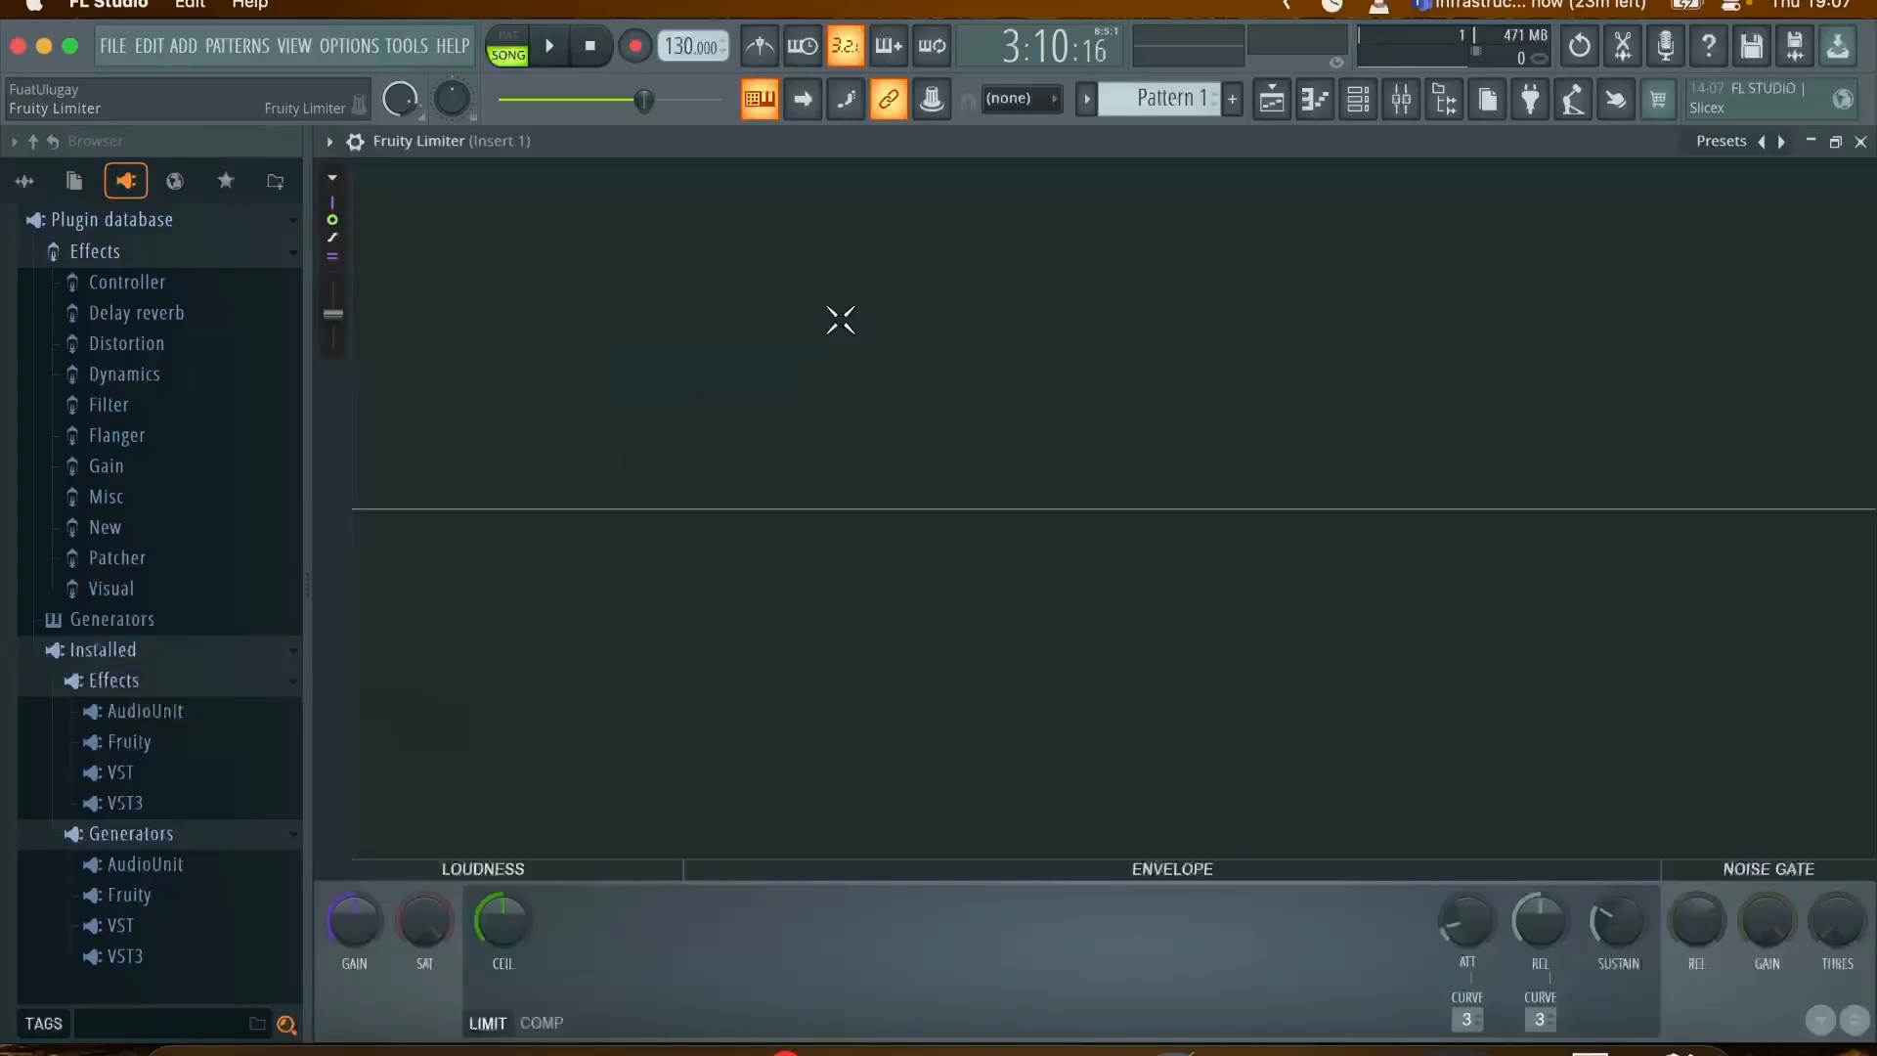
# Play the recorded clip in song mode to examine its signal level and background noise in Fruity Limiter
pyautogui.press('l')
pyautogui.click(551, 48)
pyautogui.click(519, 59)
pyautogui.click(550, 49)
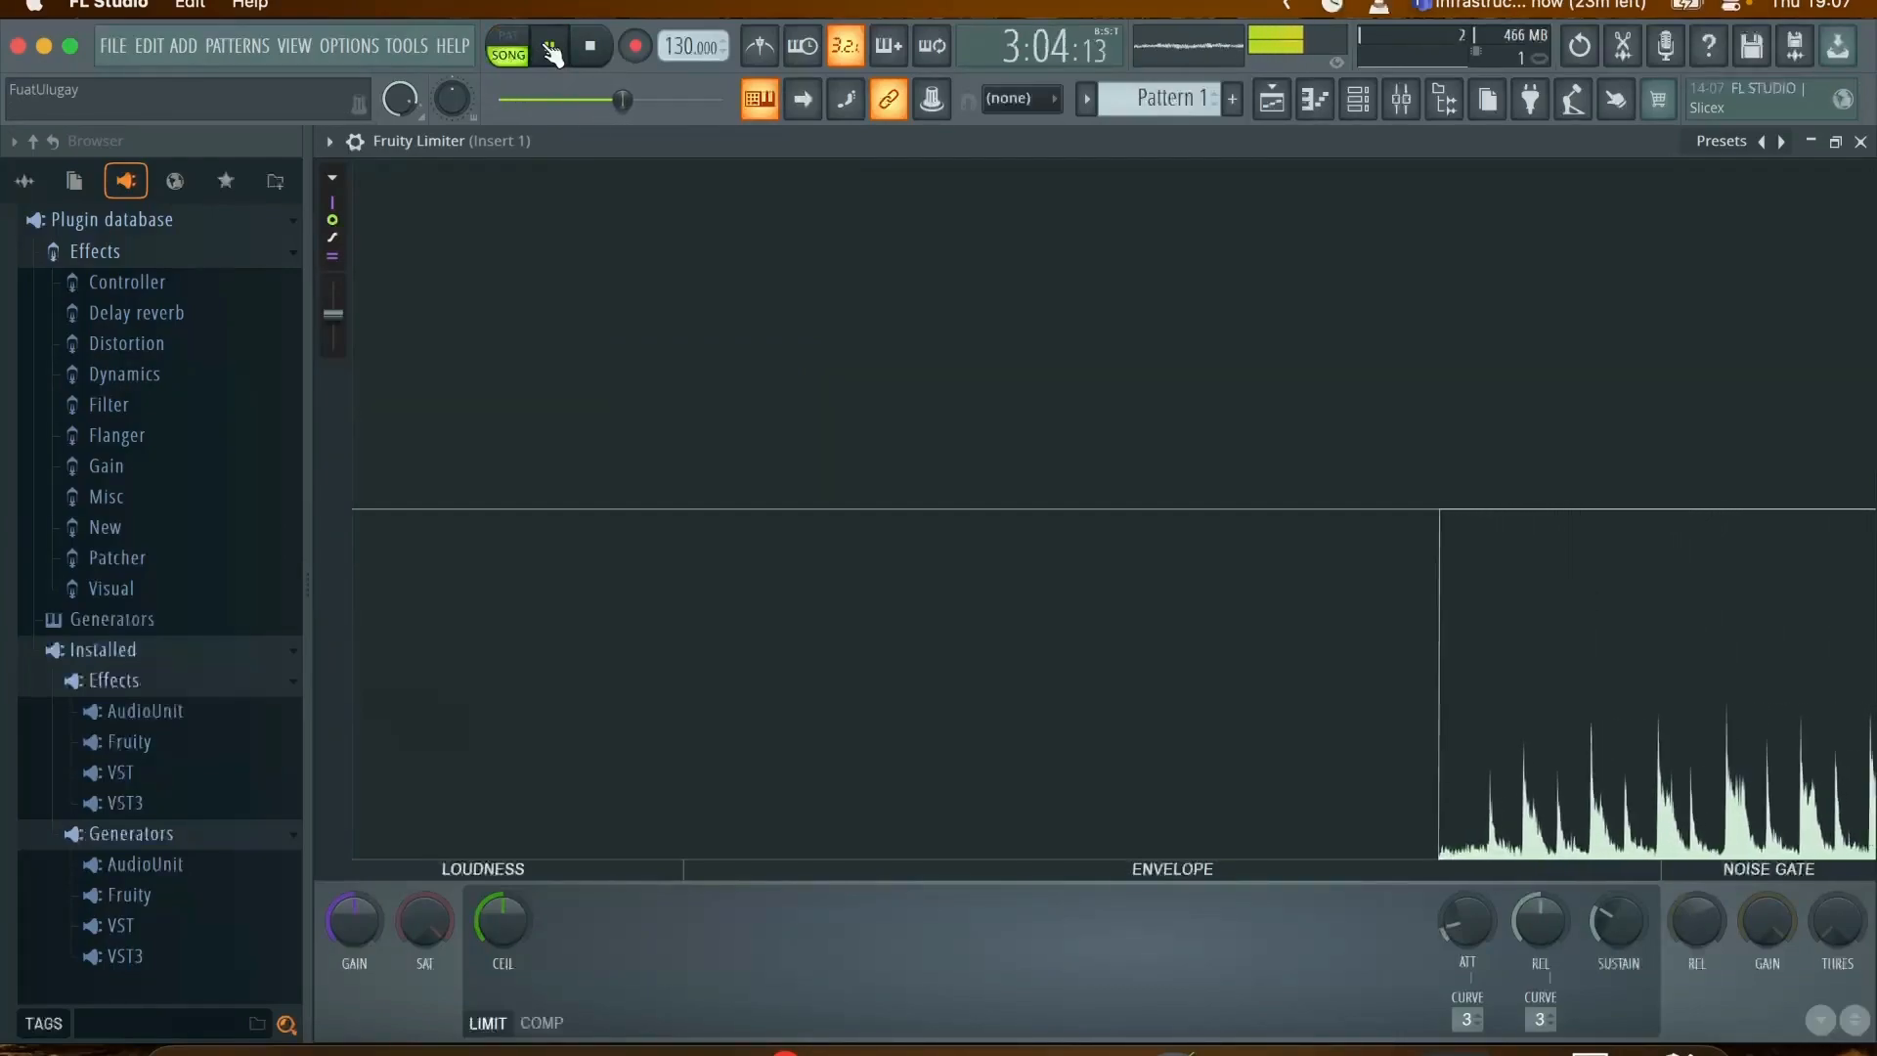
# Pause the song playback and rename mixer track Insert 1 to HiHat
pyautogui.click(550, 48)
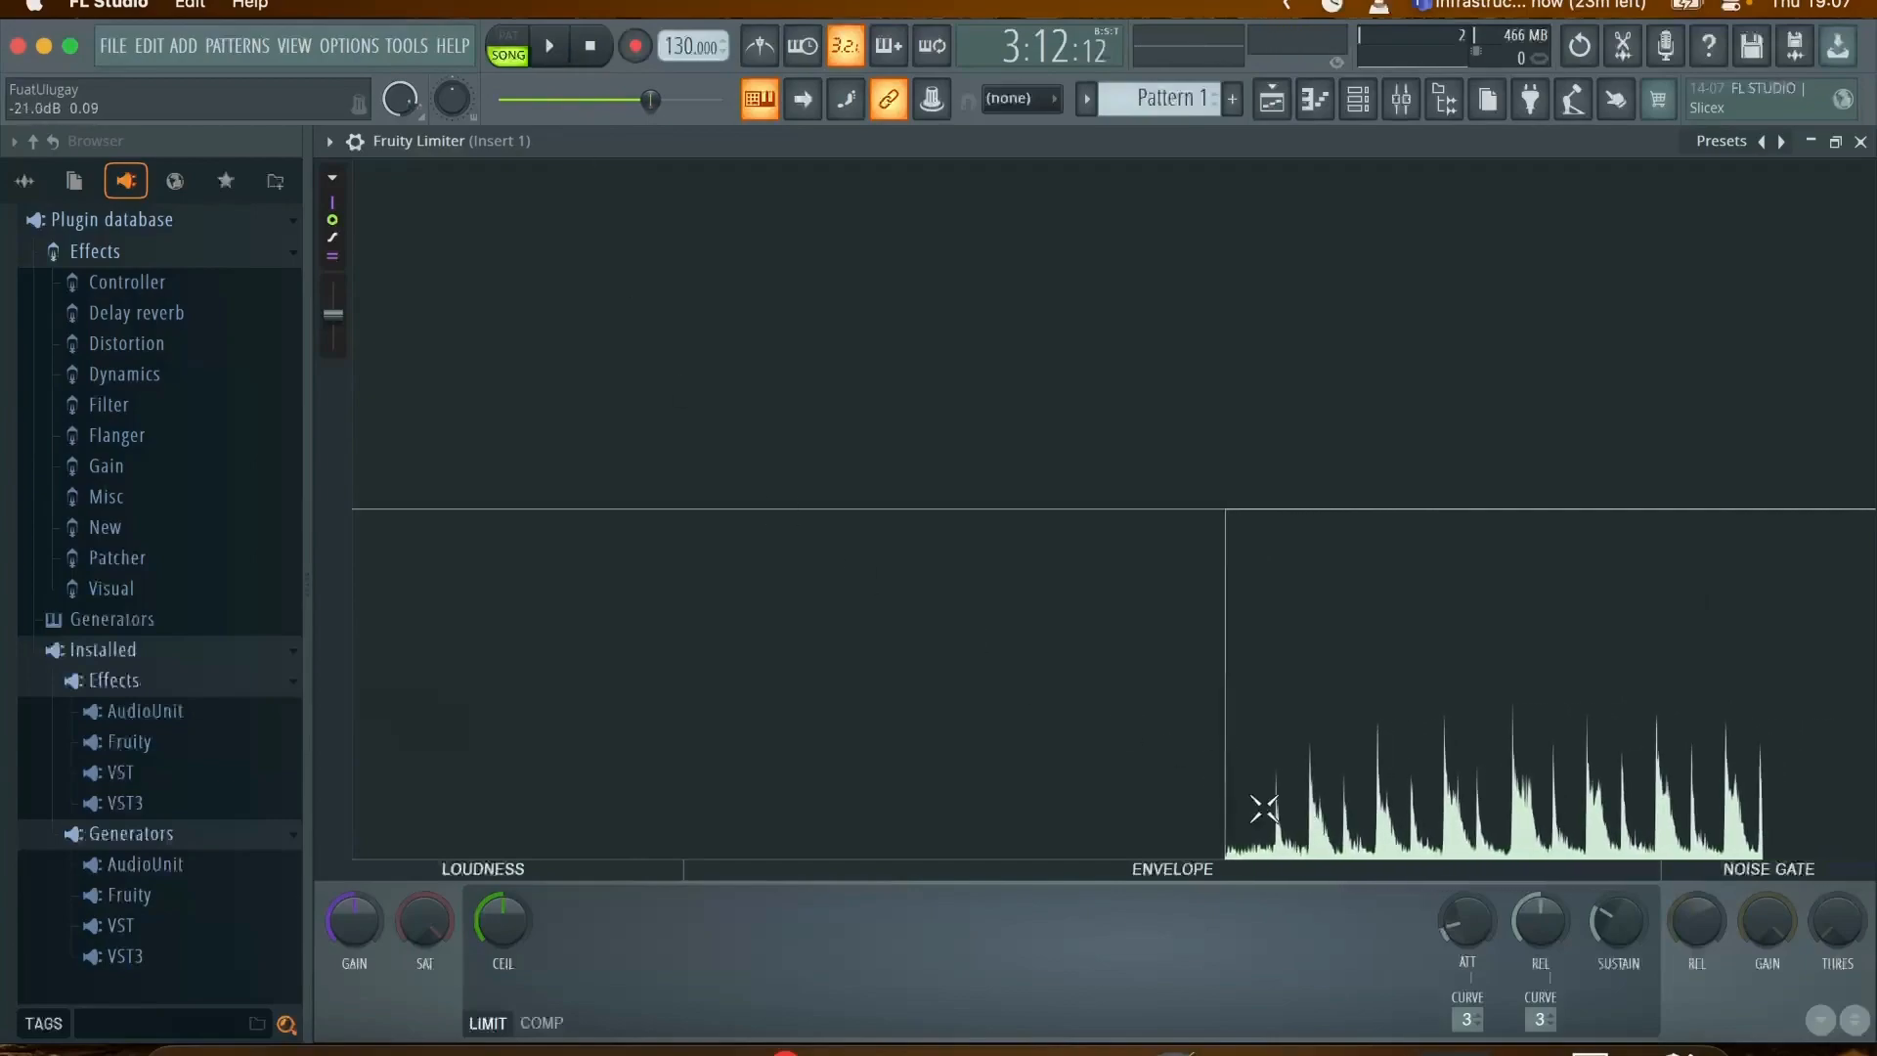
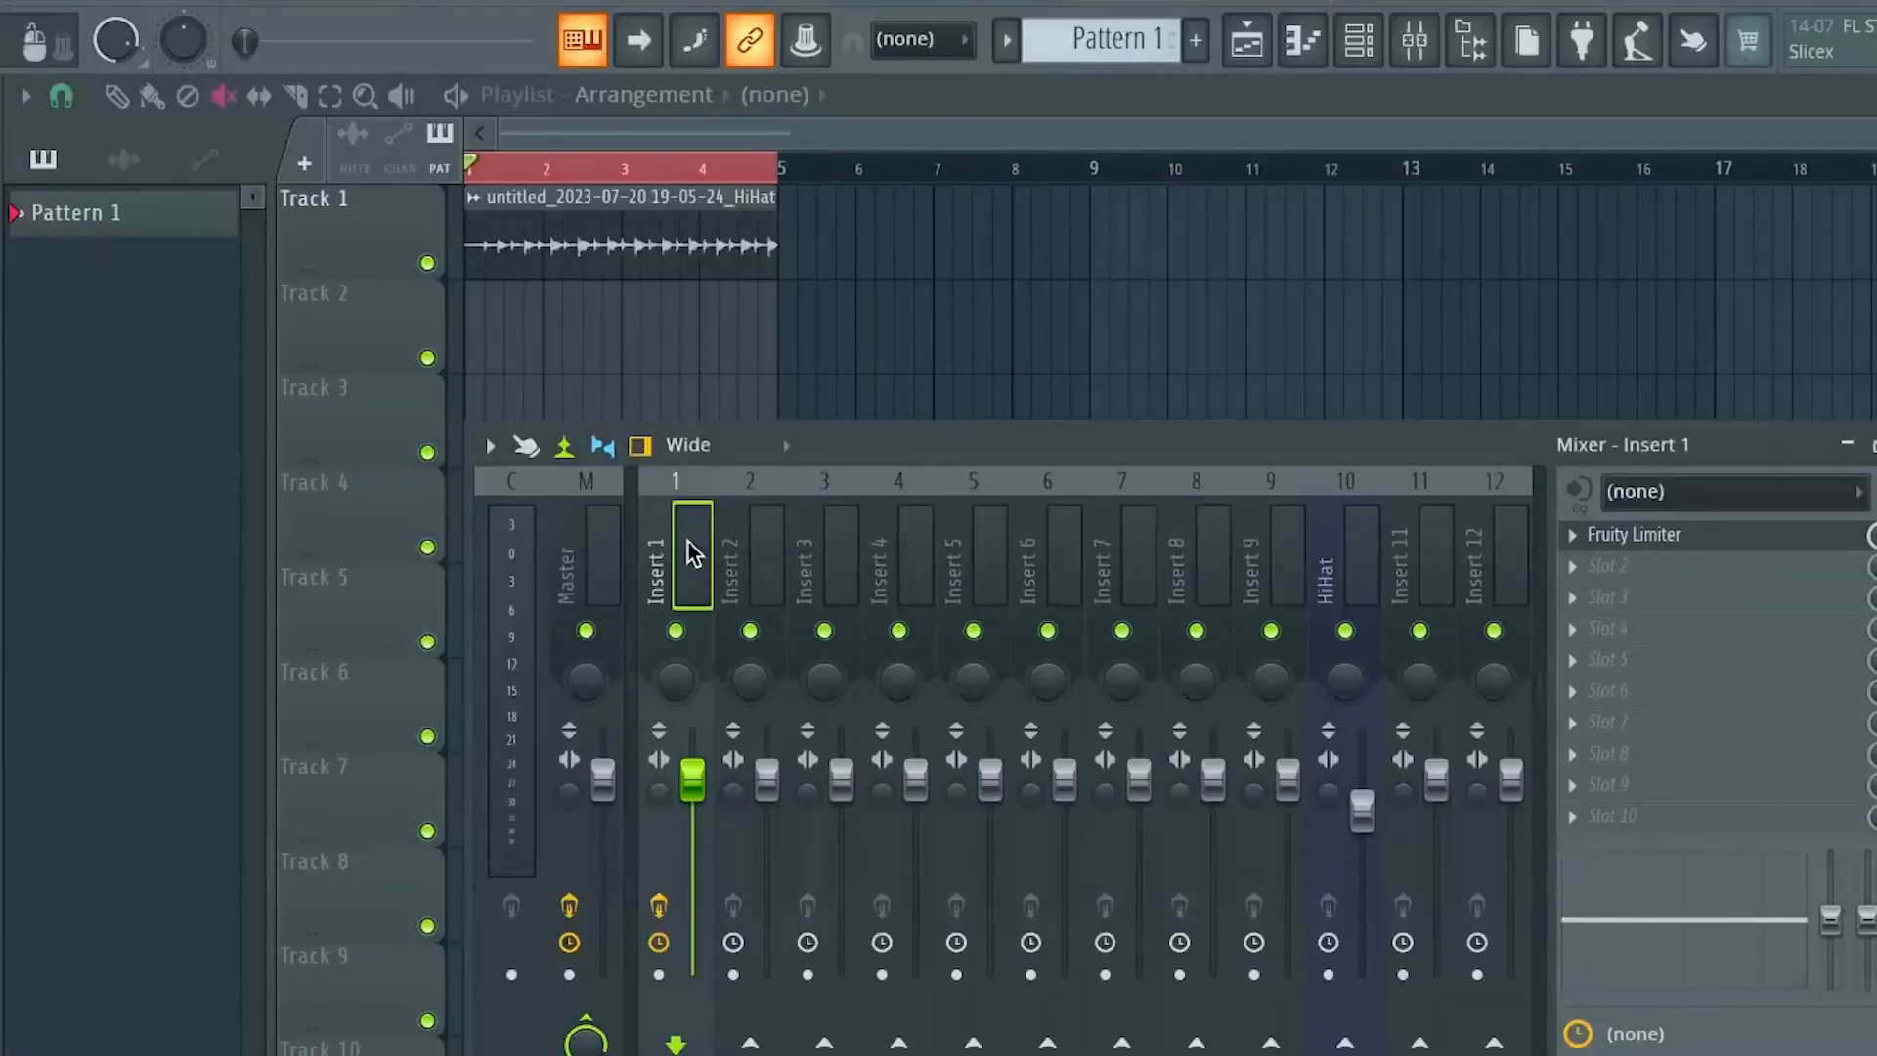
pyautogui.rightClick(688, 542)
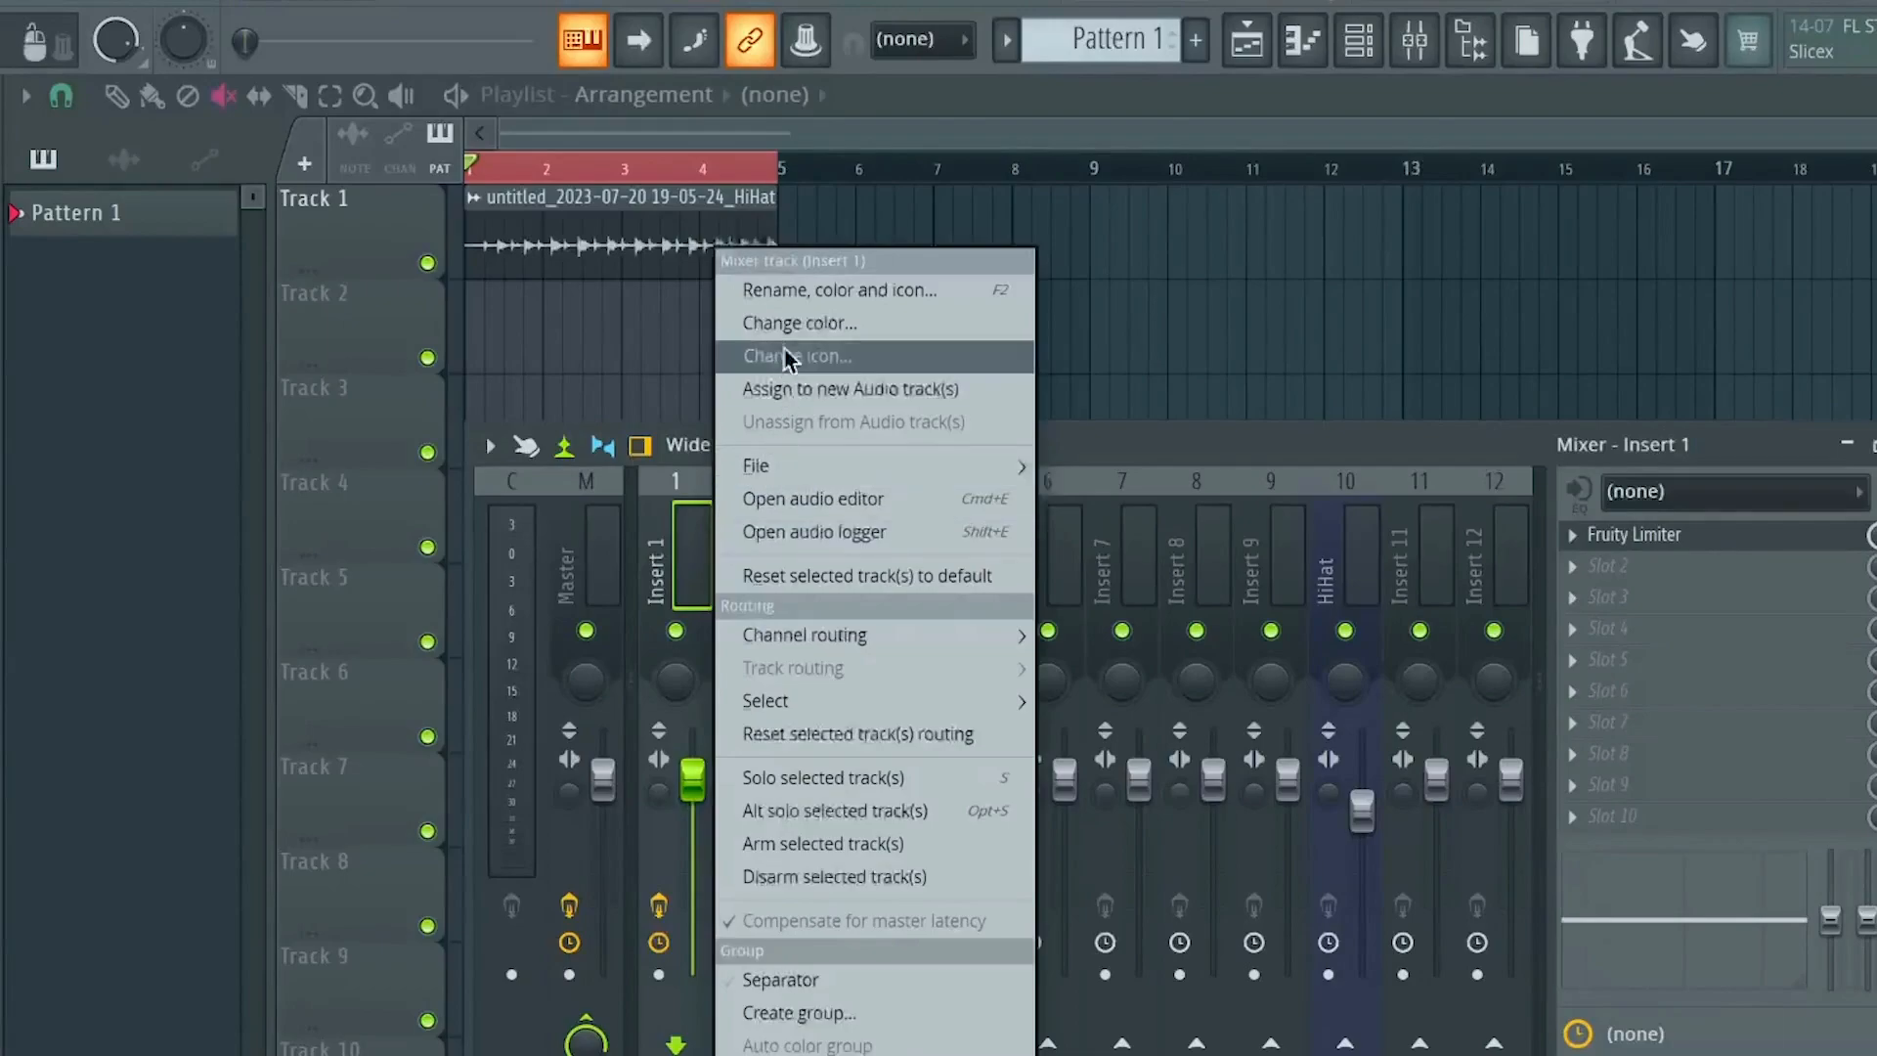
pyautogui.click(796, 291)
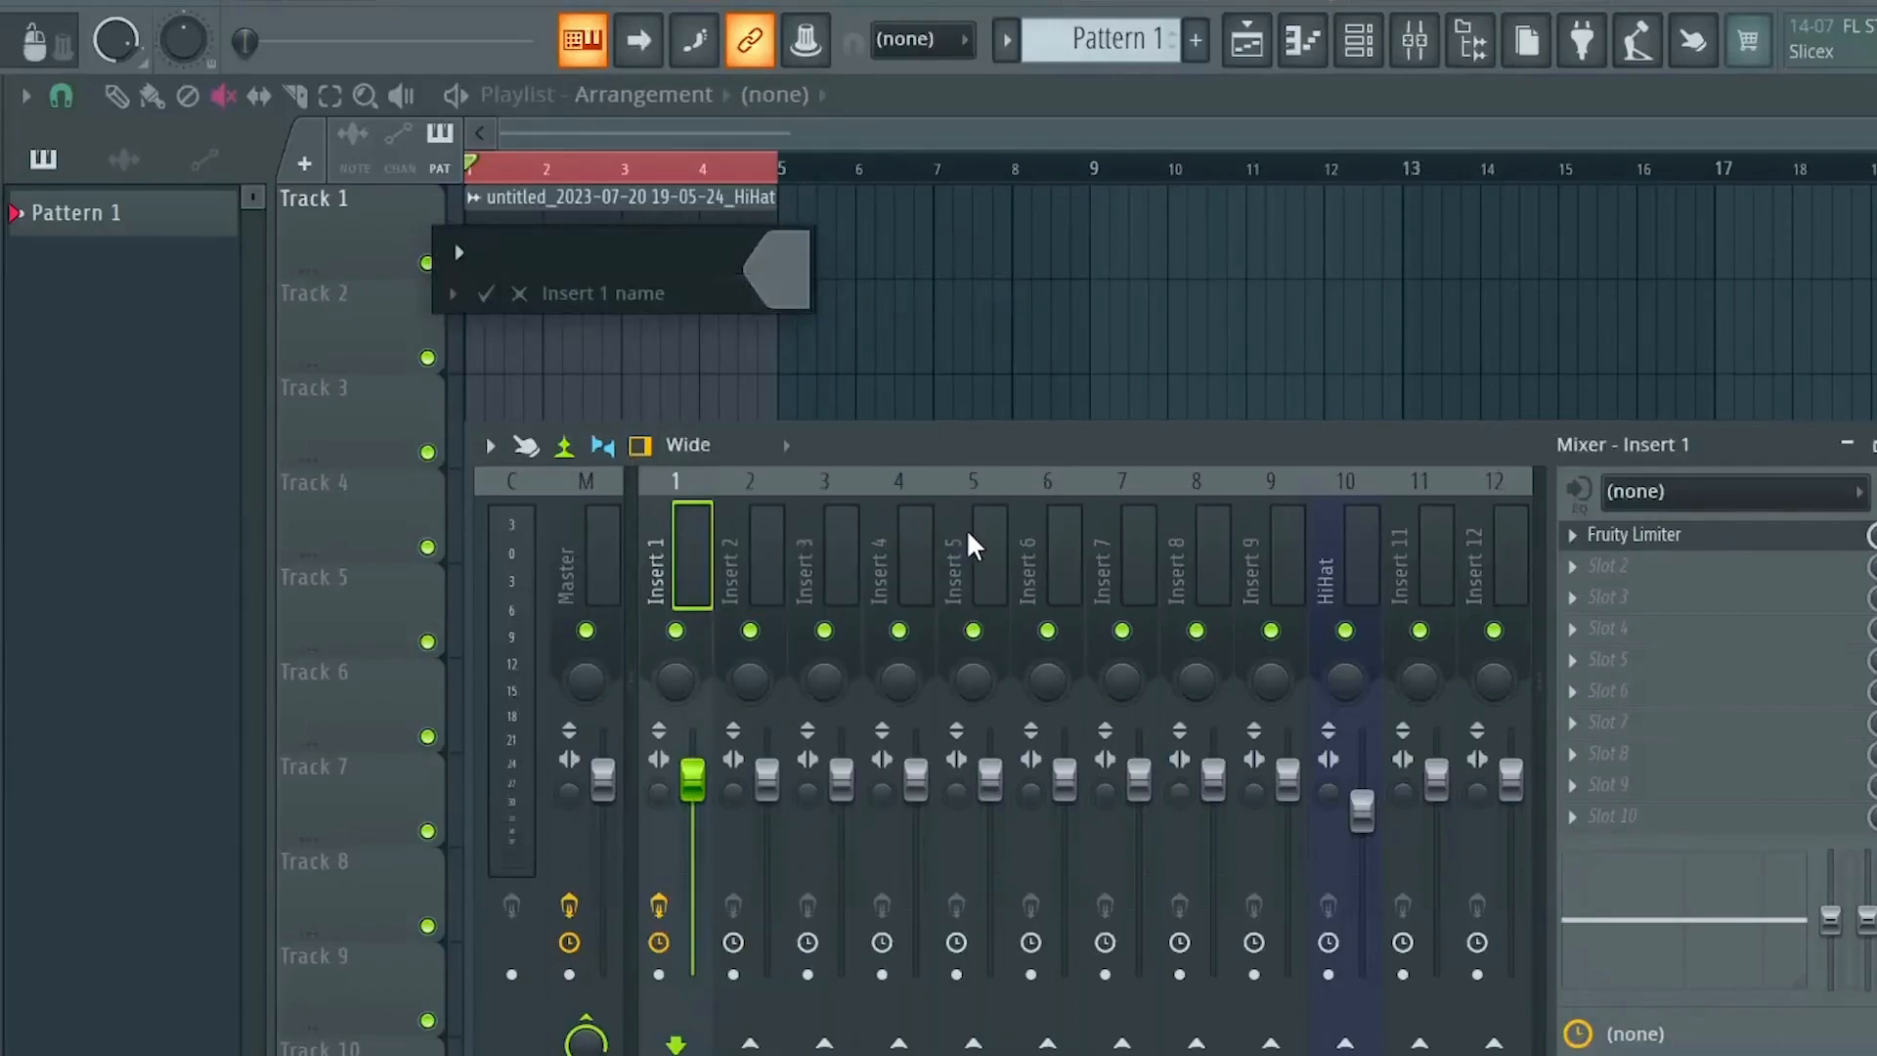
pyautogui.write('HiHT')
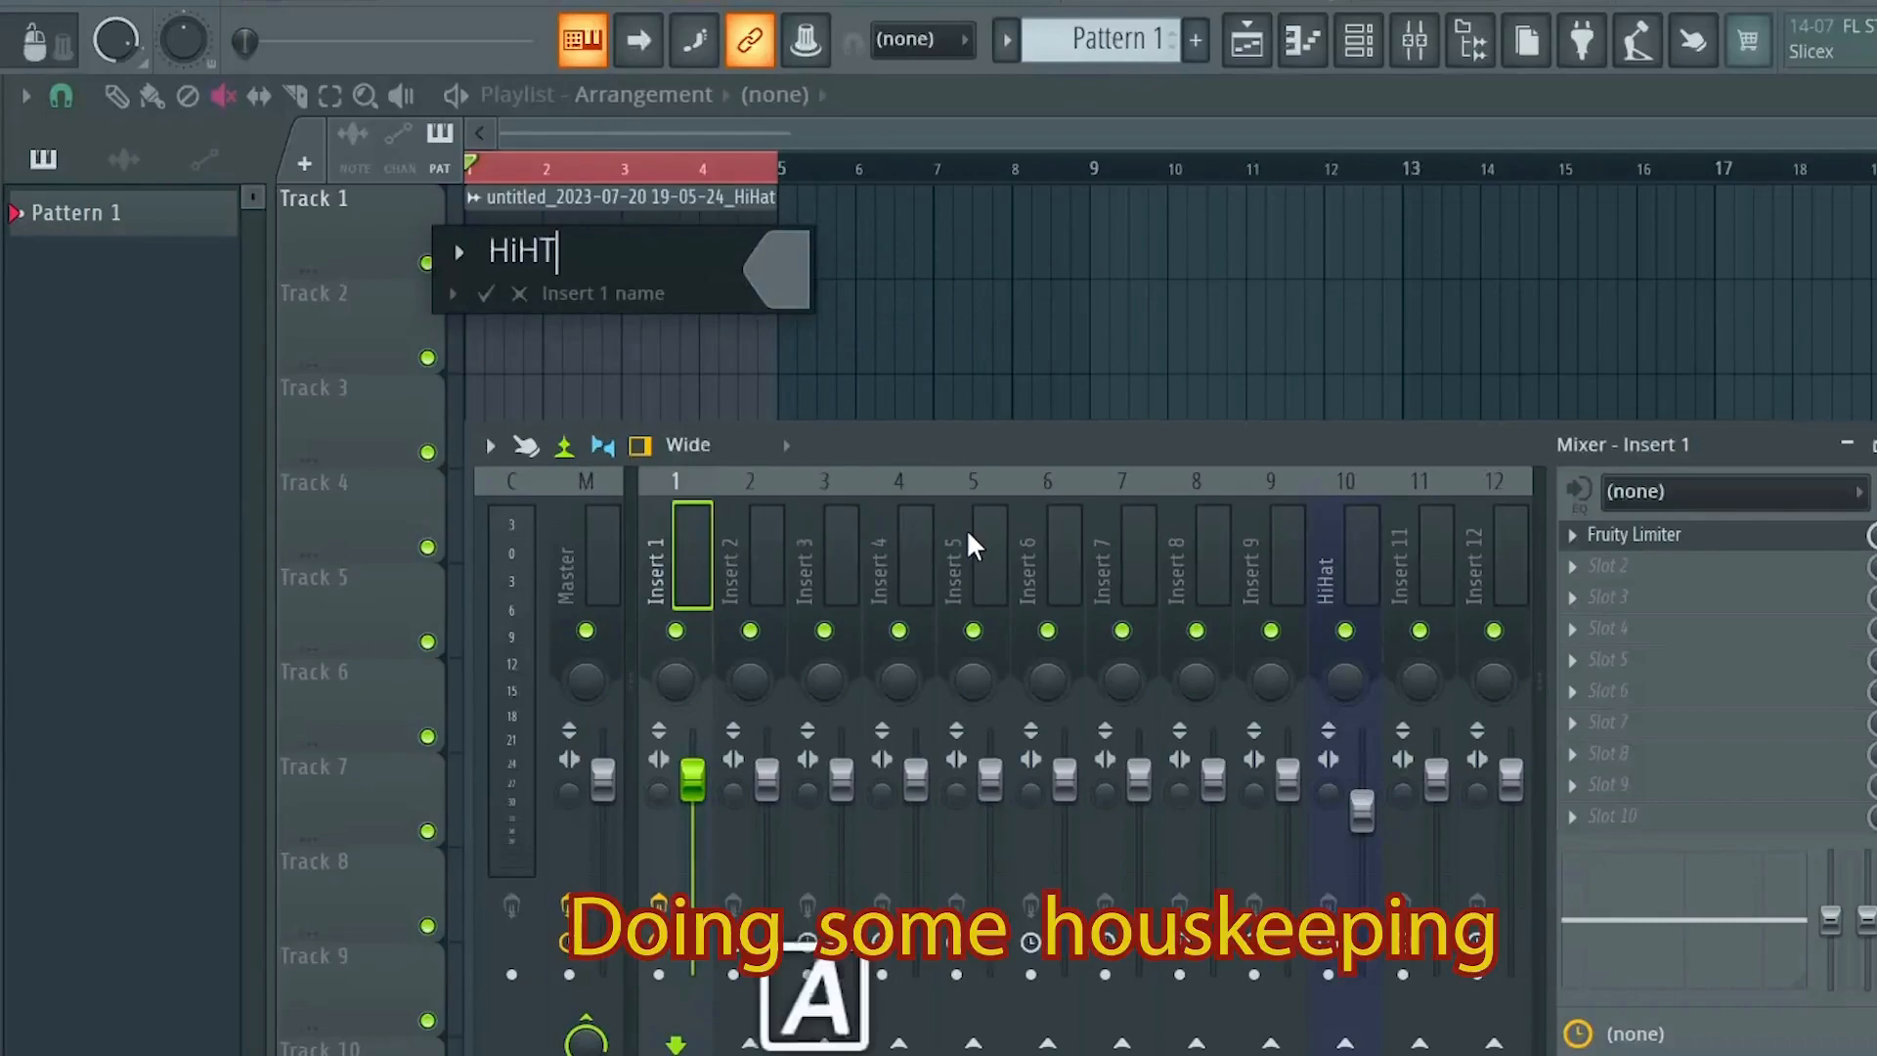
pyautogui.write('at')
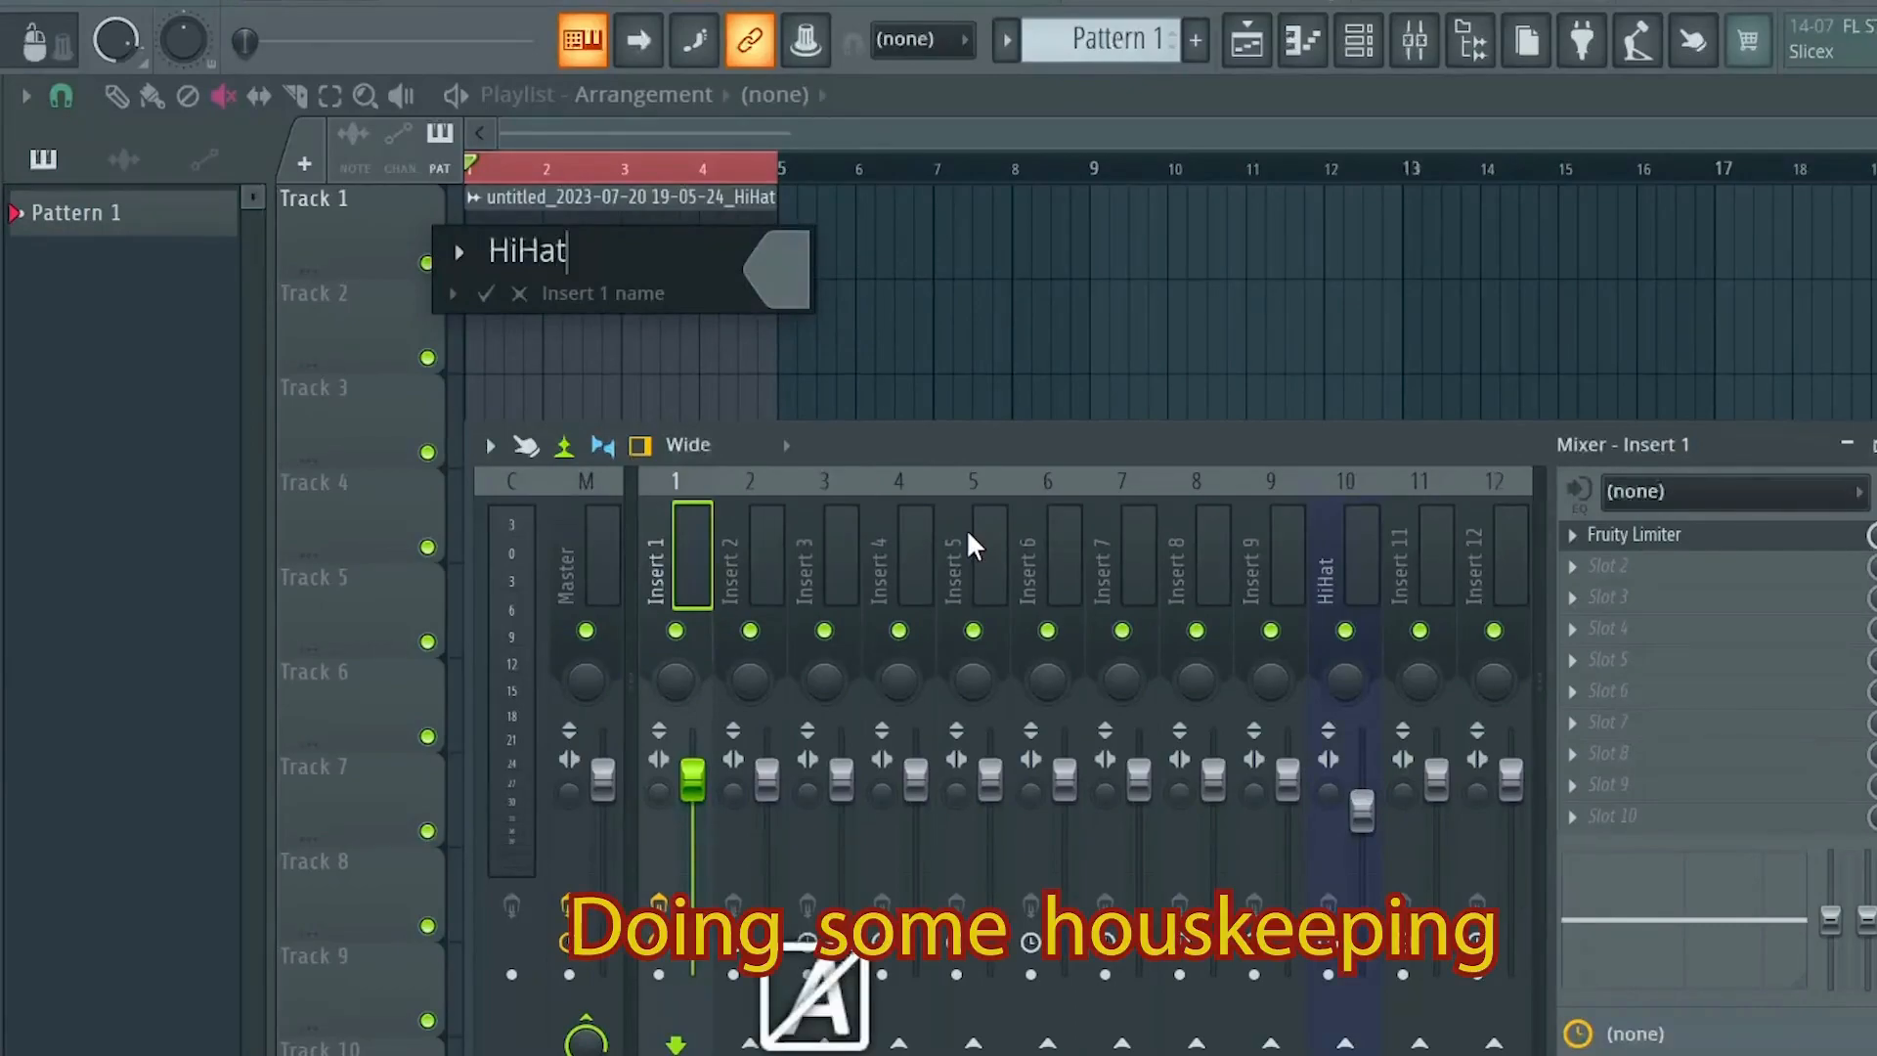
pyautogui.press('Return')
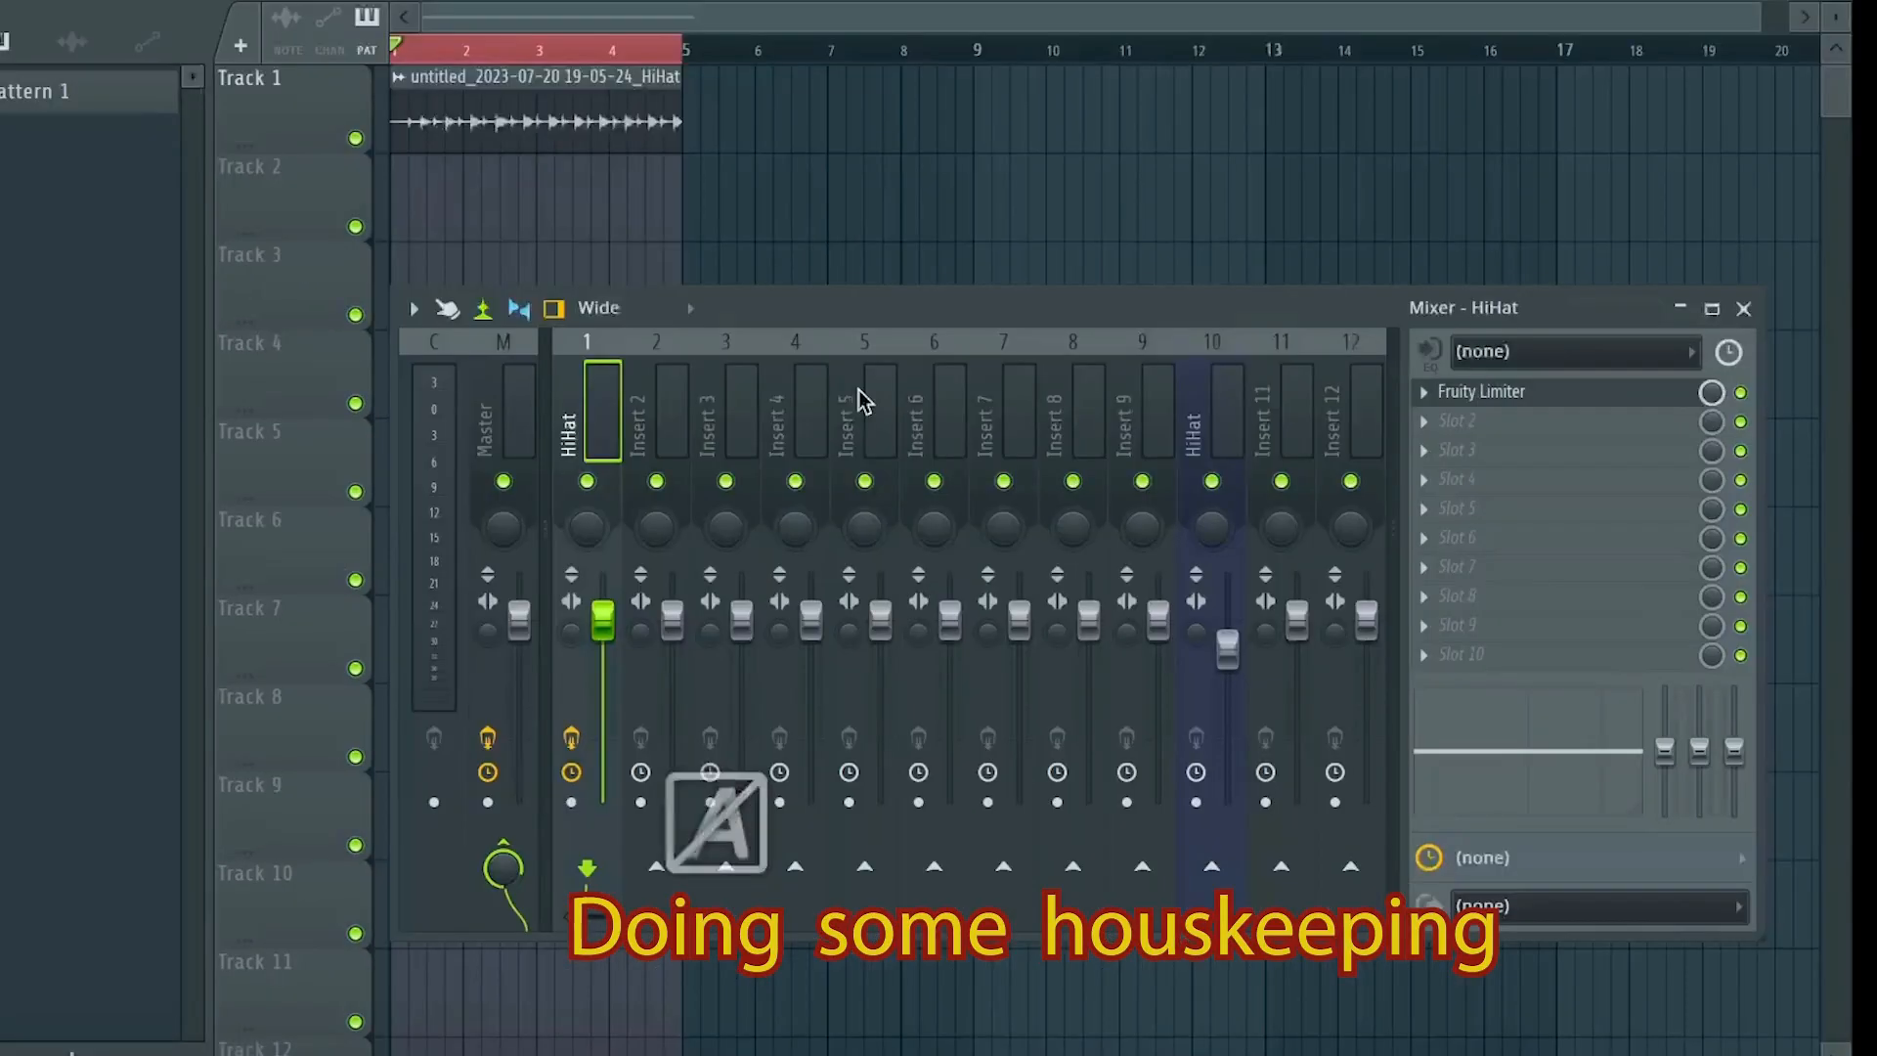
# Rename mixer track 10, which takes Input 1, to Recording
pyautogui.click(1364, 570)
pyautogui.rightClick(1230, 424)
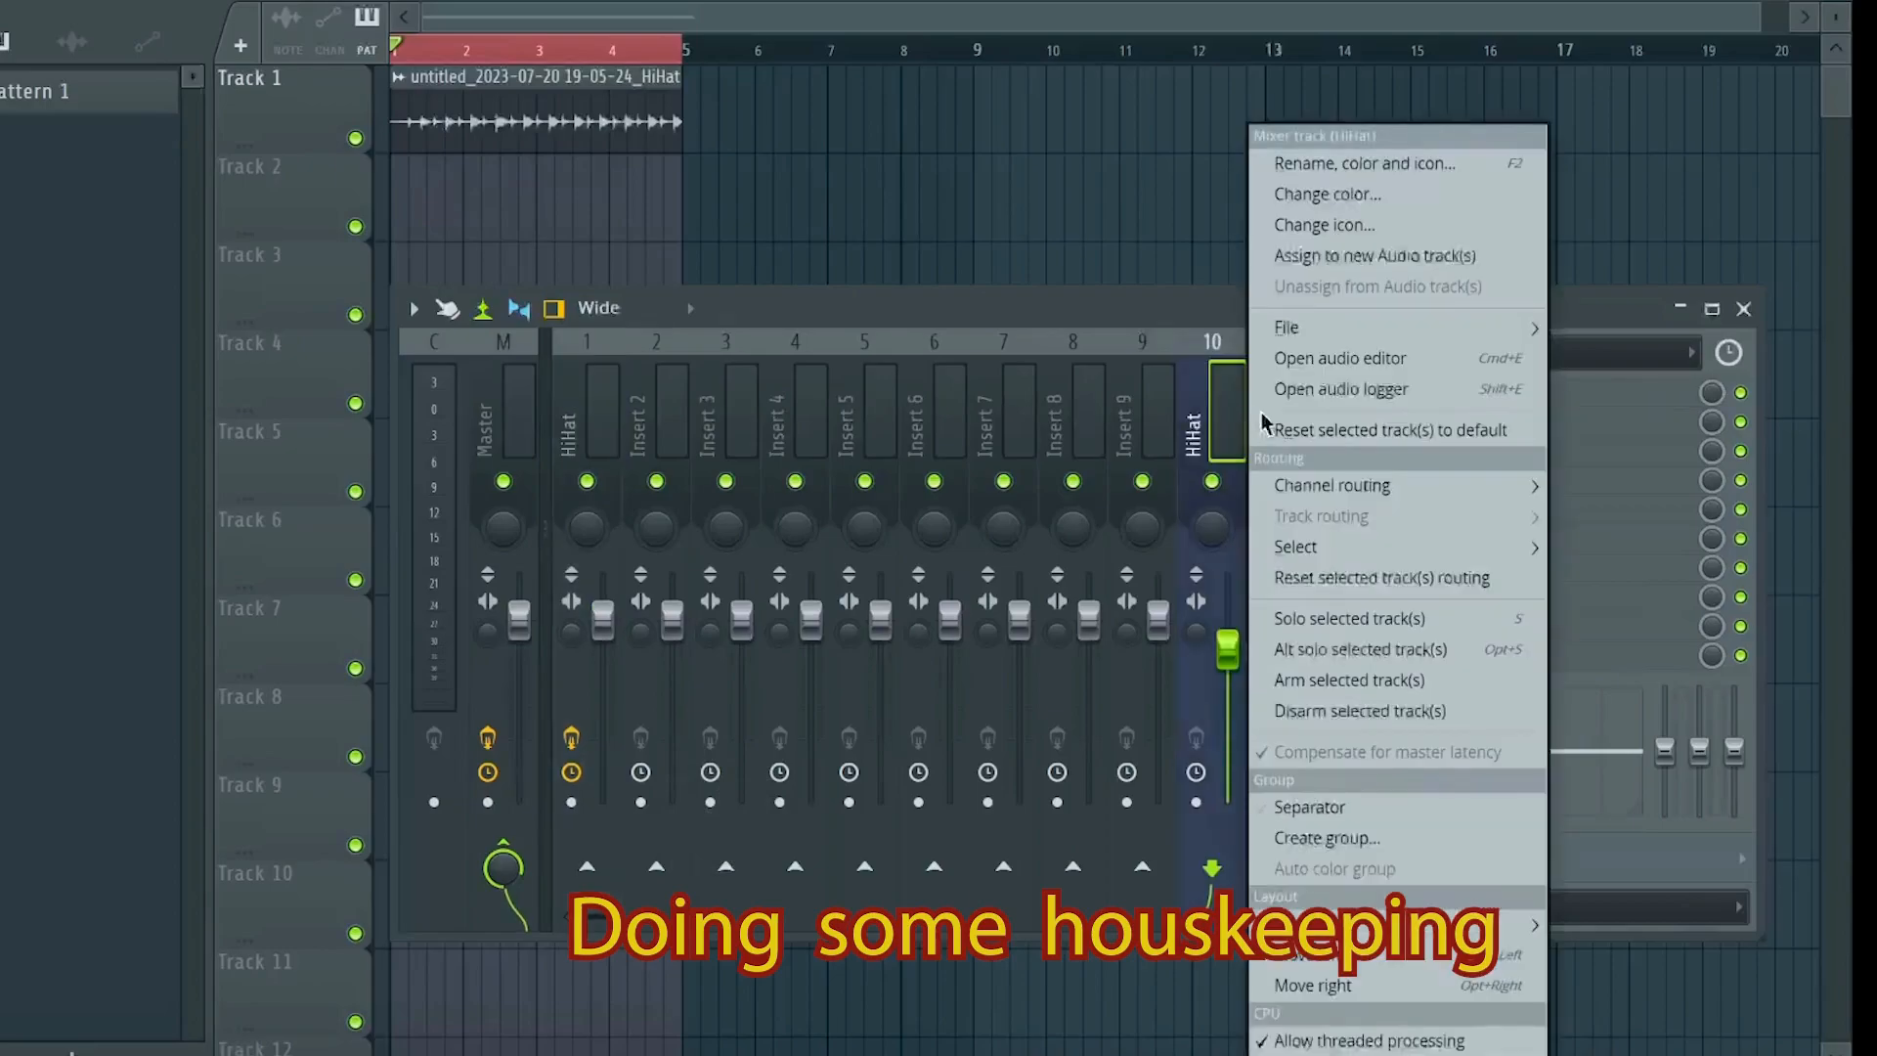
pyautogui.click(1345, 162)
pyautogui.write('Recir')
pyautogui.press('BackSpace')
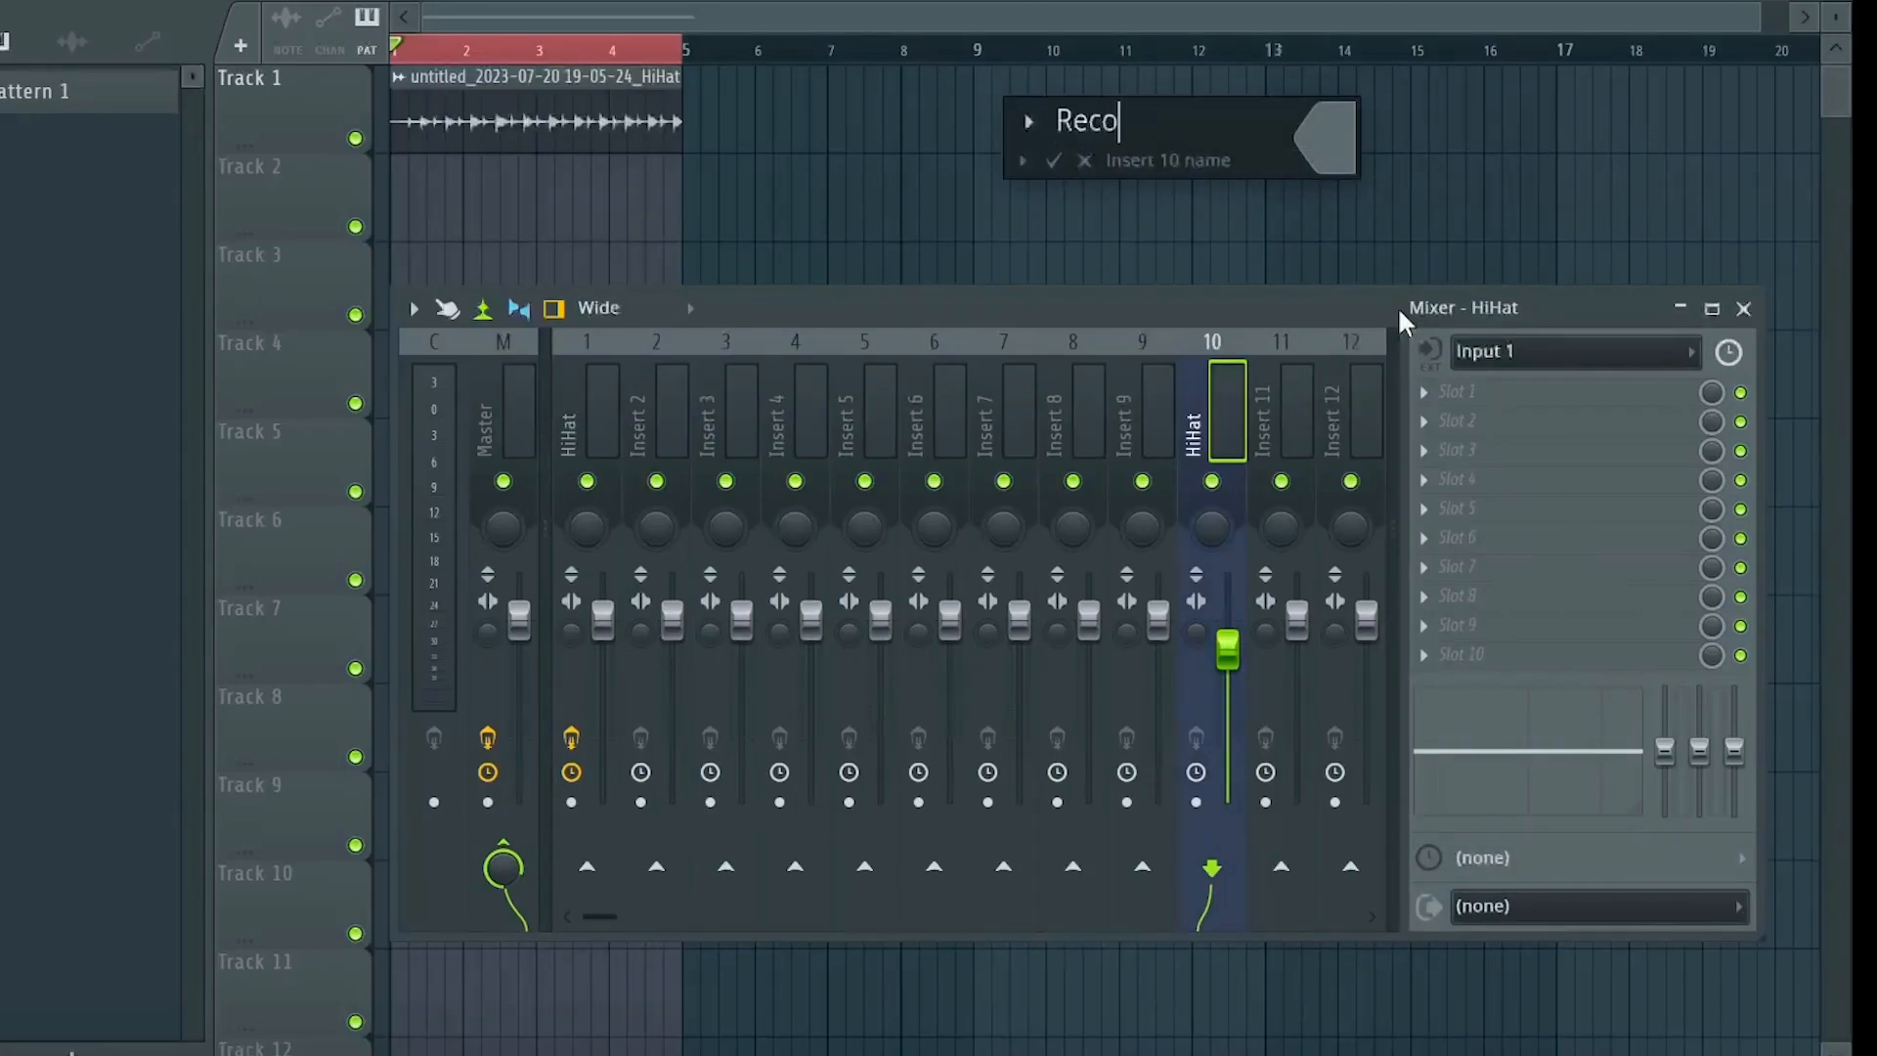
pyautogui.write('ding')
pyautogui.press('Return')
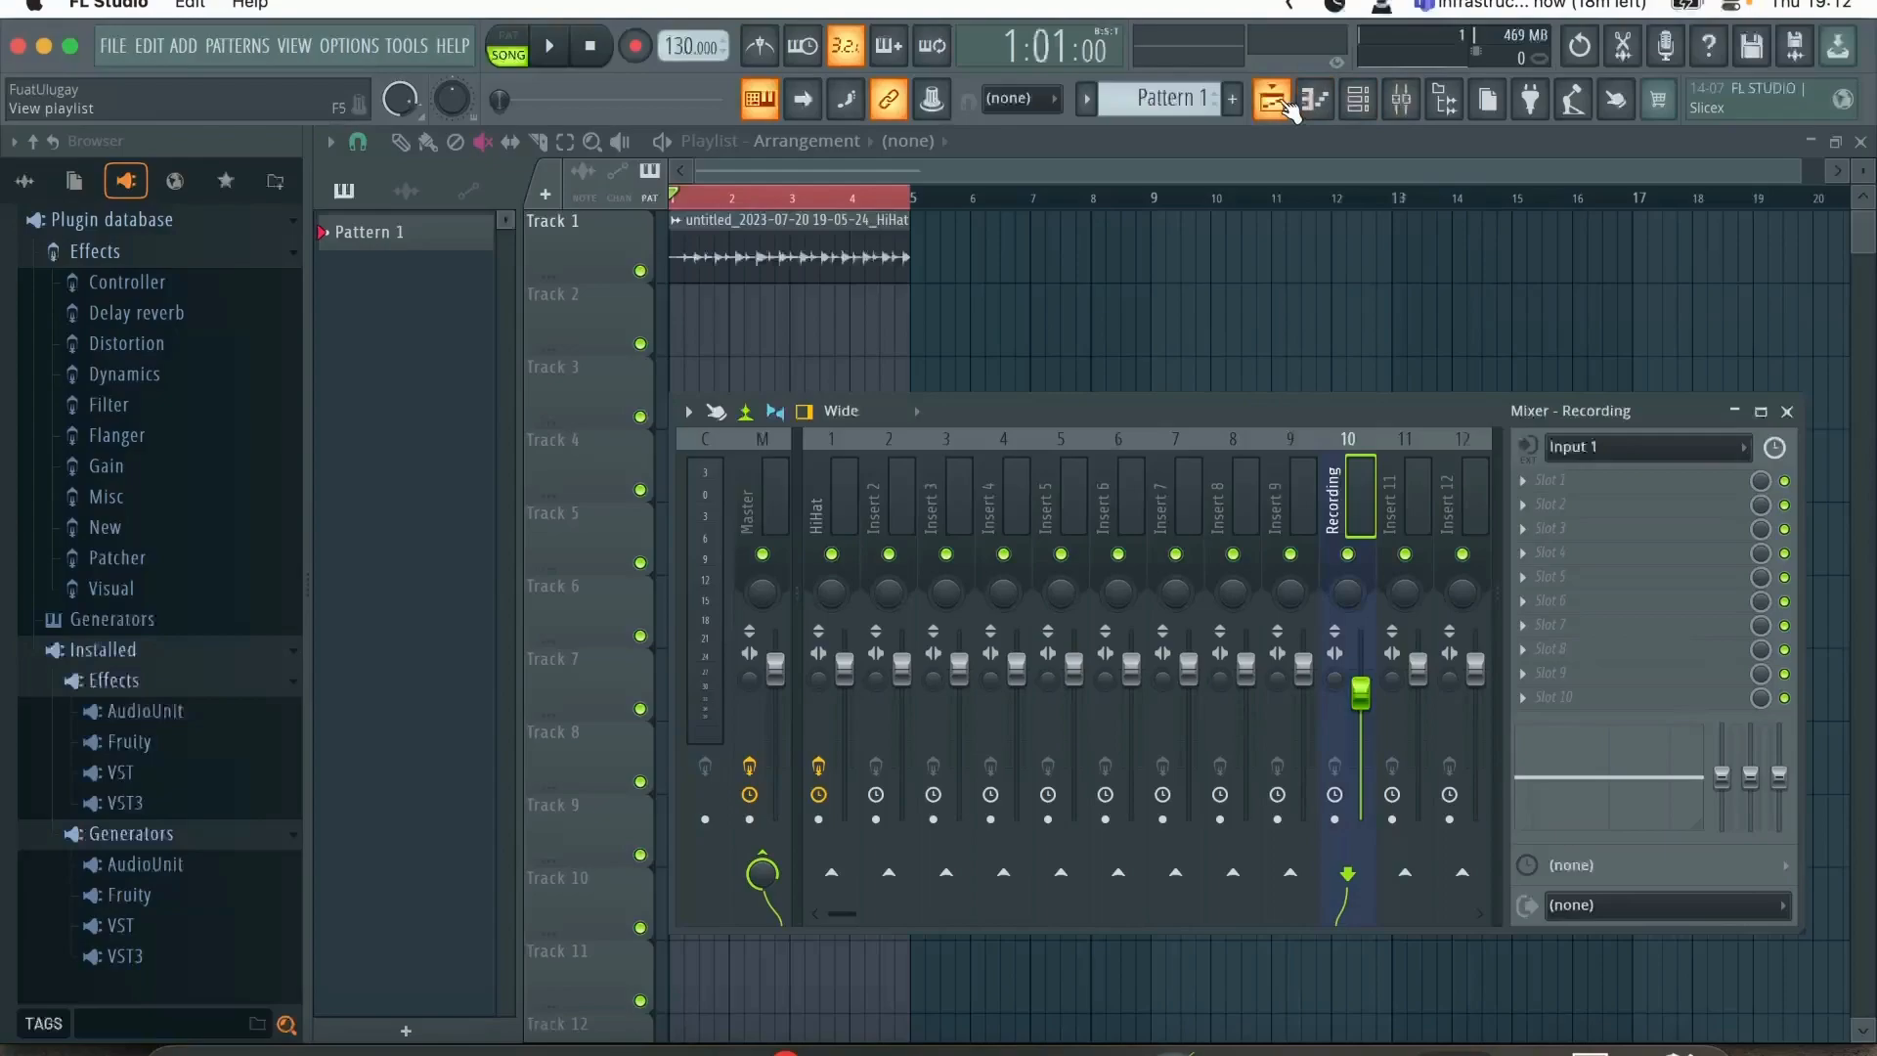
# Rename the recorded audio channel in the Channel rack to HiHat
pyautogui.click(1358, 98)
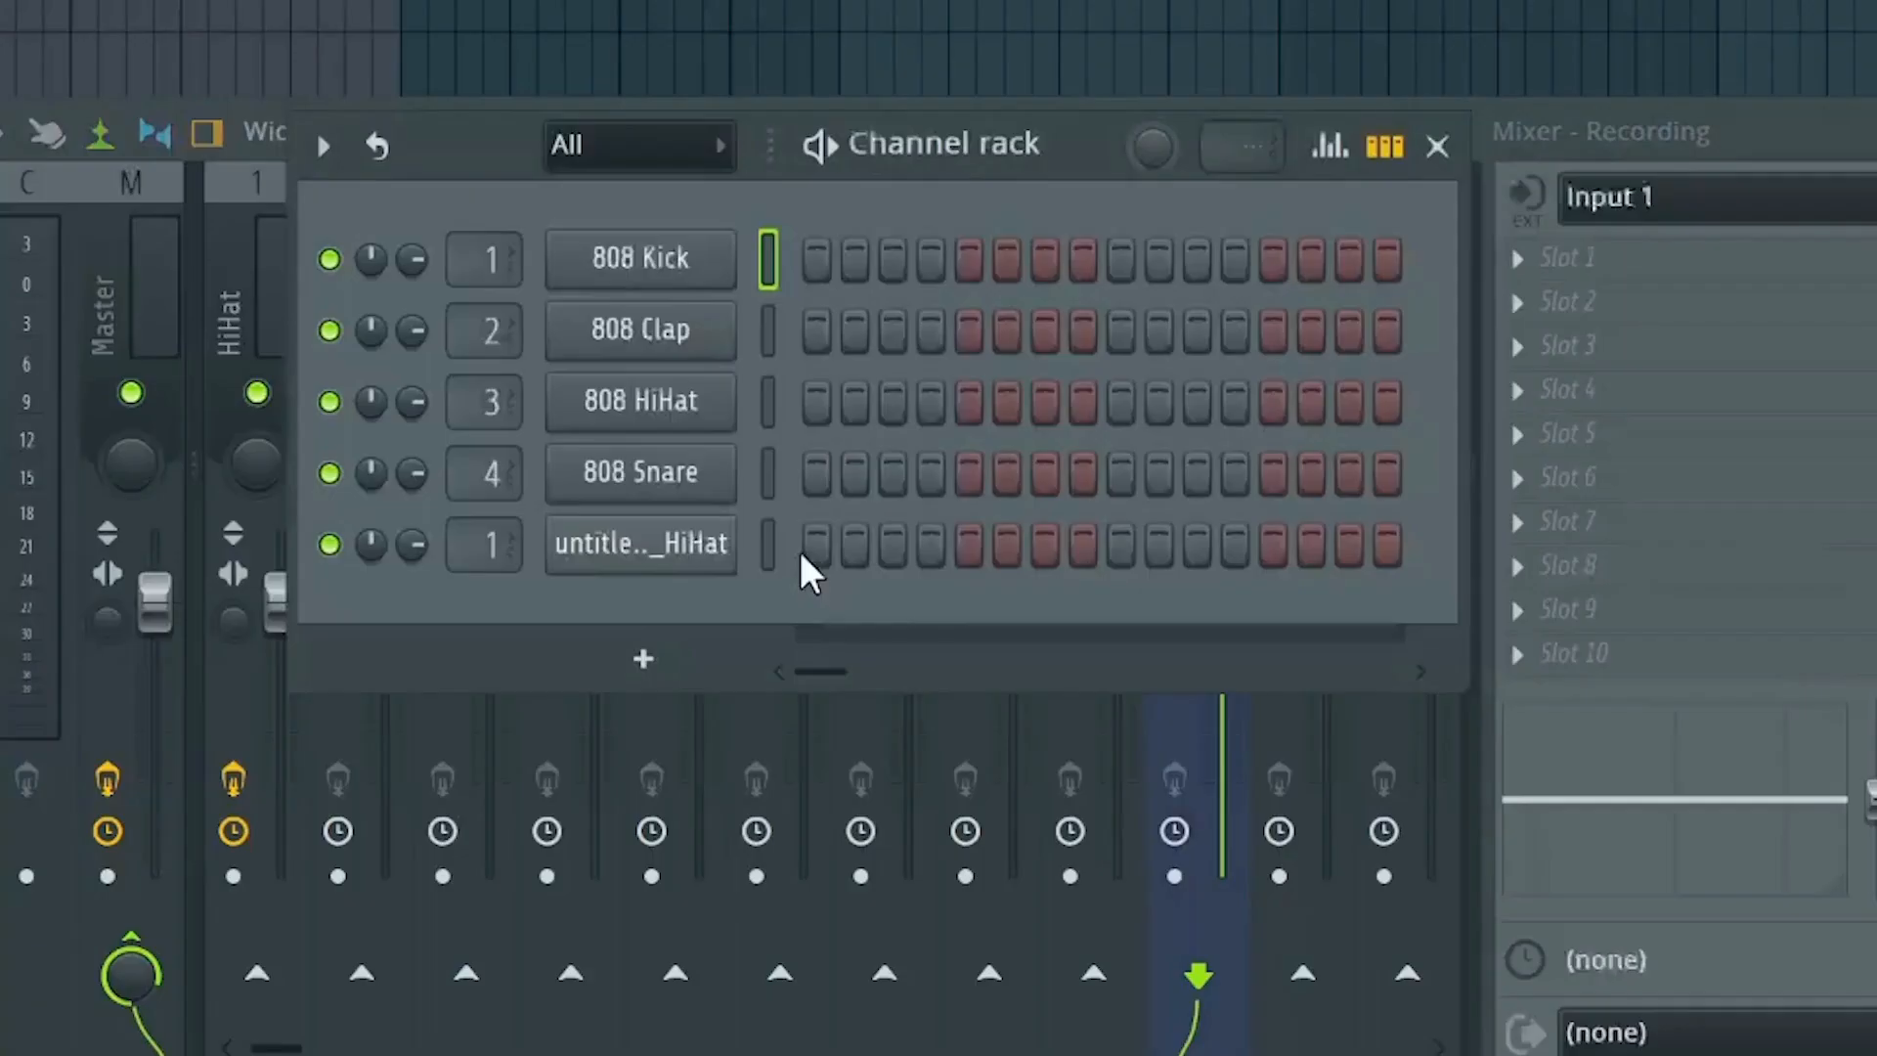
pyautogui.rightClick(1045, 637)
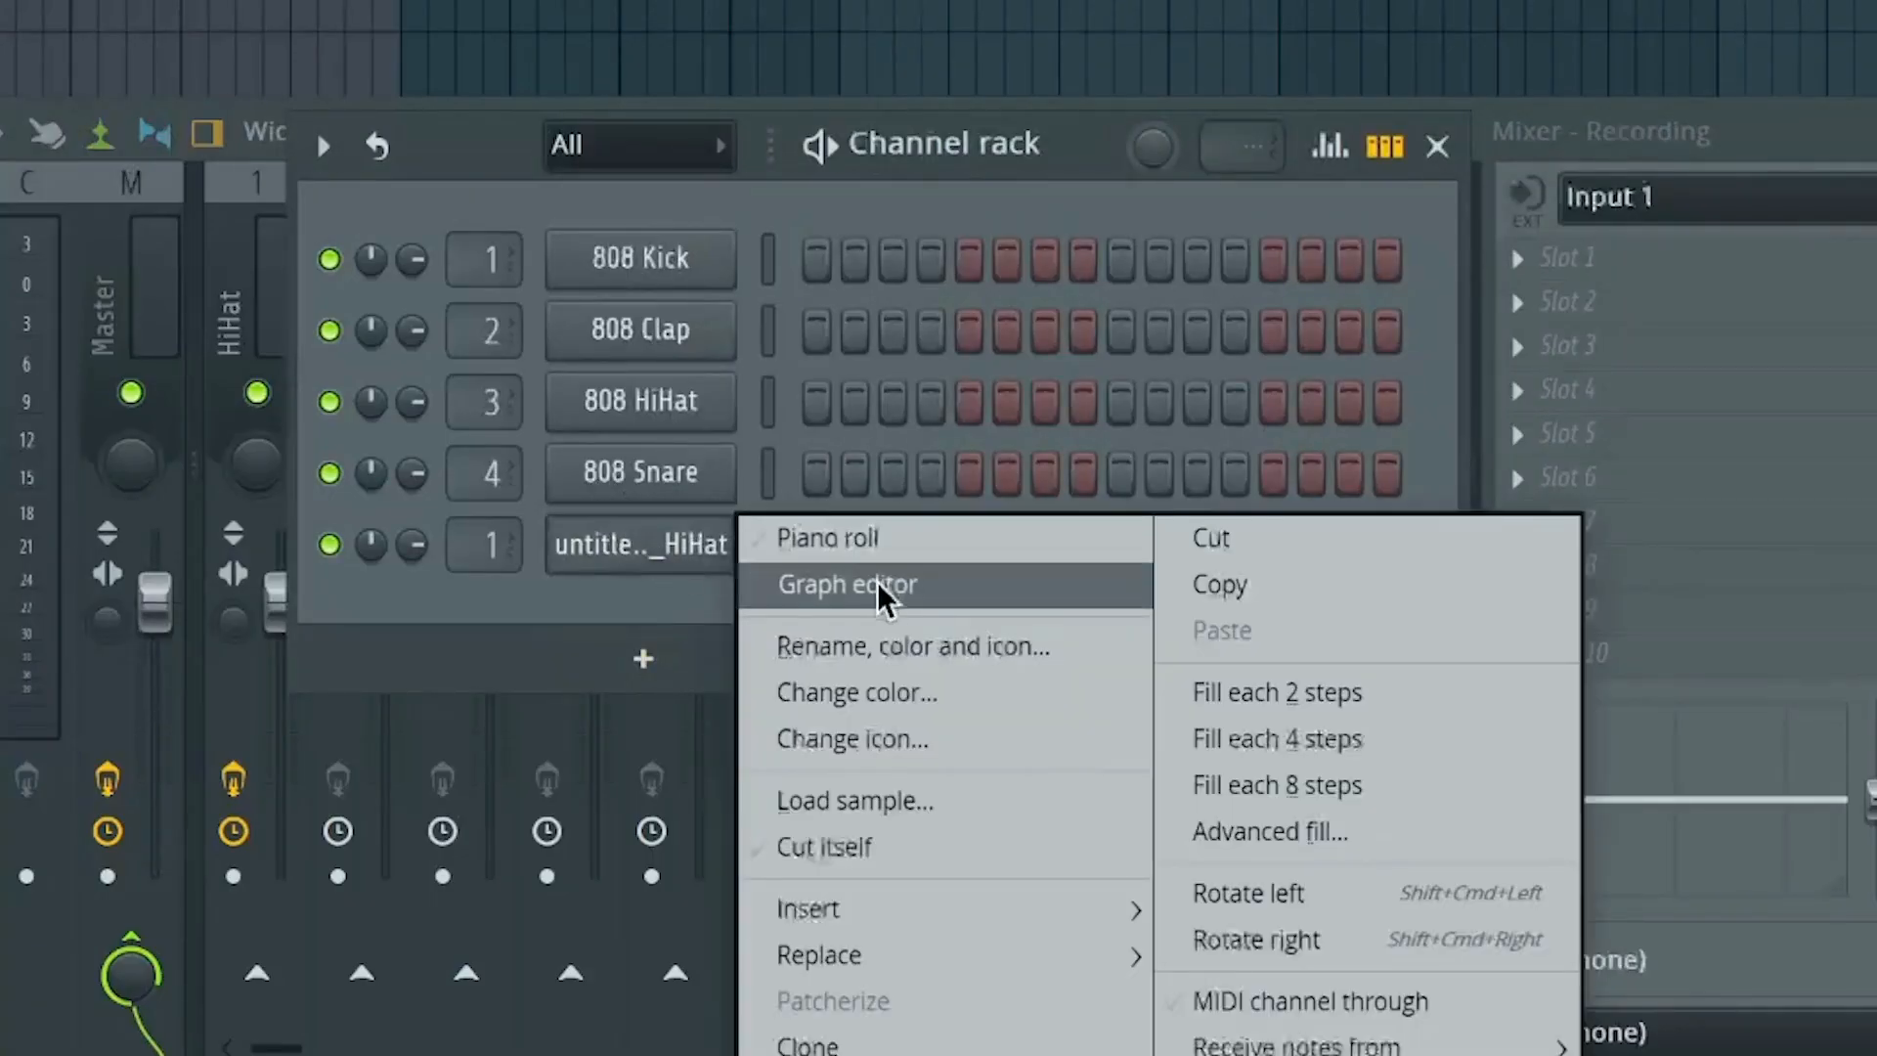
pyautogui.click(931, 650)
pyautogui.write('Hi')
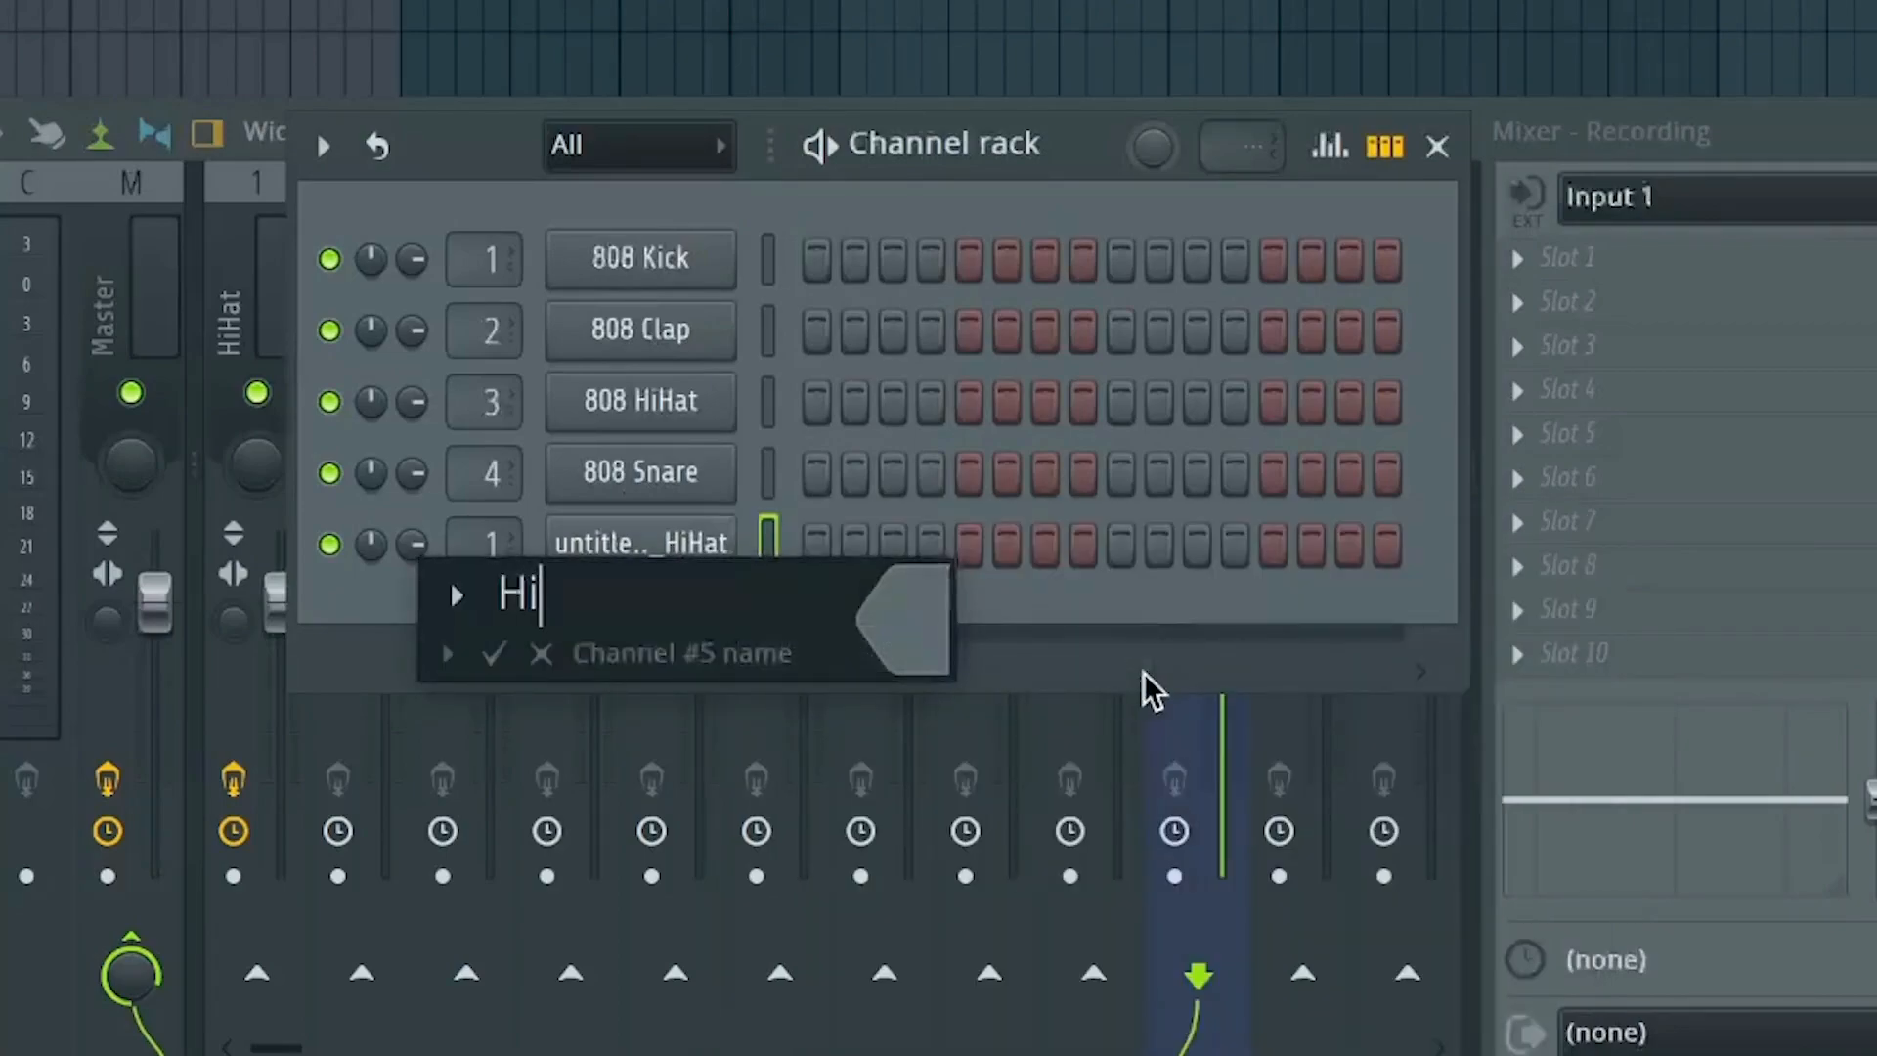
pyautogui.write('Hat')
pyautogui.click(493, 653)
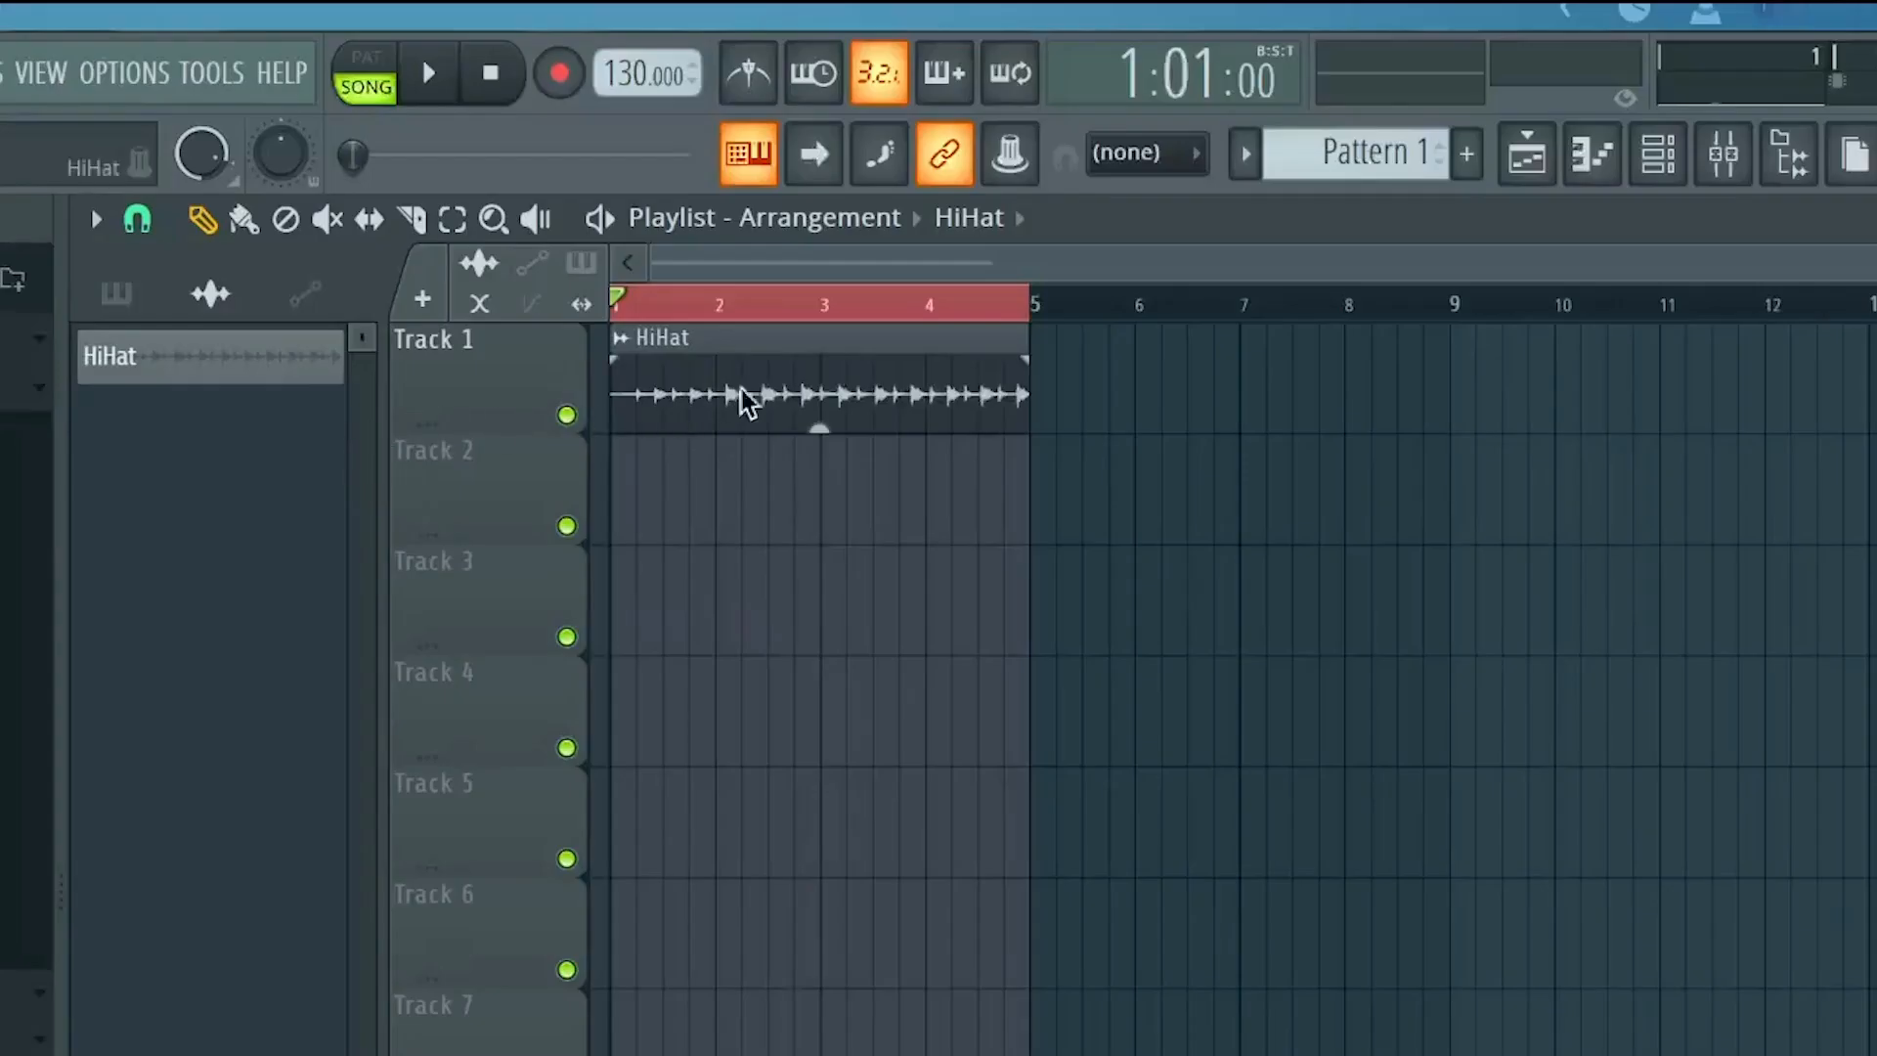
# Place a second HiHat clip at bar 5 on Track 1 and set the project tempo to 100 BPM
pyautogui.click(1038, 338)
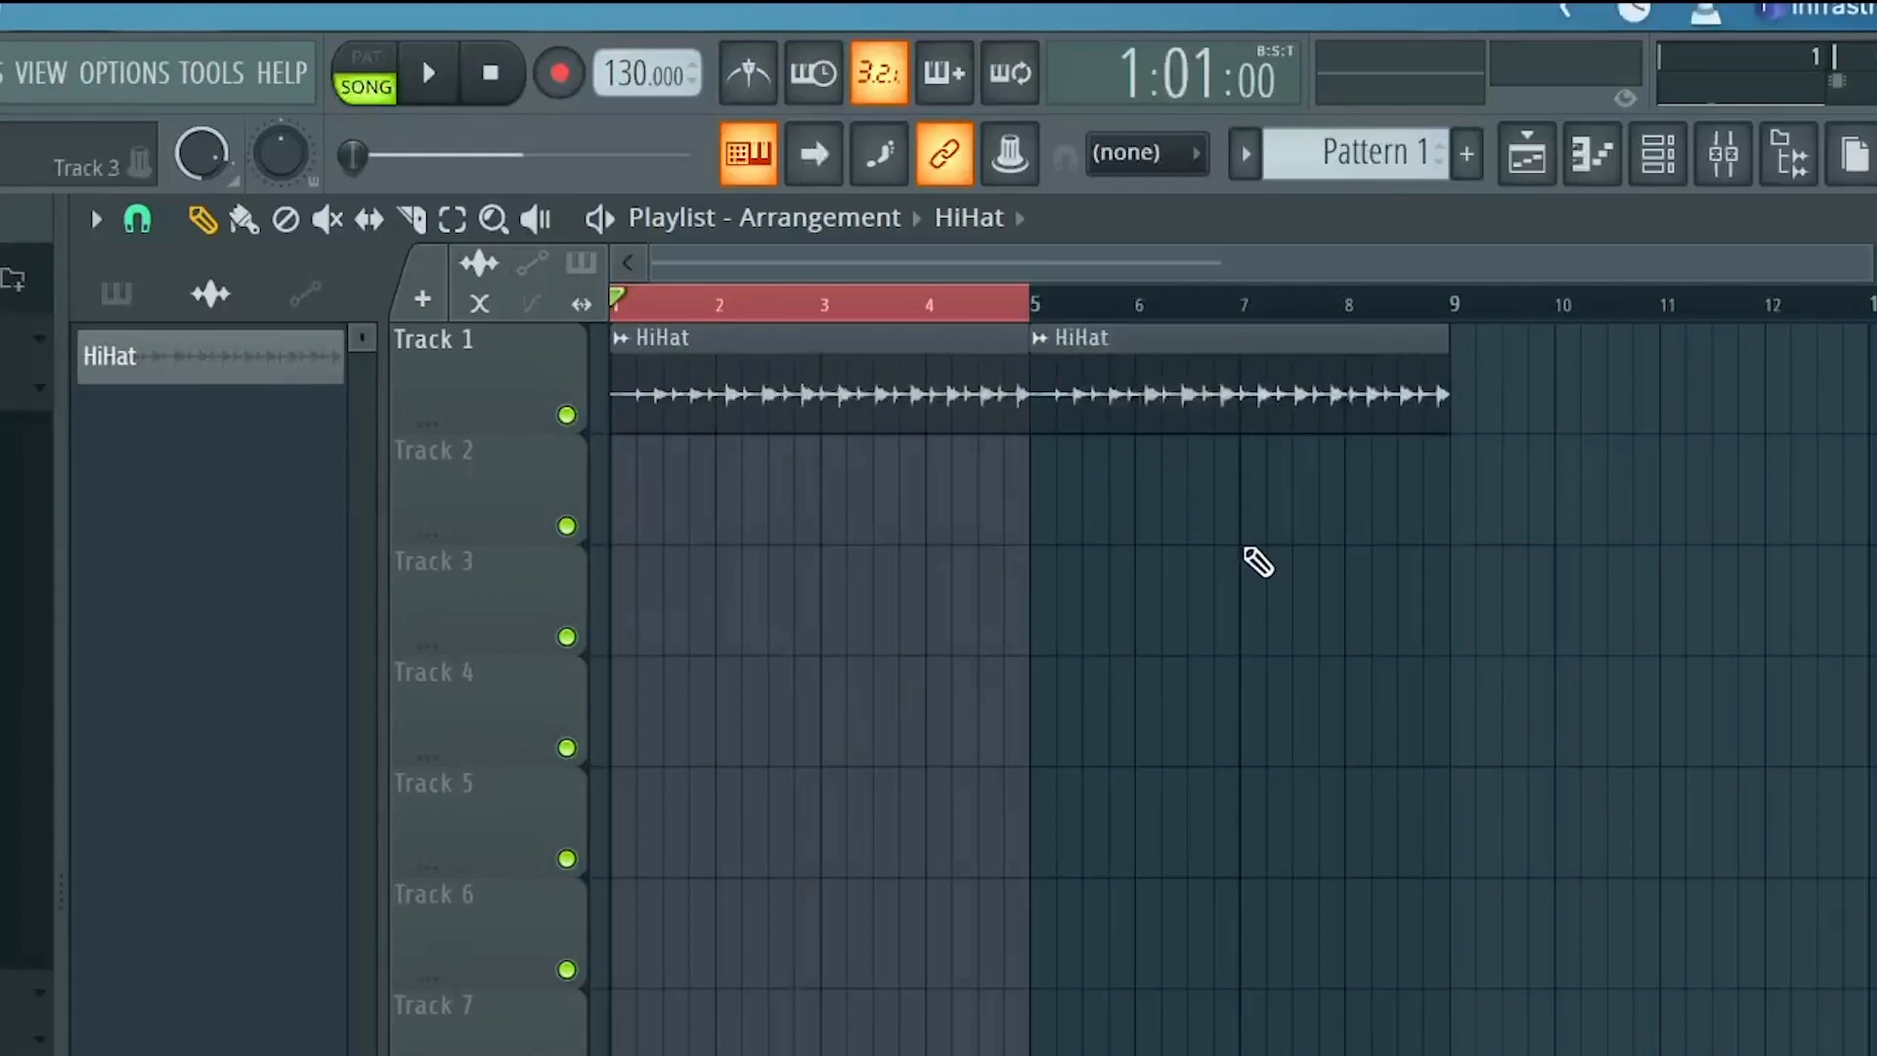
pyautogui.rightClick(622, 73)
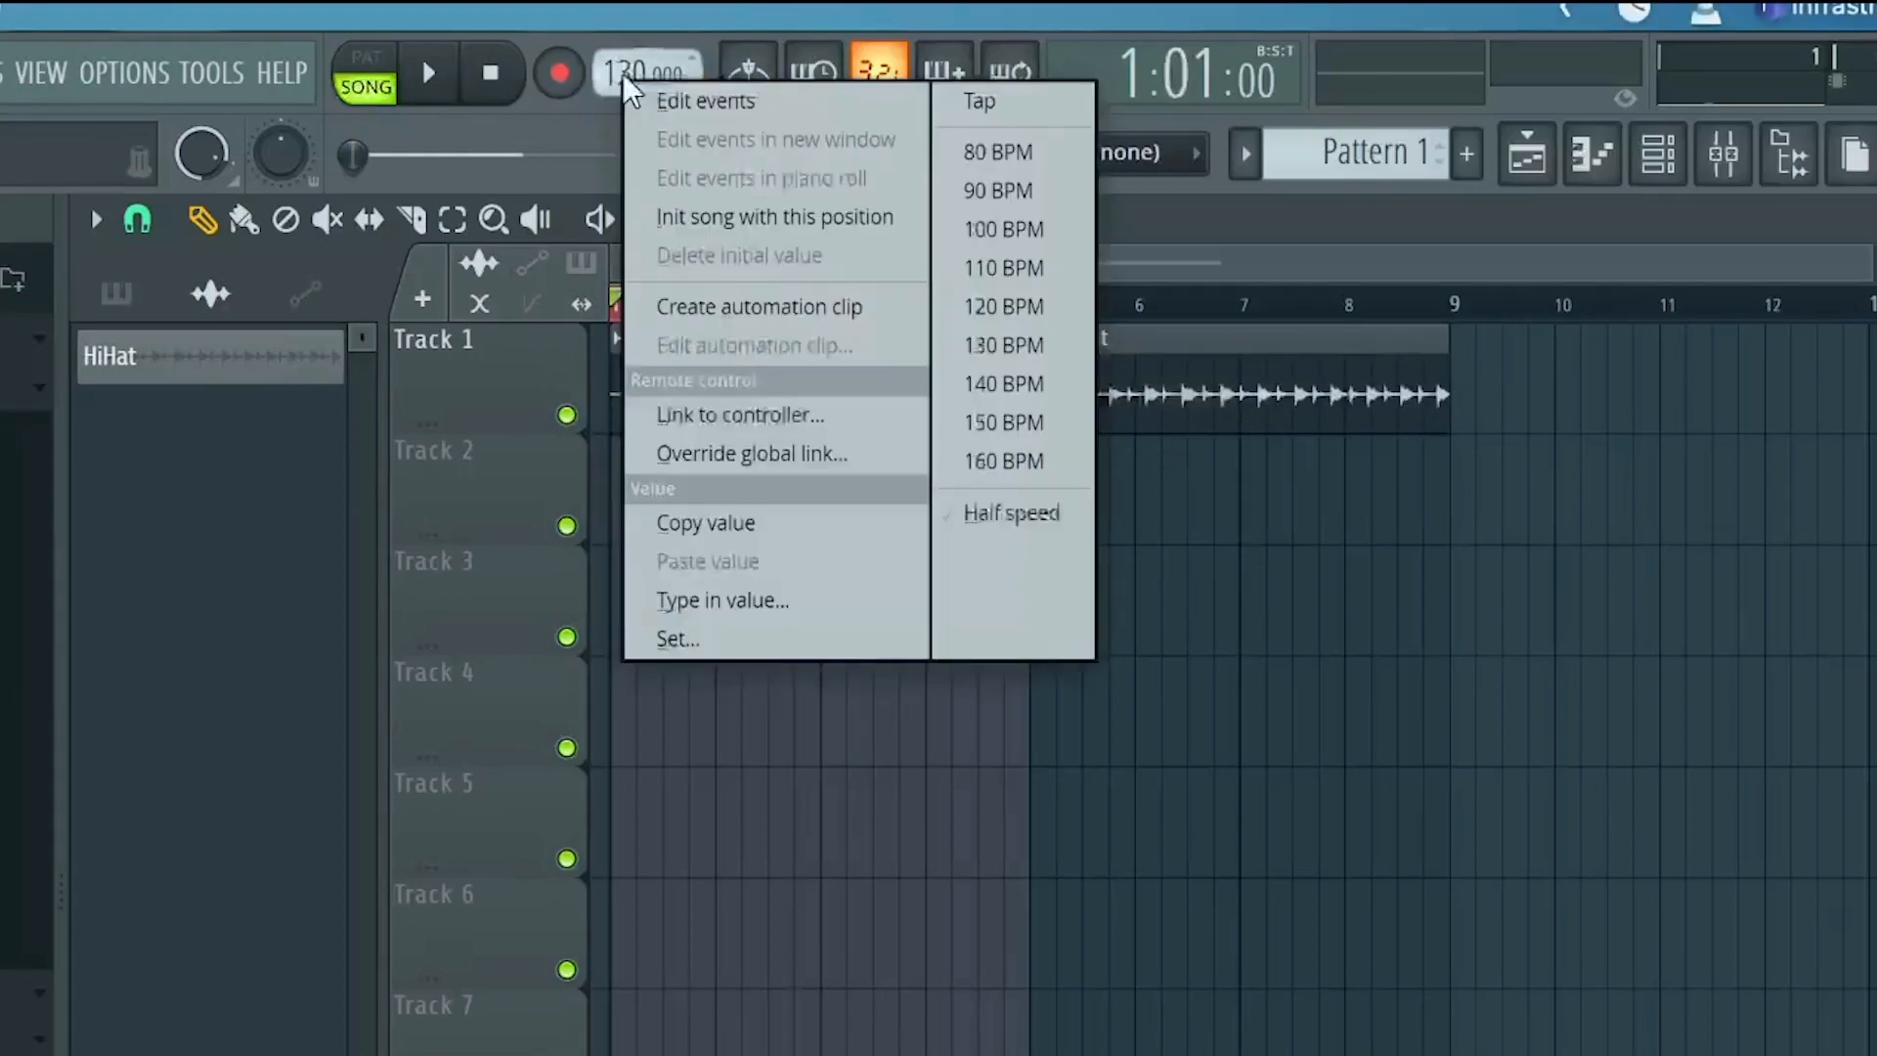
pyautogui.click(1007, 228)
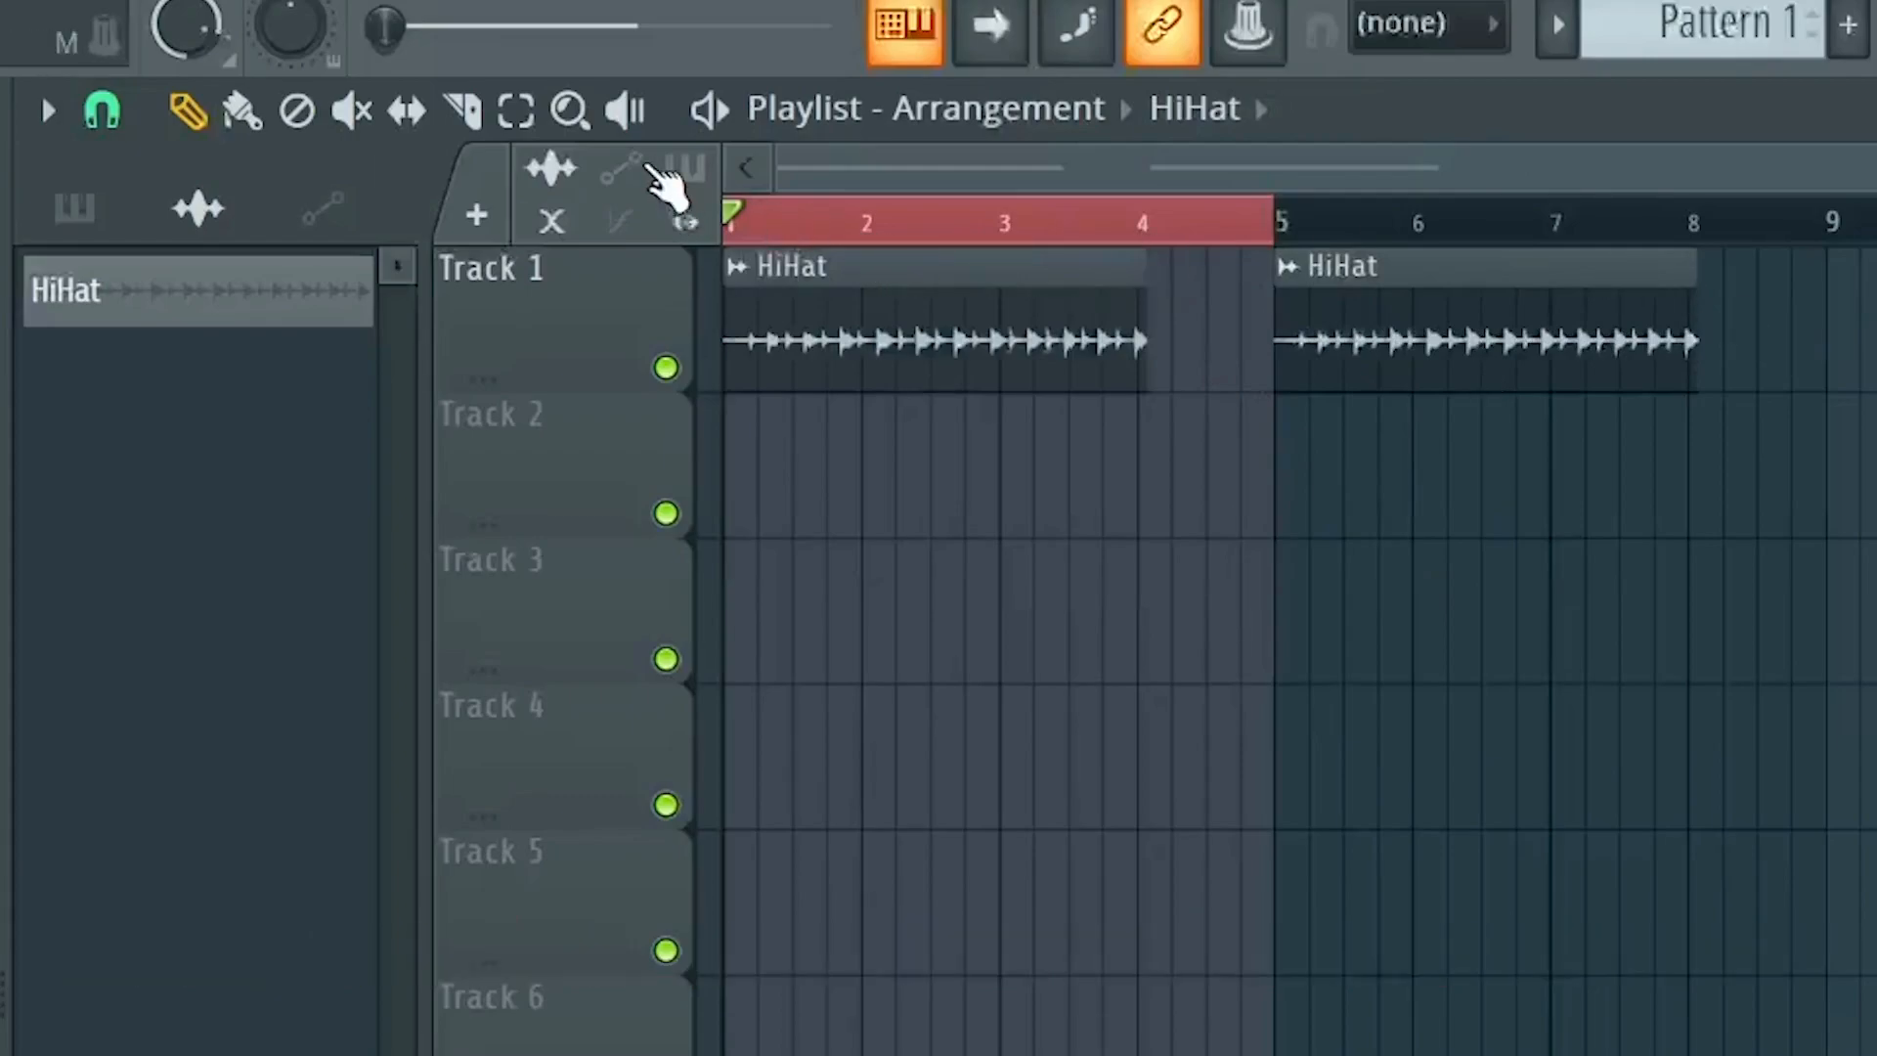
# Focus the playlist on audio clips and stretch the HiHat clips on Track 1 so the first ends shortly before bar 5
pyautogui.click(620, 168)
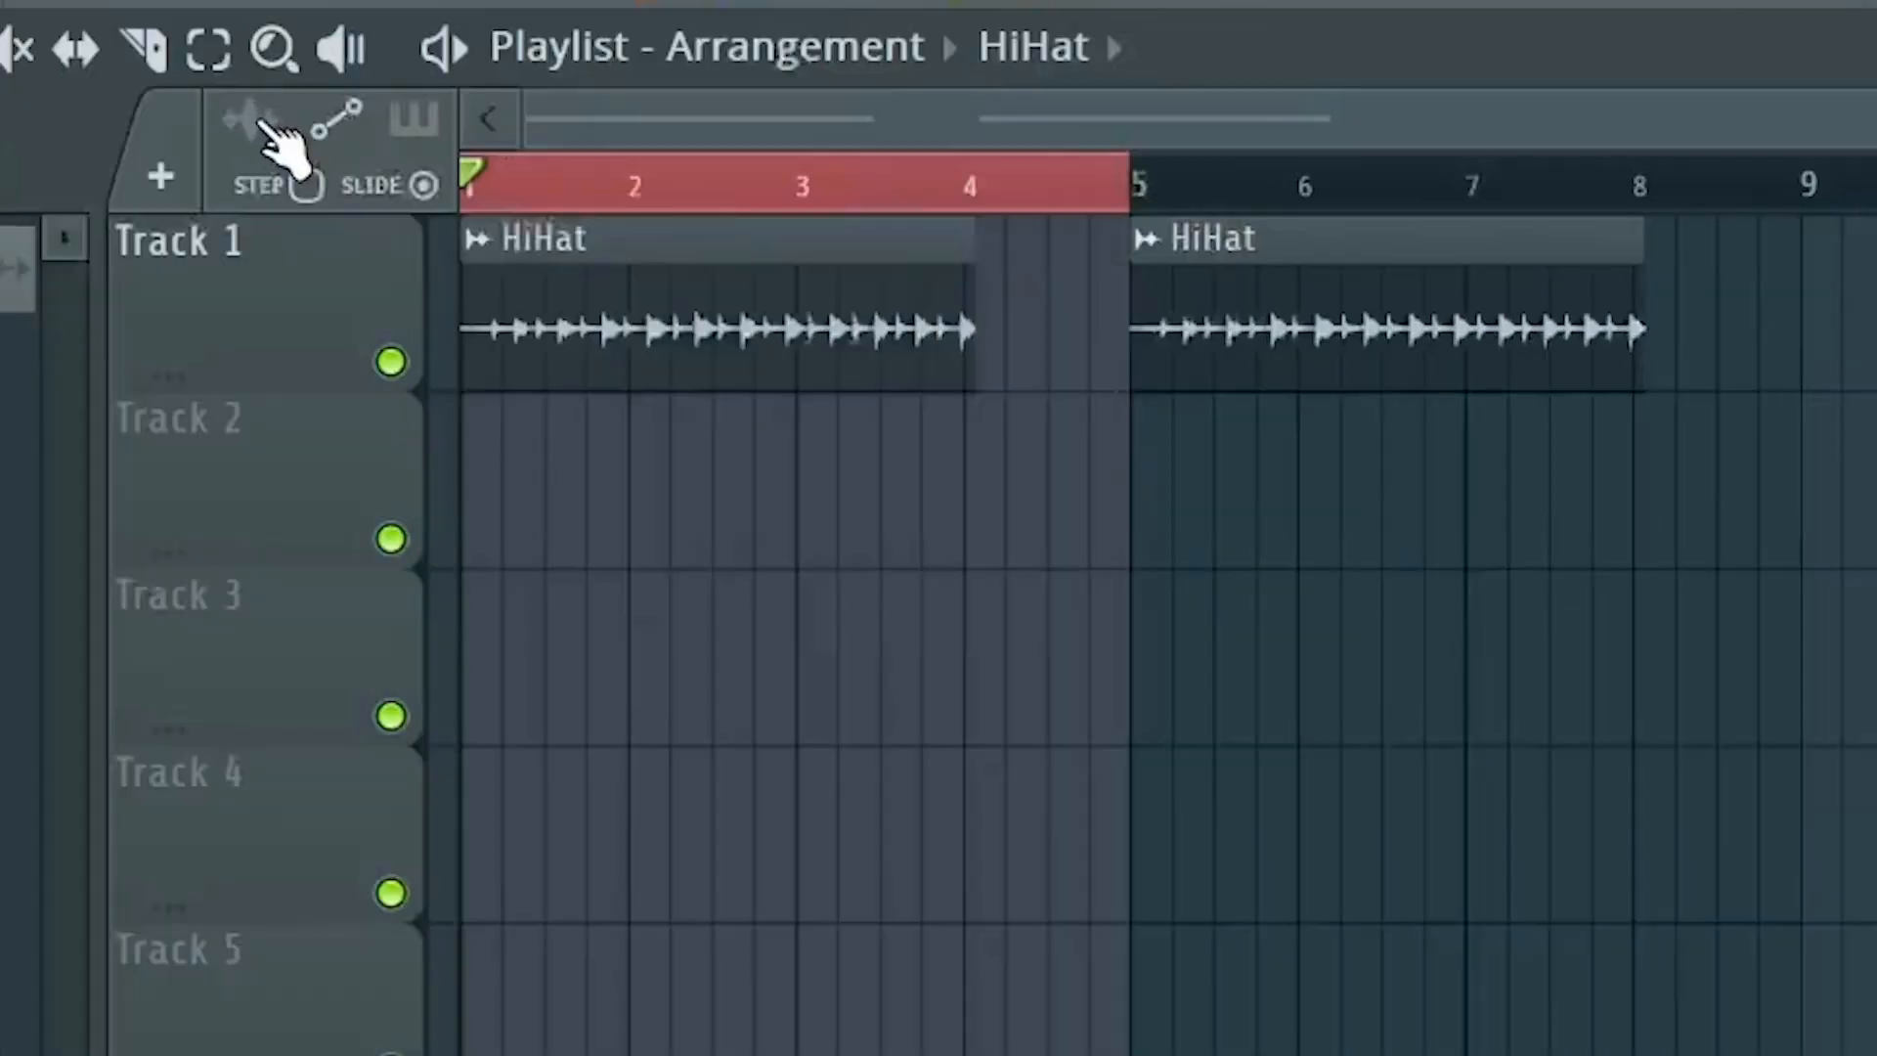
pyautogui.click(256, 122)
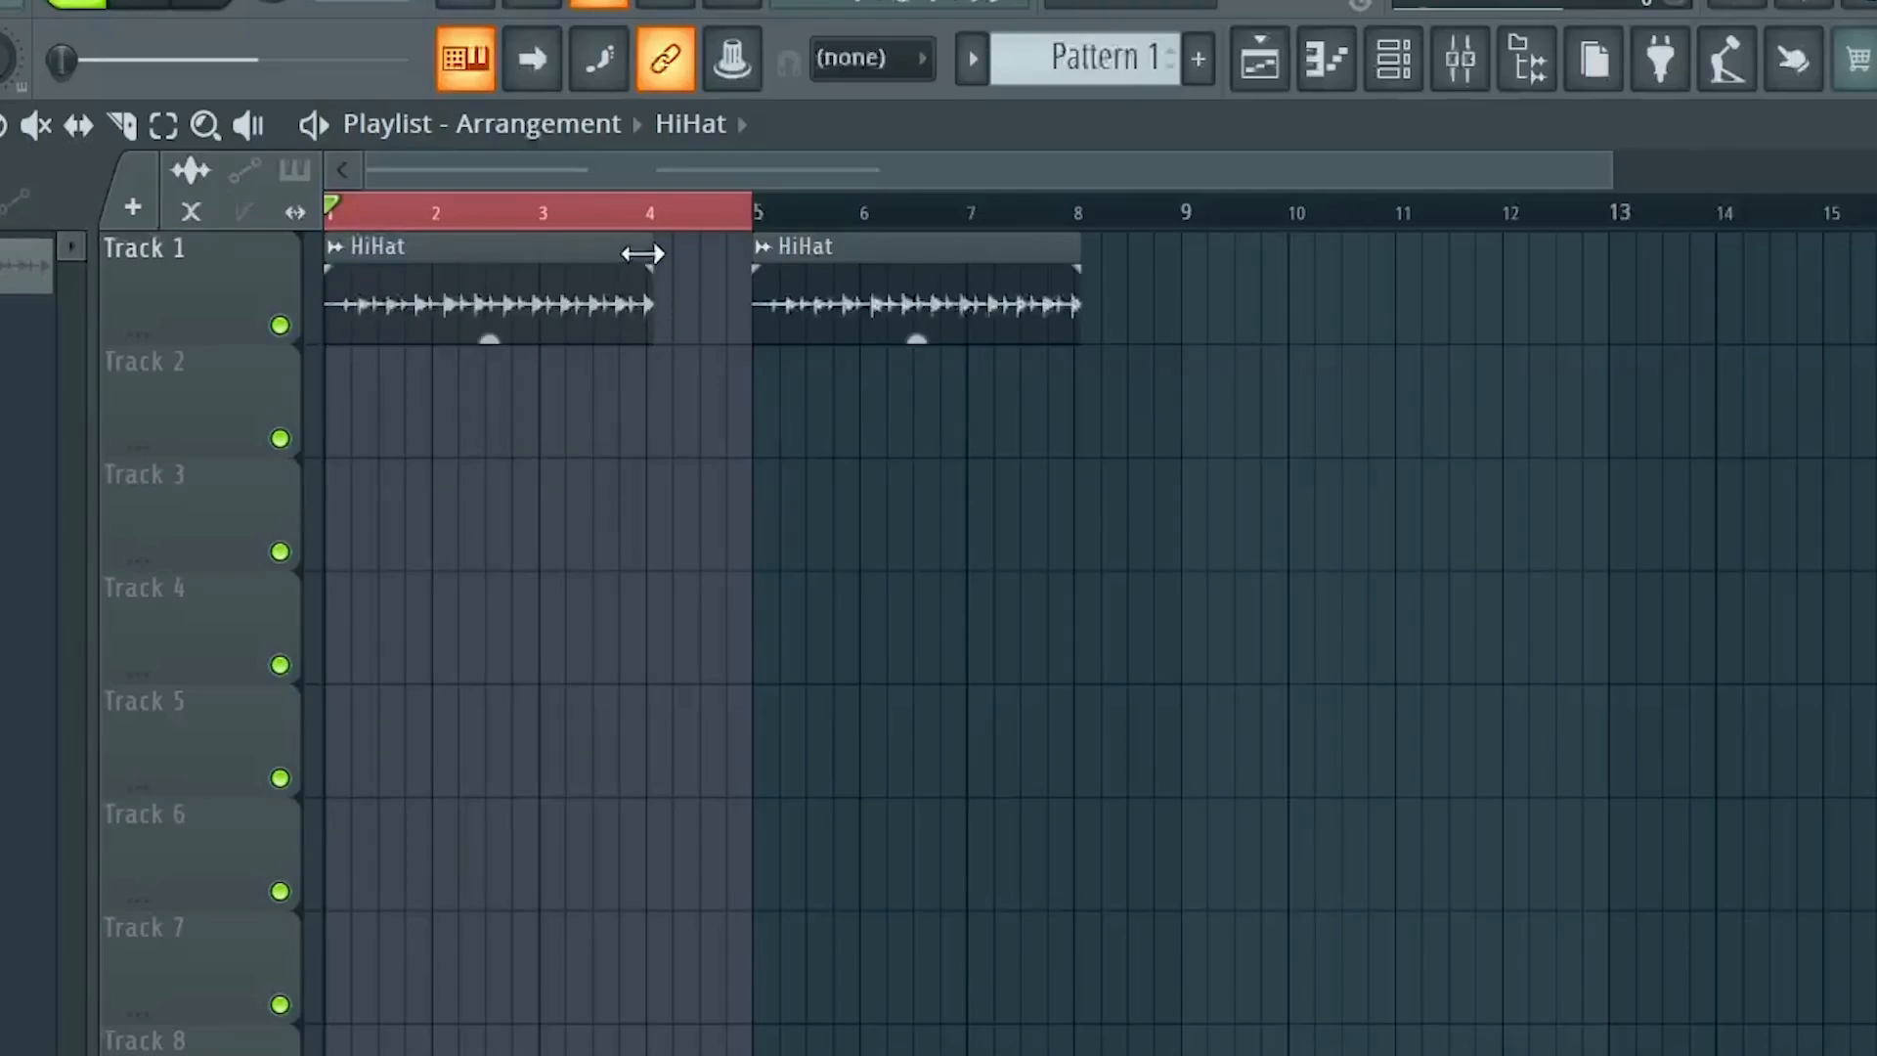
pyautogui.moveTo(656, 253); pyautogui.dragTo(736, 255)
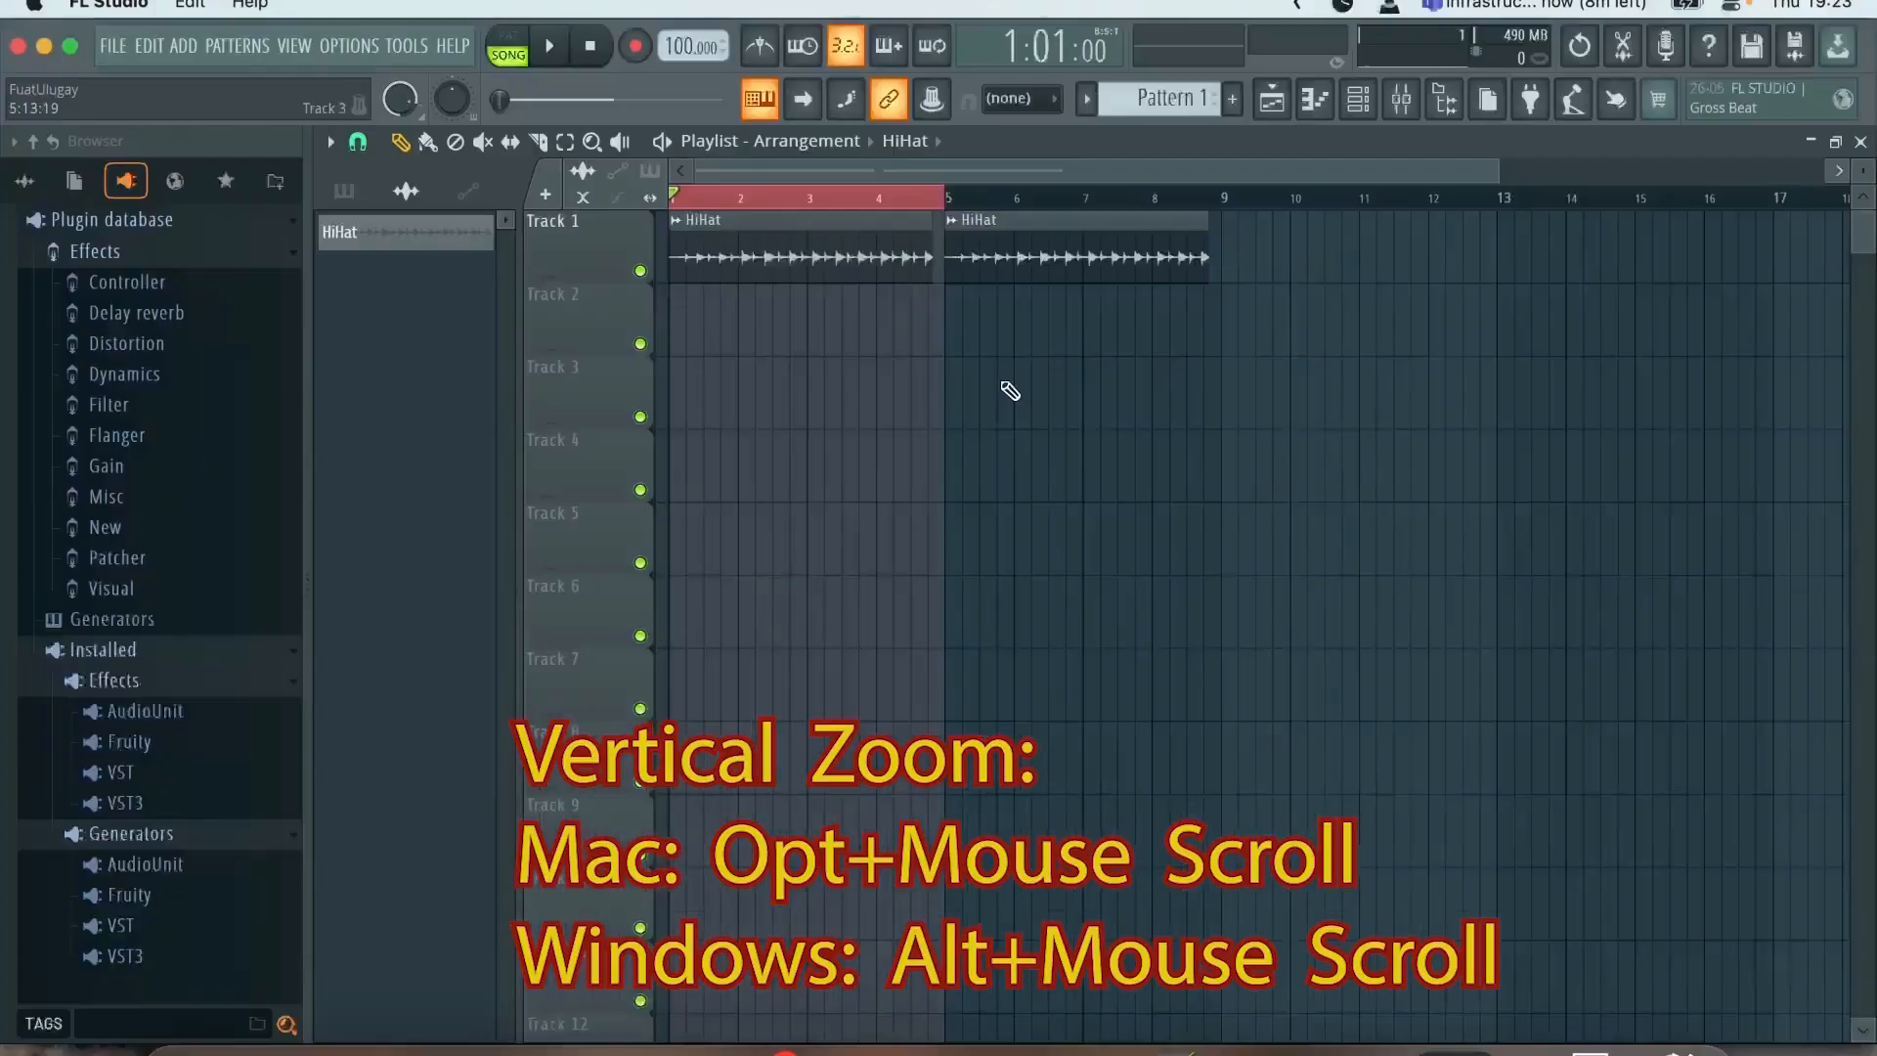
# Stretch the HiHat clips without snapping so the first one ends exactly at bar 5
pyautogui.scroll(-1, 841, 499)
pyautogui.scroll(2, 1010, 391)
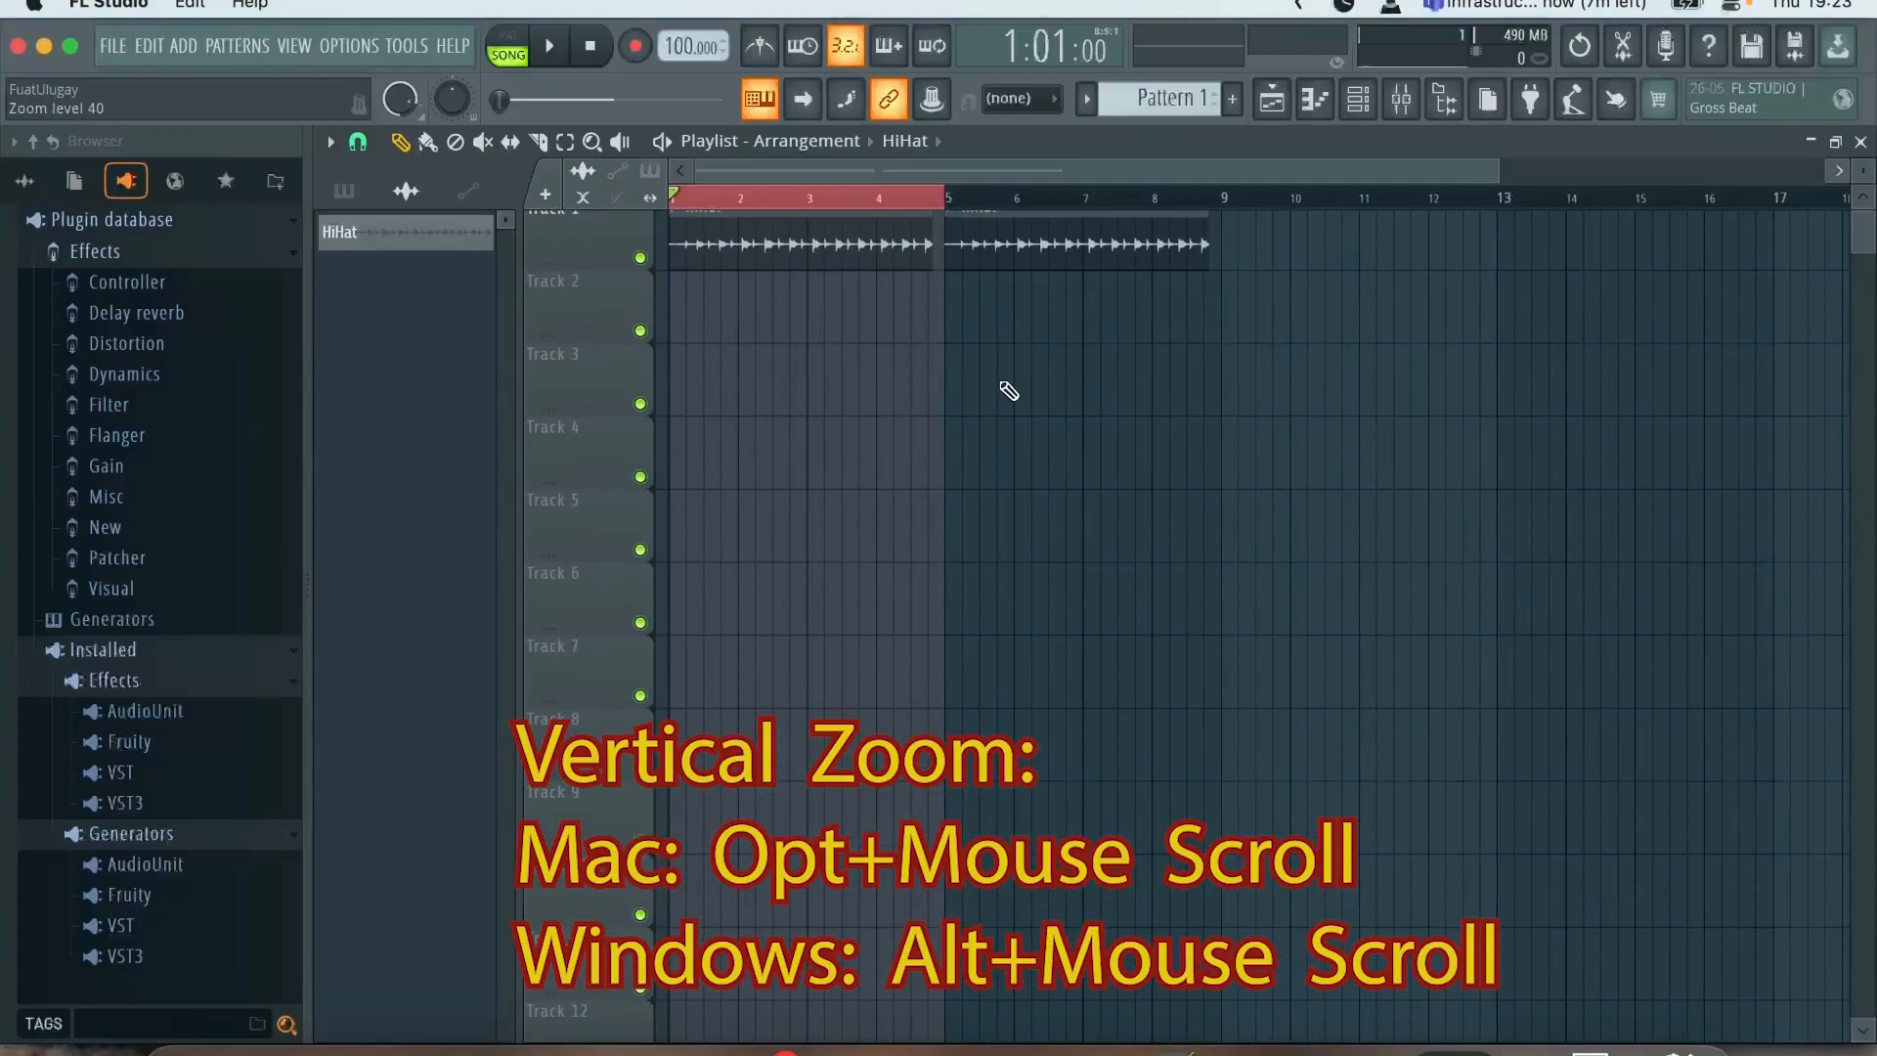
pyautogui.scroll(1, 1029, 476)
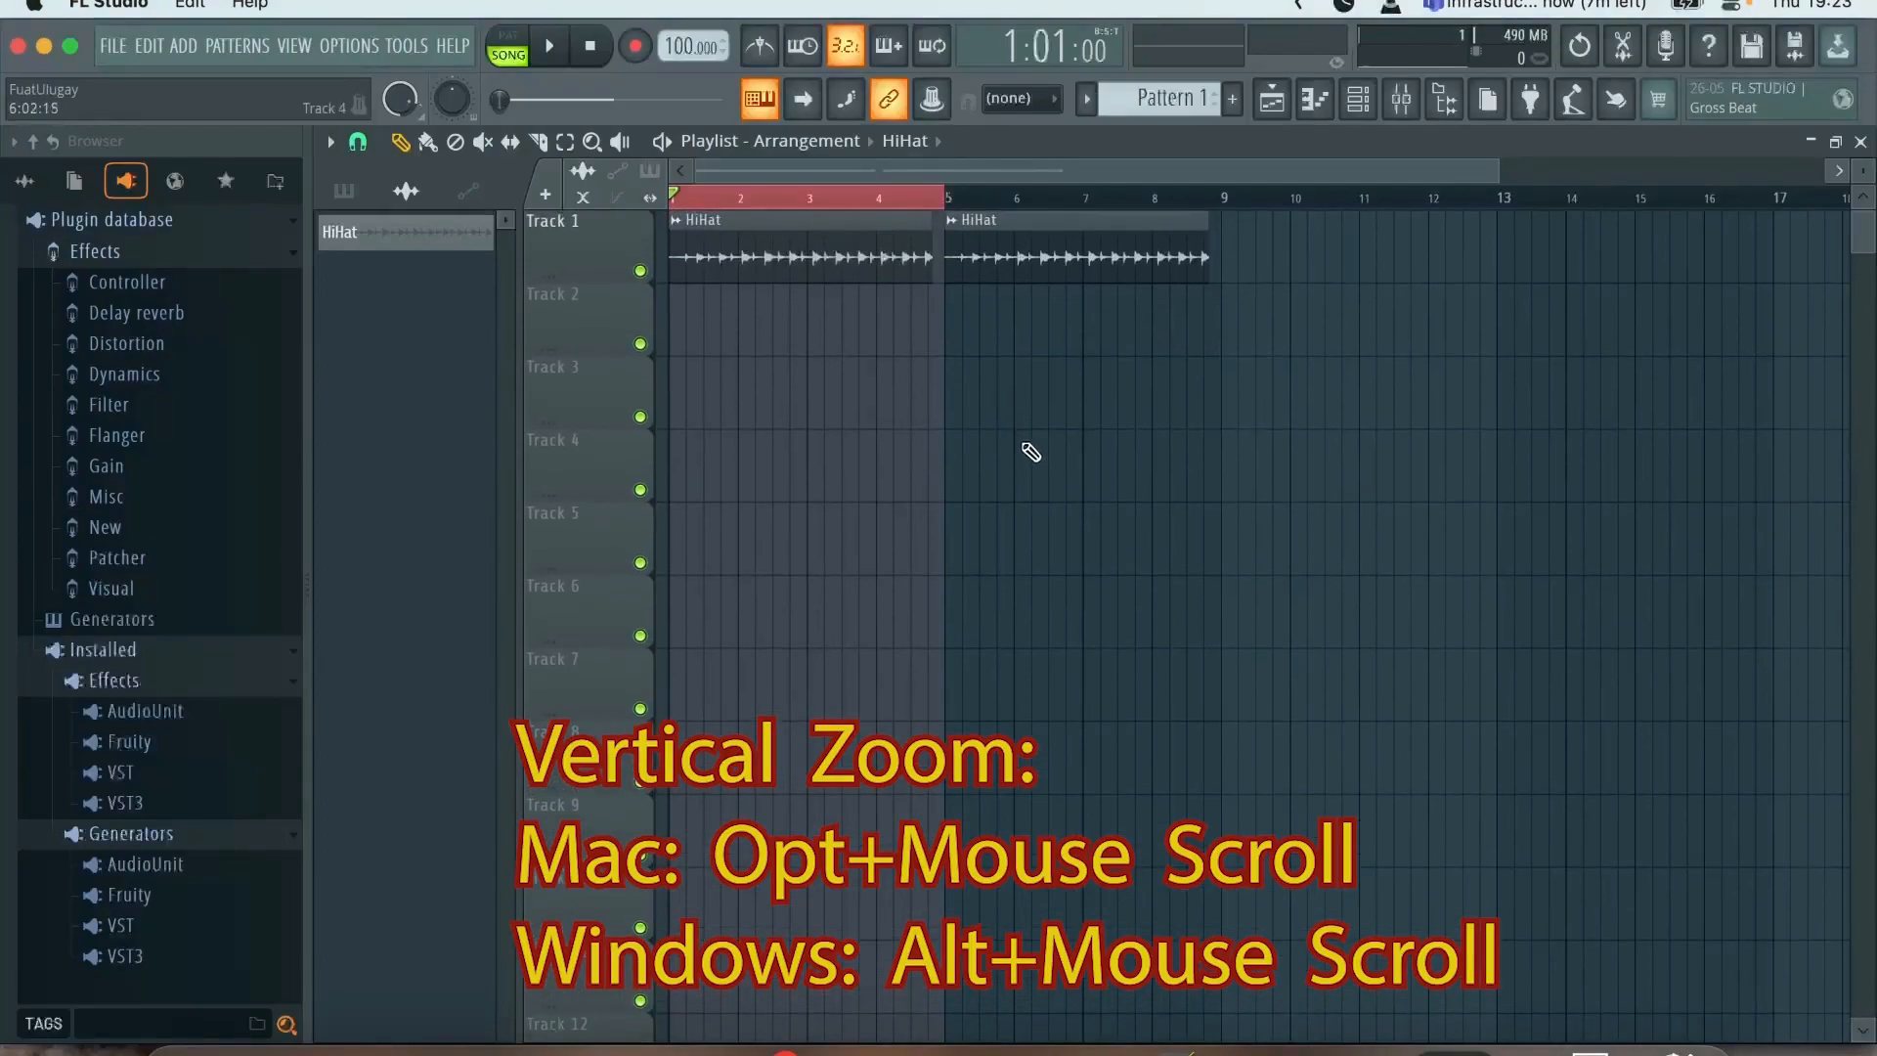
pyautogui.scroll(1, 1146, 506)
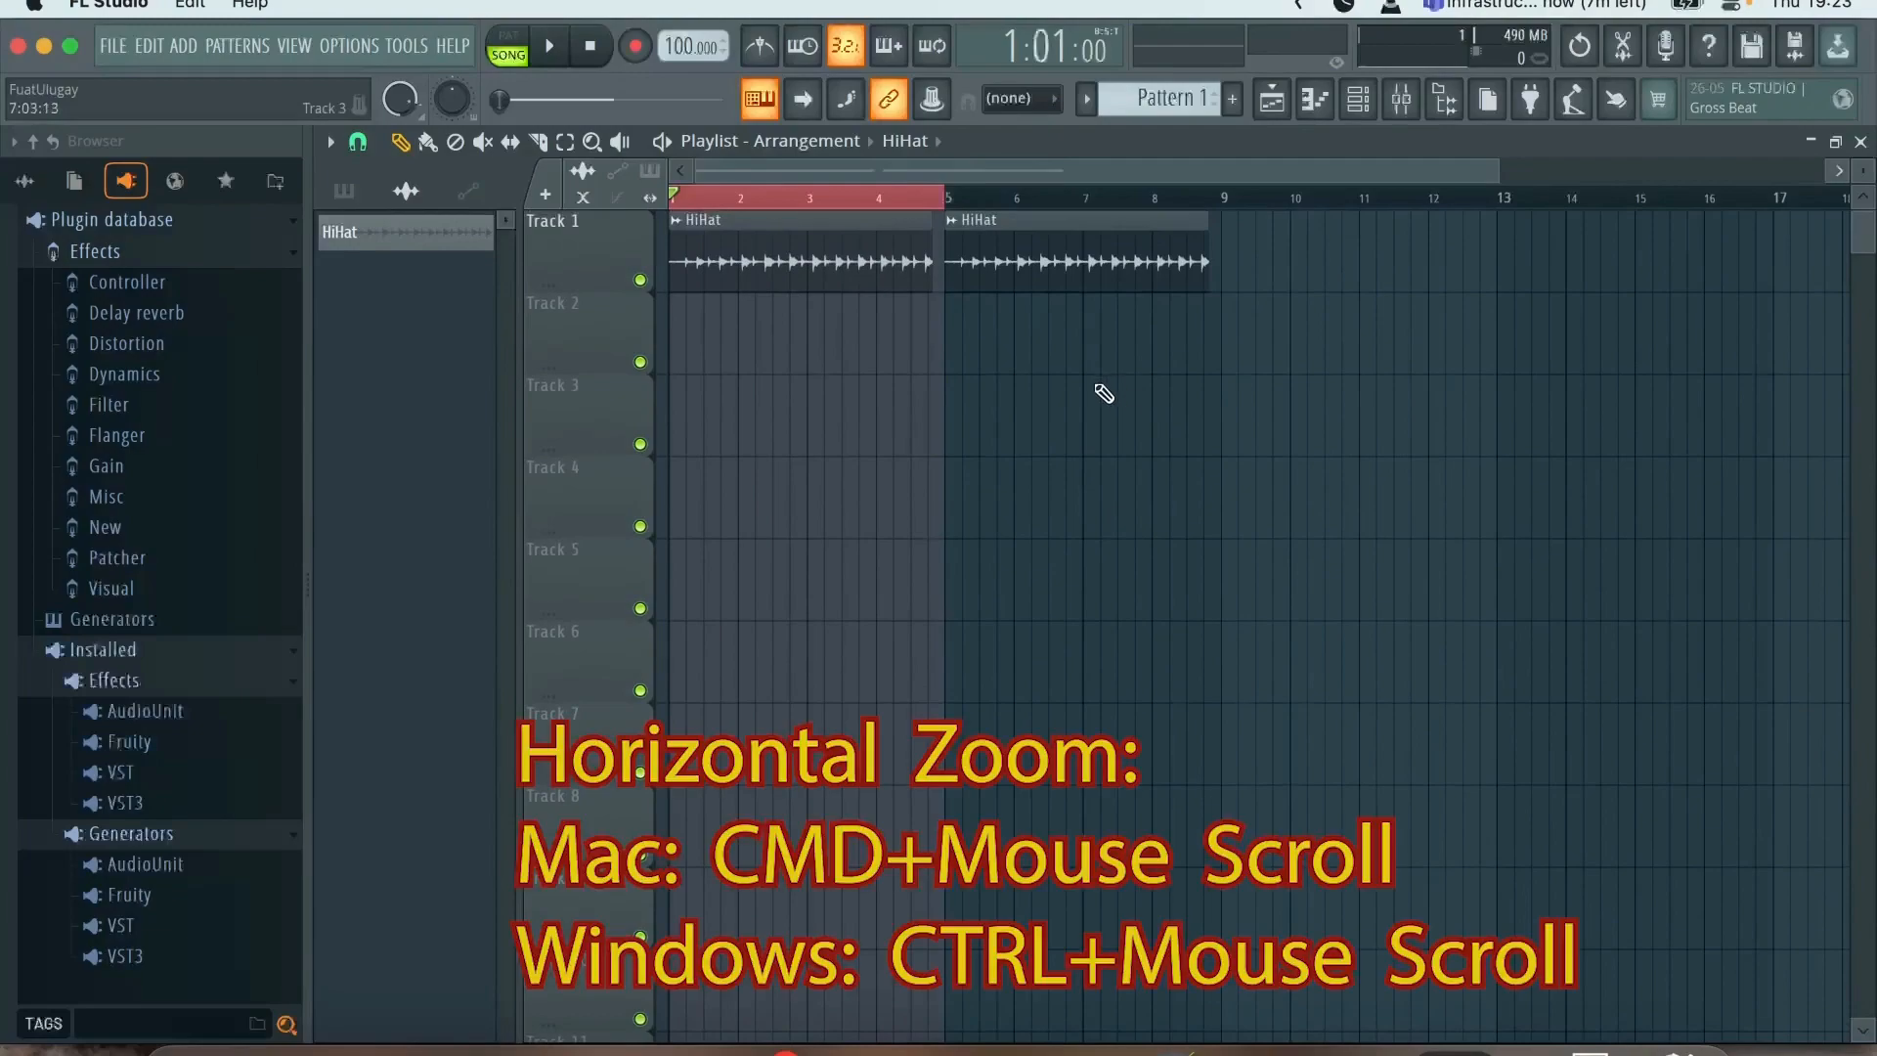
pyautogui.scroll(5, 1104, 393)
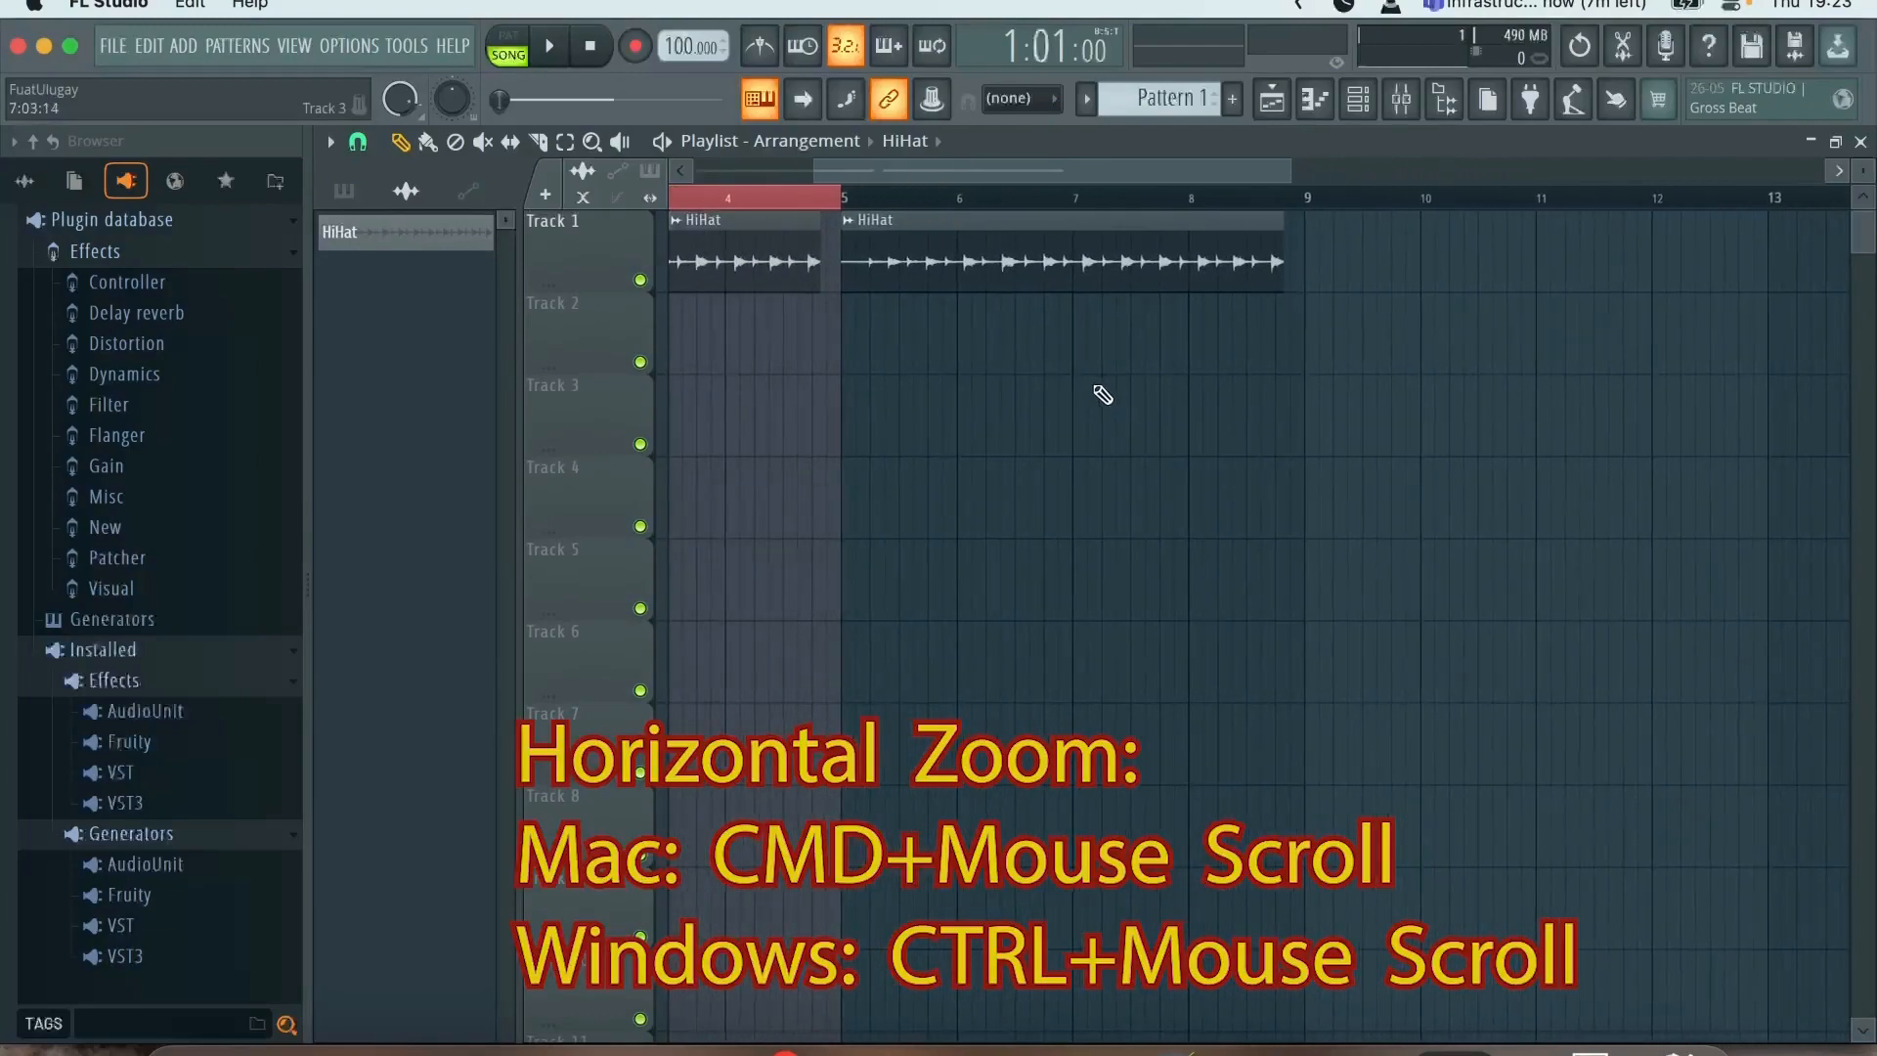
pyautogui.moveTo(1144, 172); pyautogui.dragTo(829, 172)
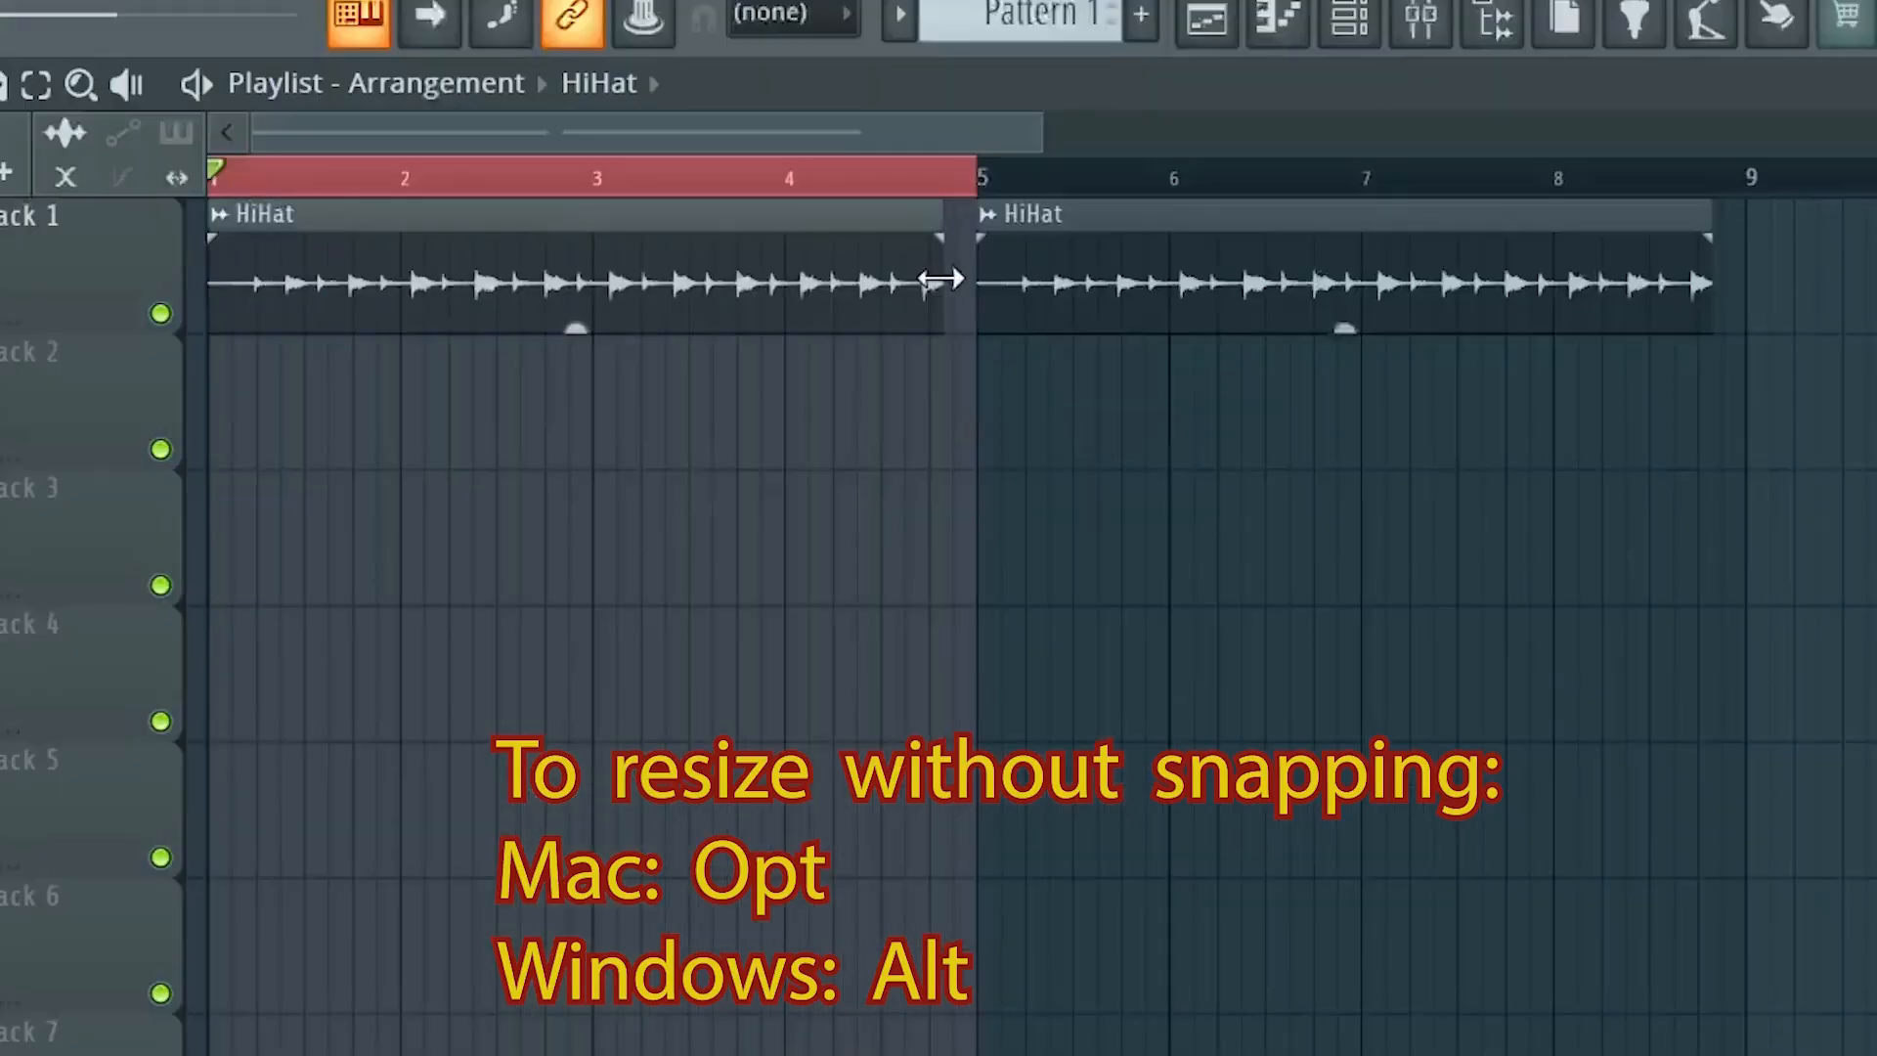
pyautogui.moveTo(941, 280); pyautogui.dragTo(972, 277)
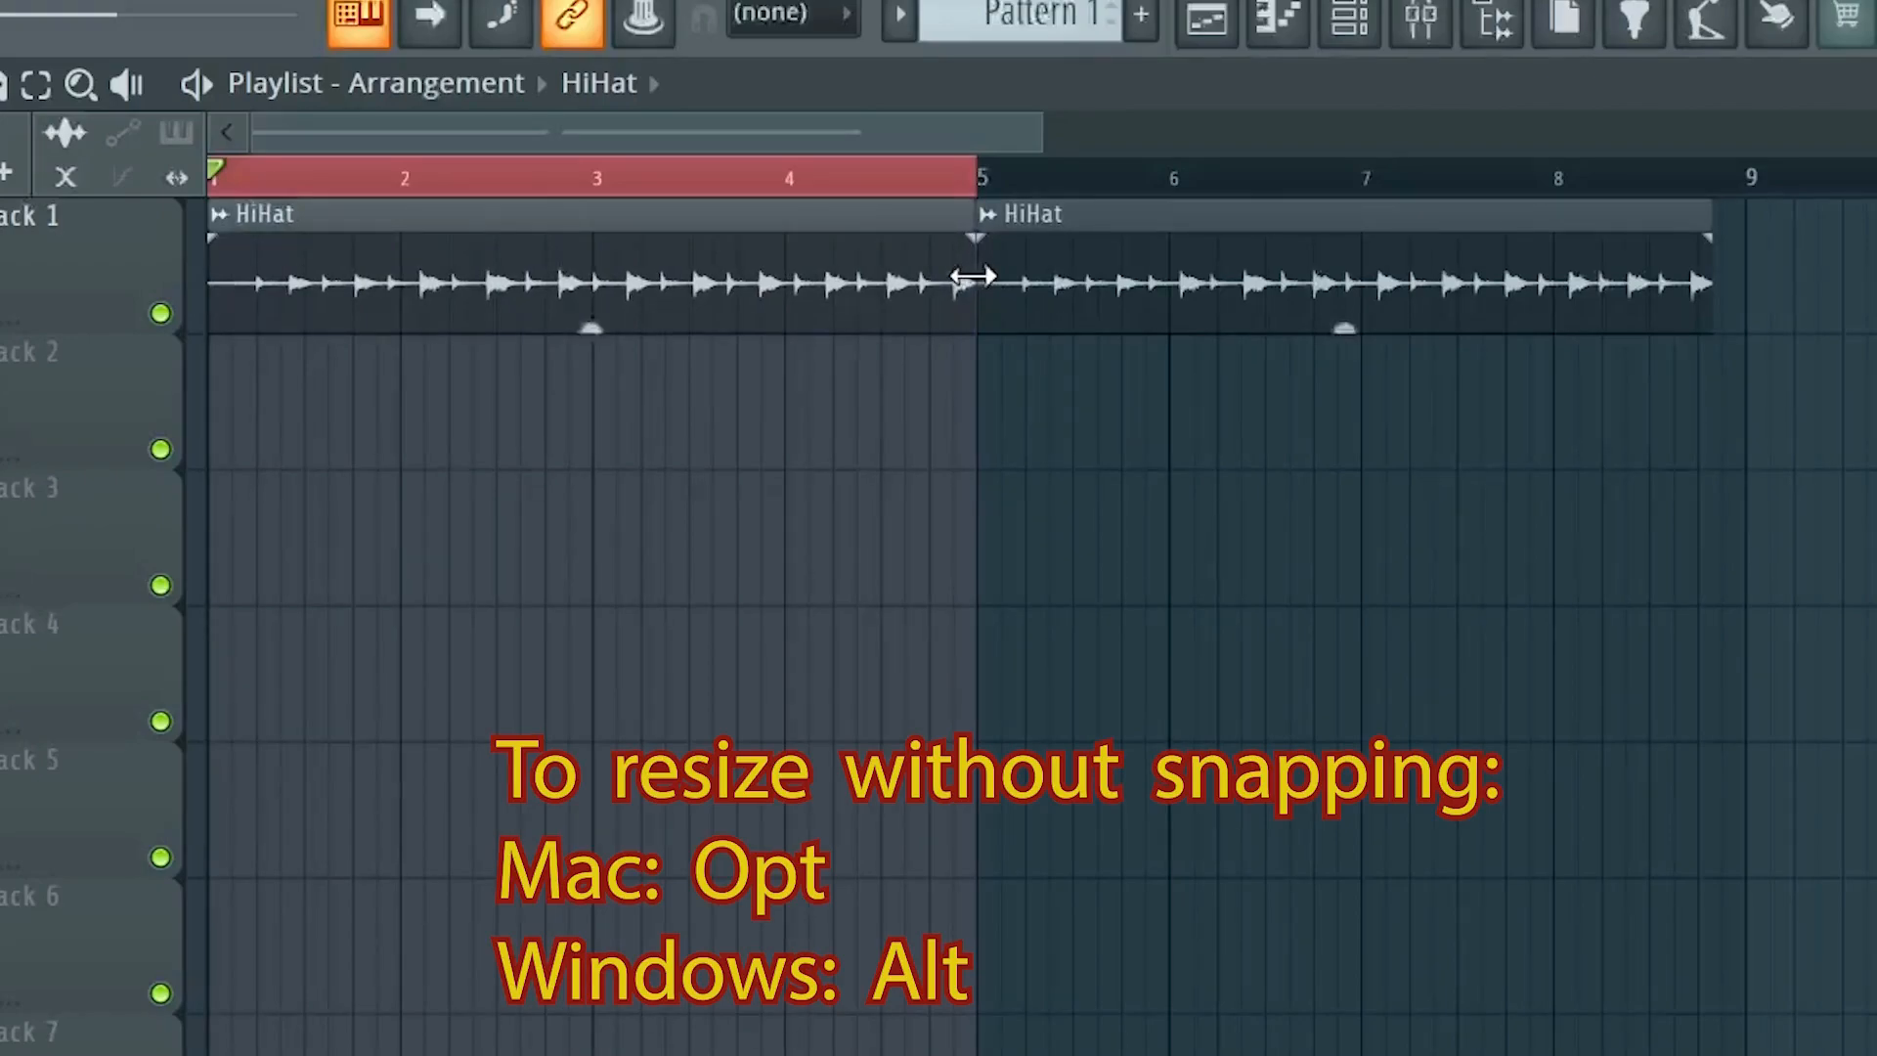
pyautogui.moveTo(973, 277); pyautogui.dragTo(974, 277)
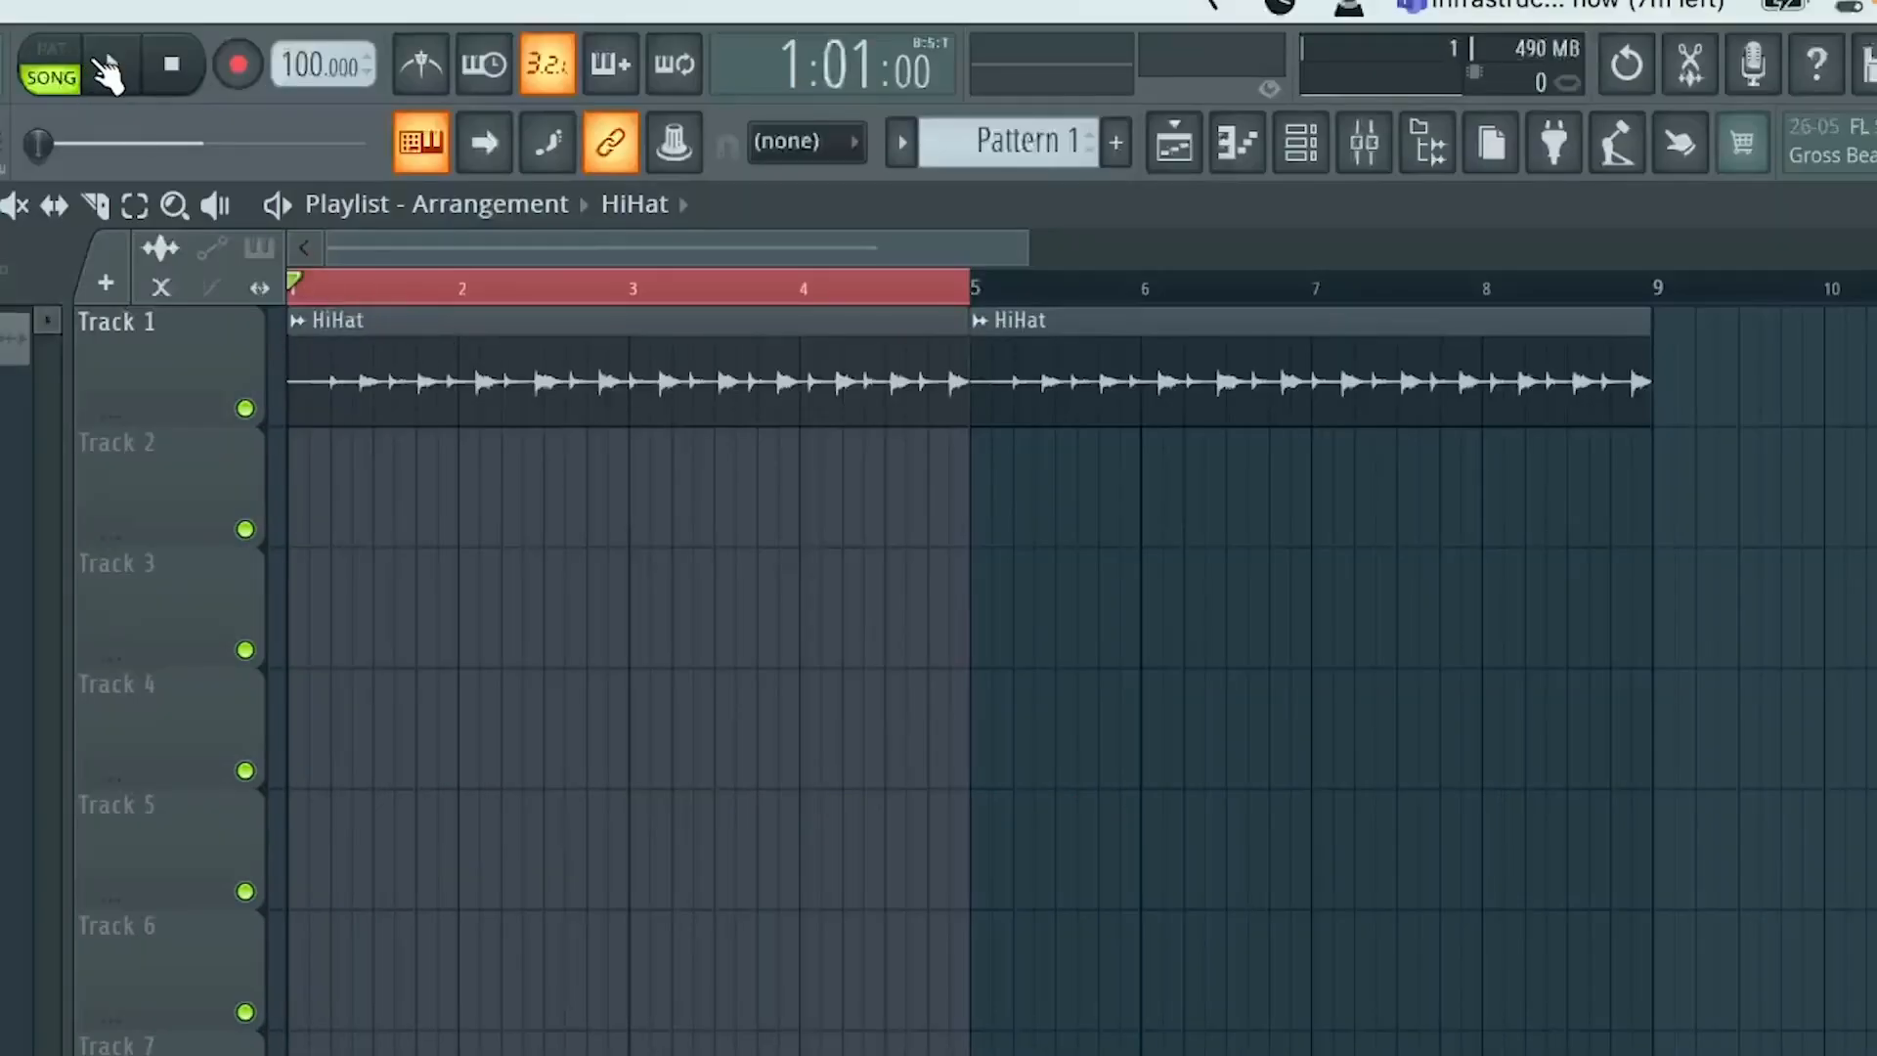
# Play the stretched HiHat clips in song mode to check them at the new tempo, and stop playback
pyautogui.click(112, 69)
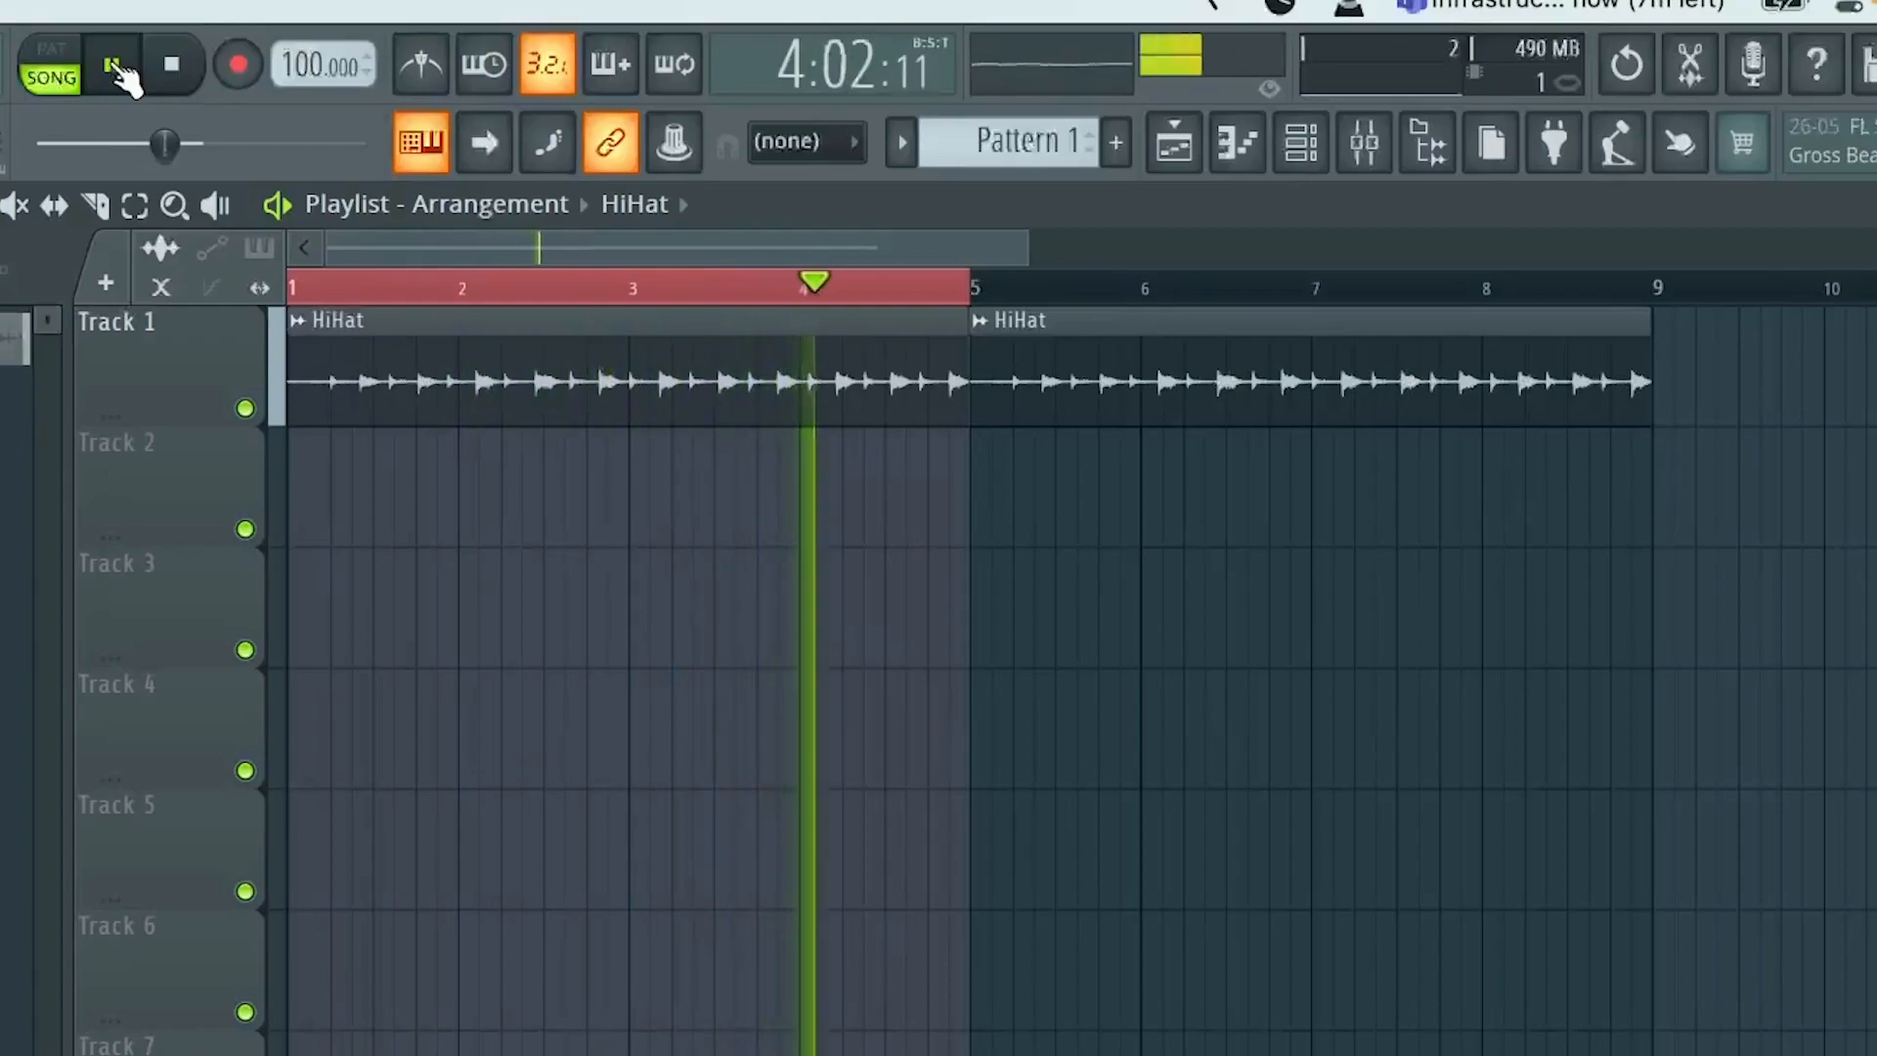
pyautogui.press('space')
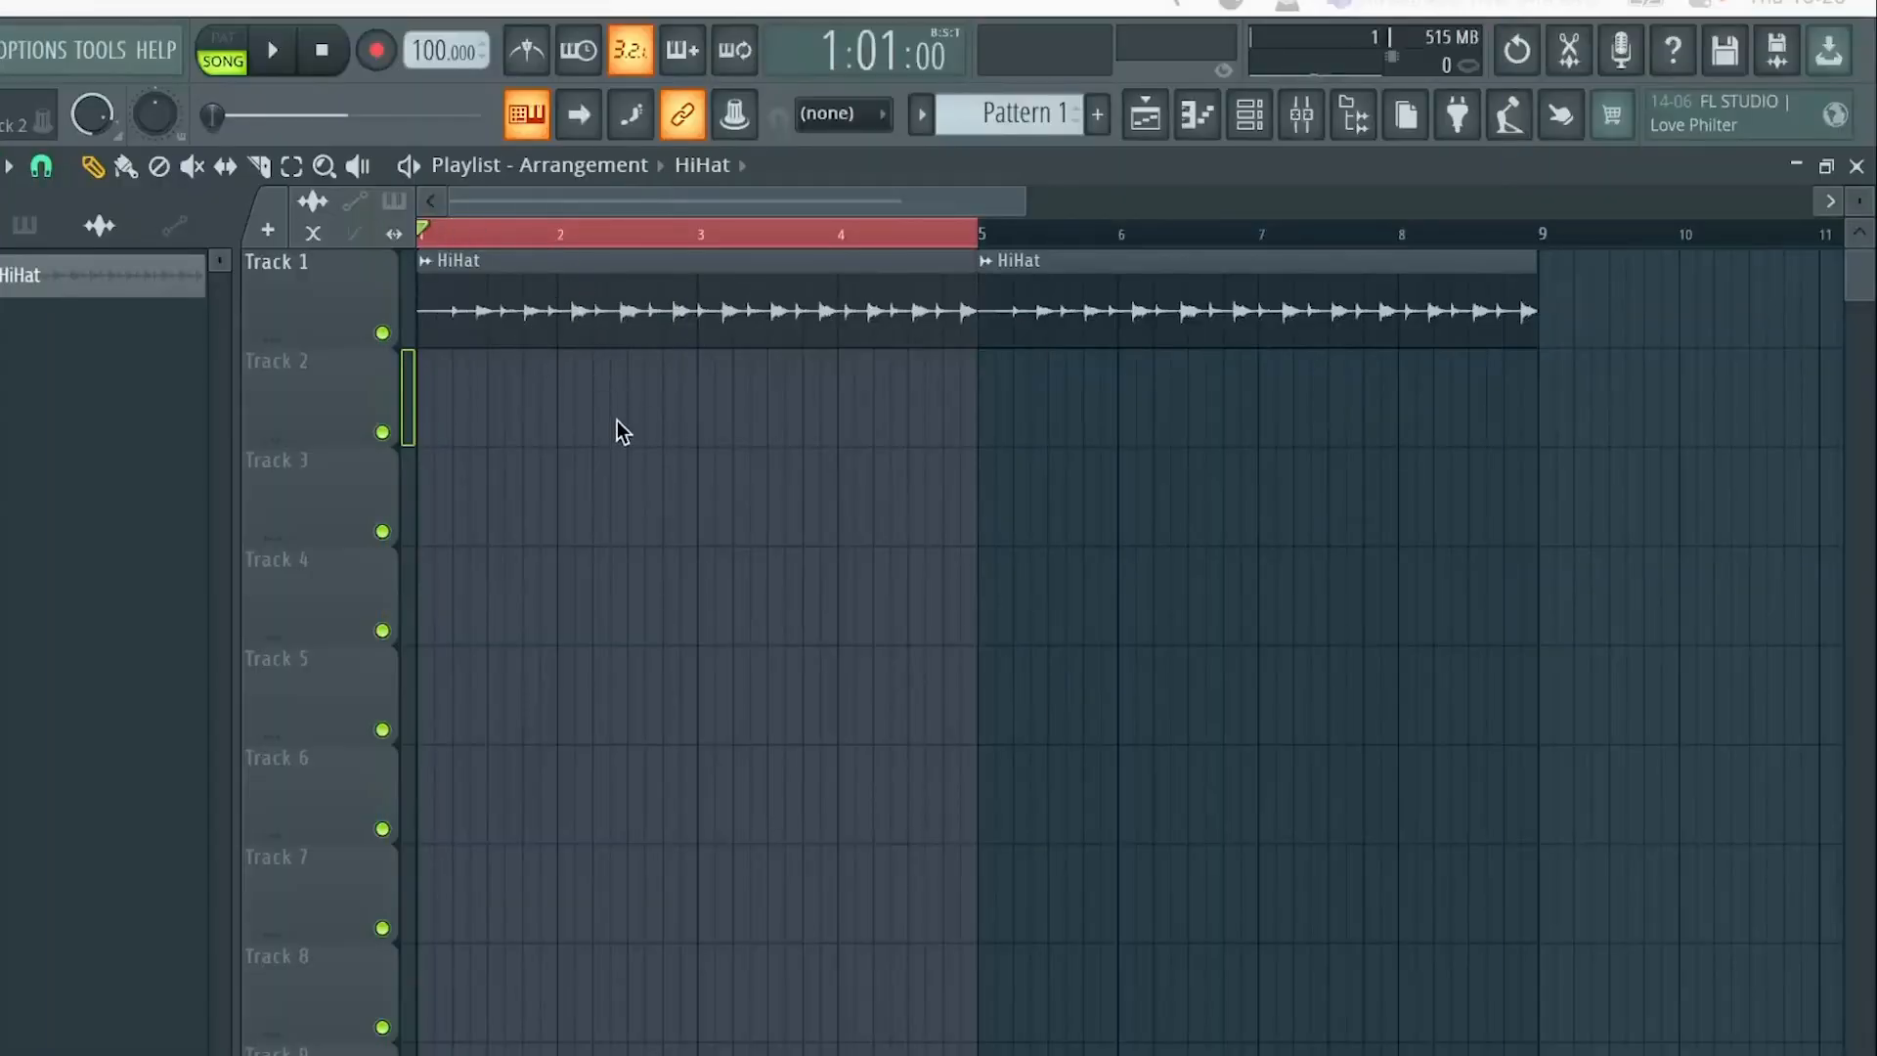
# Slice the first HiHat clip just before its first hit and delete the silent piece at its start
pyautogui.keyDown('ctrl'); pyautogui.scroll(3, 626, 518); pyautogui.keyUp('ctrl')
pyautogui.keyDown('ctrl'); pyautogui.scroll(2, 626, 512); pyautogui.keyUp('ctrl')
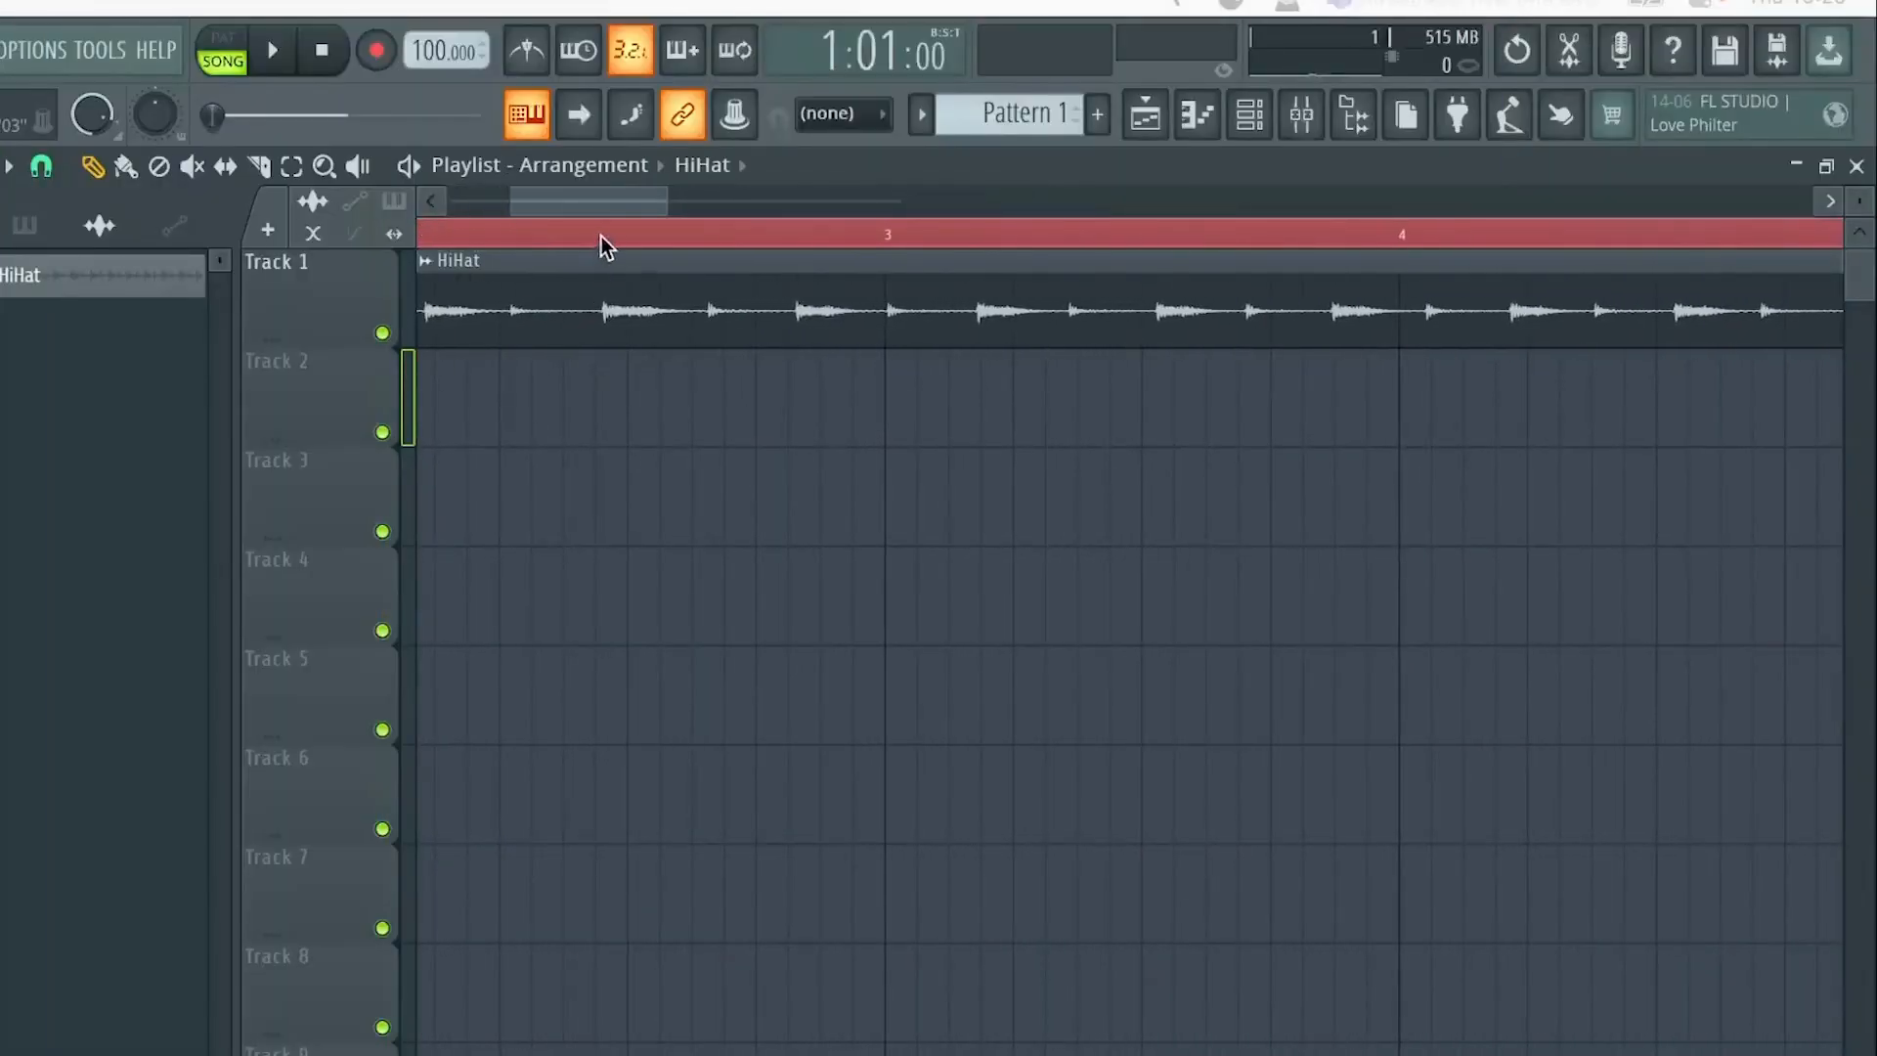
pyautogui.moveTo(608, 203); pyautogui.dragTo(547, 203)
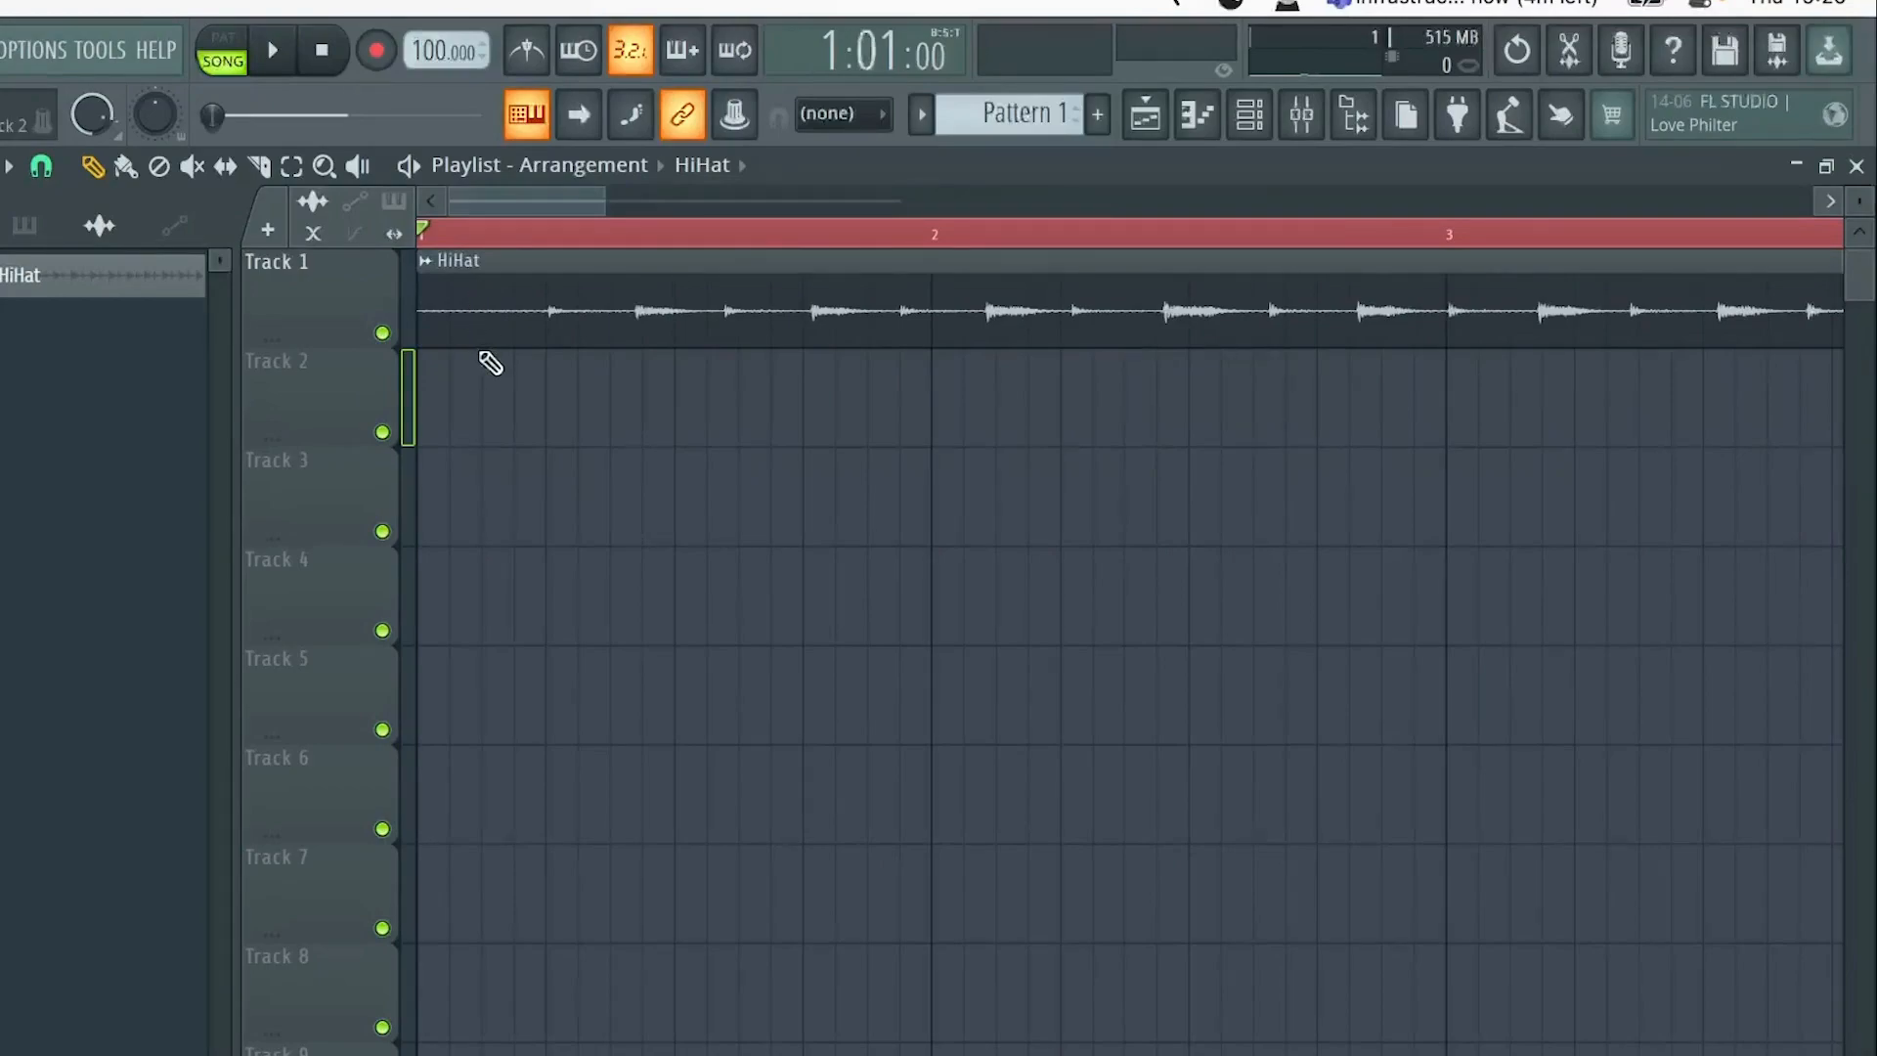
pyautogui.click(259, 167)
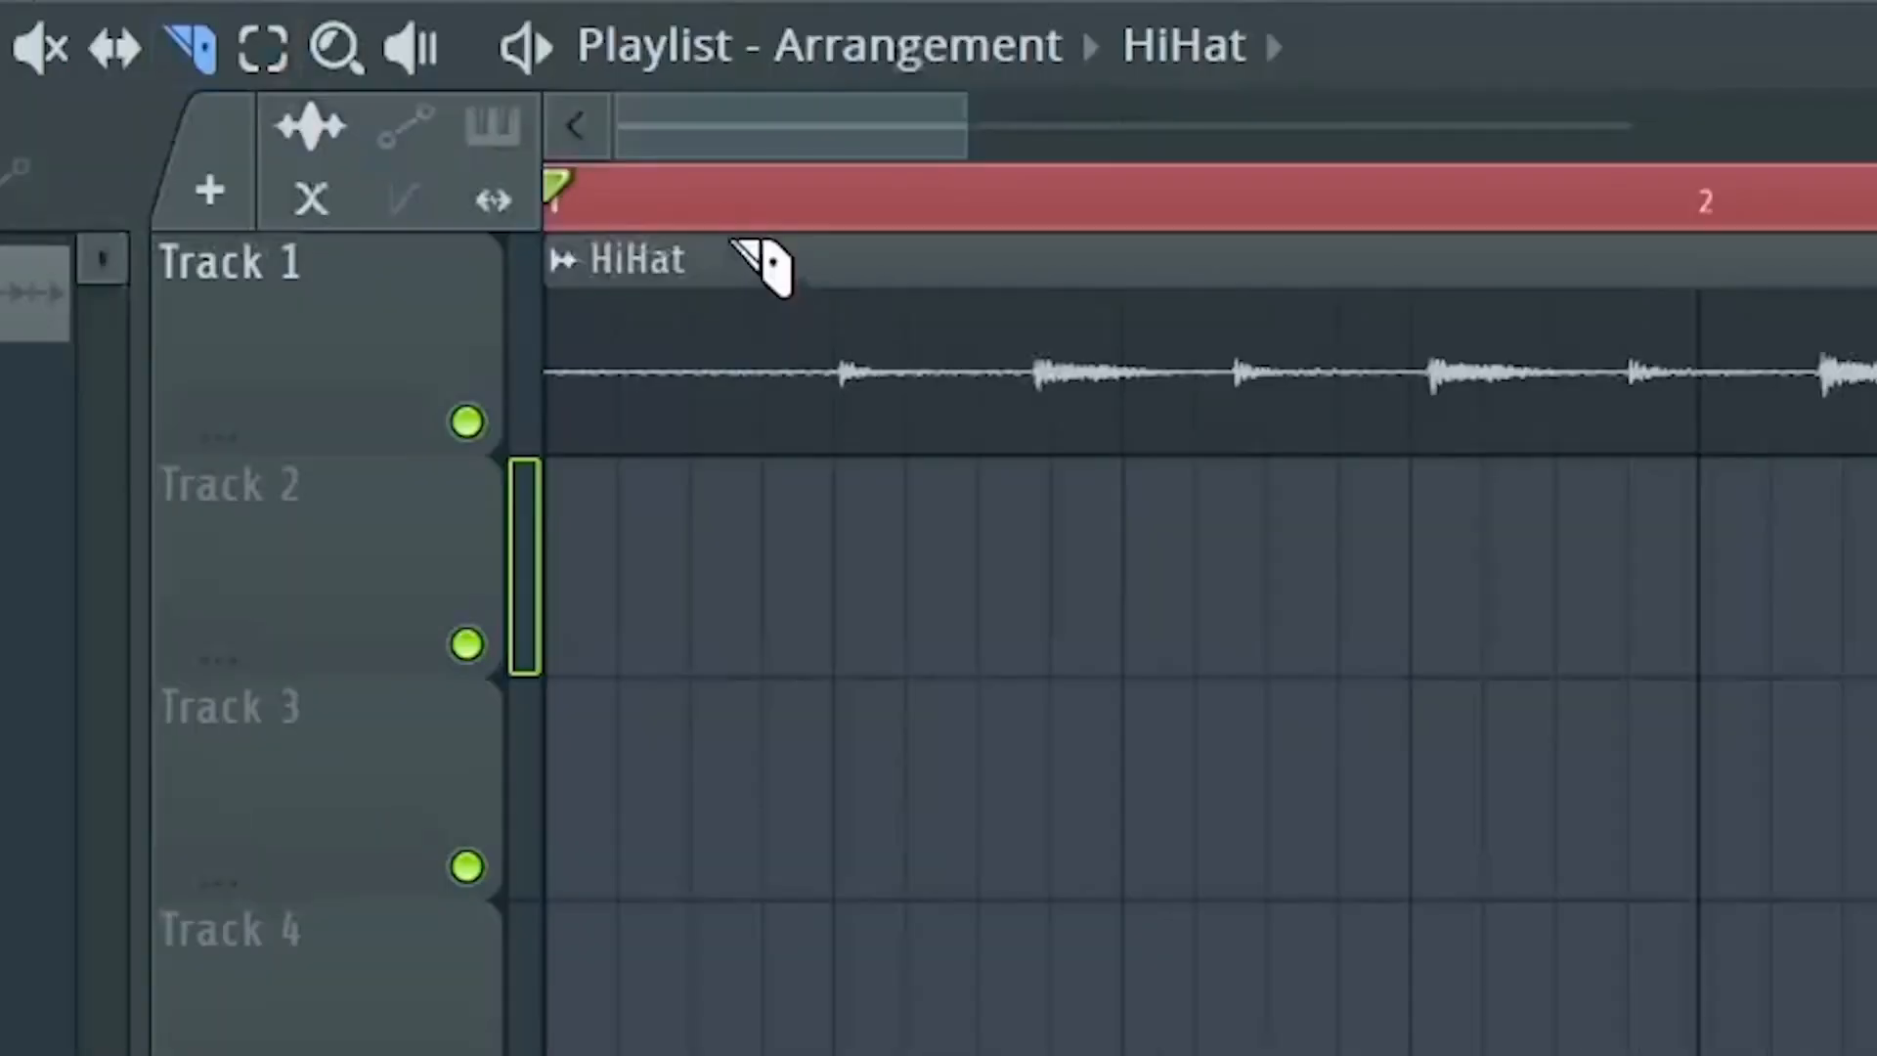
pyautogui.moveTo(515, 252); pyautogui.dragTo(497, 334)
pyautogui.moveTo(732, 430); pyautogui.dragTo(751, 477)
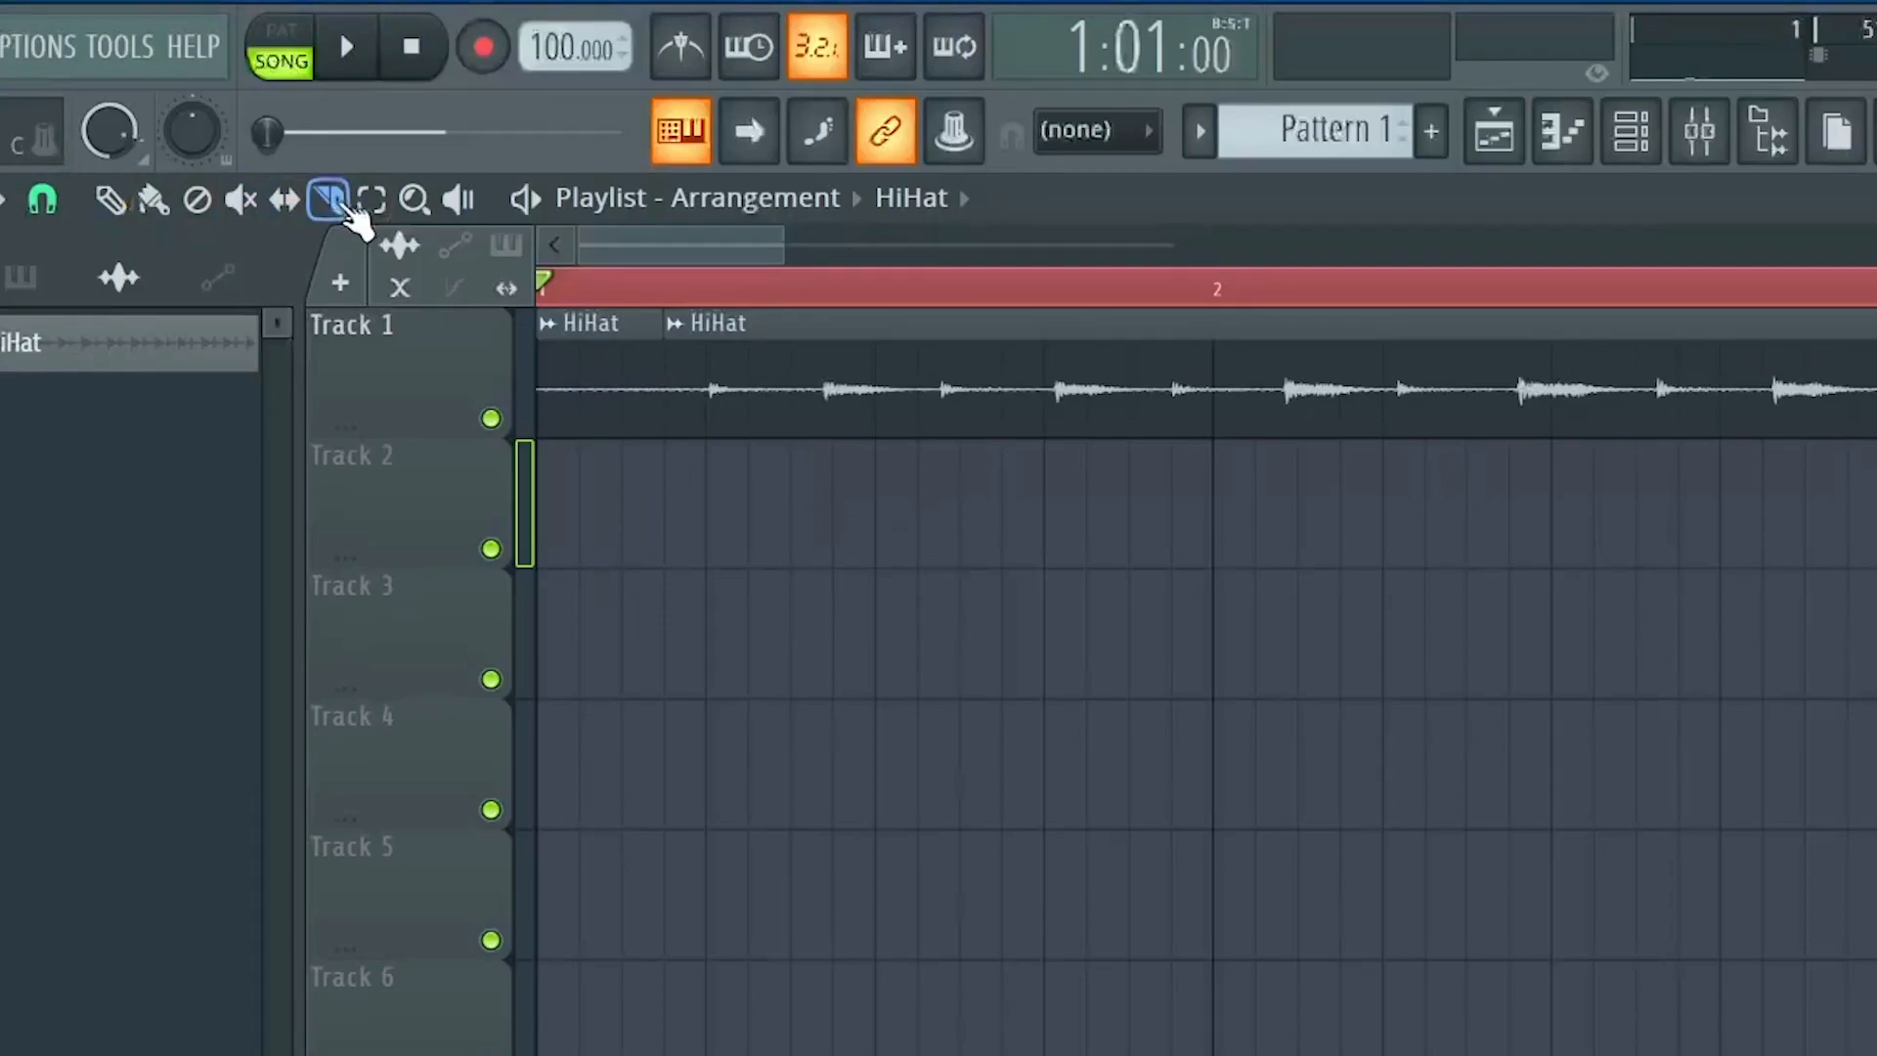
pyautogui.click(107, 201)
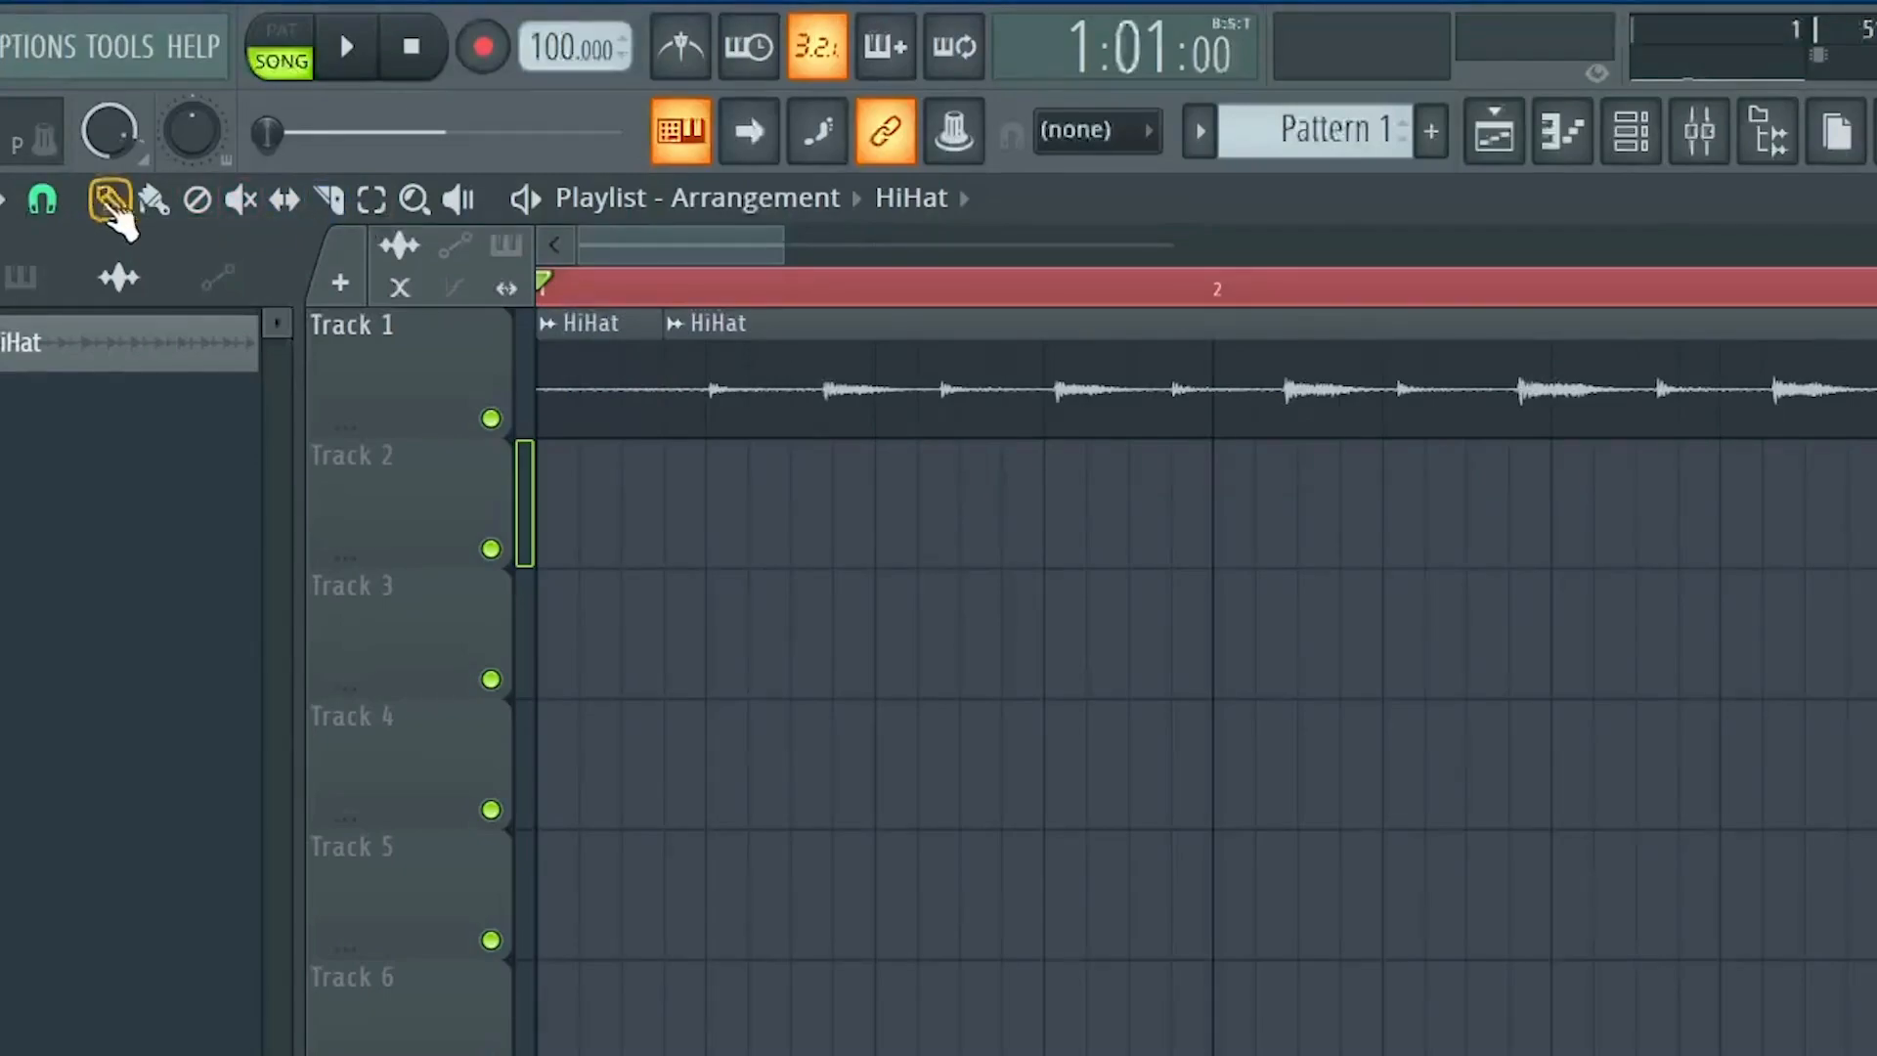
pyautogui.rightClick(592, 342)
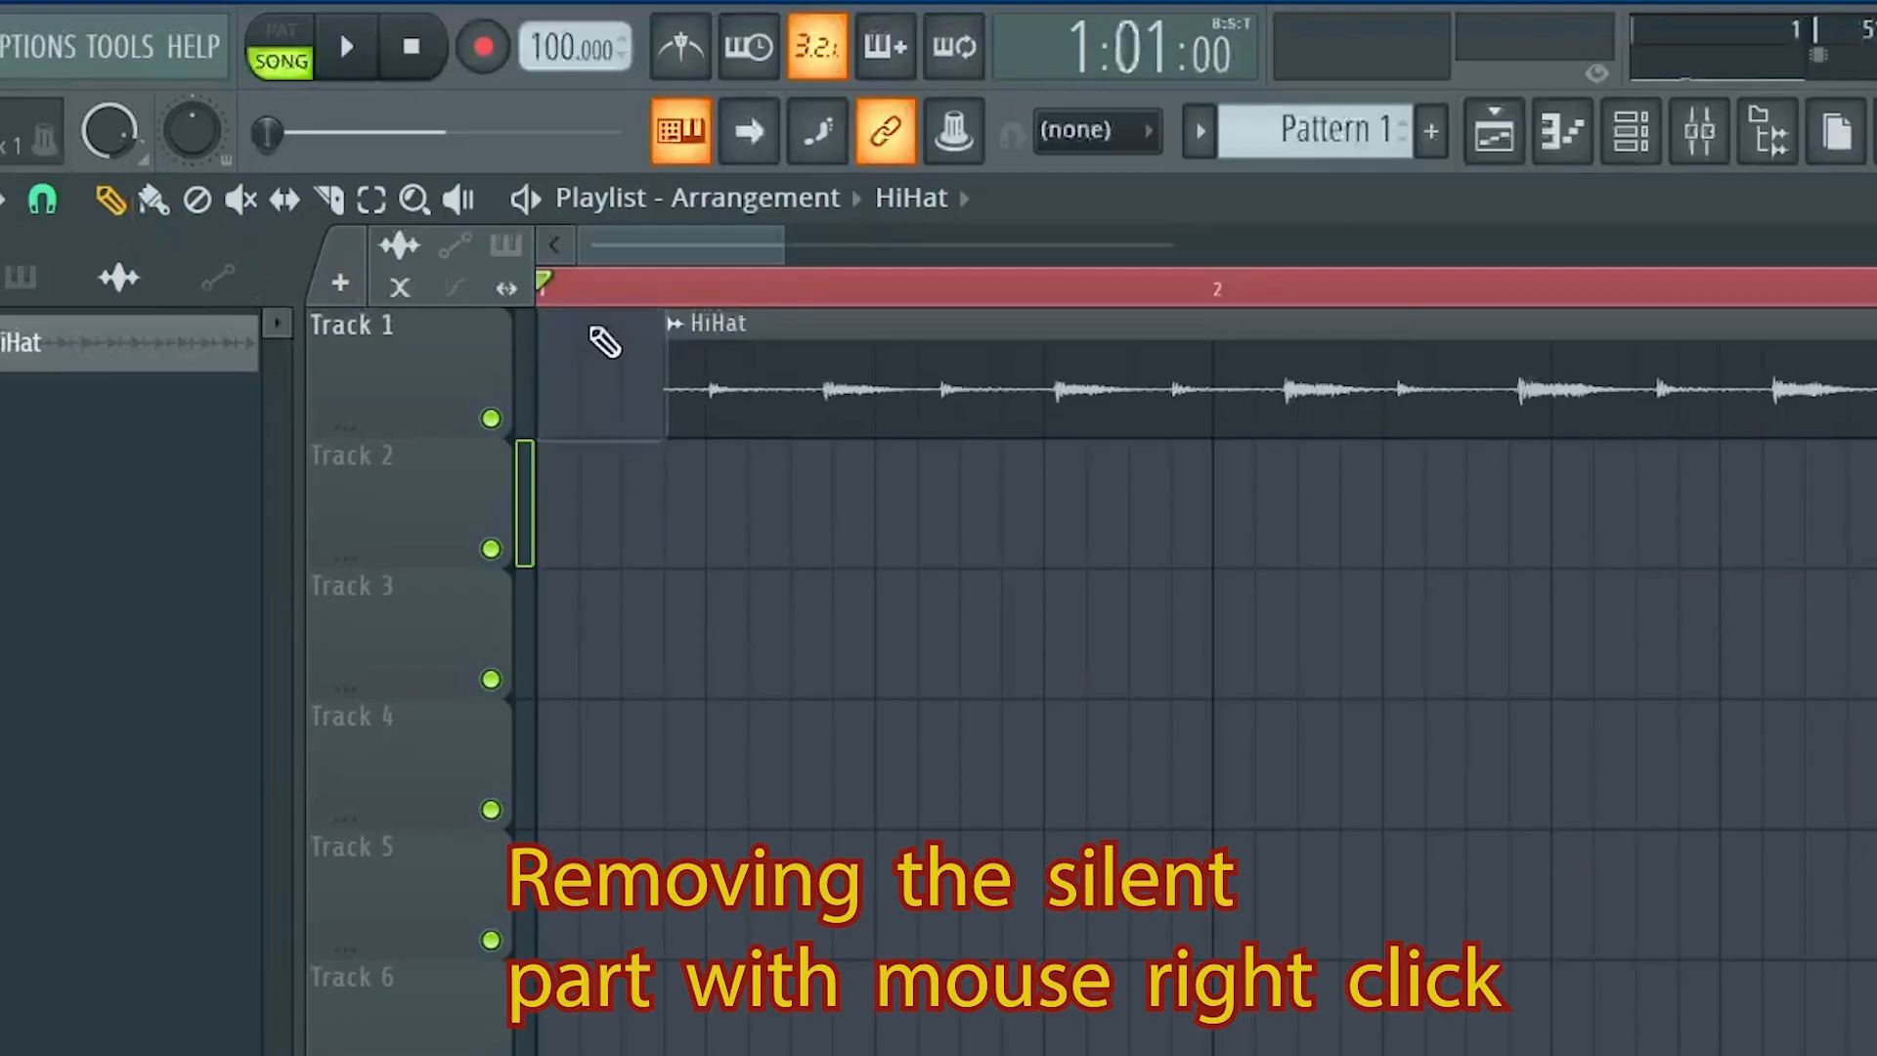
# Move the trimmed HiHat clip to the start of Track 1 and delete the second HiHat clip at bar 5
pyautogui.moveTo(749, 265); pyautogui.dragTo(620, 260)
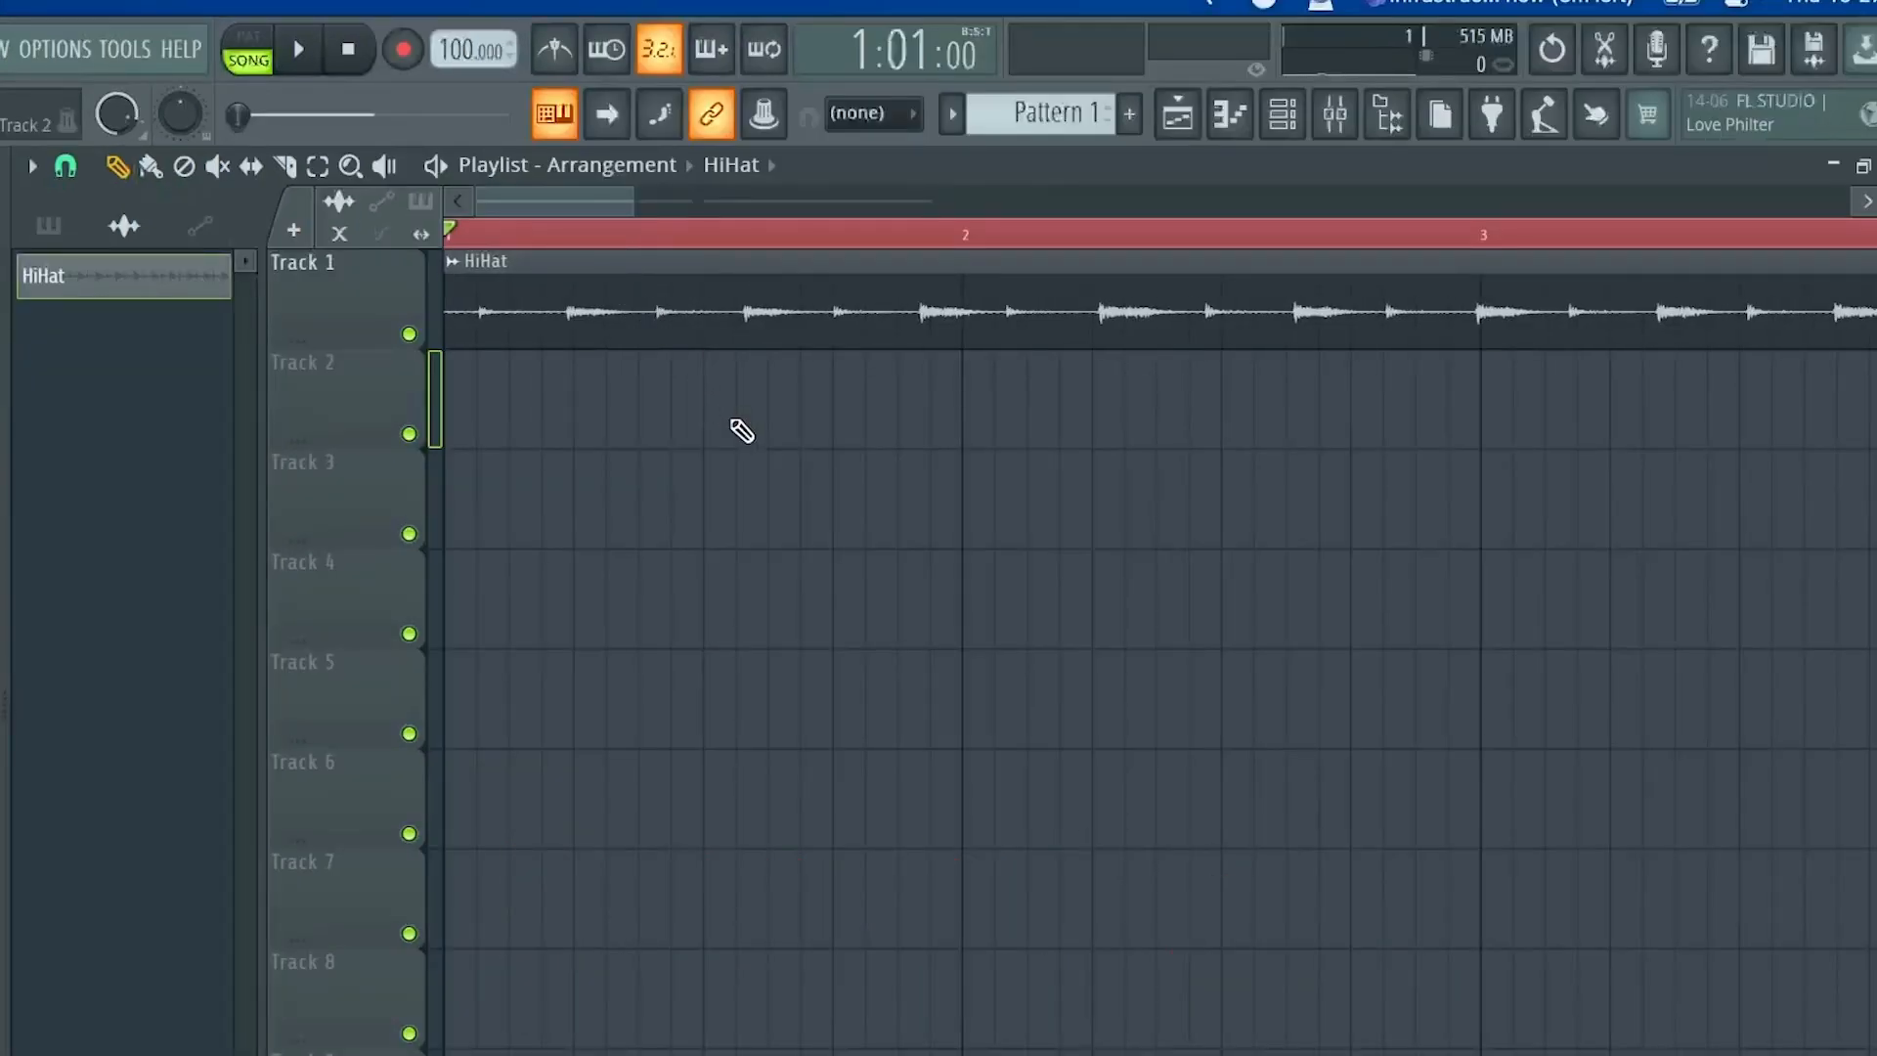
pyautogui.scroll(-6, 739, 438)
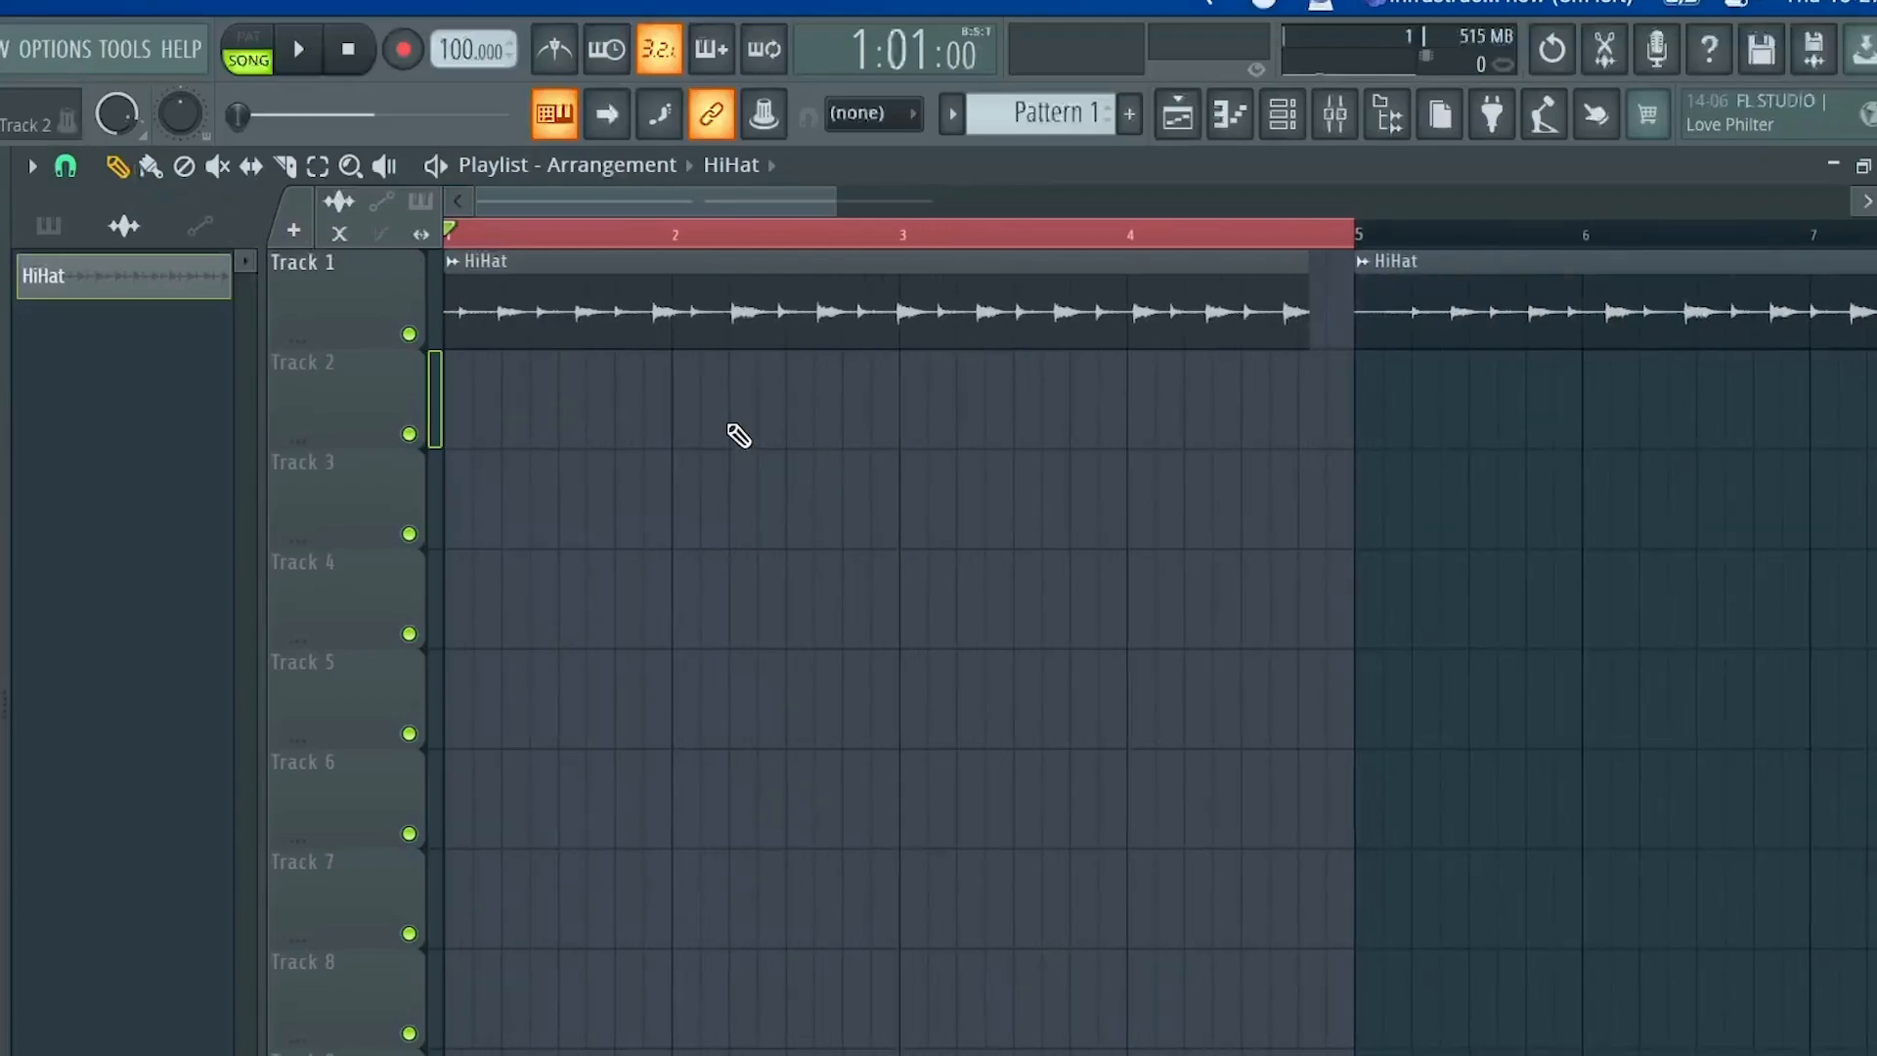
pyautogui.scroll(-2, 736, 438)
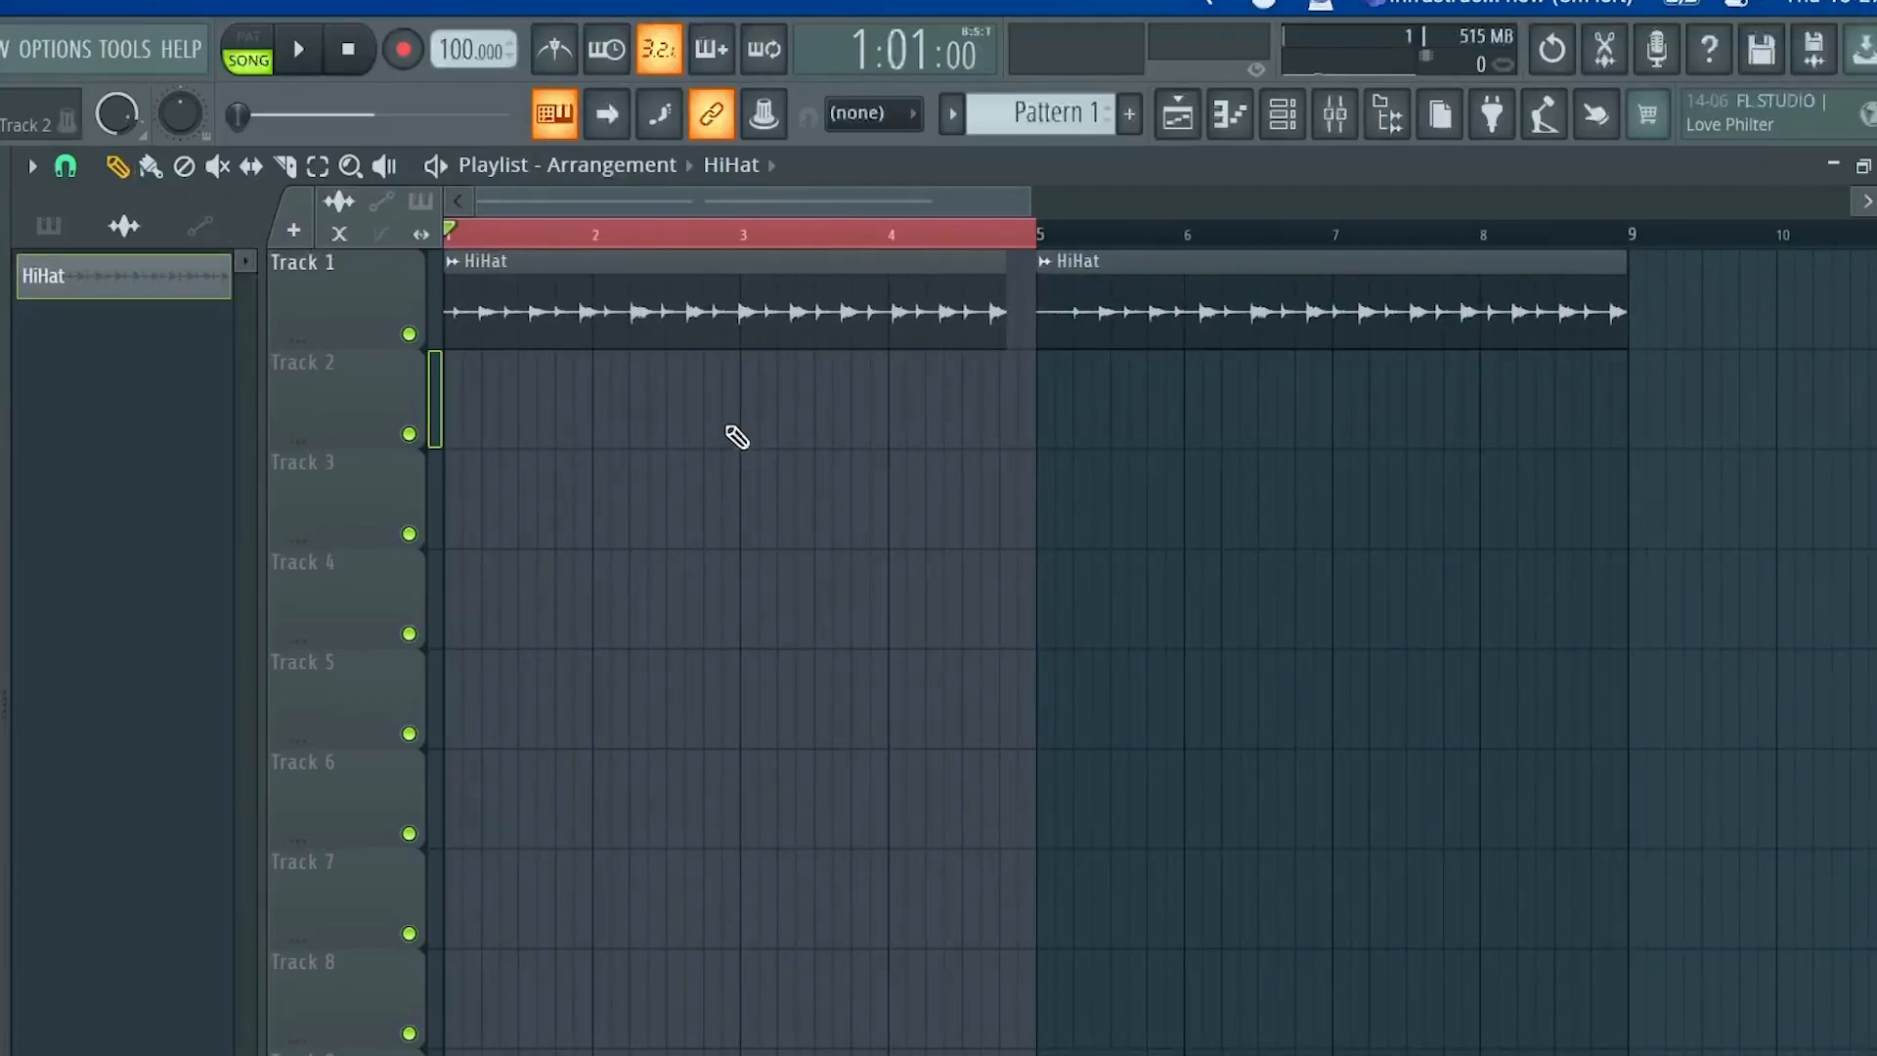
pyautogui.scroll(1, 735, 437)
pyautogui.rightClick(1144, 284)
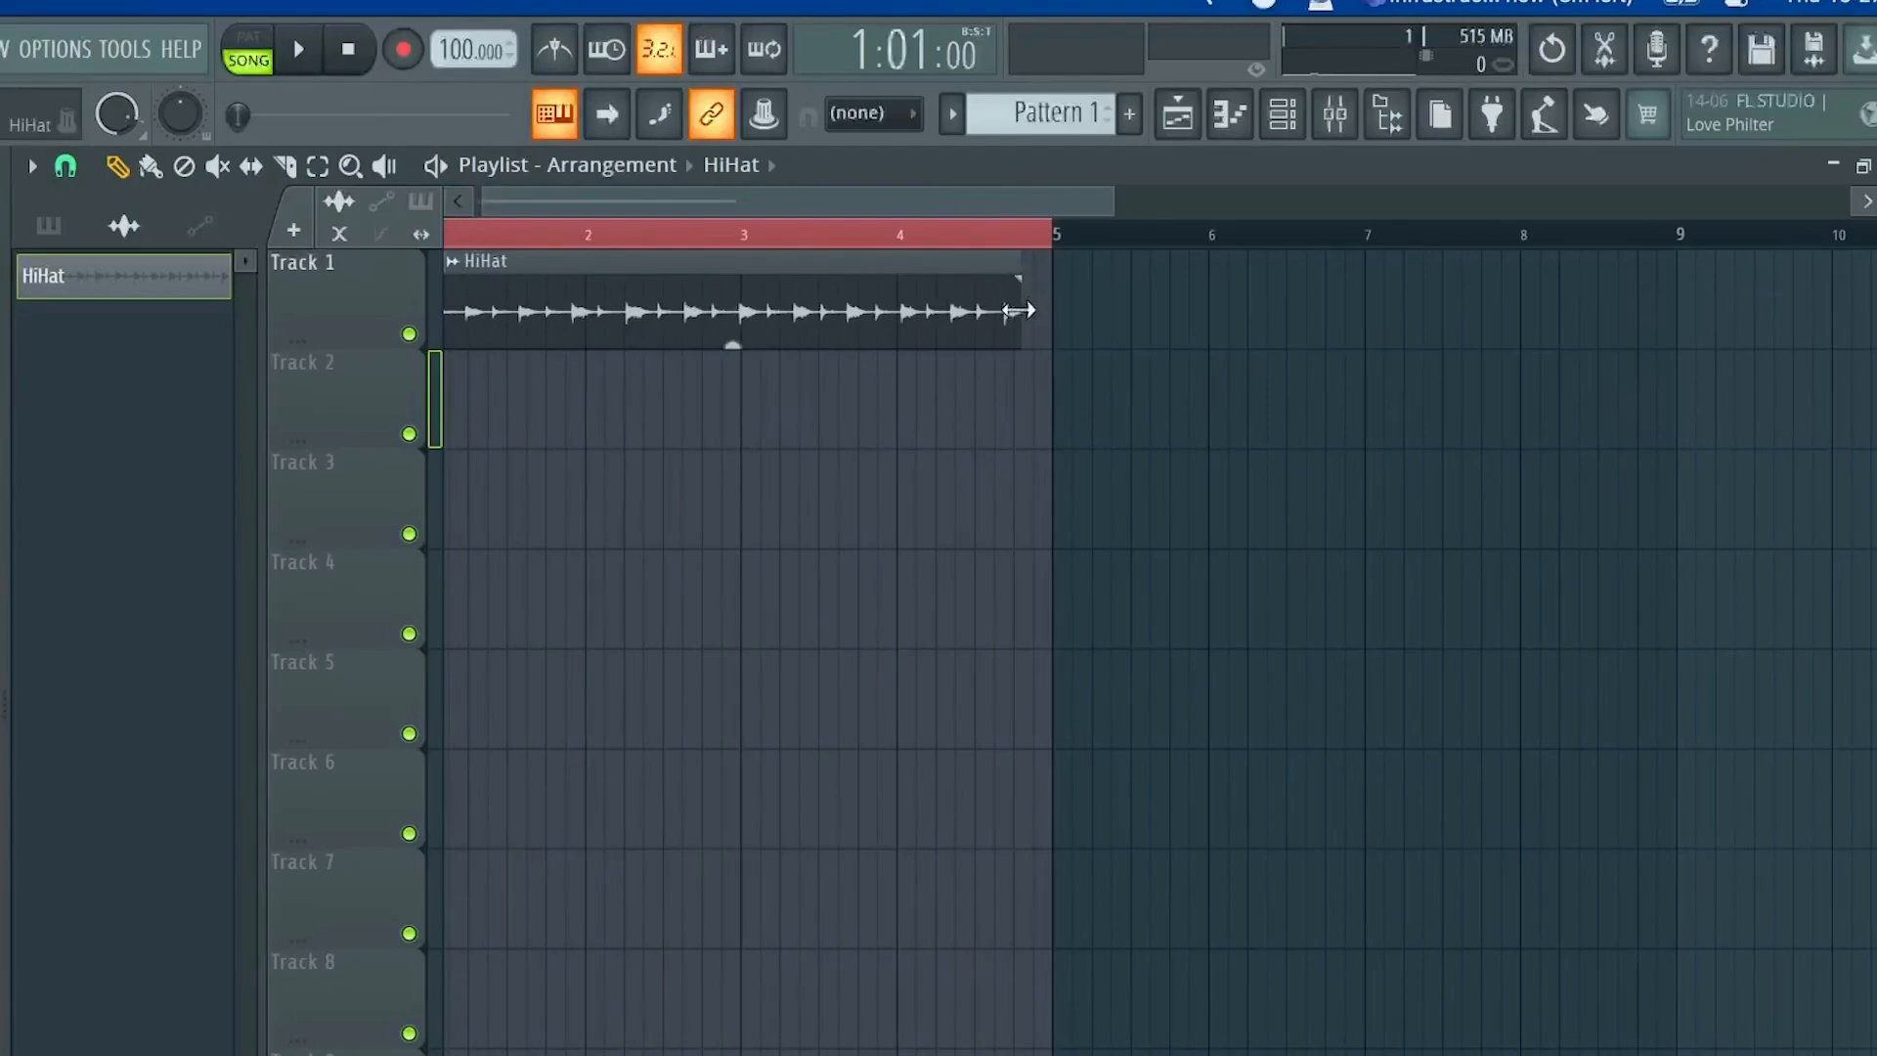
# Stretch the HiHat clip to end exactly at bar 5 and place another HiHat clip directly after it
pyautogui.moveTo(1025, 311); pyautogui.dragTo(1062, 311)
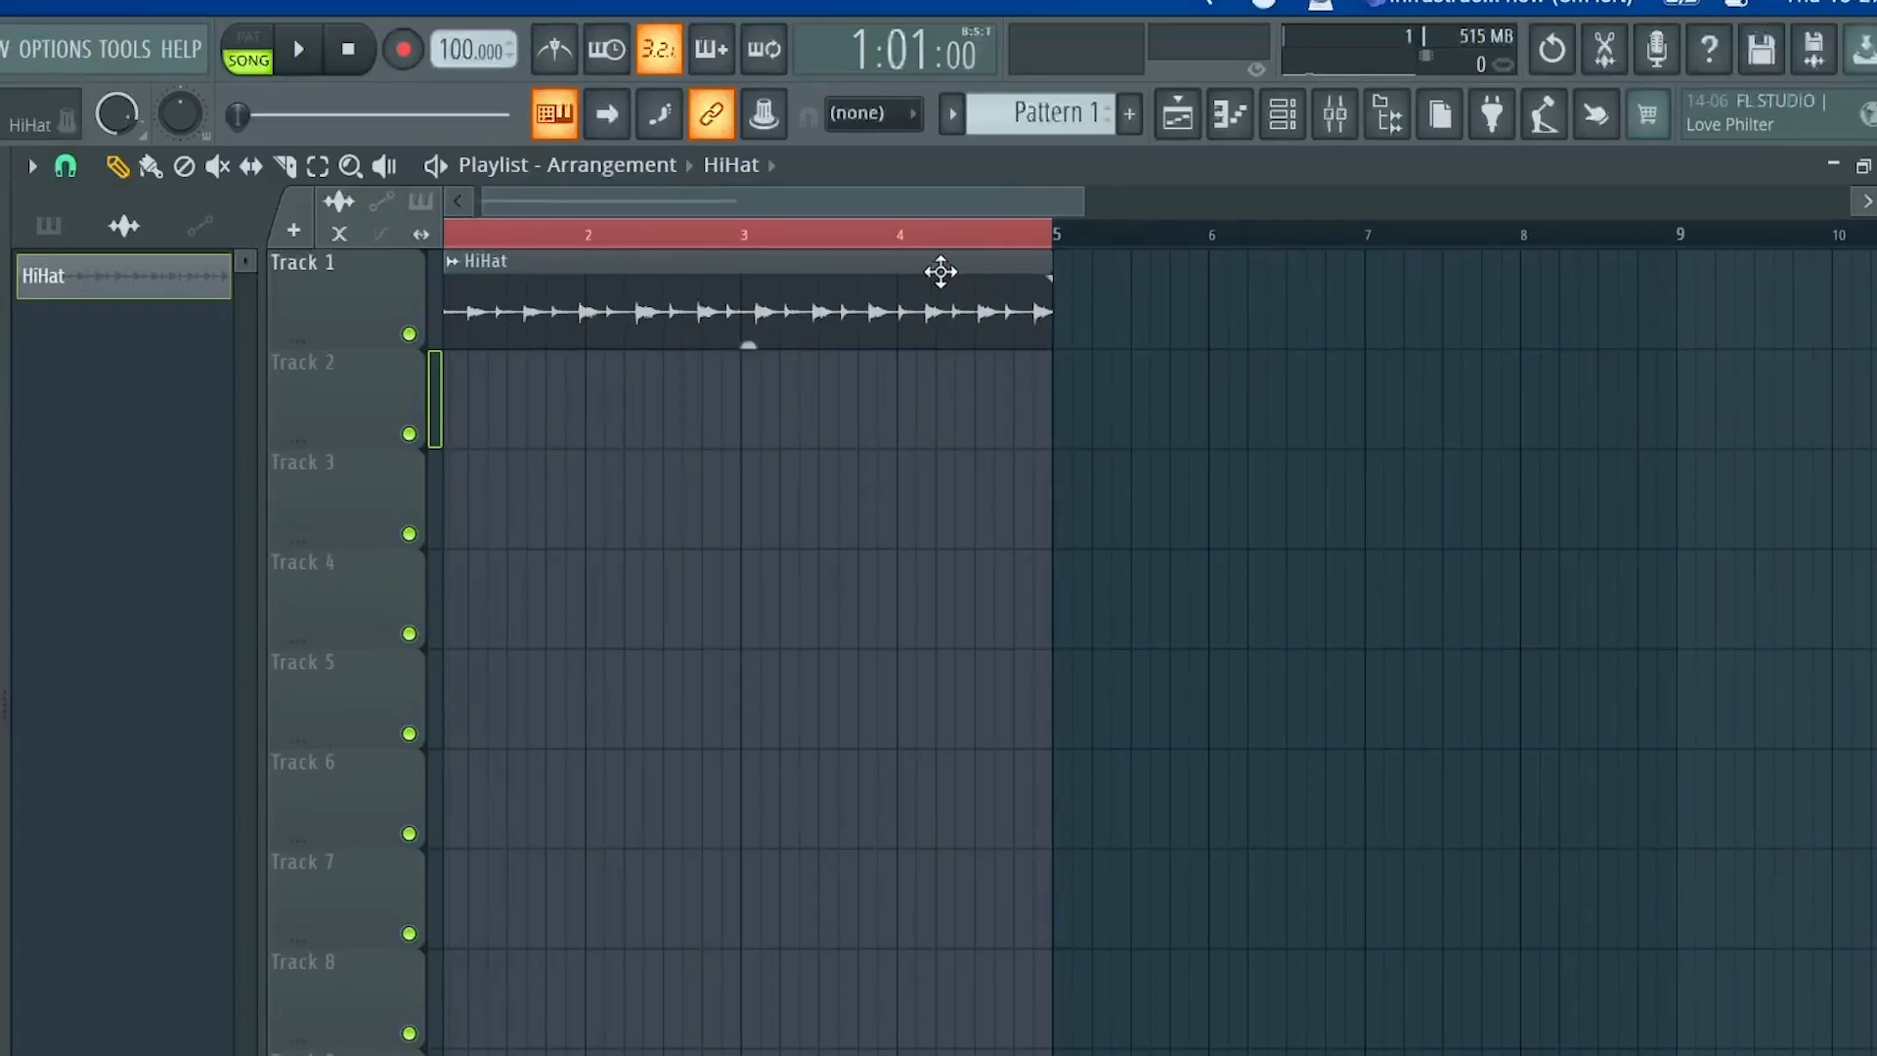
pyautogui.click(1052, 252)
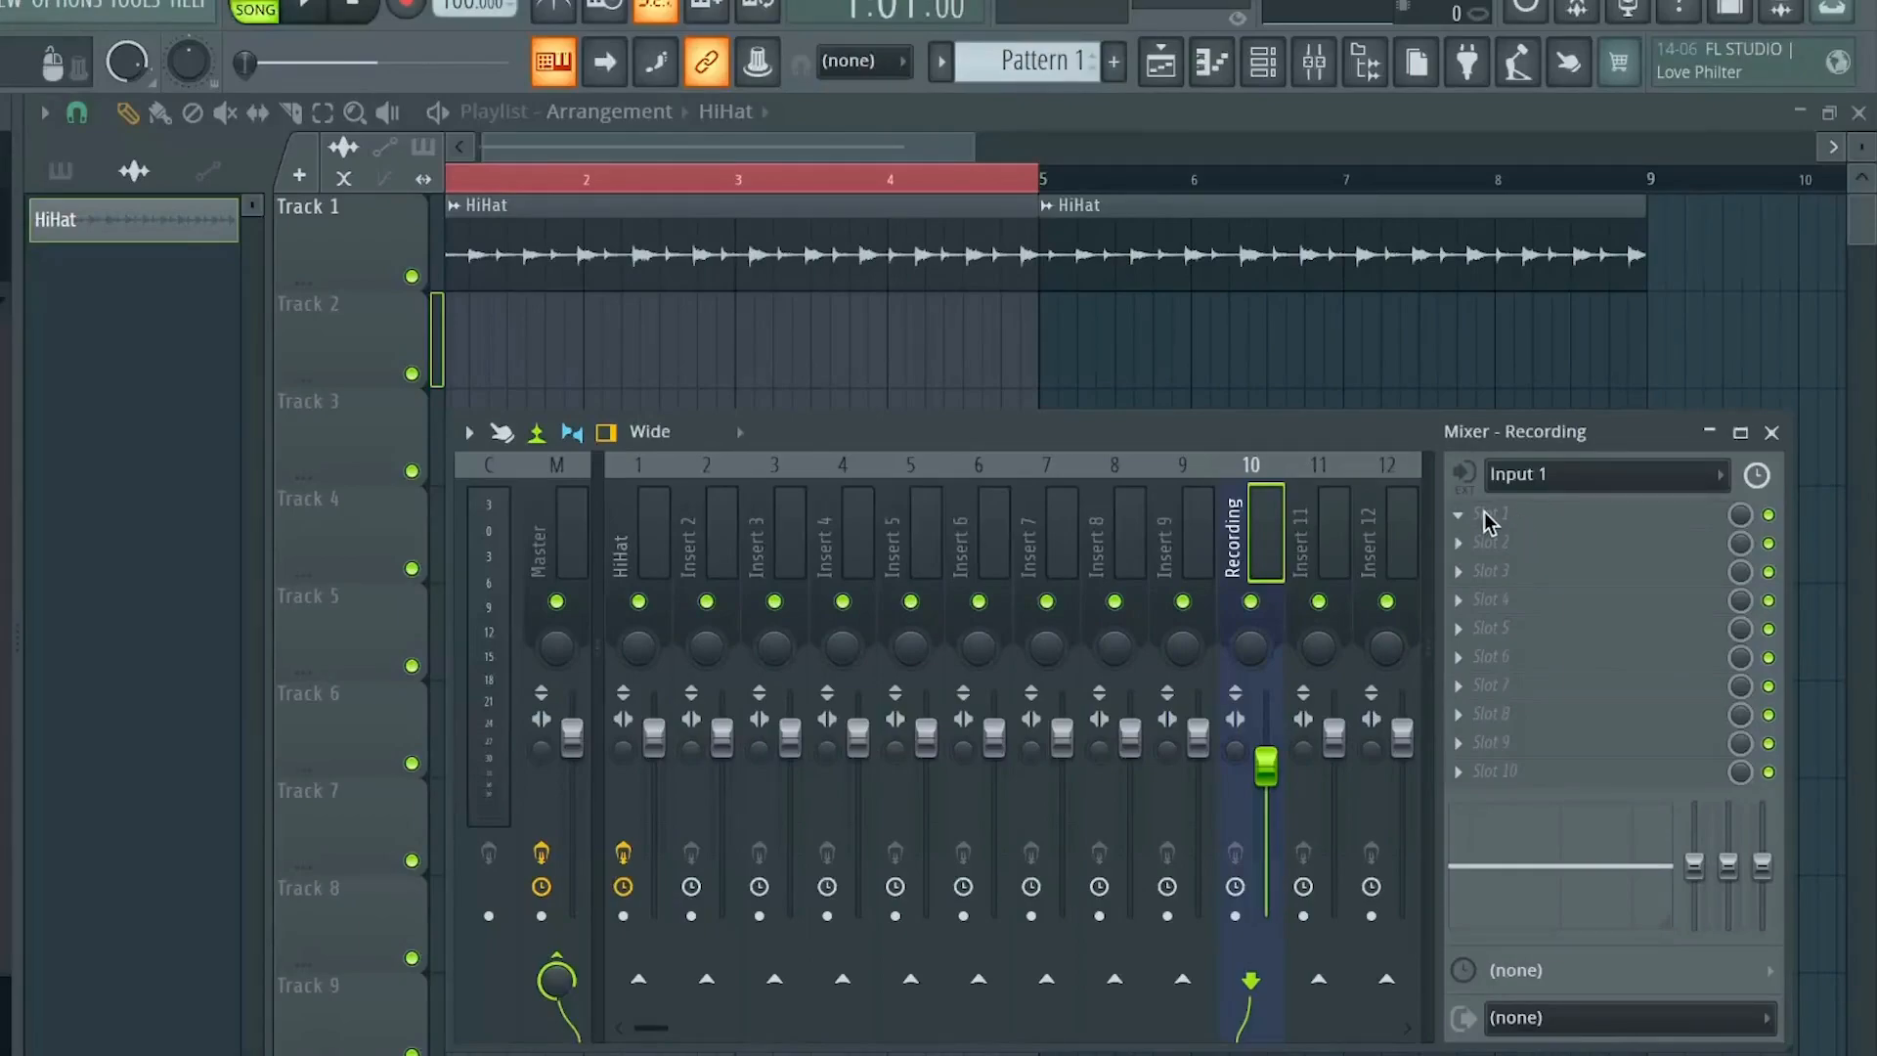
# Add Fruity Limiter to the Recording track's first effect slot, with its noise gate threshold at -31 dB and the gate gain lowered
pyautogui.click(1511, 523)
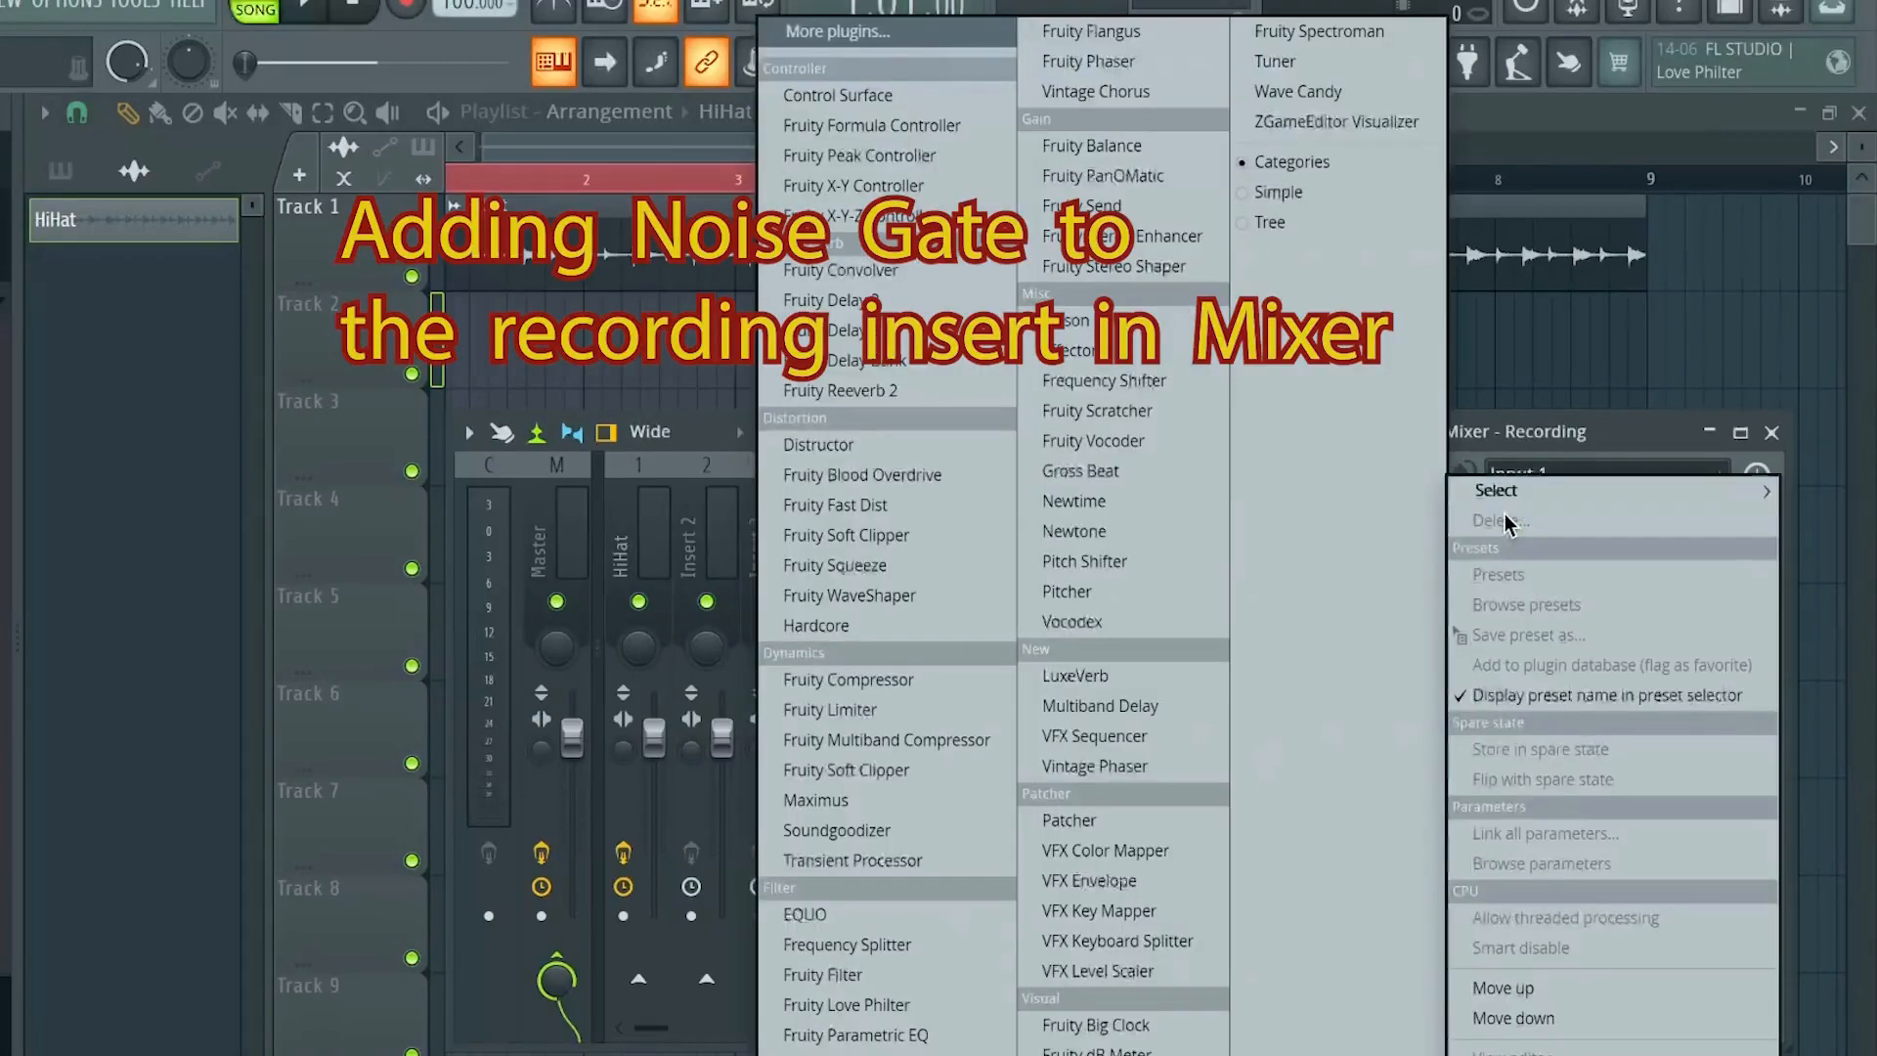
pyautogui.click(945, 707)
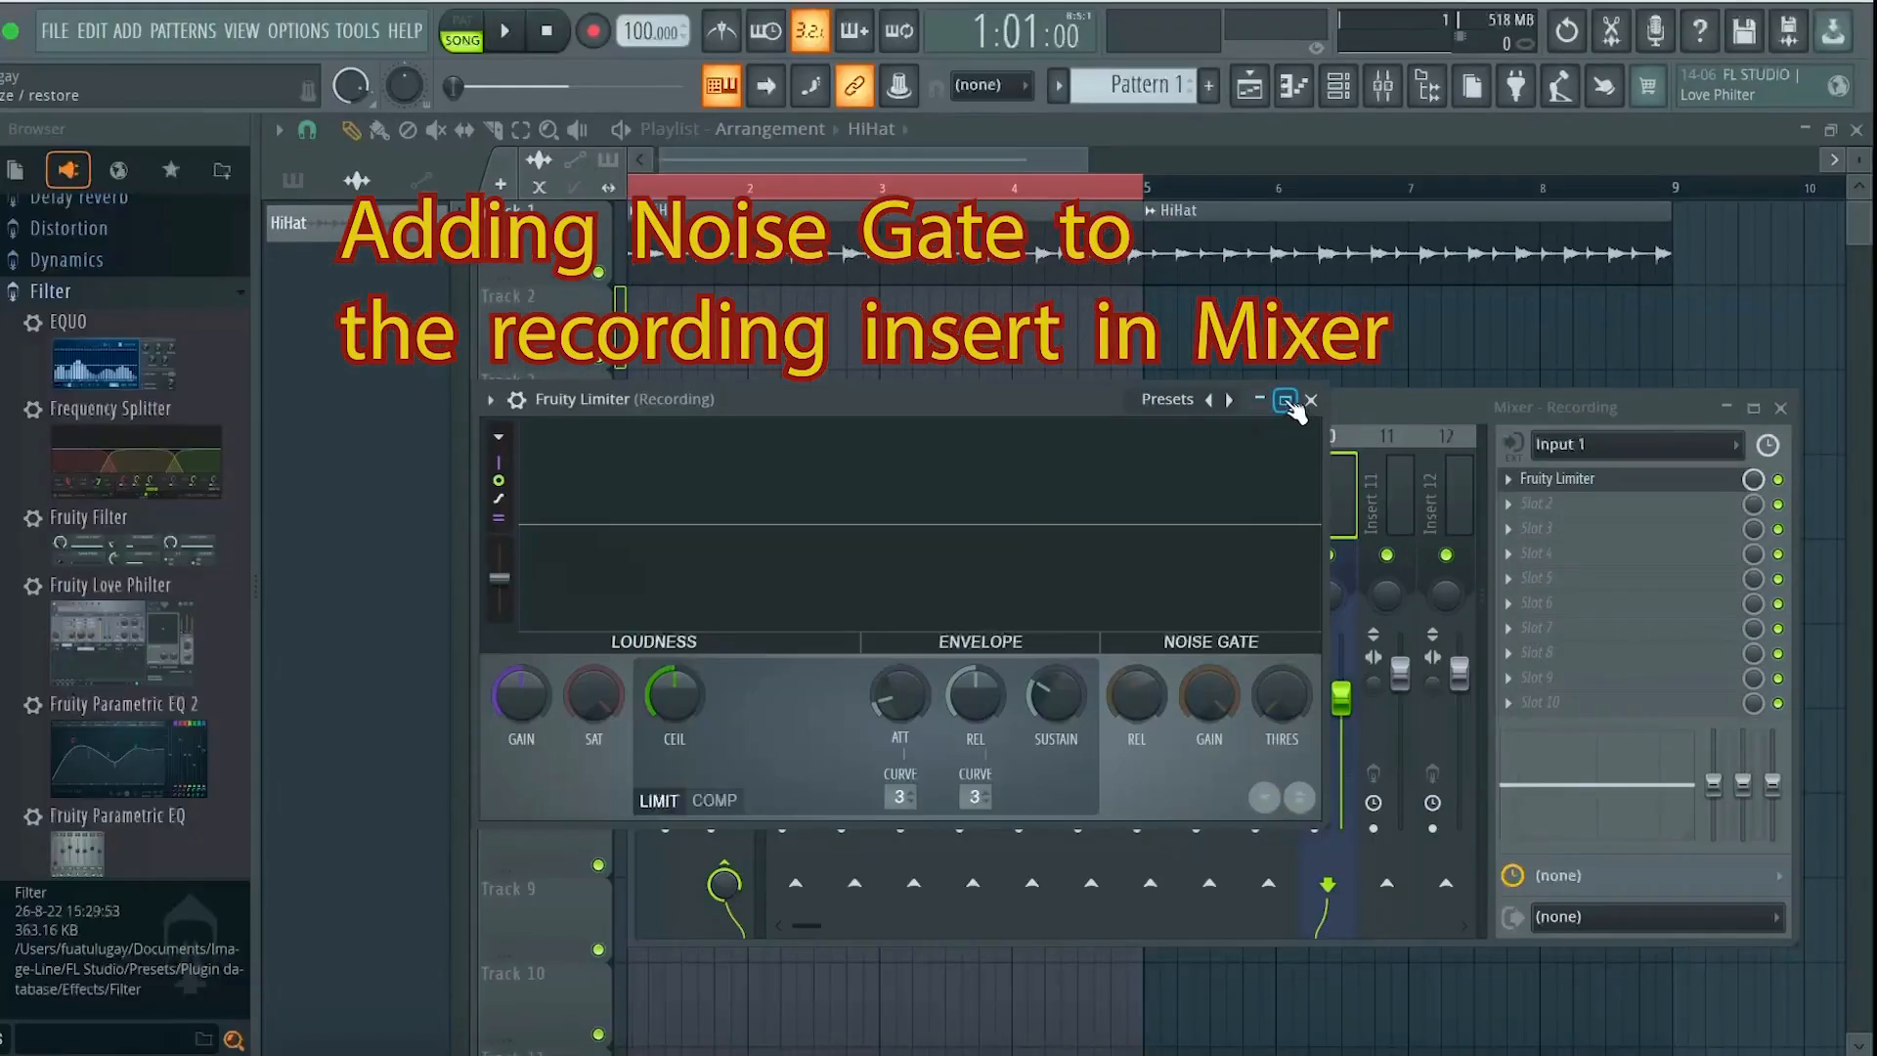
pyautogui.click(1201, 422)
pyautogui.moveTo(1830, 937); pyautogui.dragTo(1830, 1007)
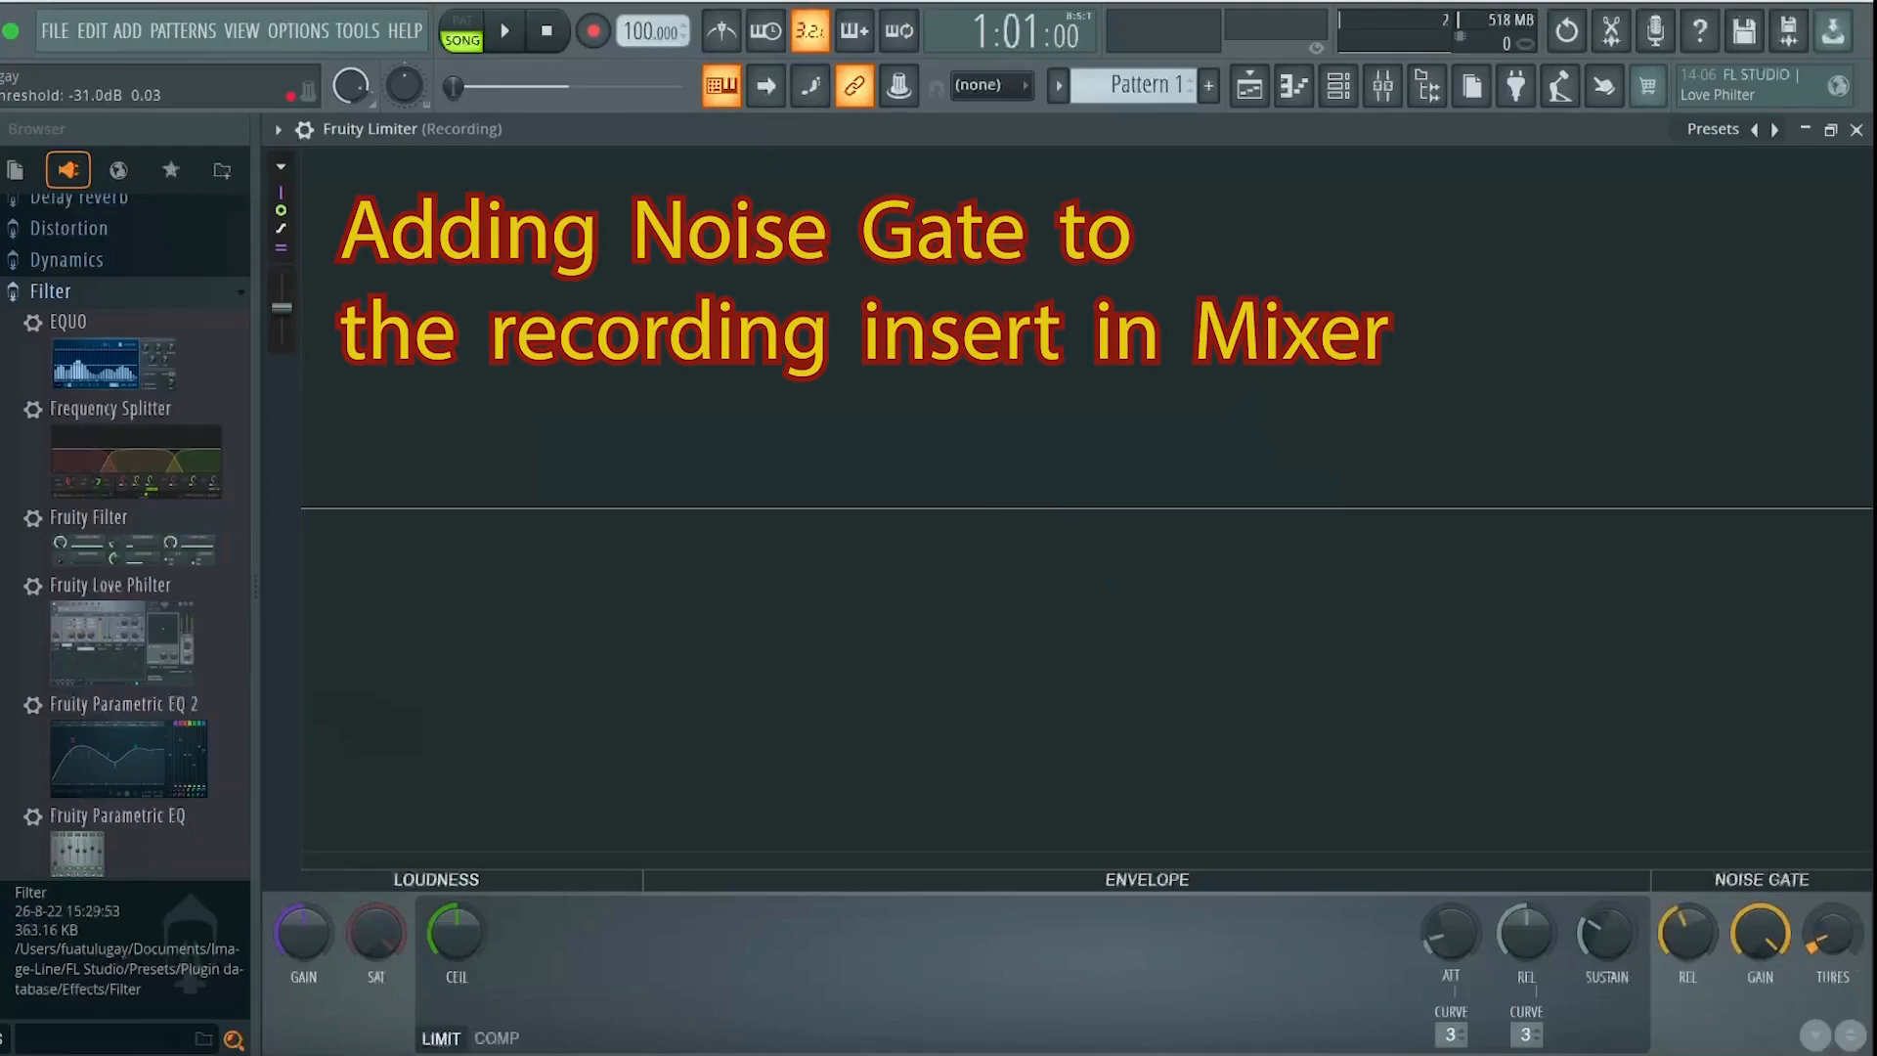
pyautogui.moveTo(1760, 934); pyautogui.dragTo(1760, 988)
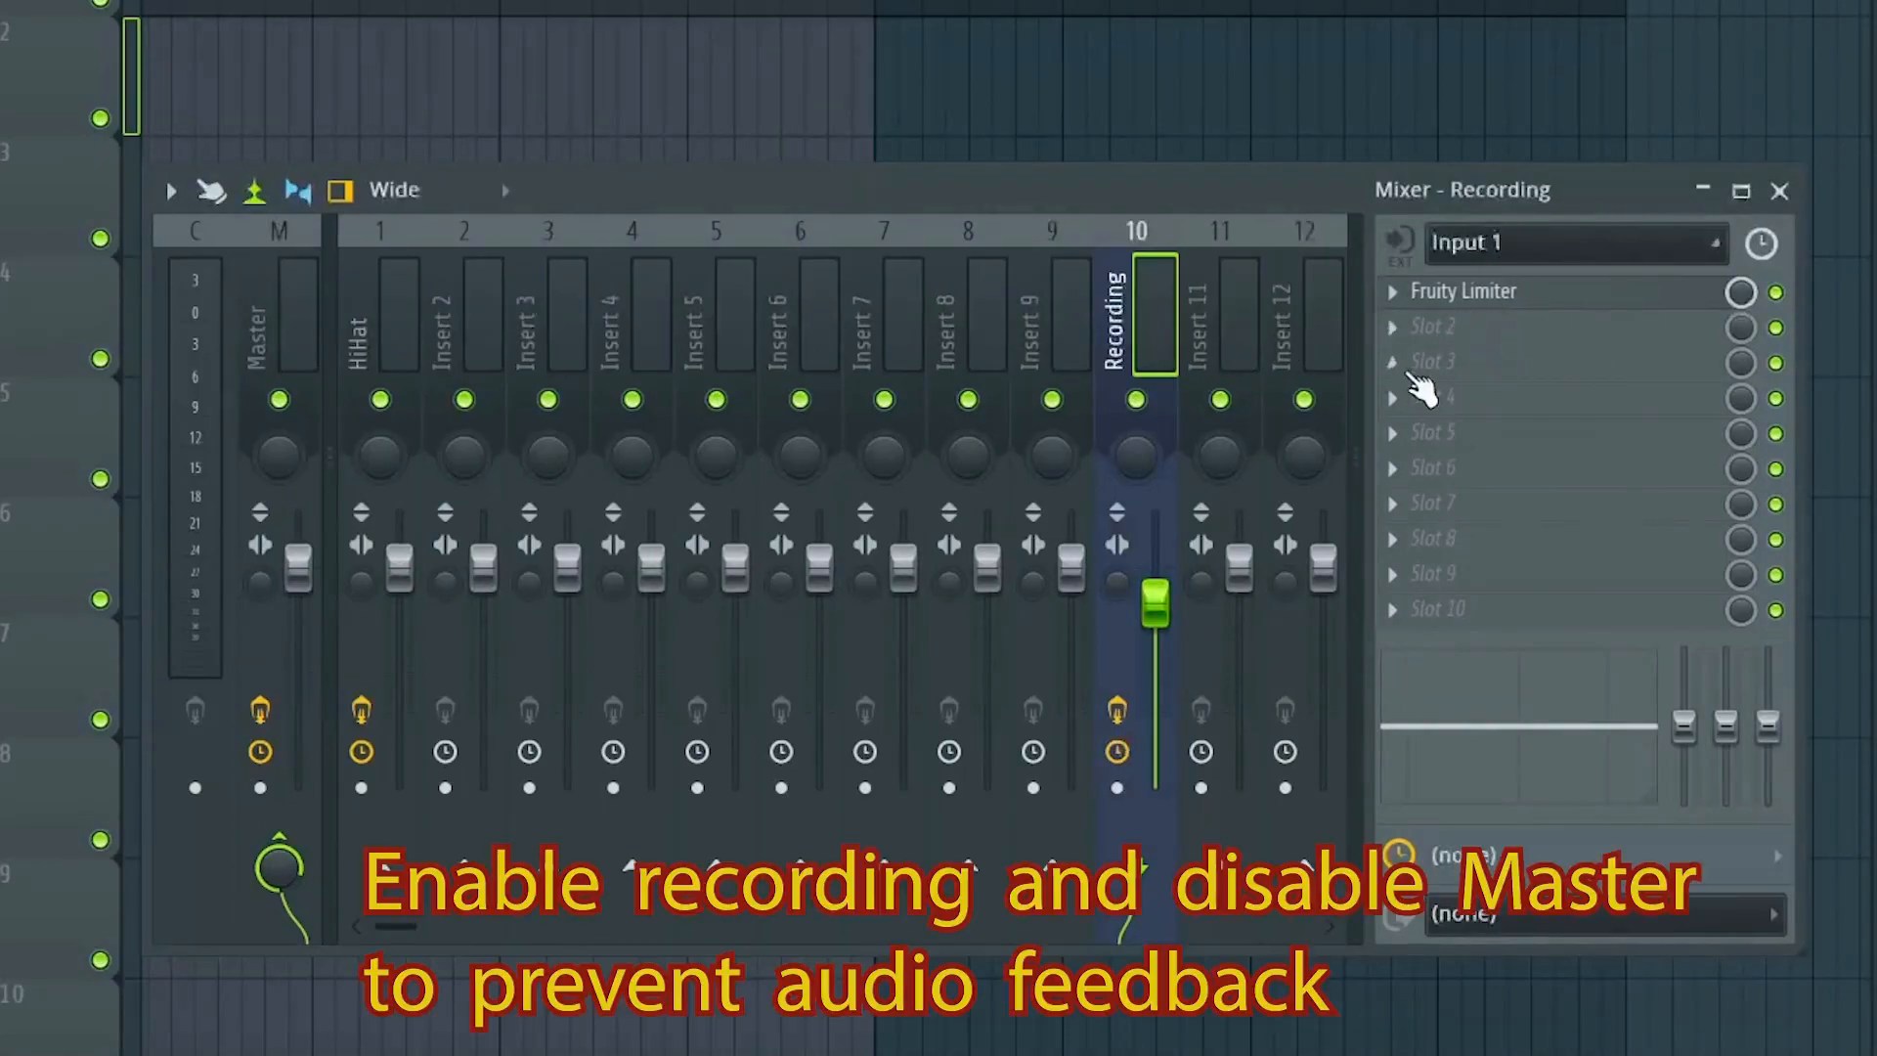
# Mute the Master track and arm the Recording track for audio recording, and hide the mixer
pyautogui.click(280, 400)
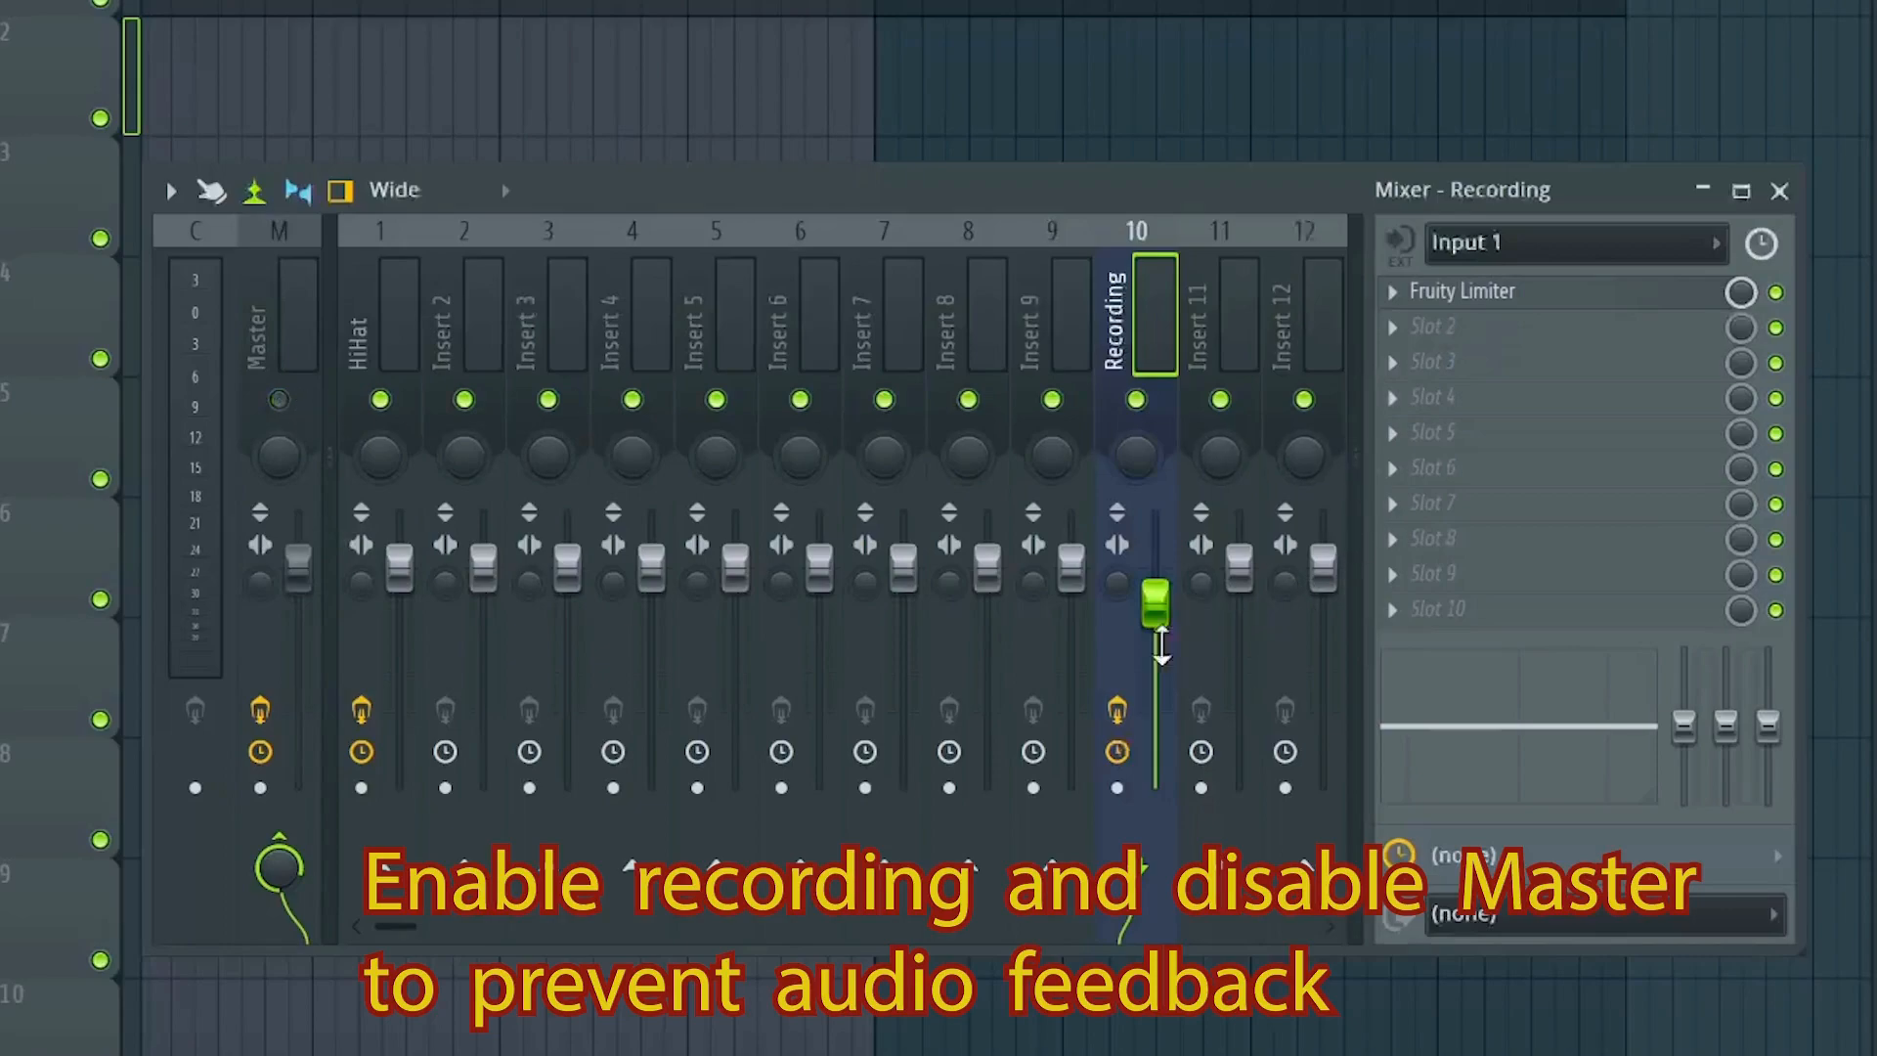
pyautogui.click(1118, 790)
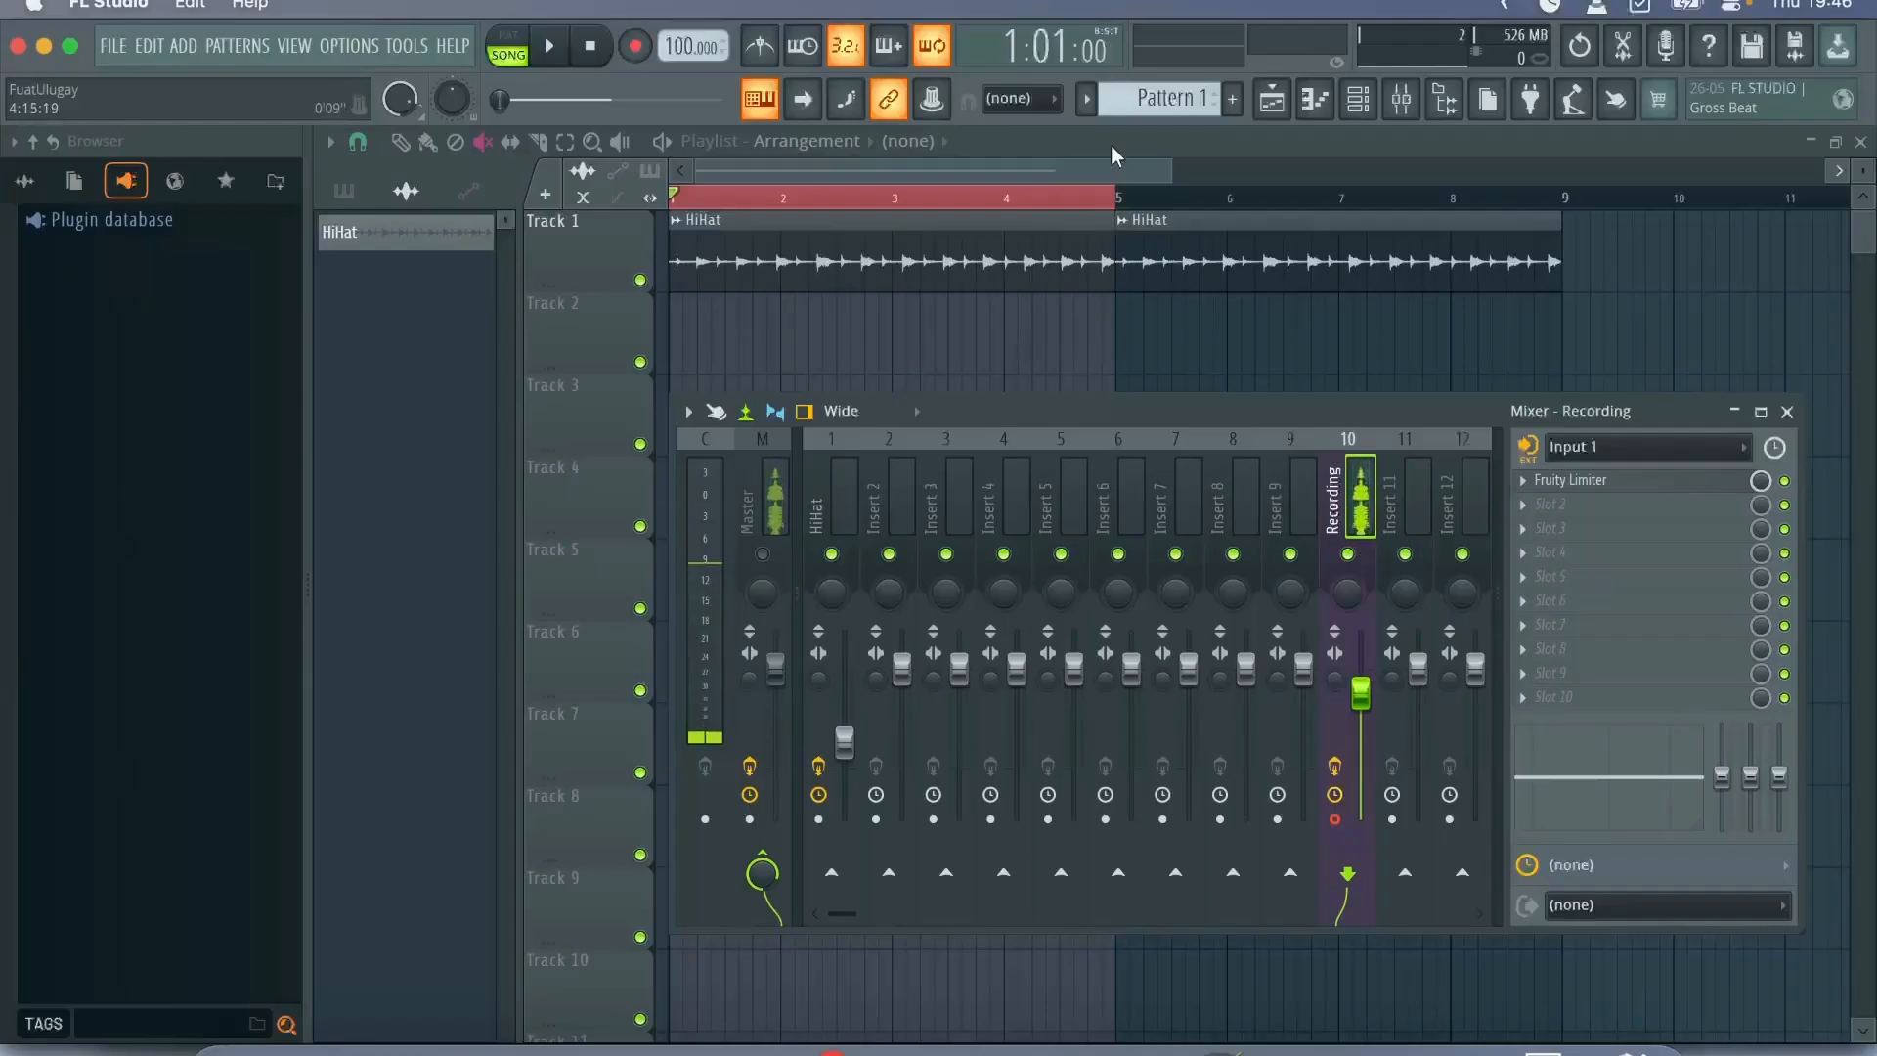
pyautogui.press('F9')
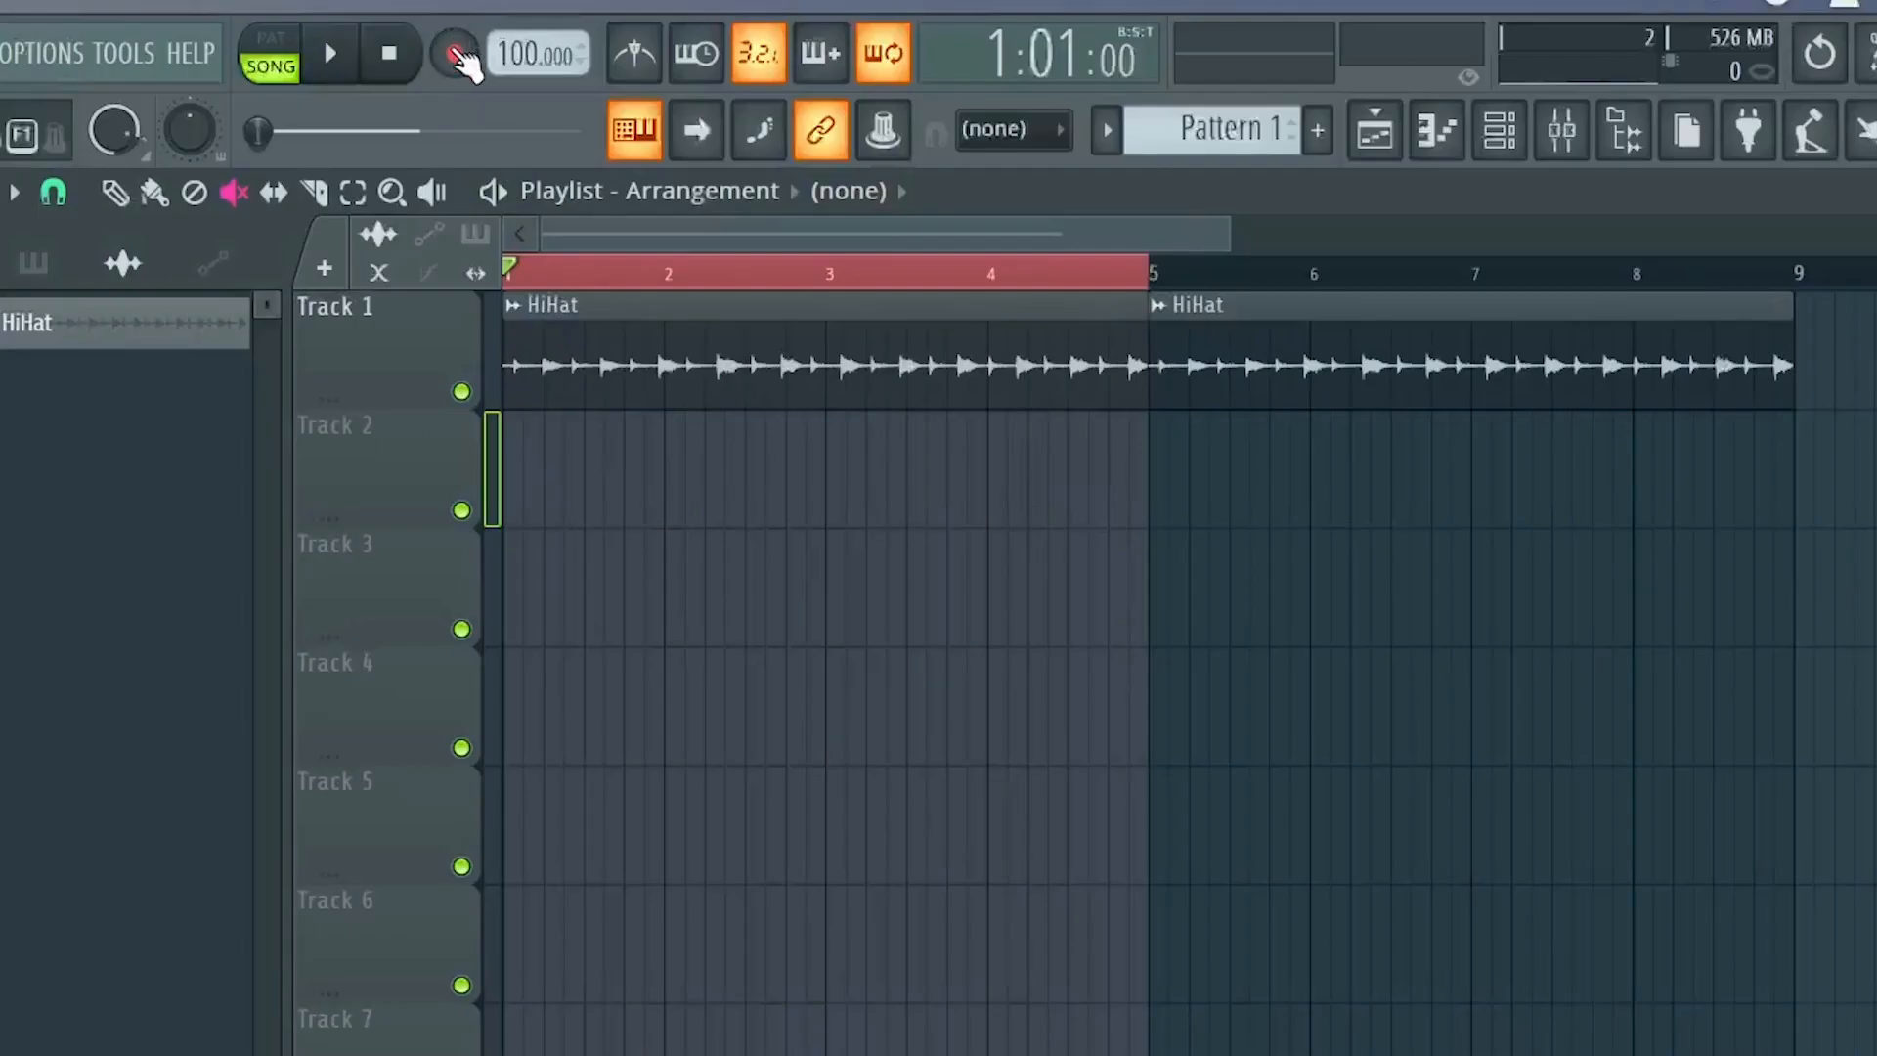
# With loop recording on, record audio into the playlist as audio clips over bars 1 to 4, stopping during the fourth take
pyautogui.click(894, 51)
pyautogui.click(896, 54)
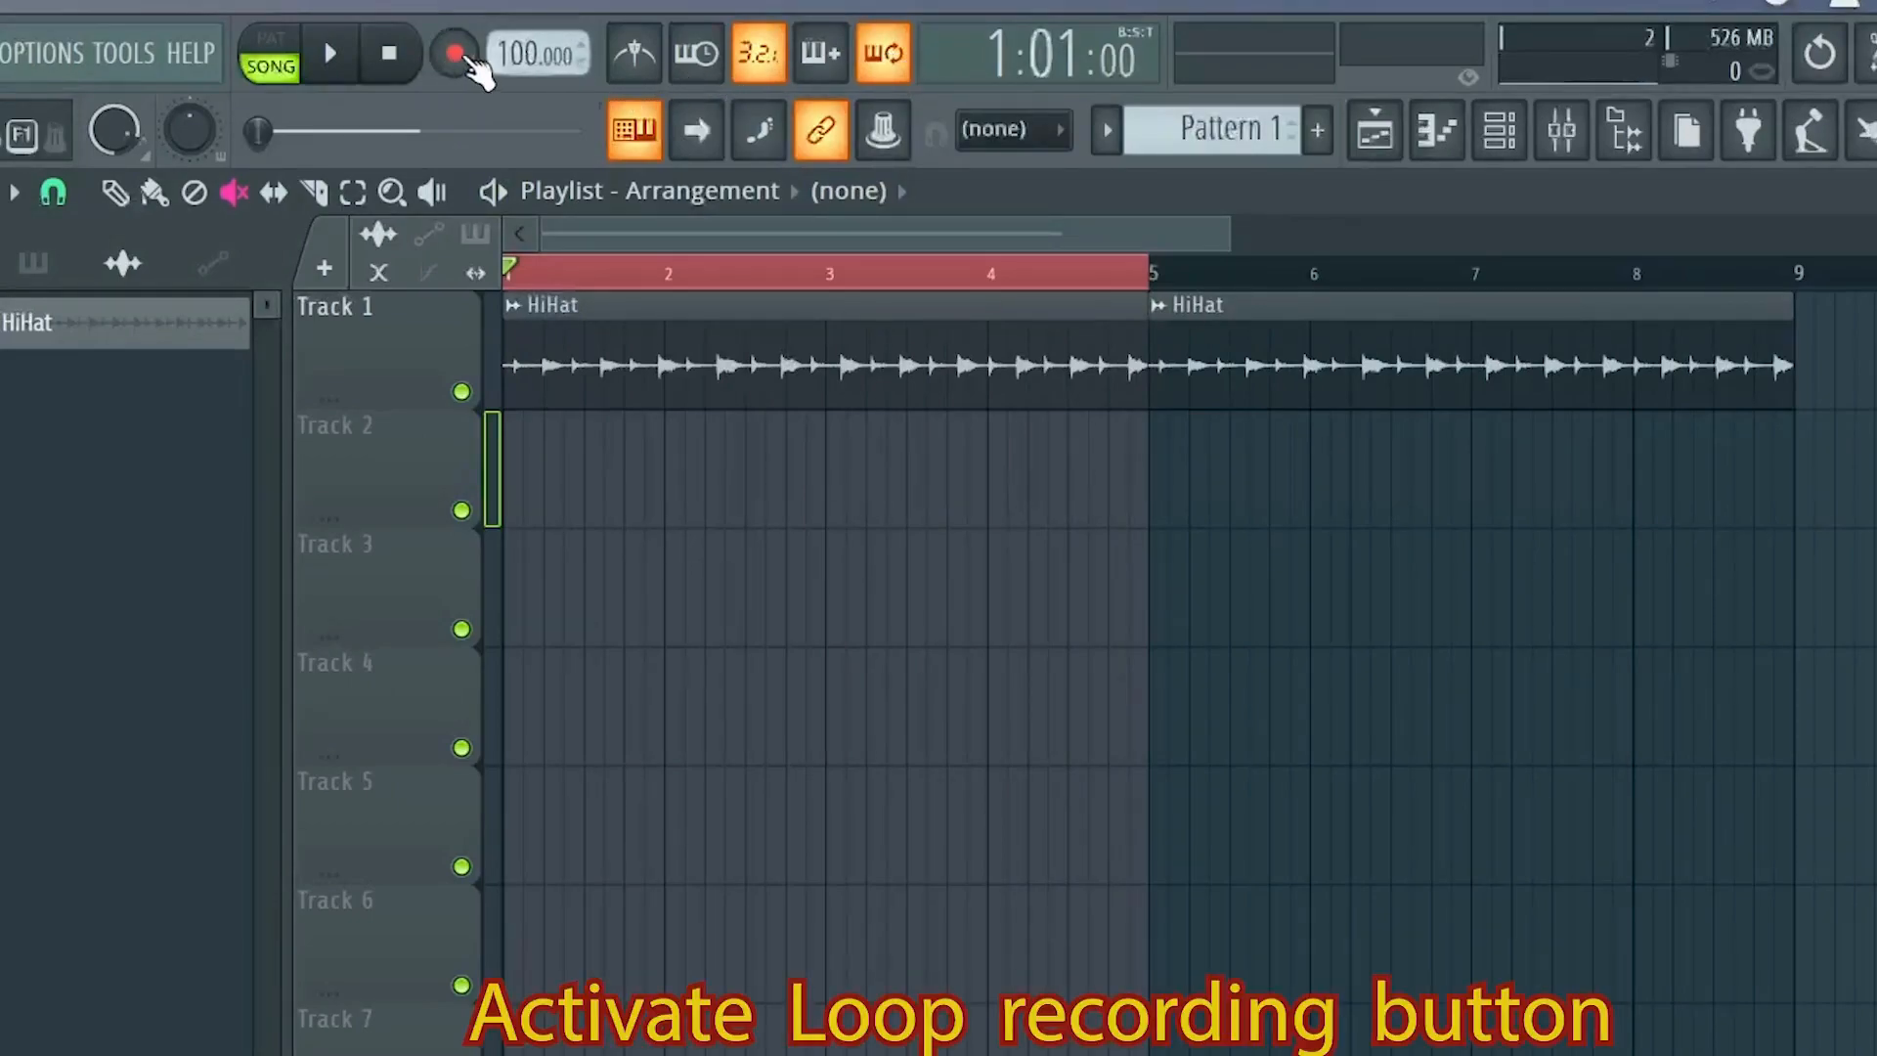
pyautogui.click(455, 55)
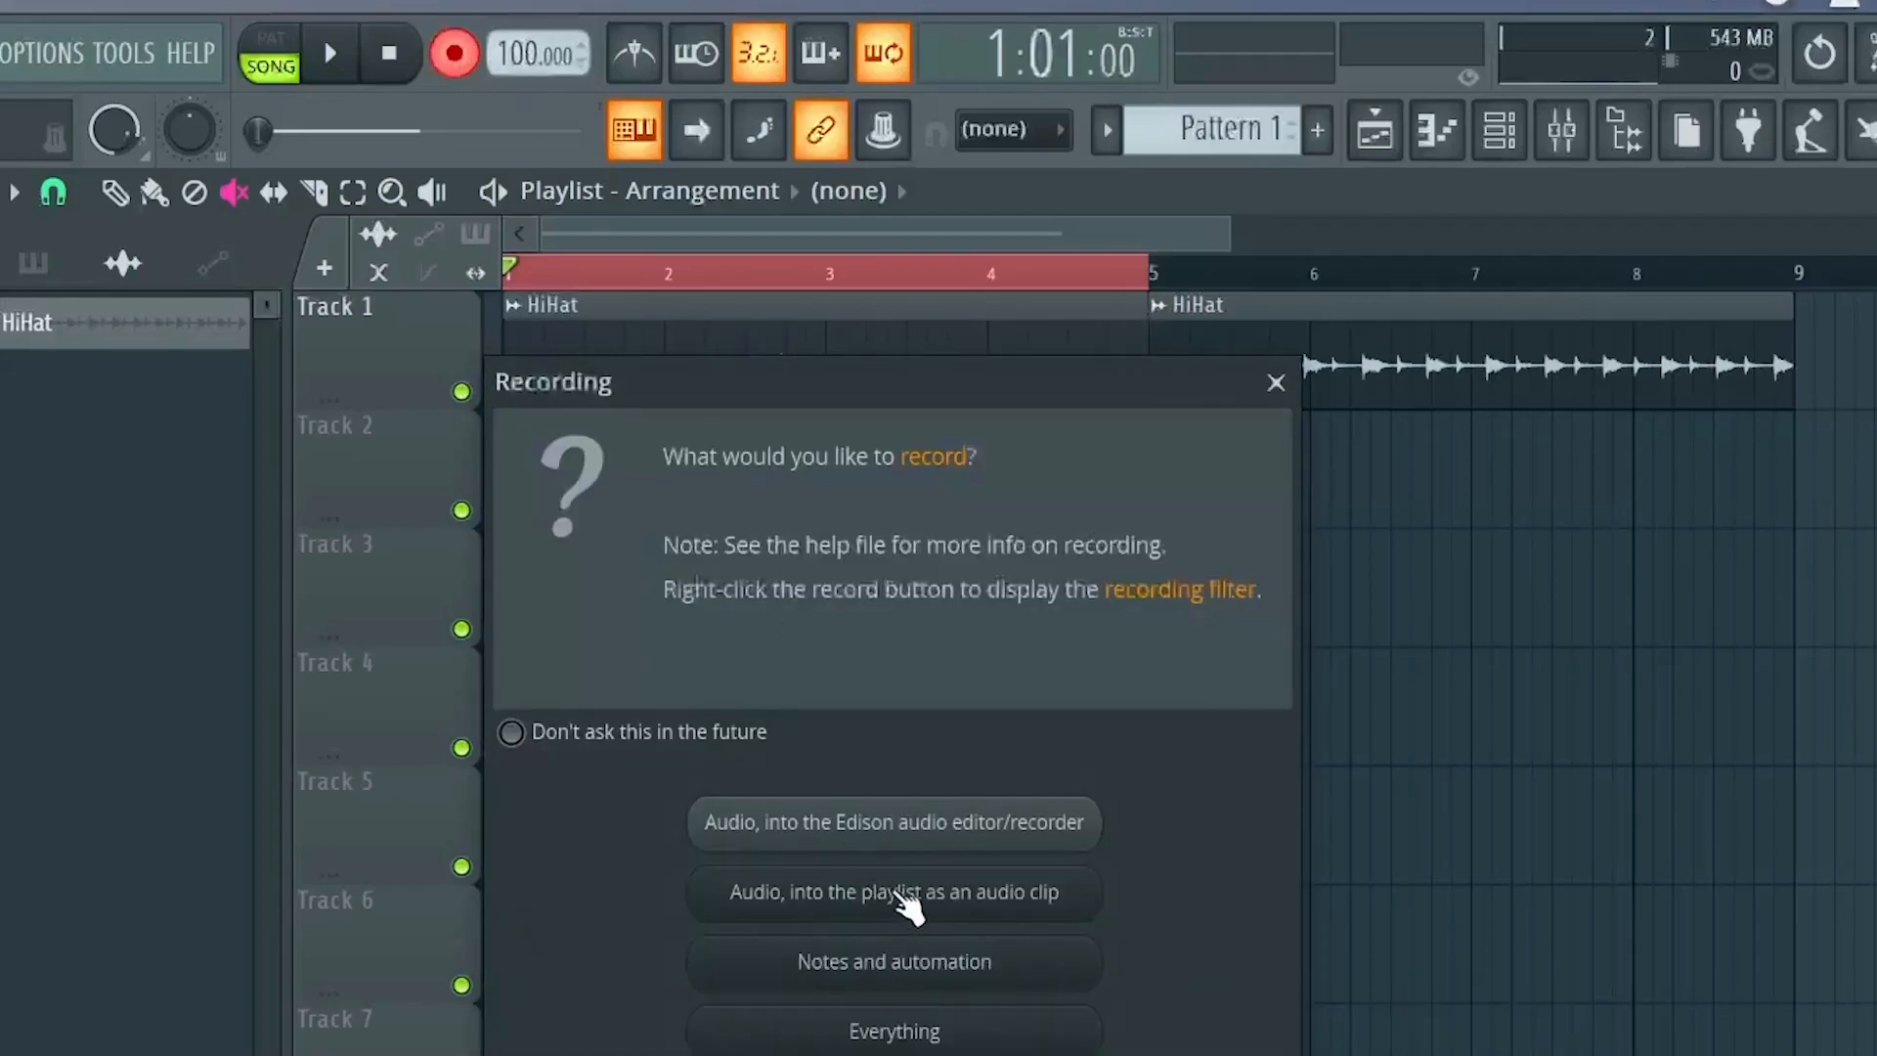
pyautogui.click(939, 905)
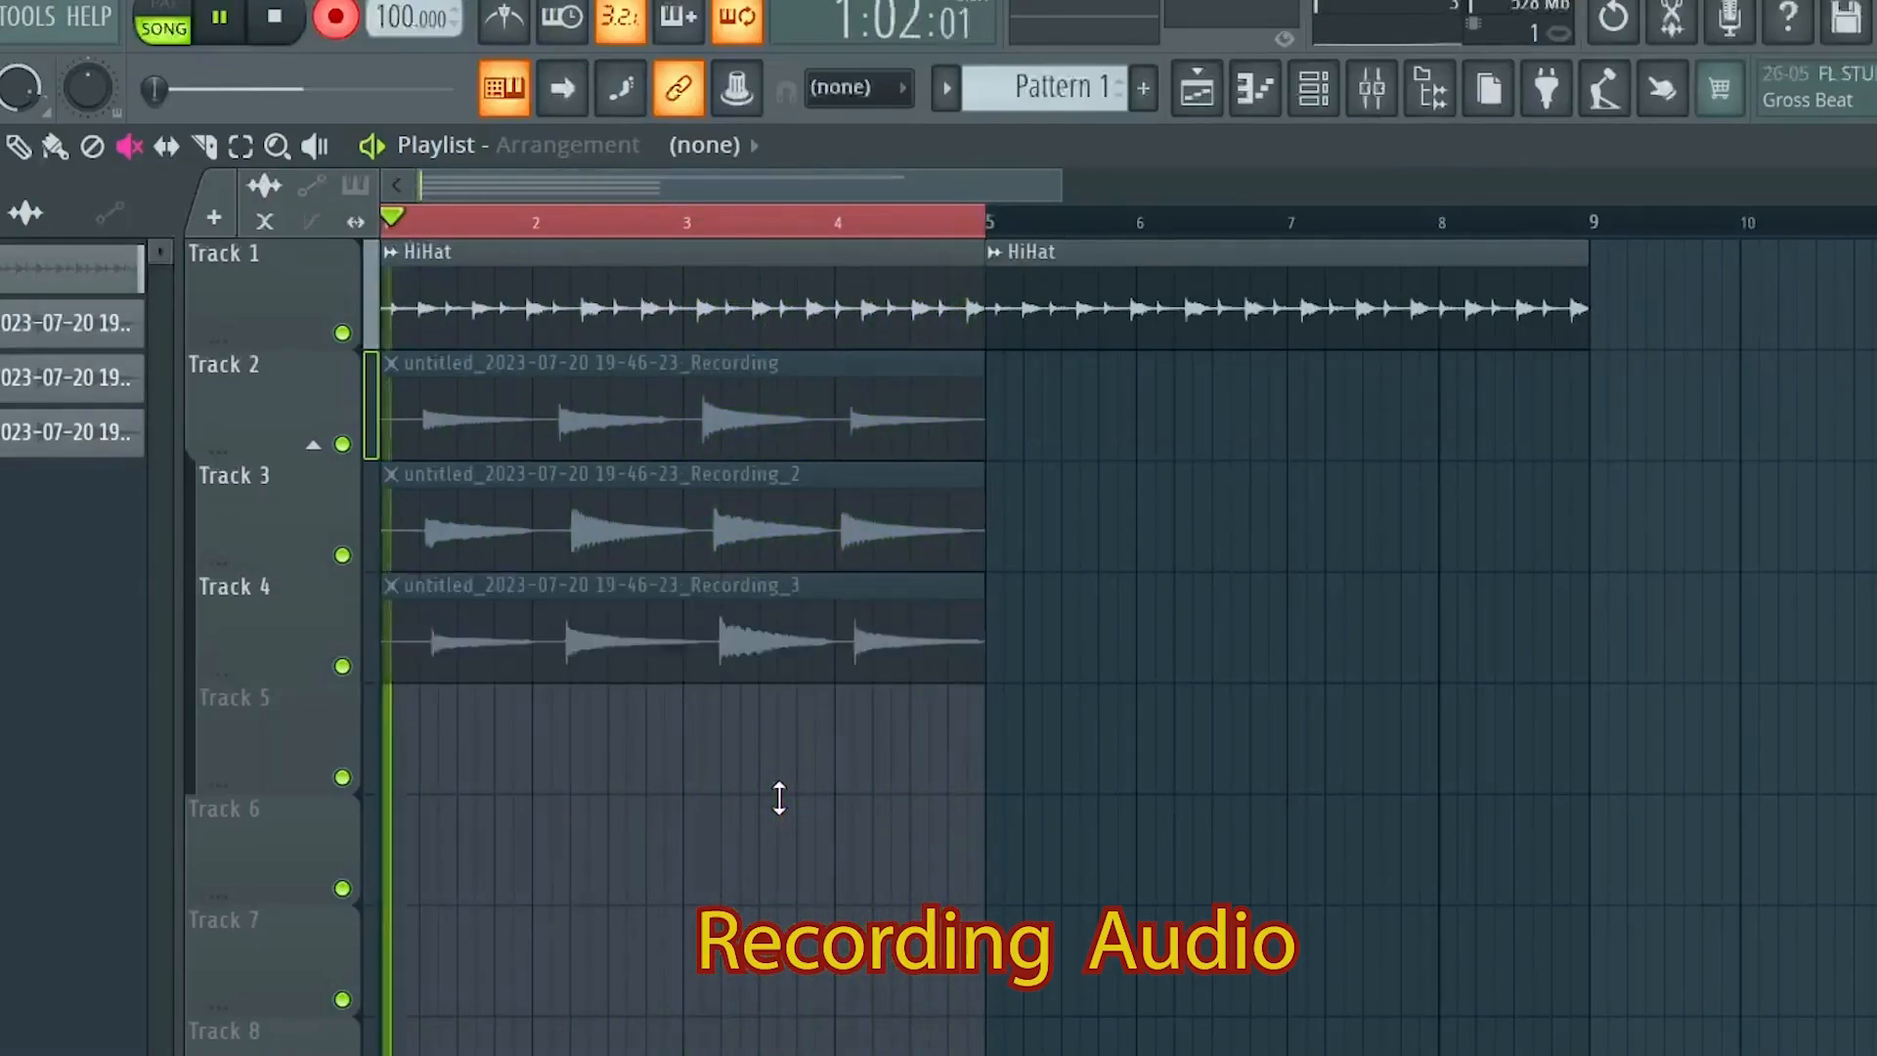
pyautogui.click(269, 22)
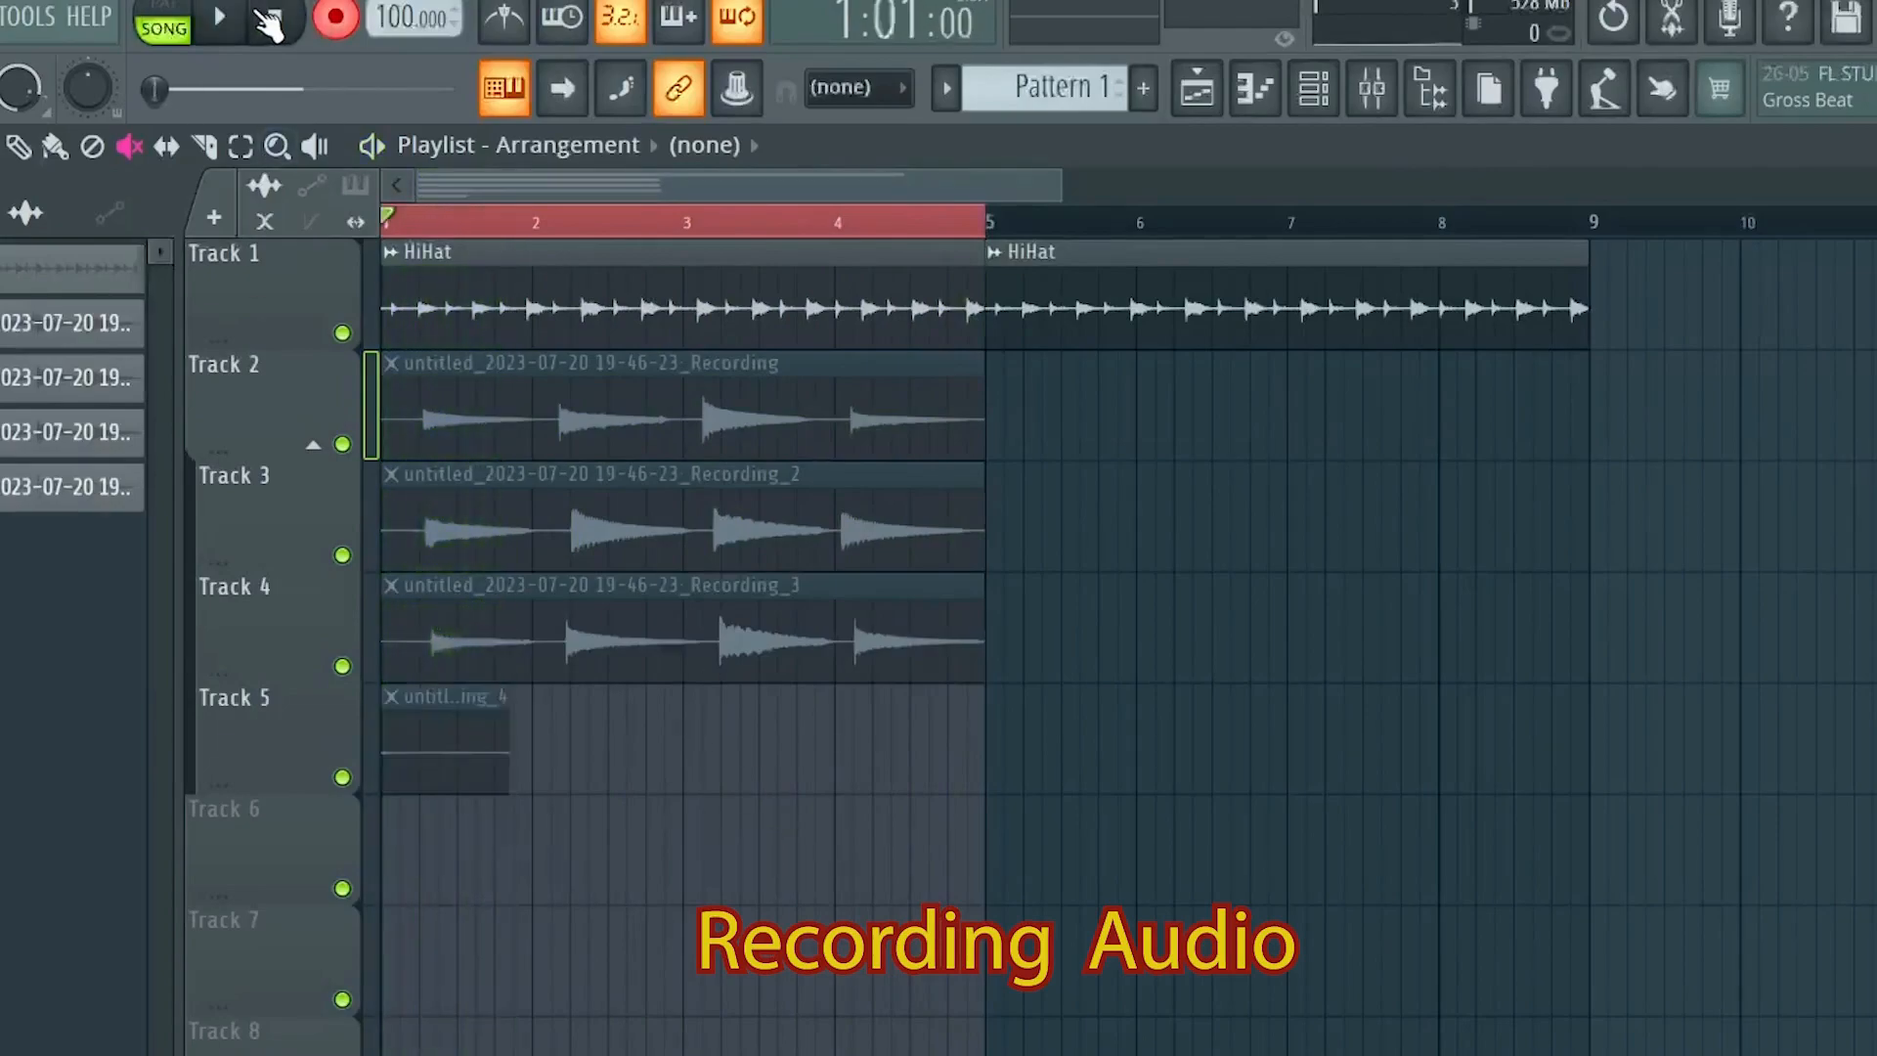
# Delete Track 5 with the incomplete fourth take, and unmute the first recorded take on Track 2
pyautogui.rightClick(274, 728)
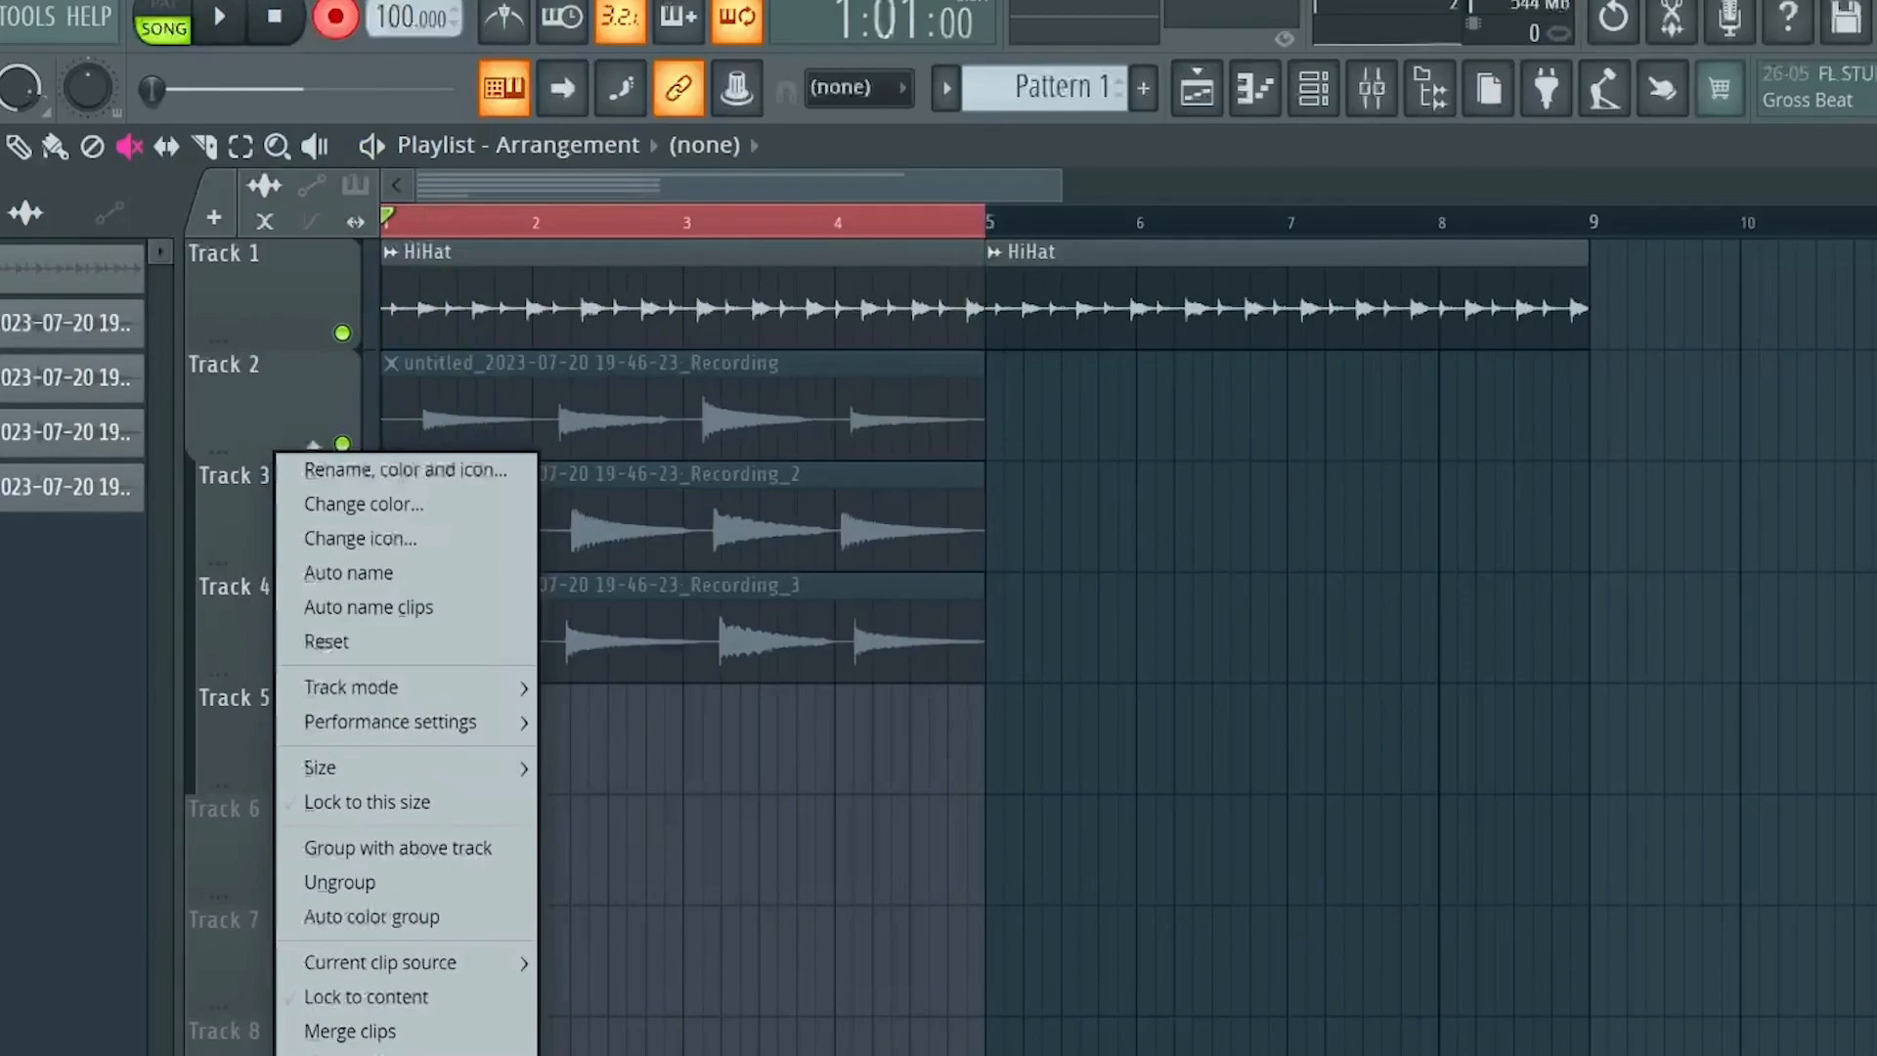
pyautogui.click(367, 1054)
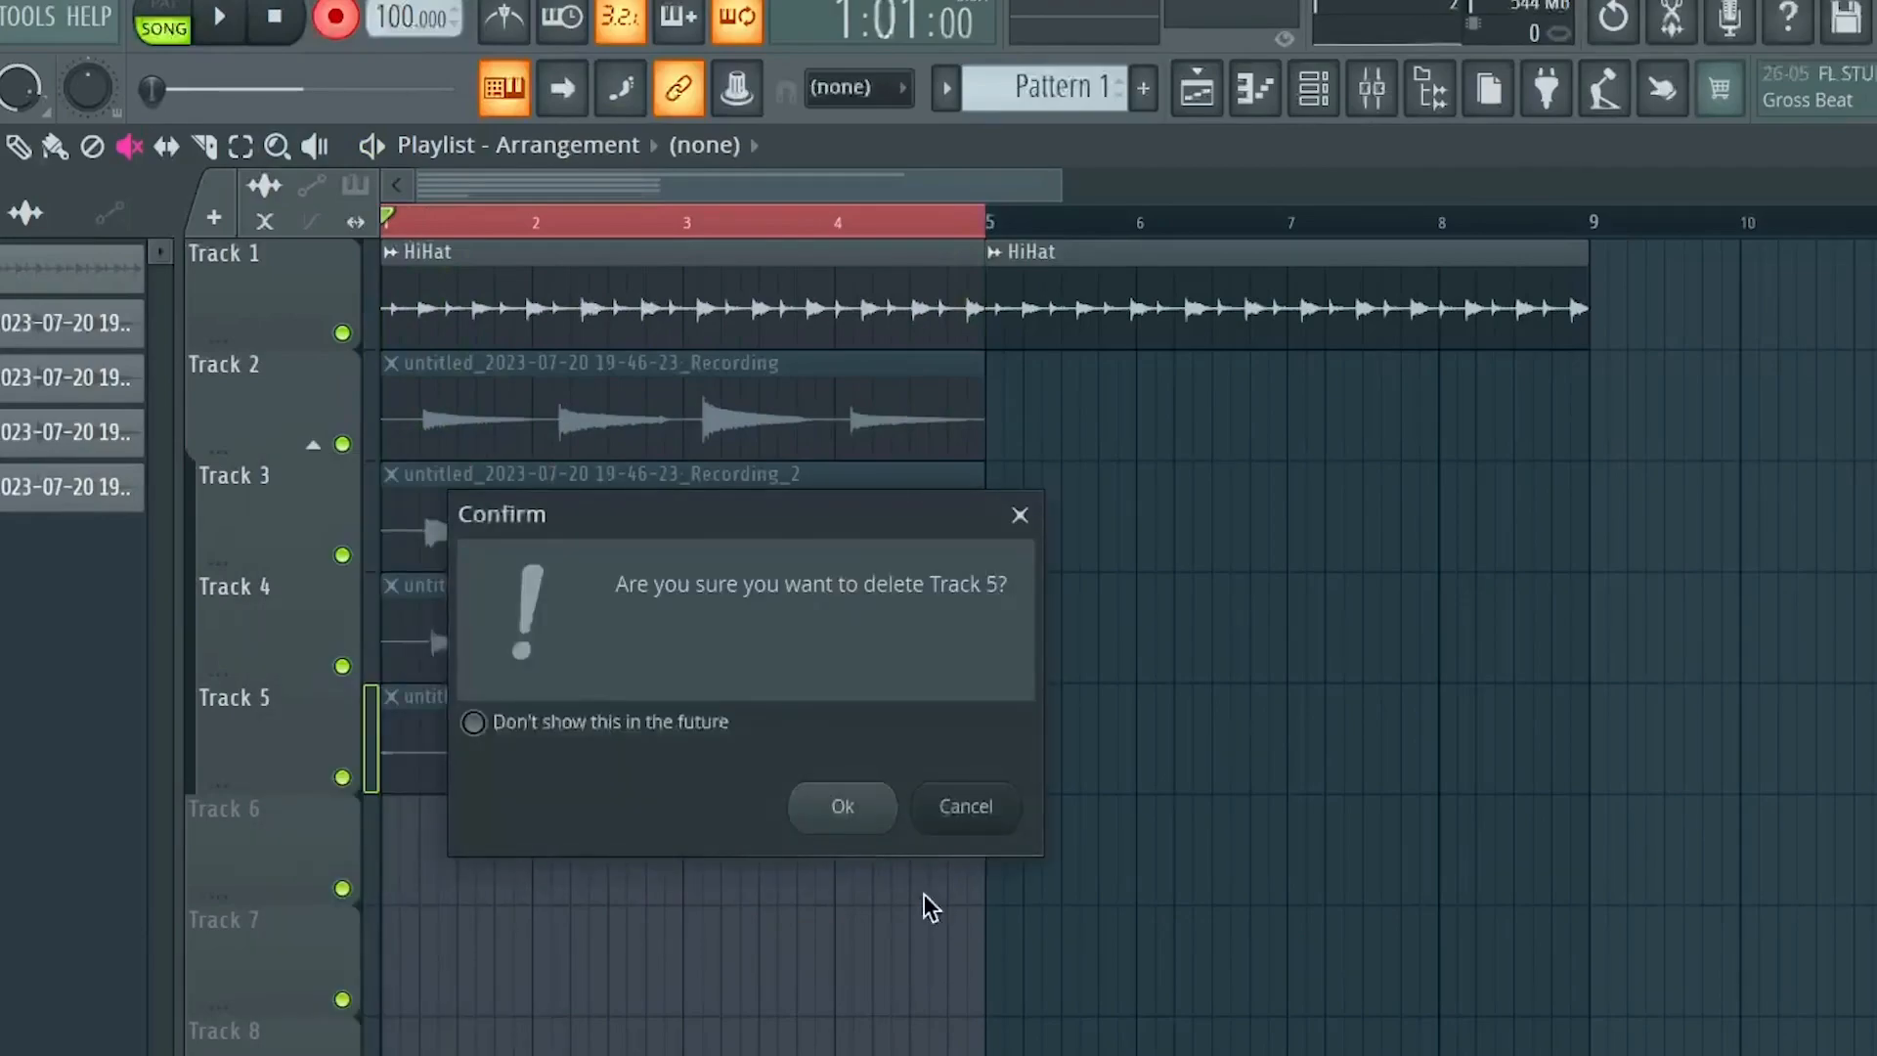
pyautogui.click(842, 806)
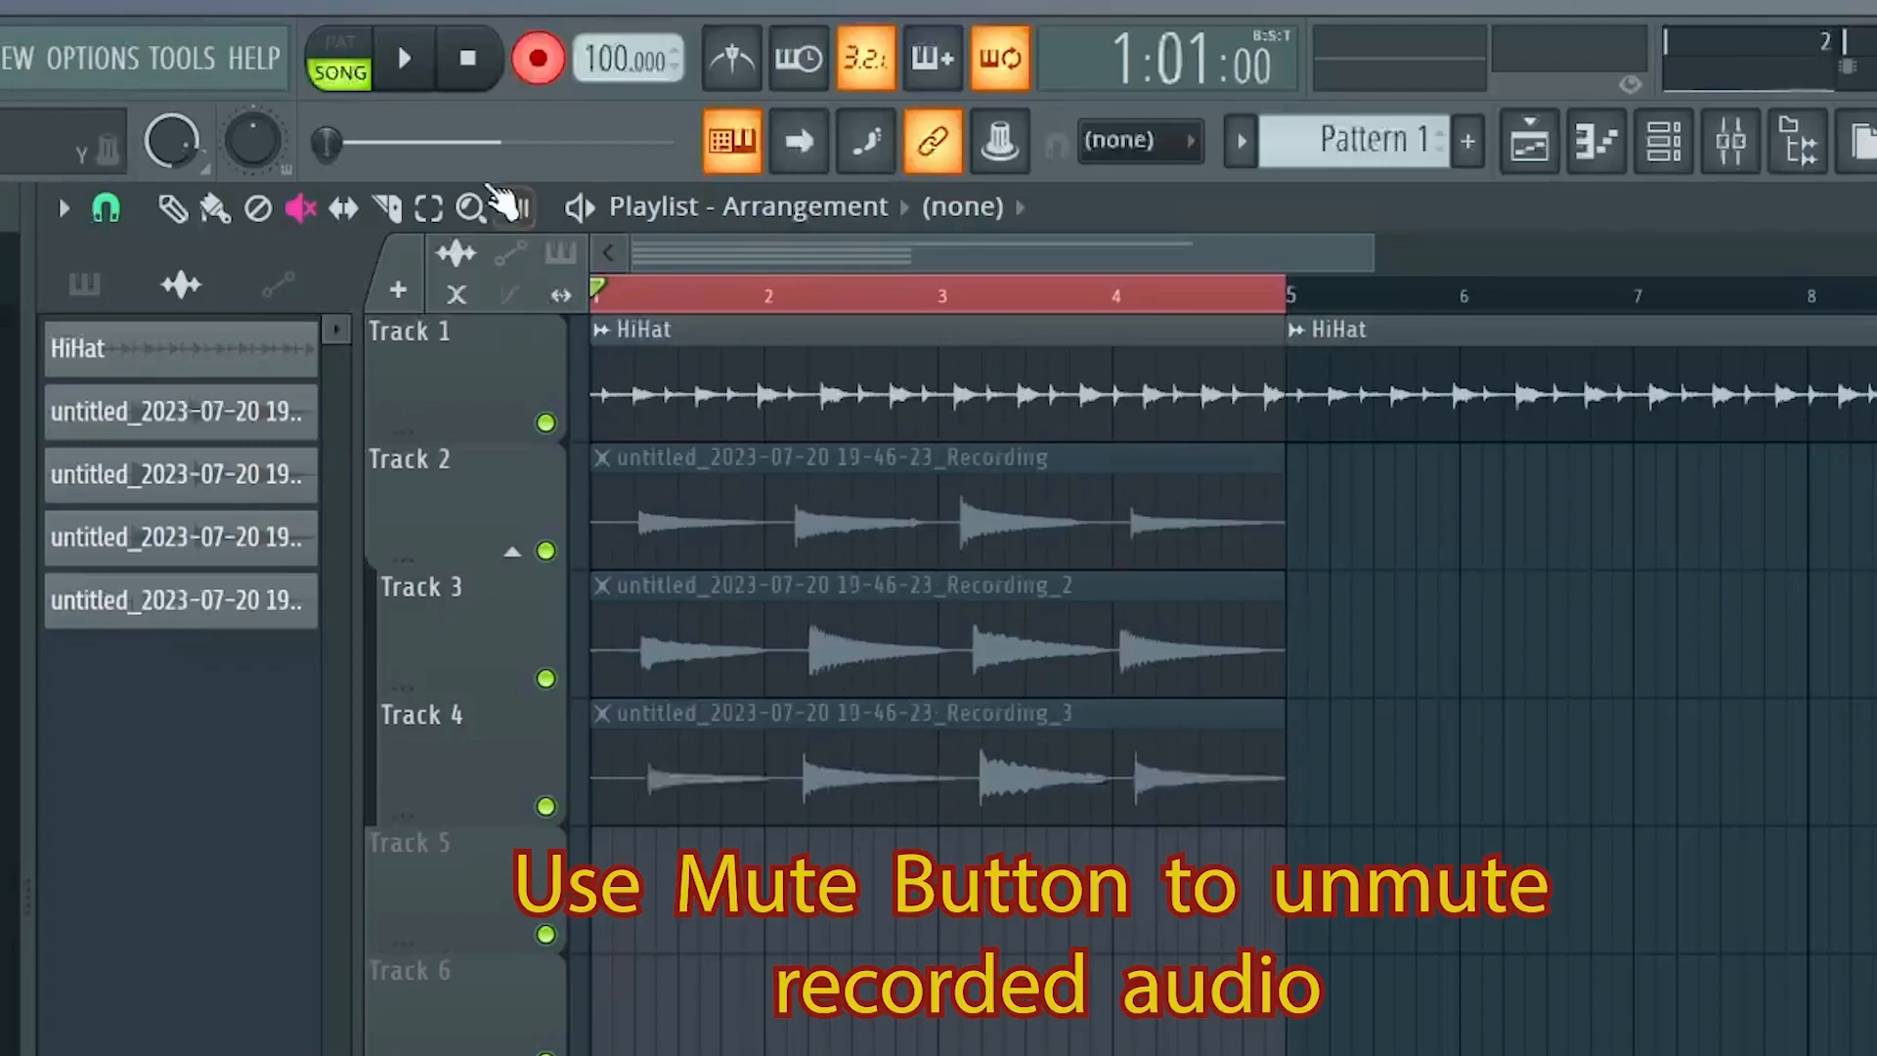
pyautogui.click(301, 208)
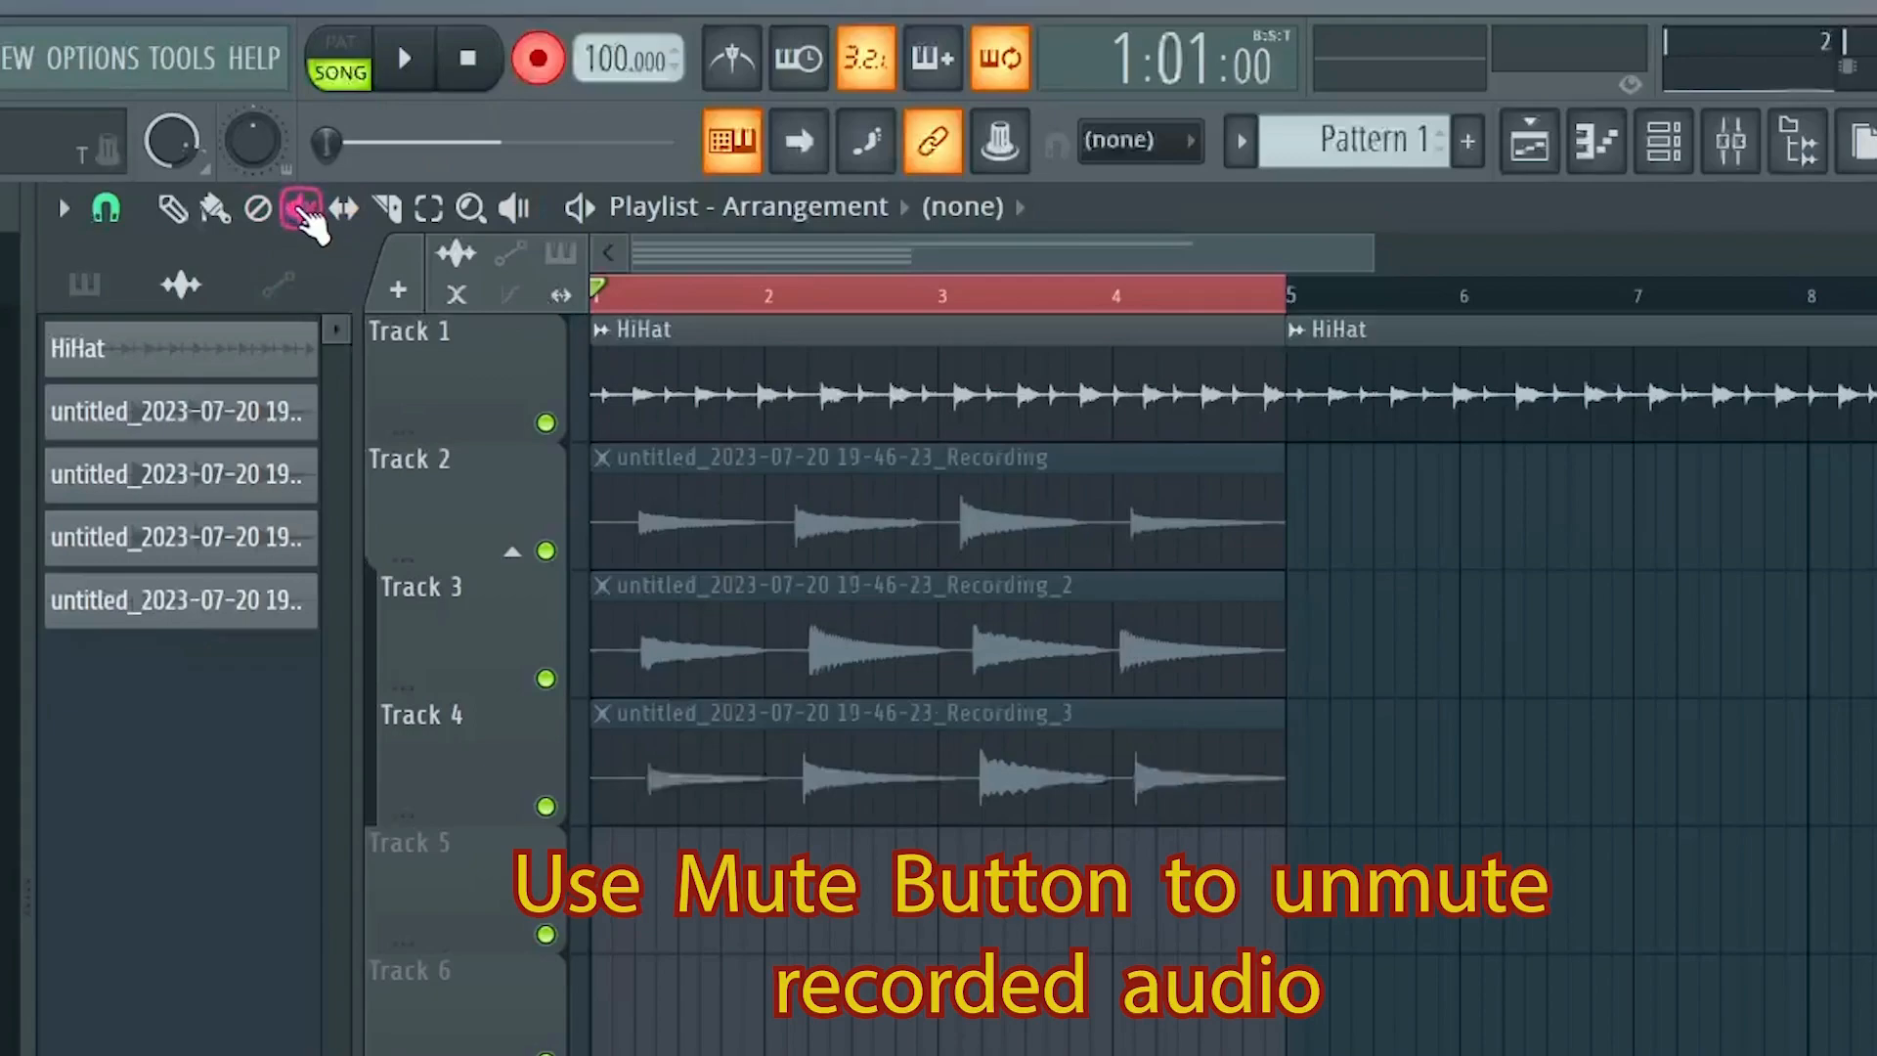
pyautogui.click(807, 540)
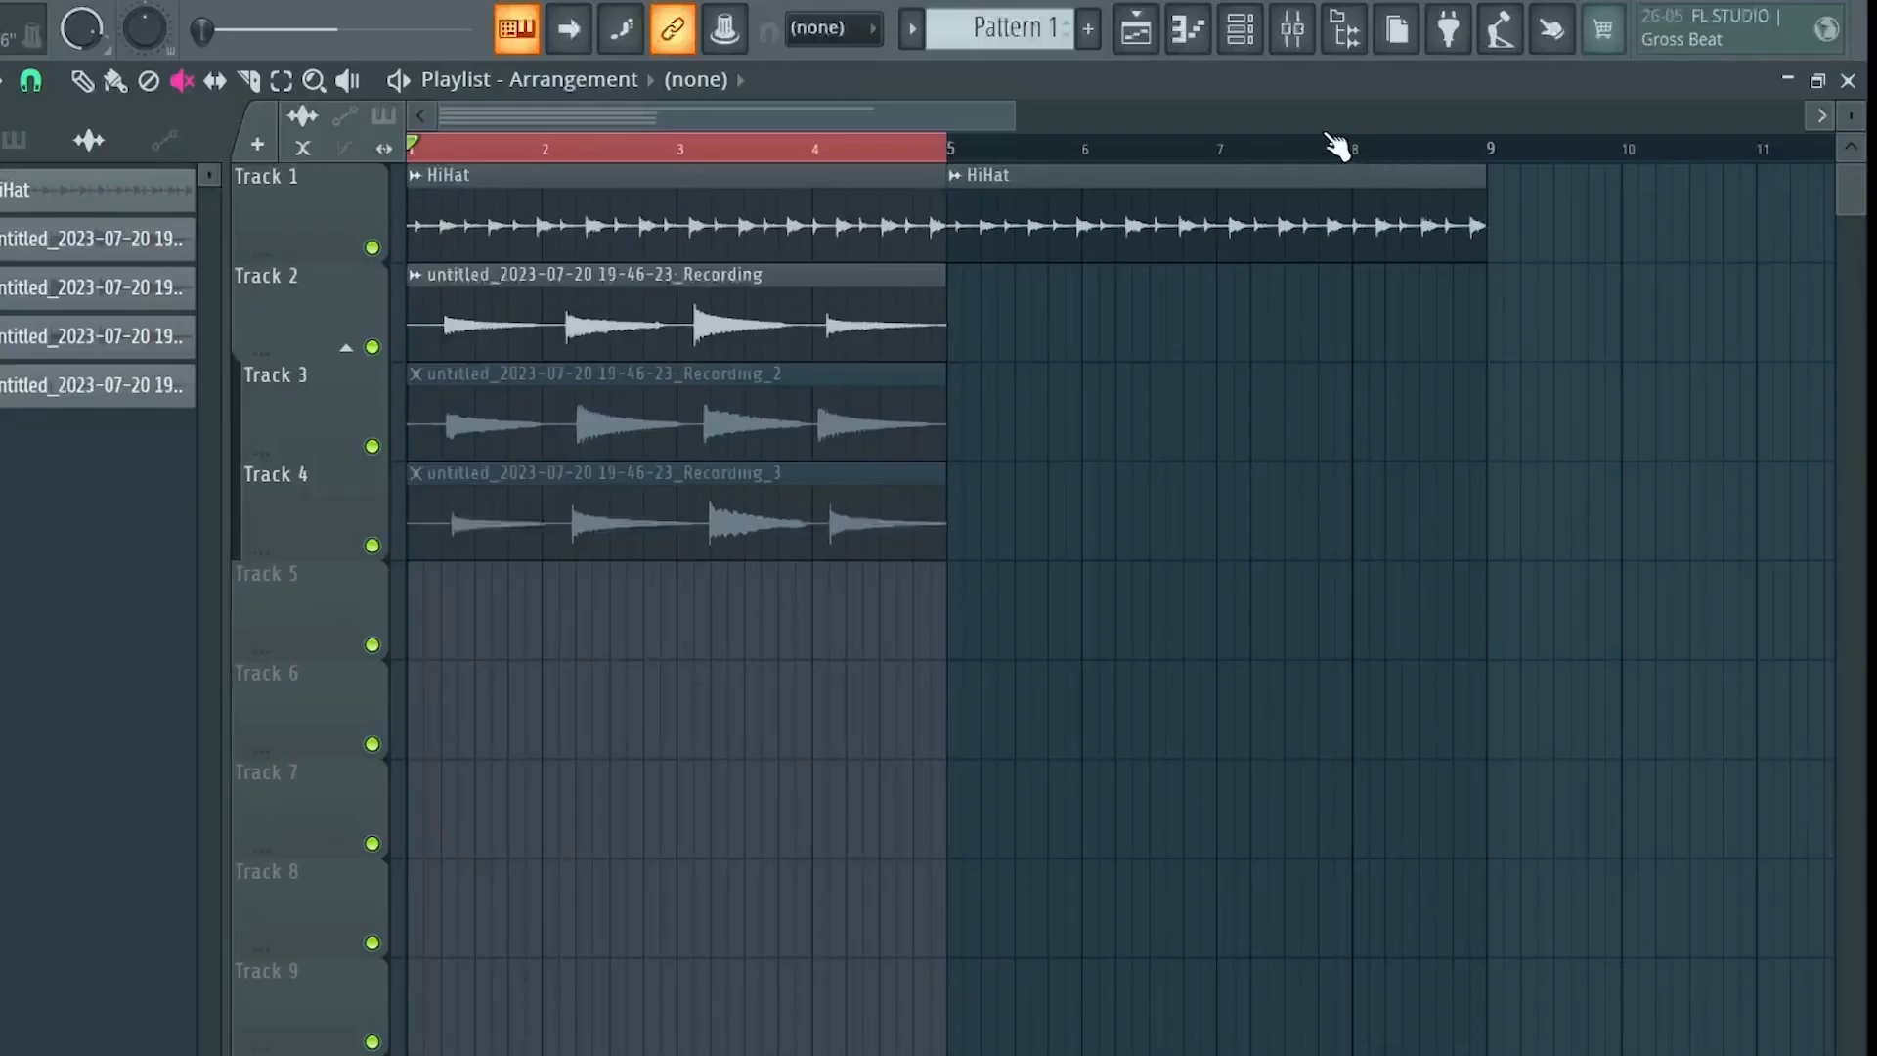
# Disarm the Recording track in the mixer and turn the Master track back on
pyautogui.click(1293, 29)
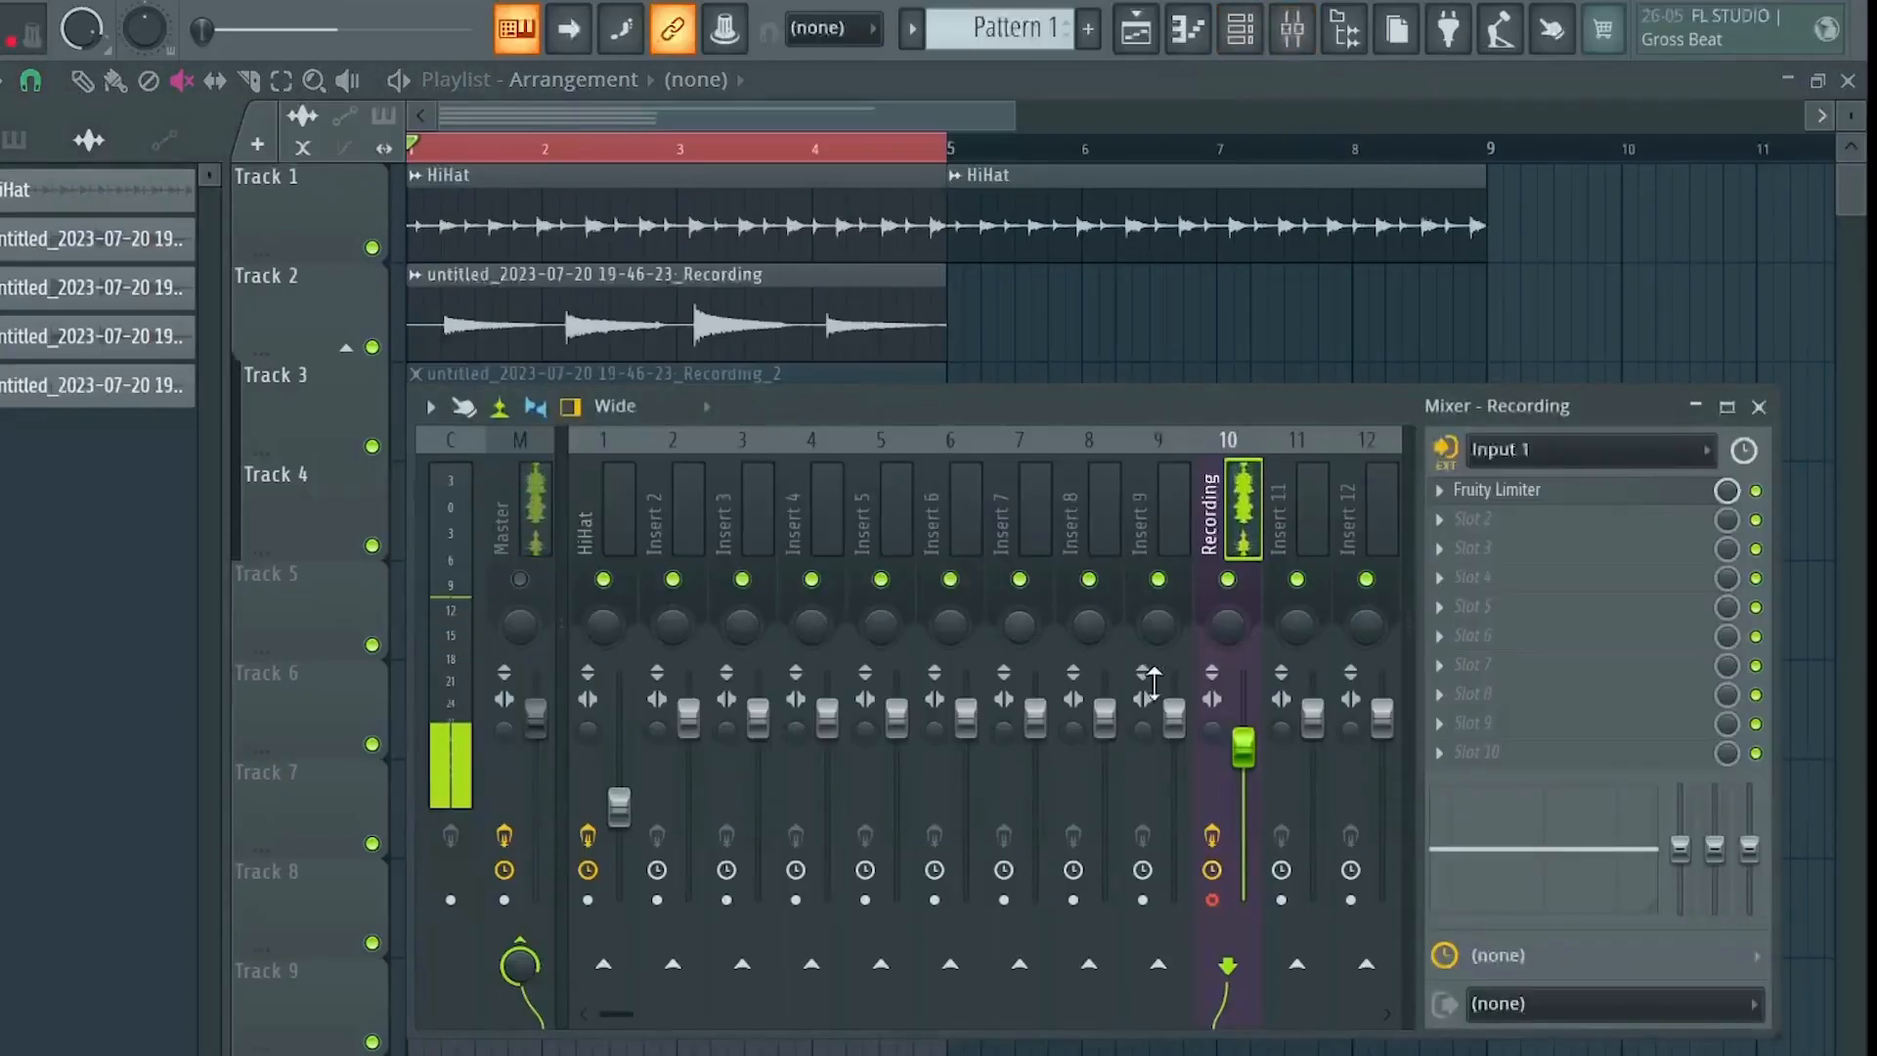
pyautogui.click(1212, 899)
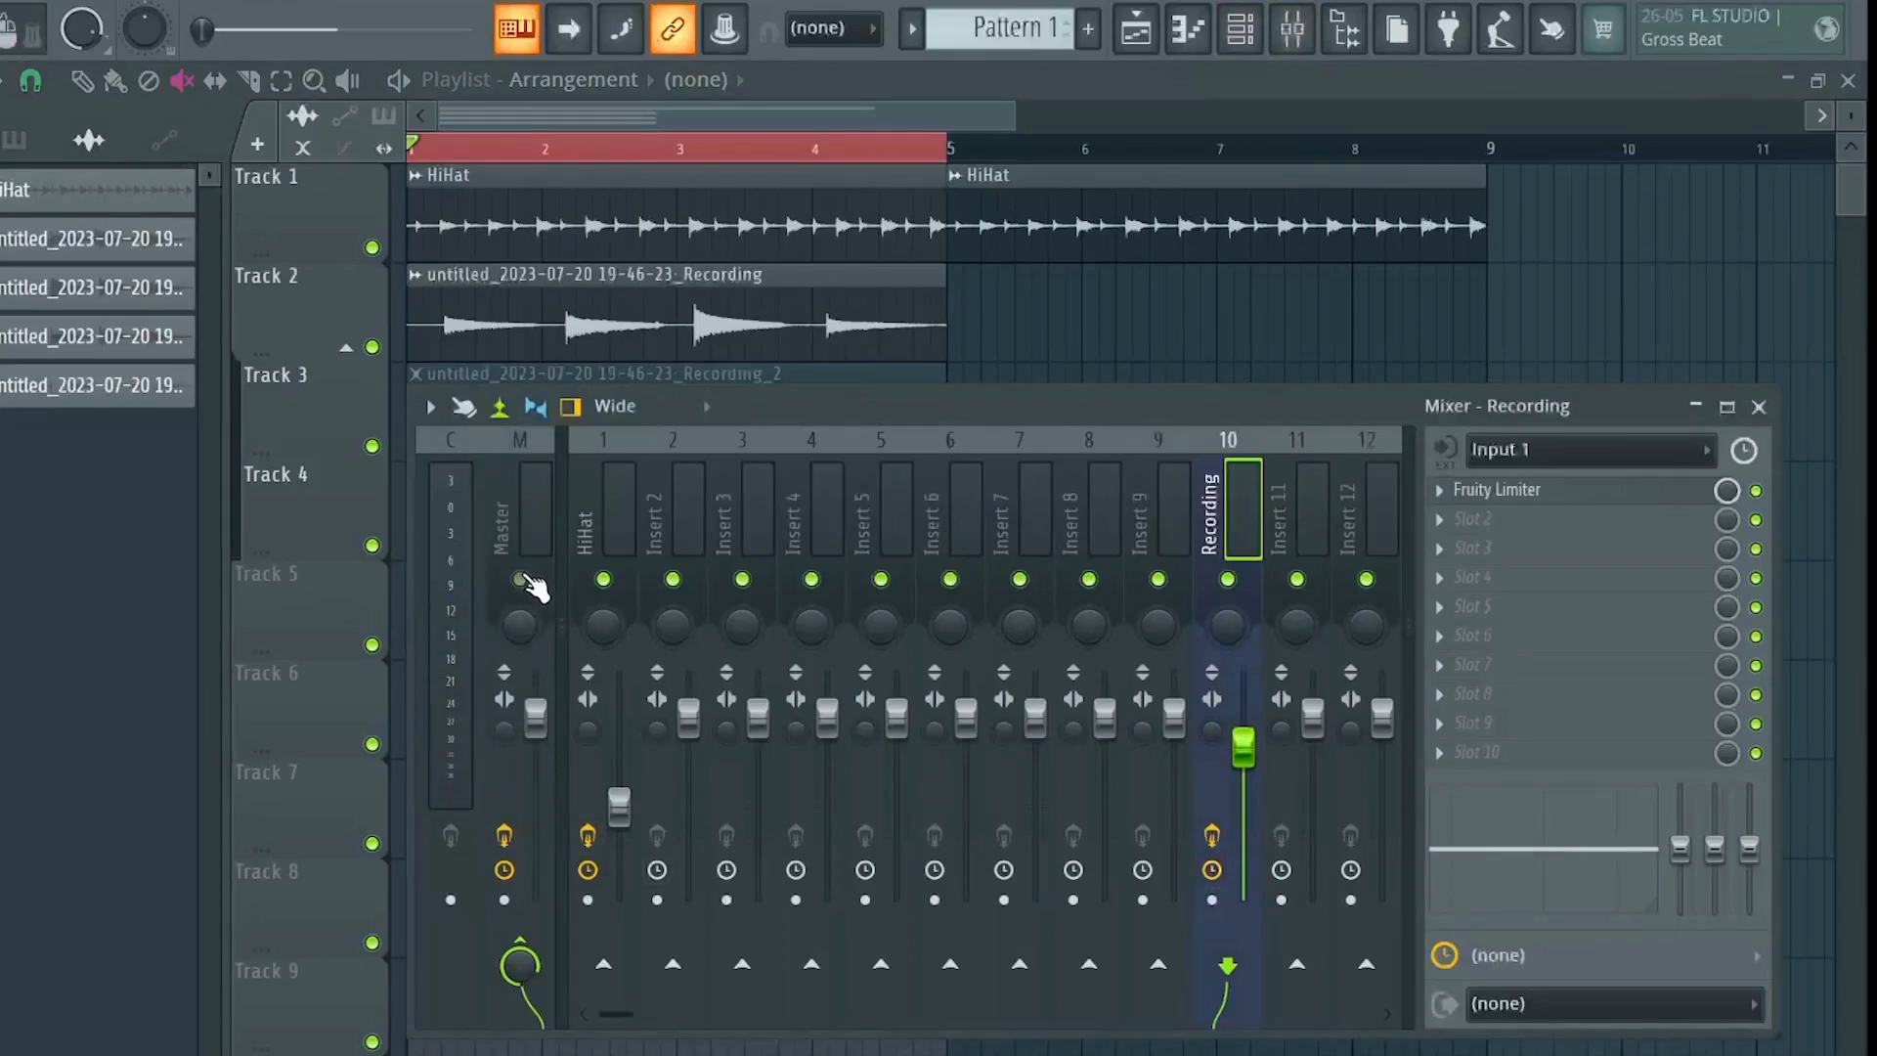
# Lower the HiHat mixer level slightly and play the first take together with the hi-hat to check the balance
pyautogui.moveTo(604, 807); pyautogui.dragTo(606, 821)
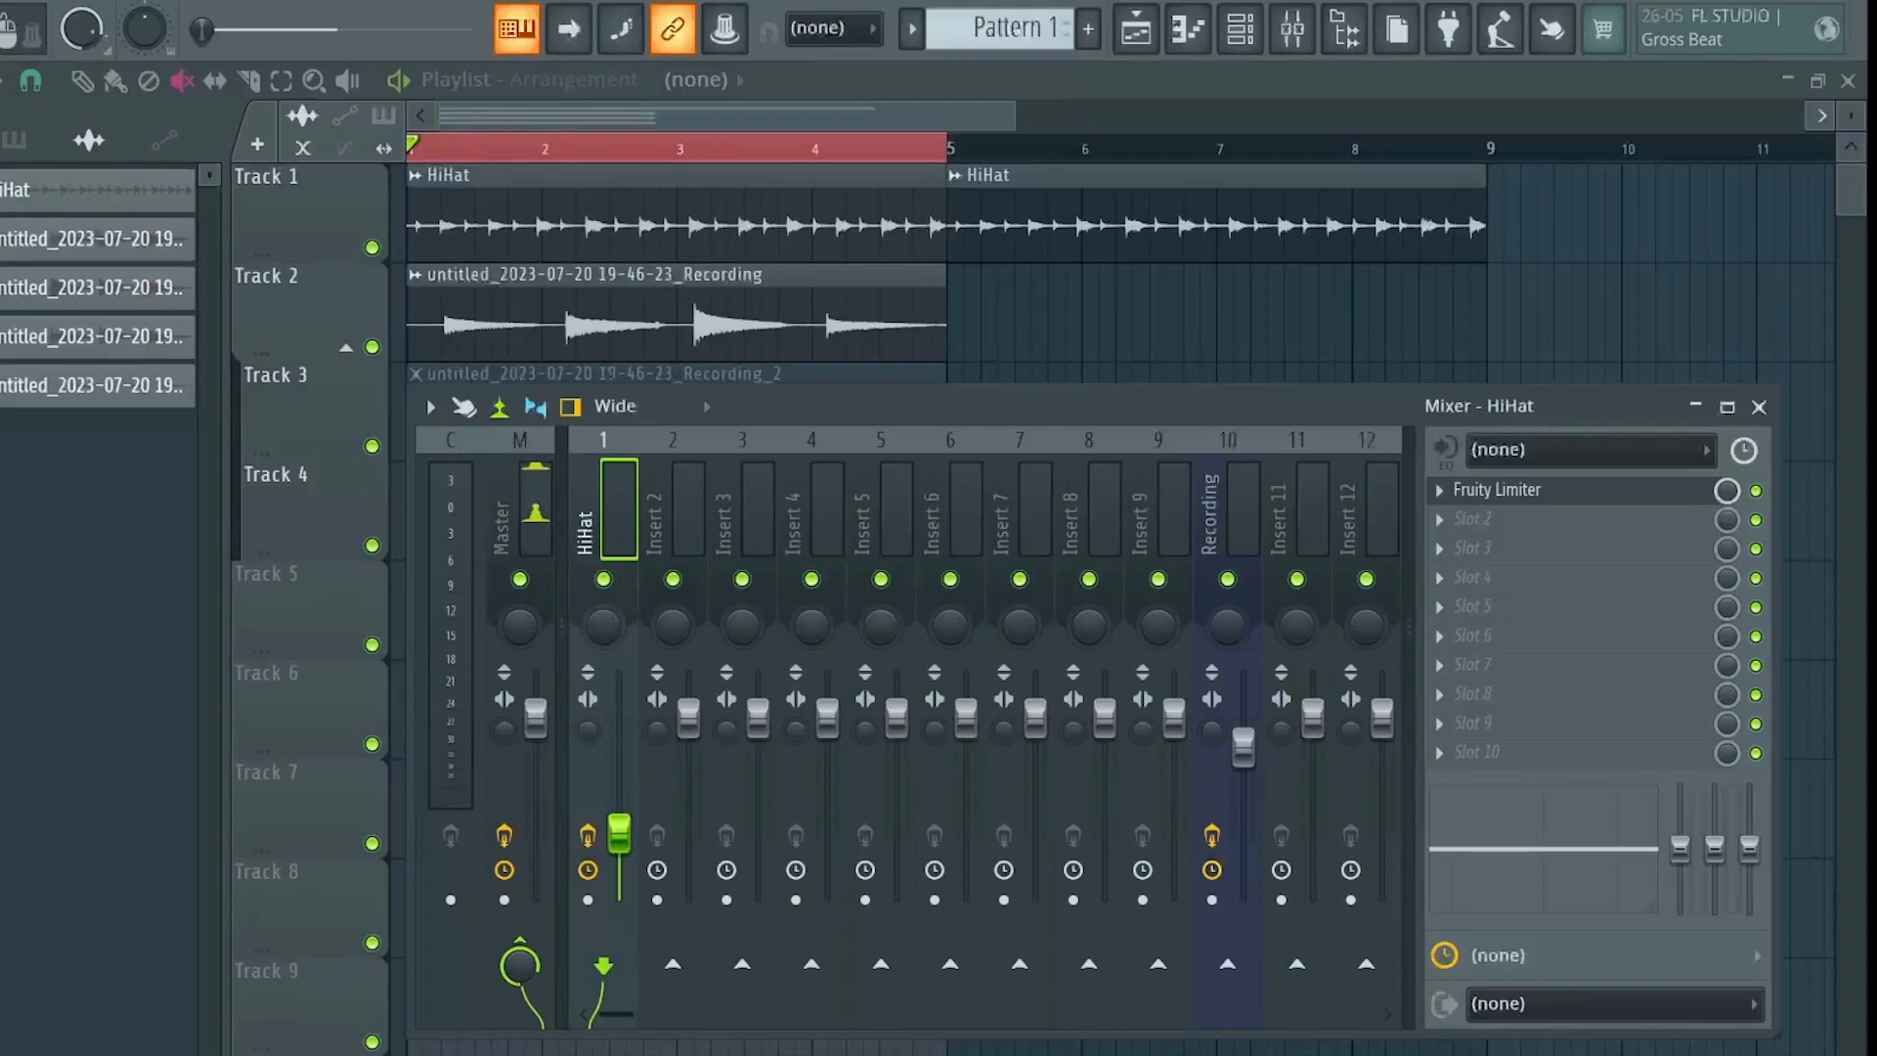
pyautogui.press('space')
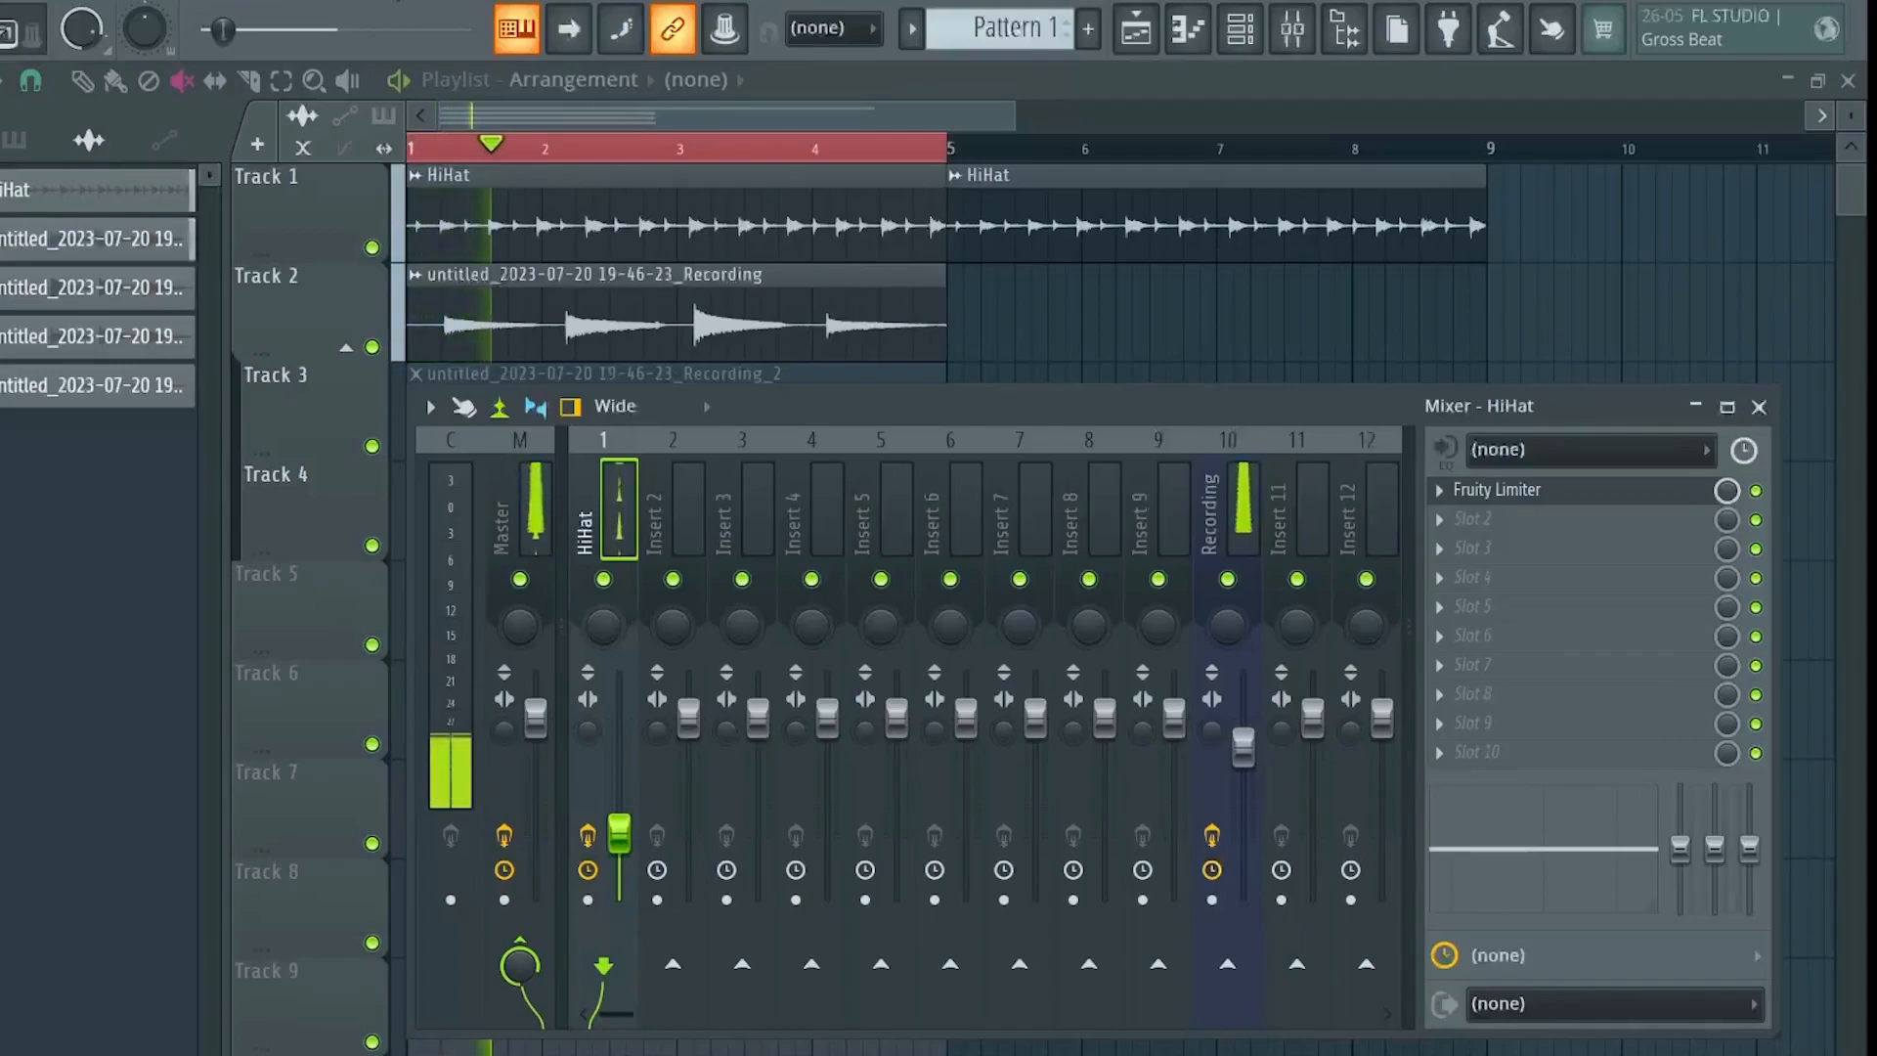
pyautogui.click(1759, 407)
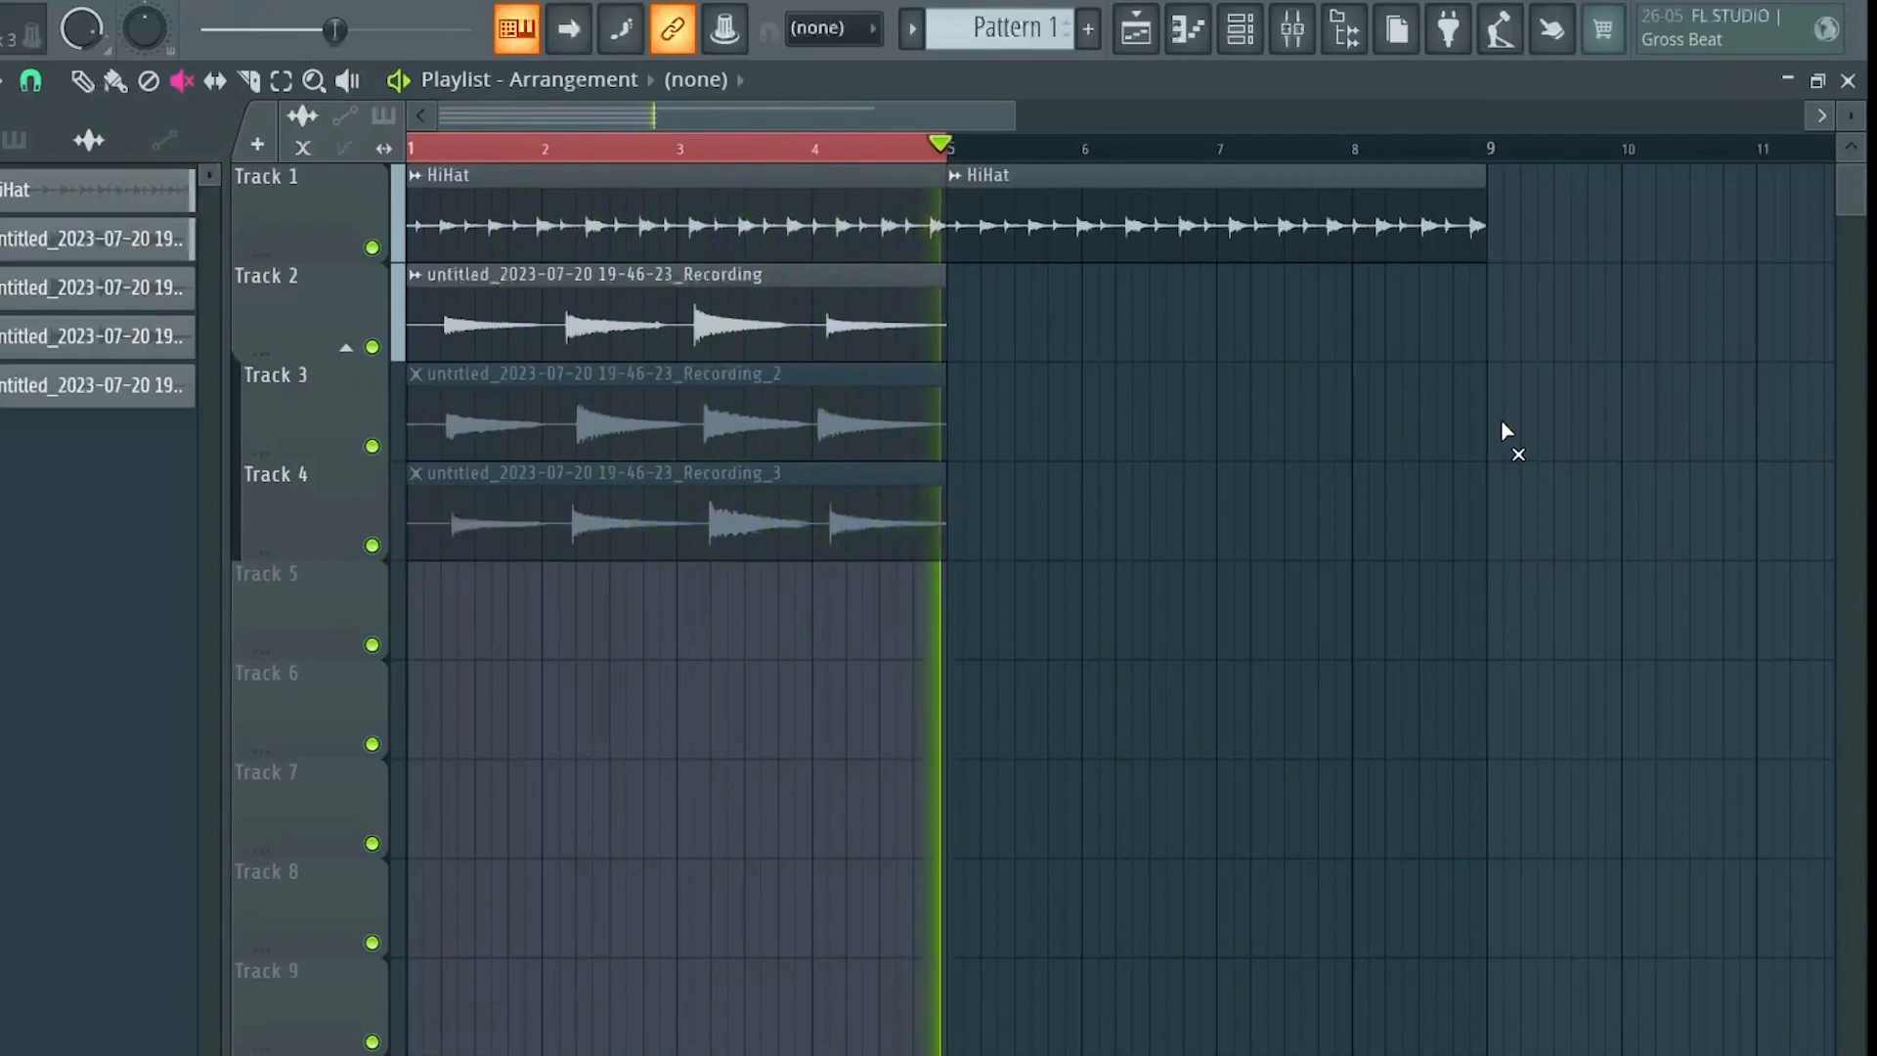
pyautogui.press('space')
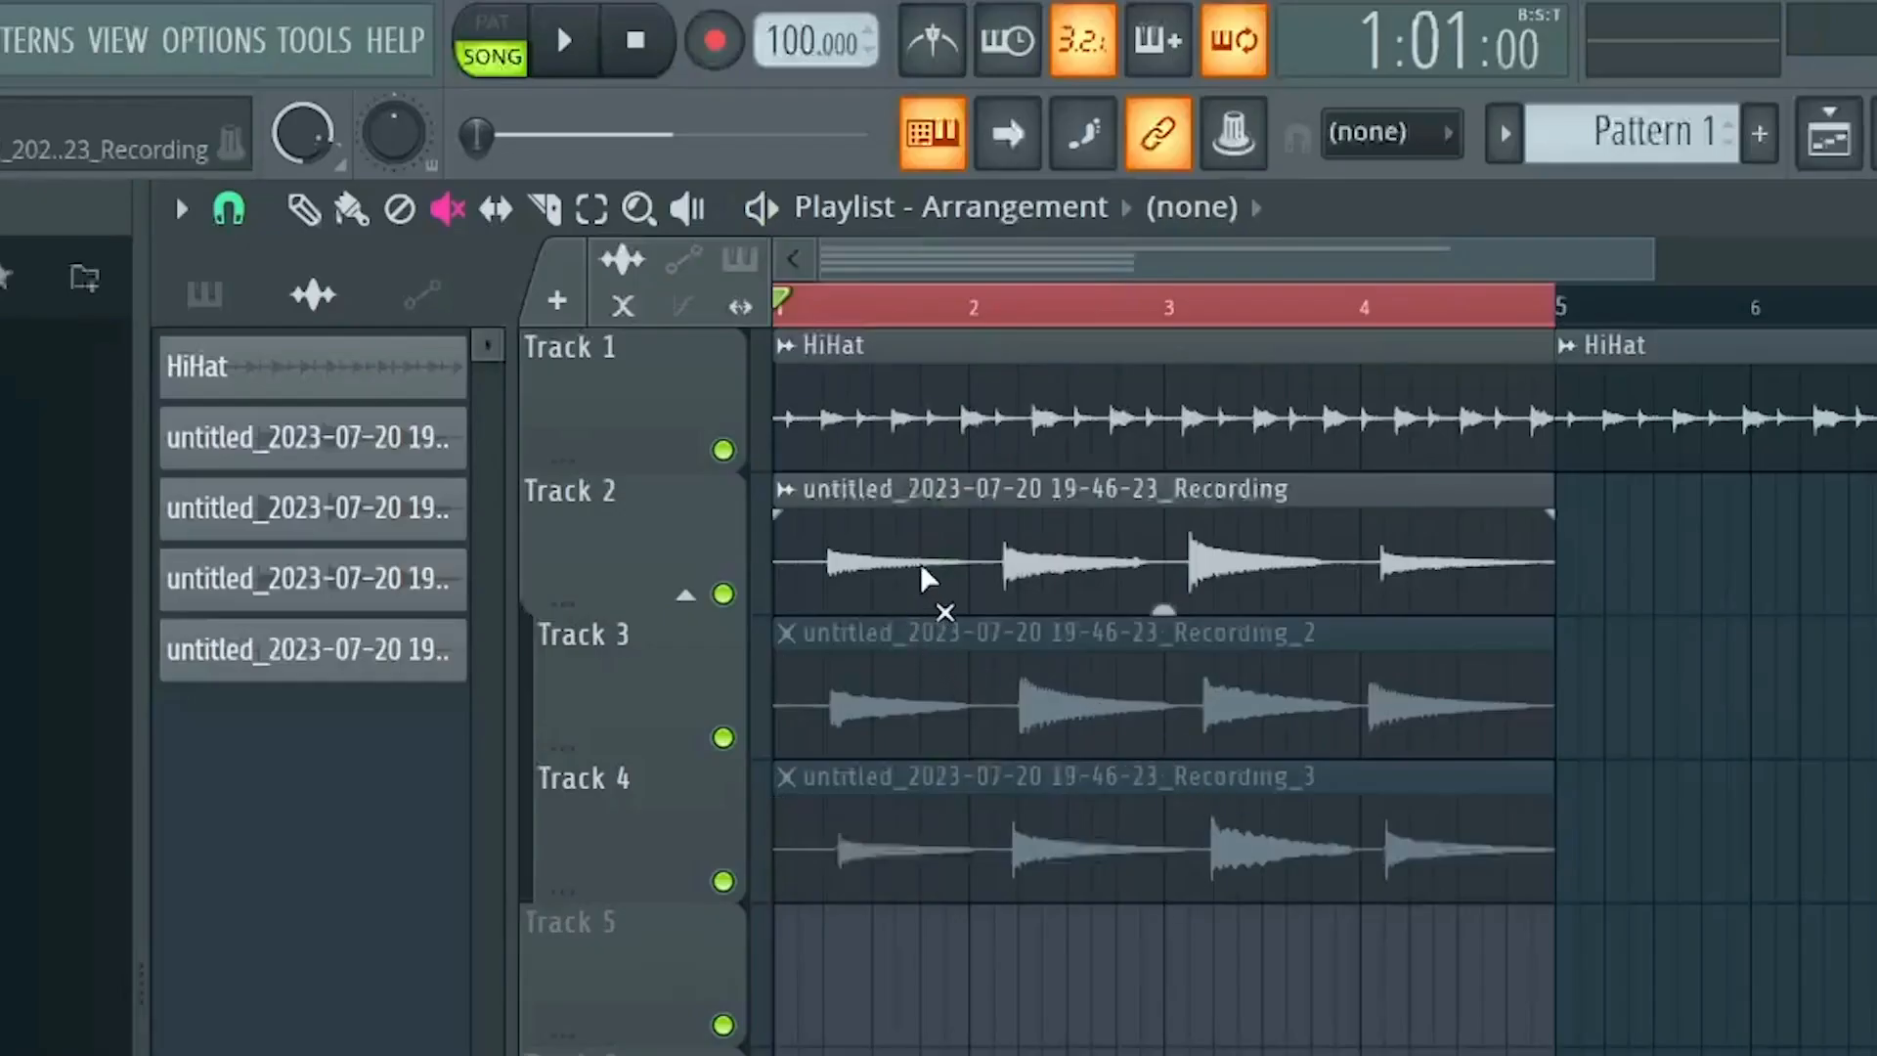
# Try slicing the first take on Track 2 at bar 2, and undo the slice
pyautogui.click(687, 210)
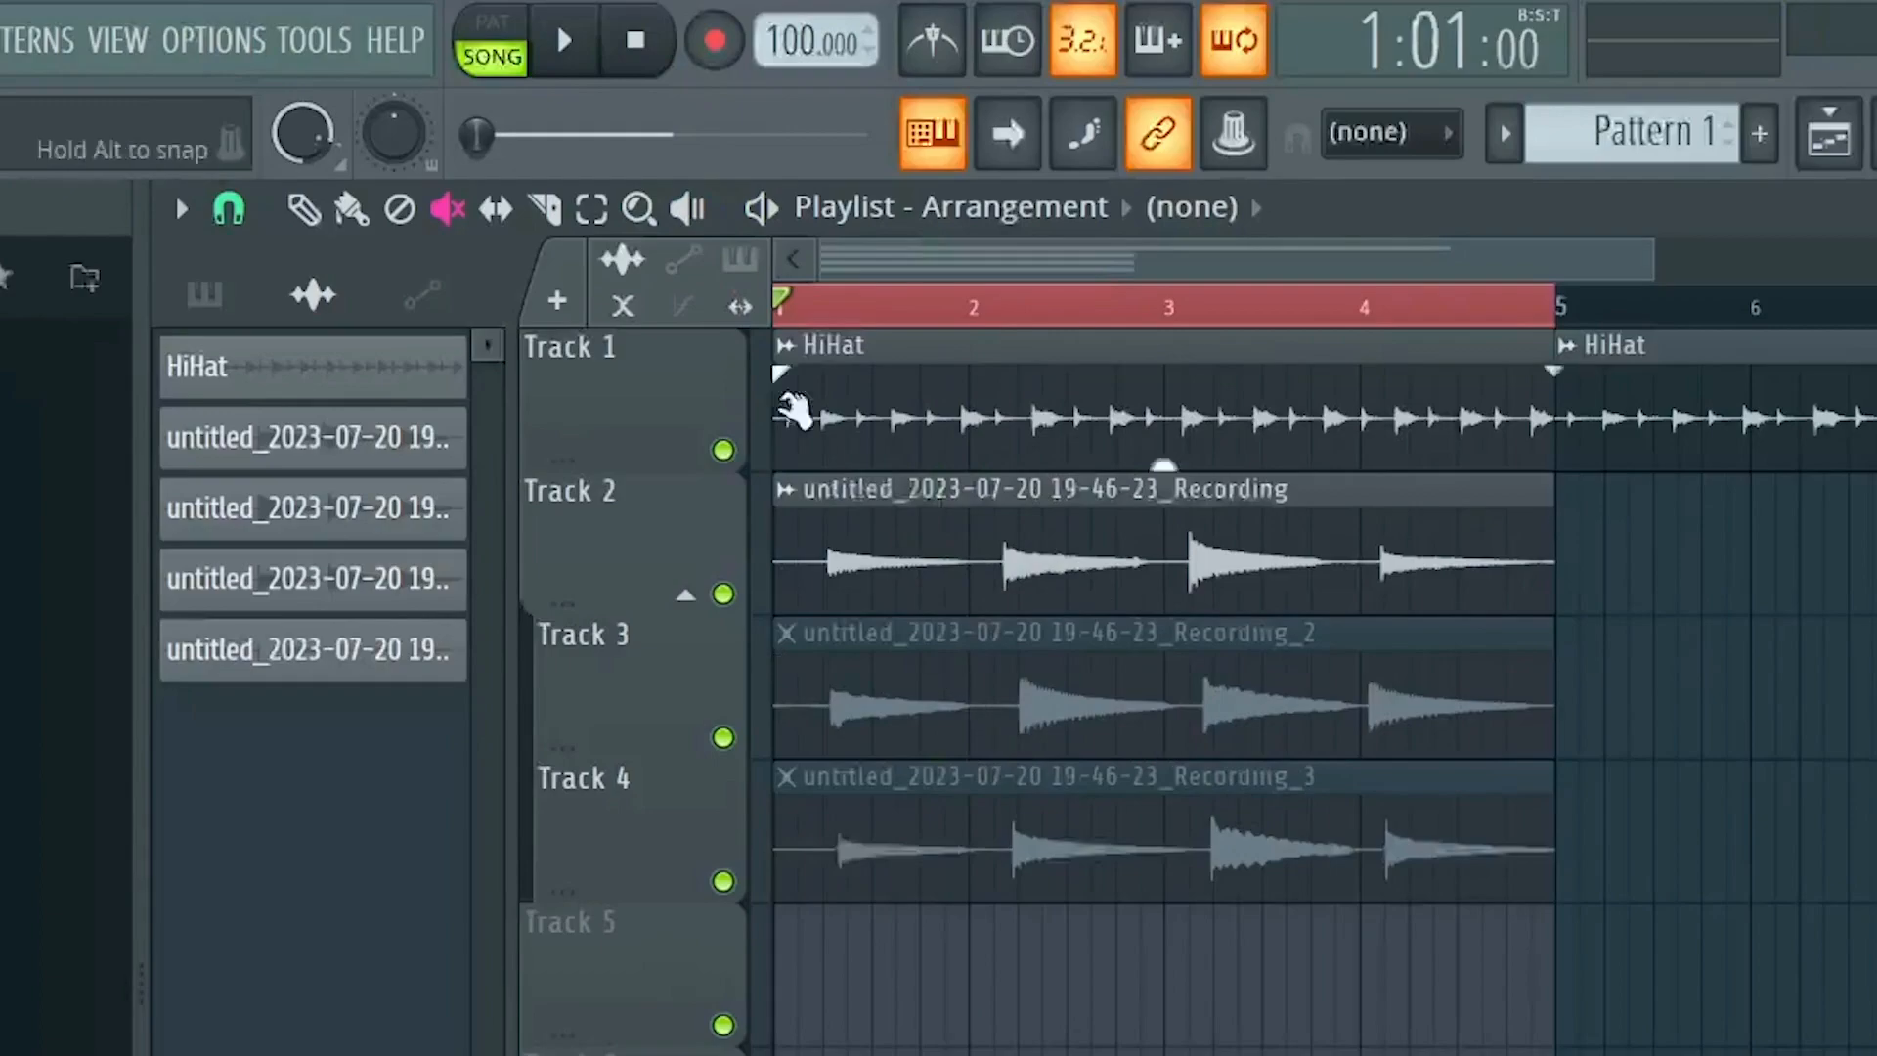
pyautogui.click(496, 209)
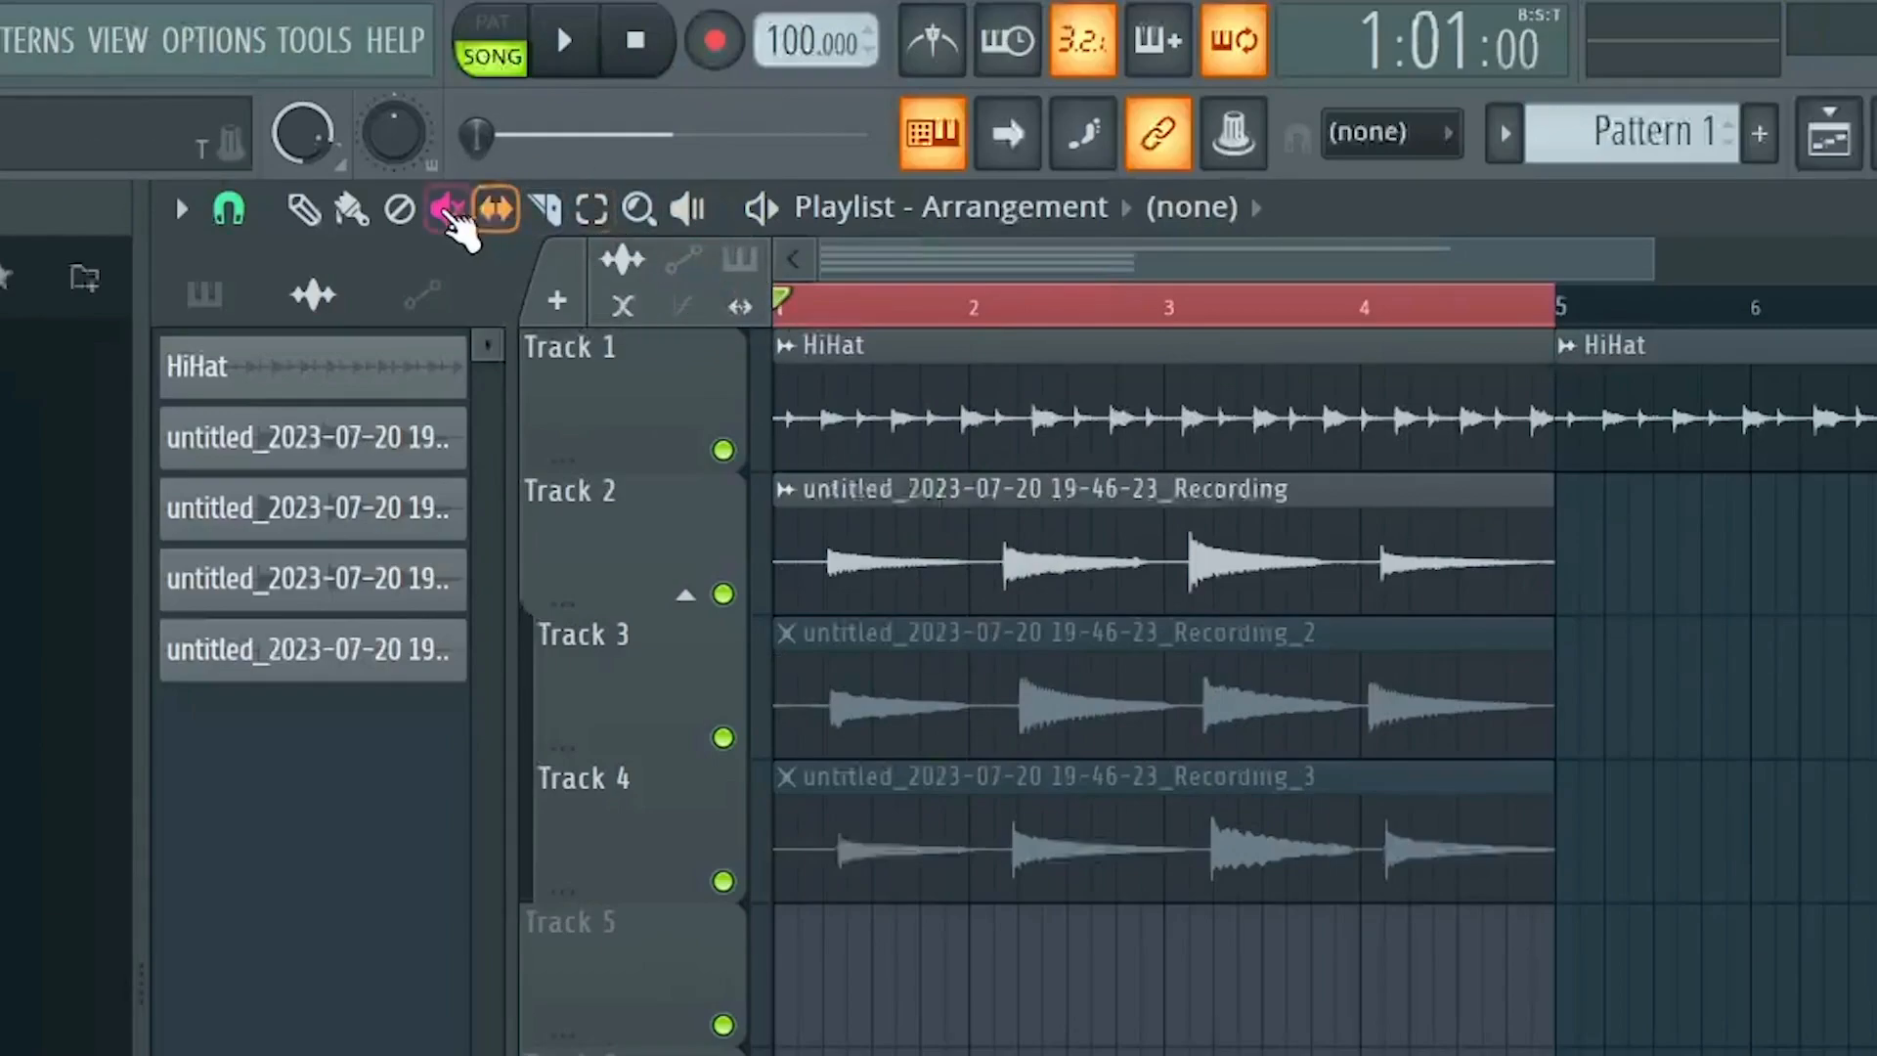
pyautogui.click(545, 208)
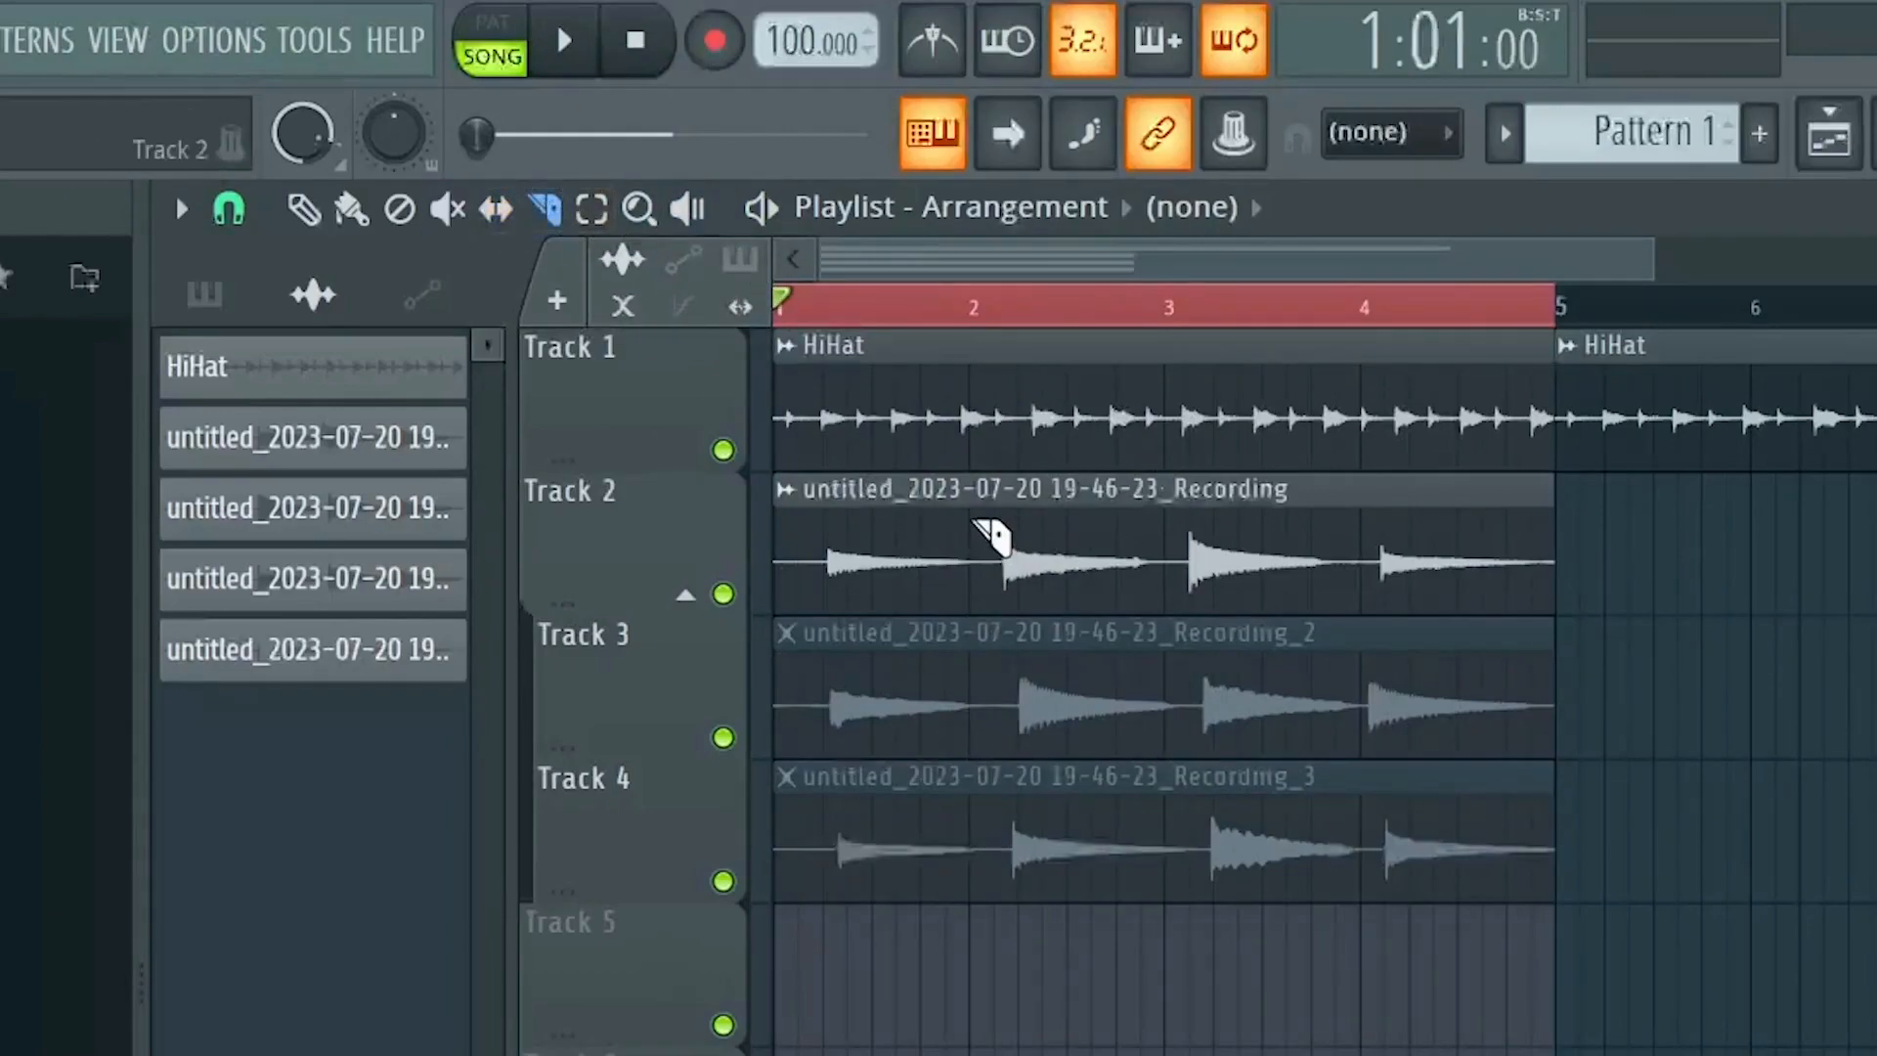
pyautogui.moveTo(973, 512); pyautogui.dragTo(972, 626)
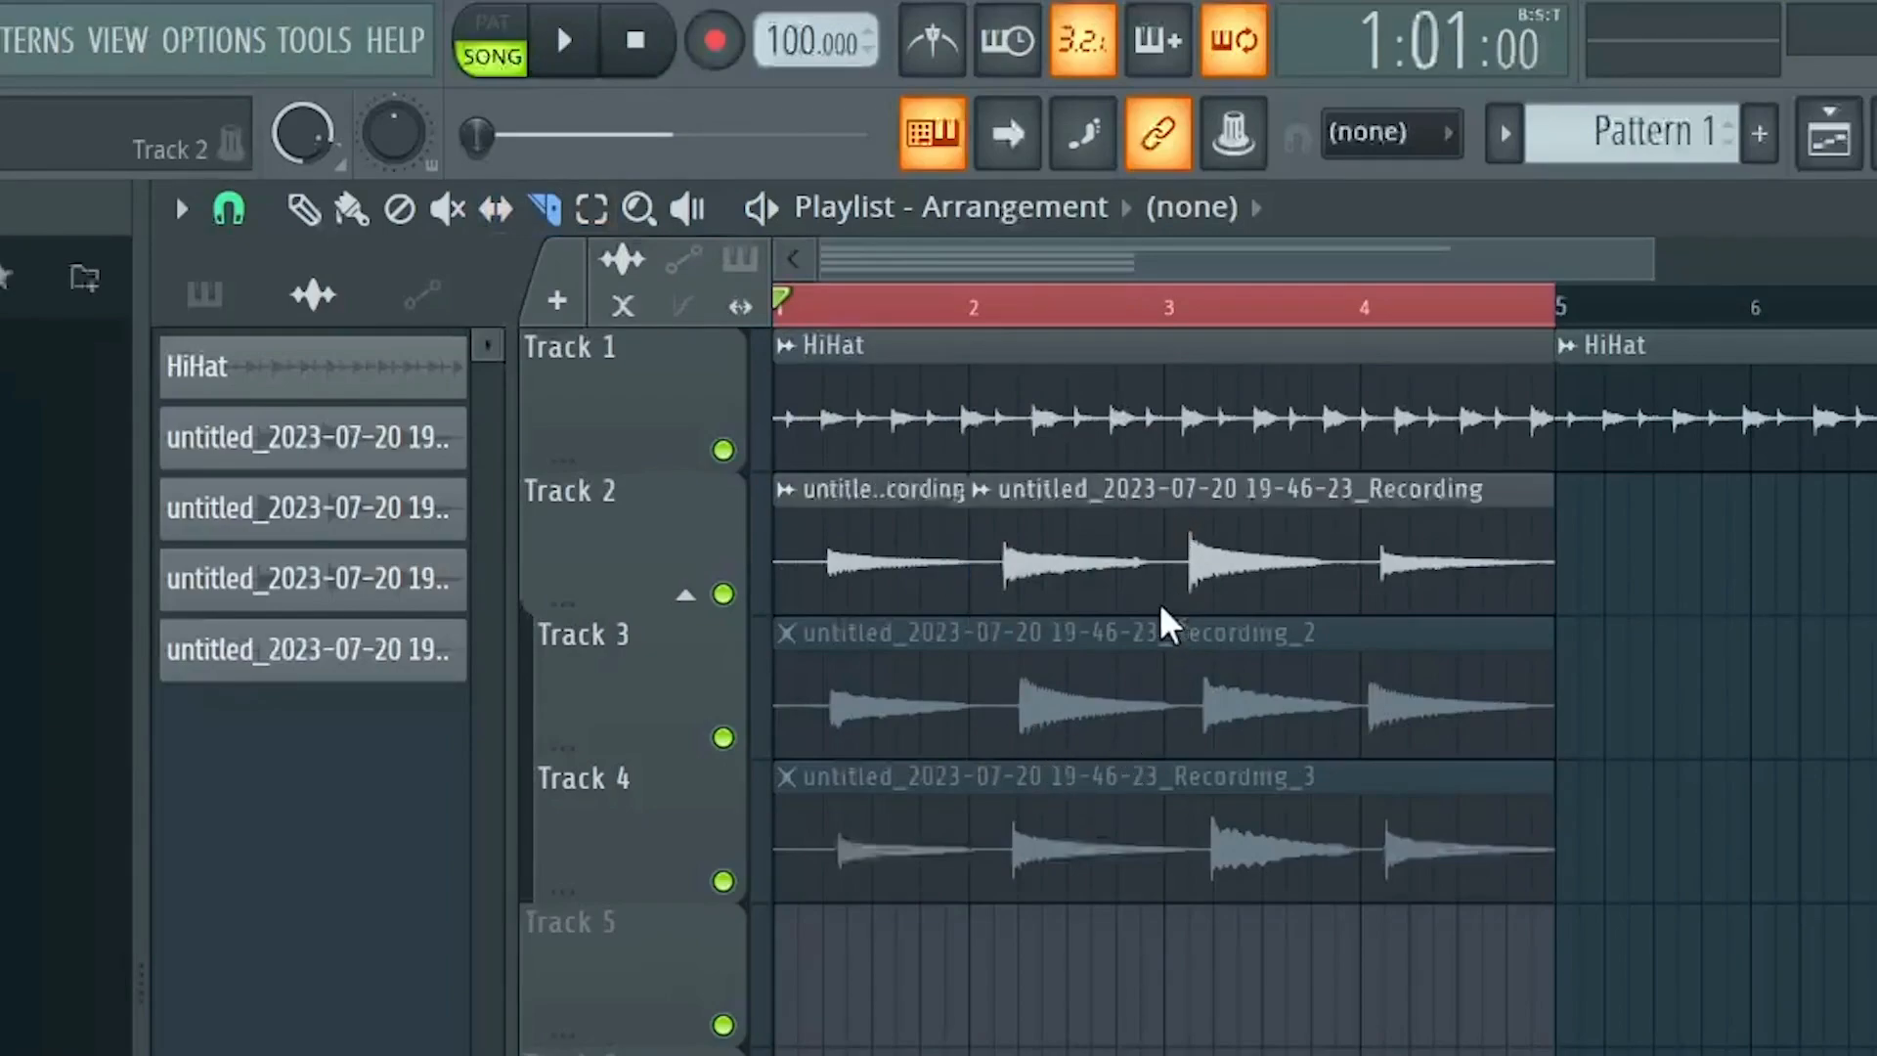
pyautogui.hotkey('ctrl', 'z')
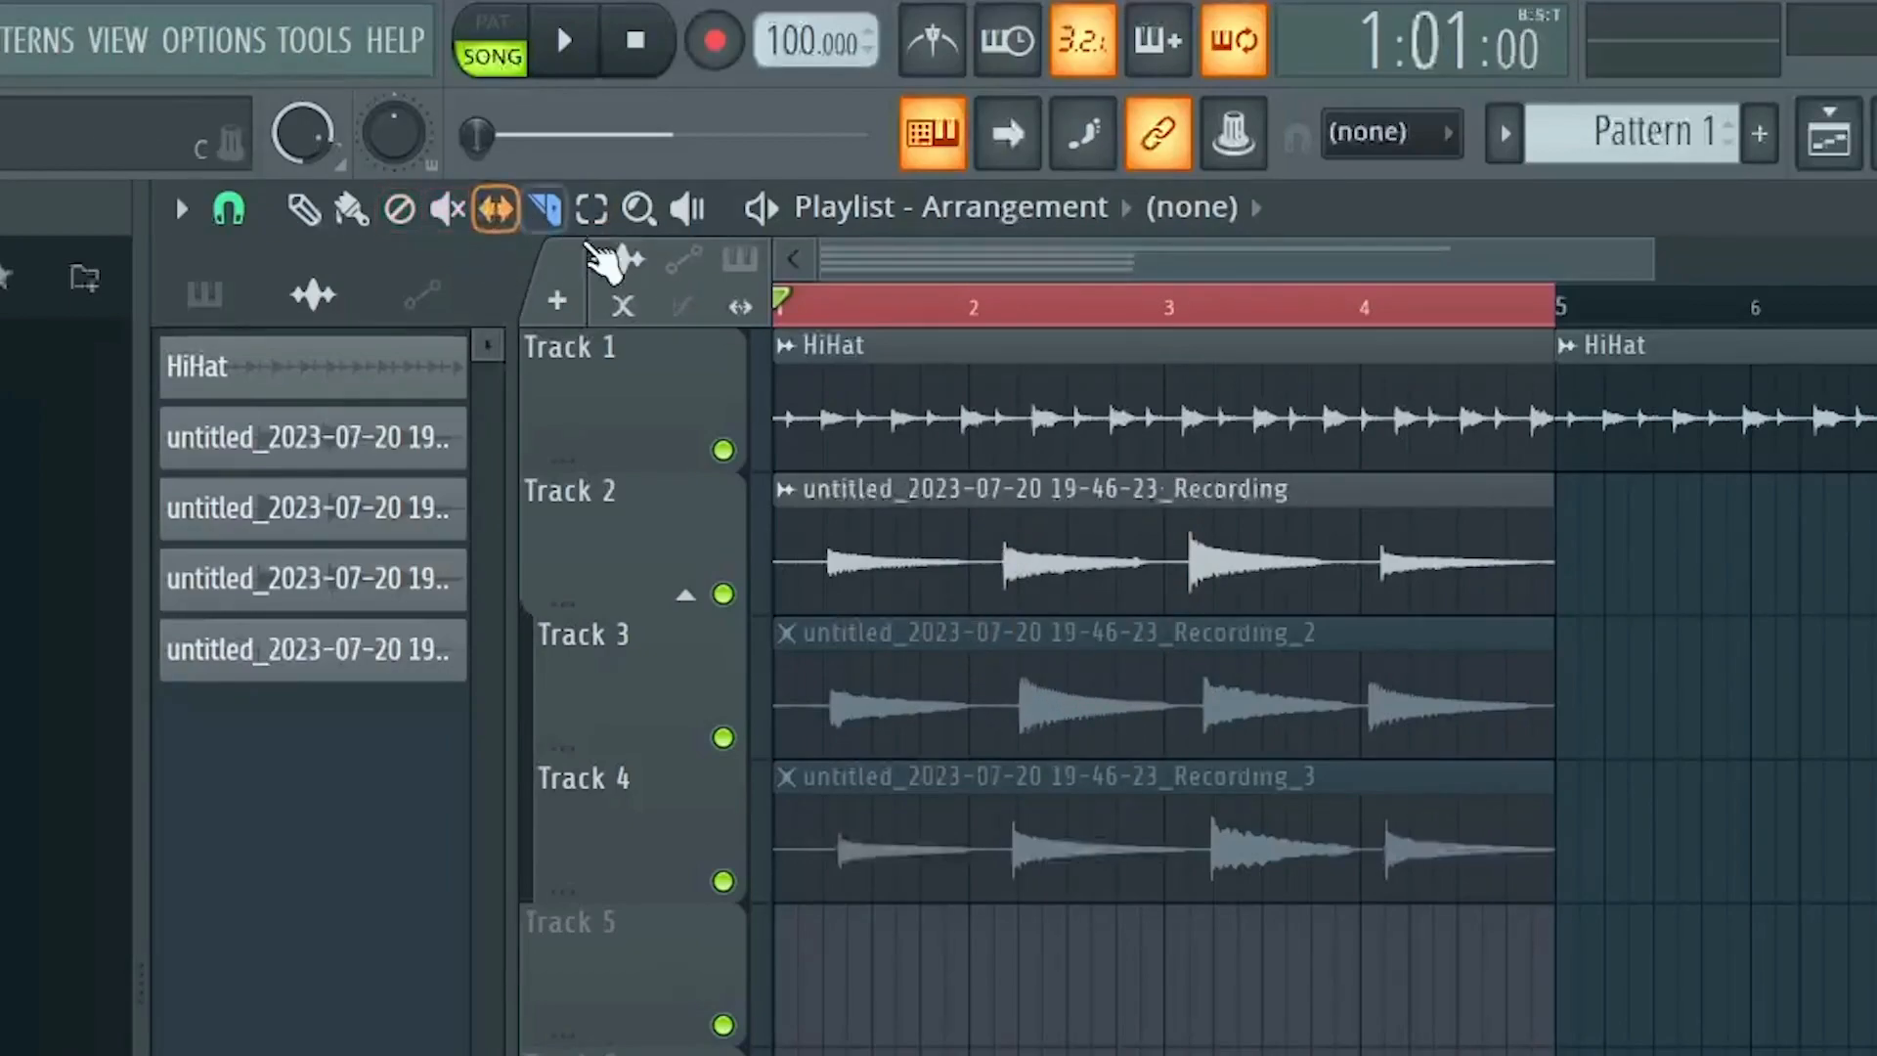
# Slice the Track 2 take just before its second hit and the Track 3 take just before its third hit, without snapping
pyautogui.moveTo(993, 510); pyautogui.dragTo(993, 616)
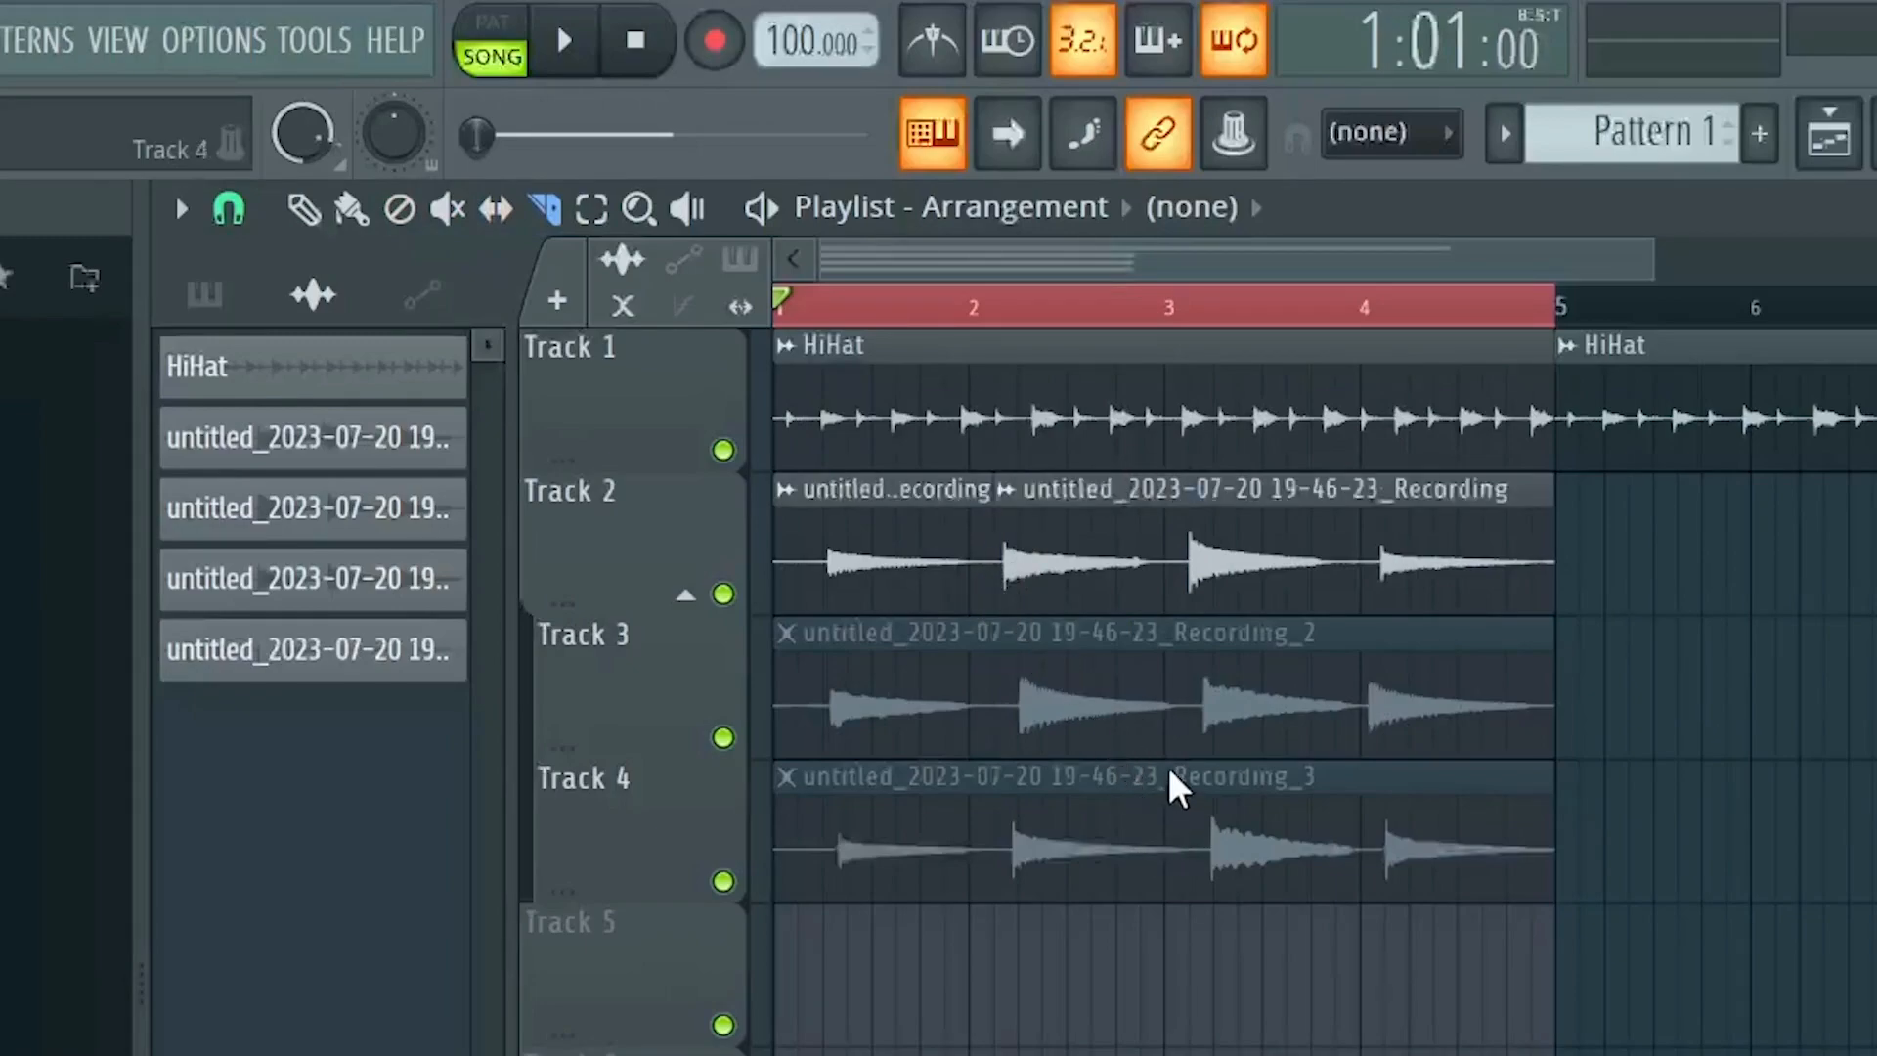
pyautogui.click(1204, 669)
pyautogui.click(1201, 684)
pyautogui.moveTo(1193, 638); pyautogui.dragTo(1191, 843)
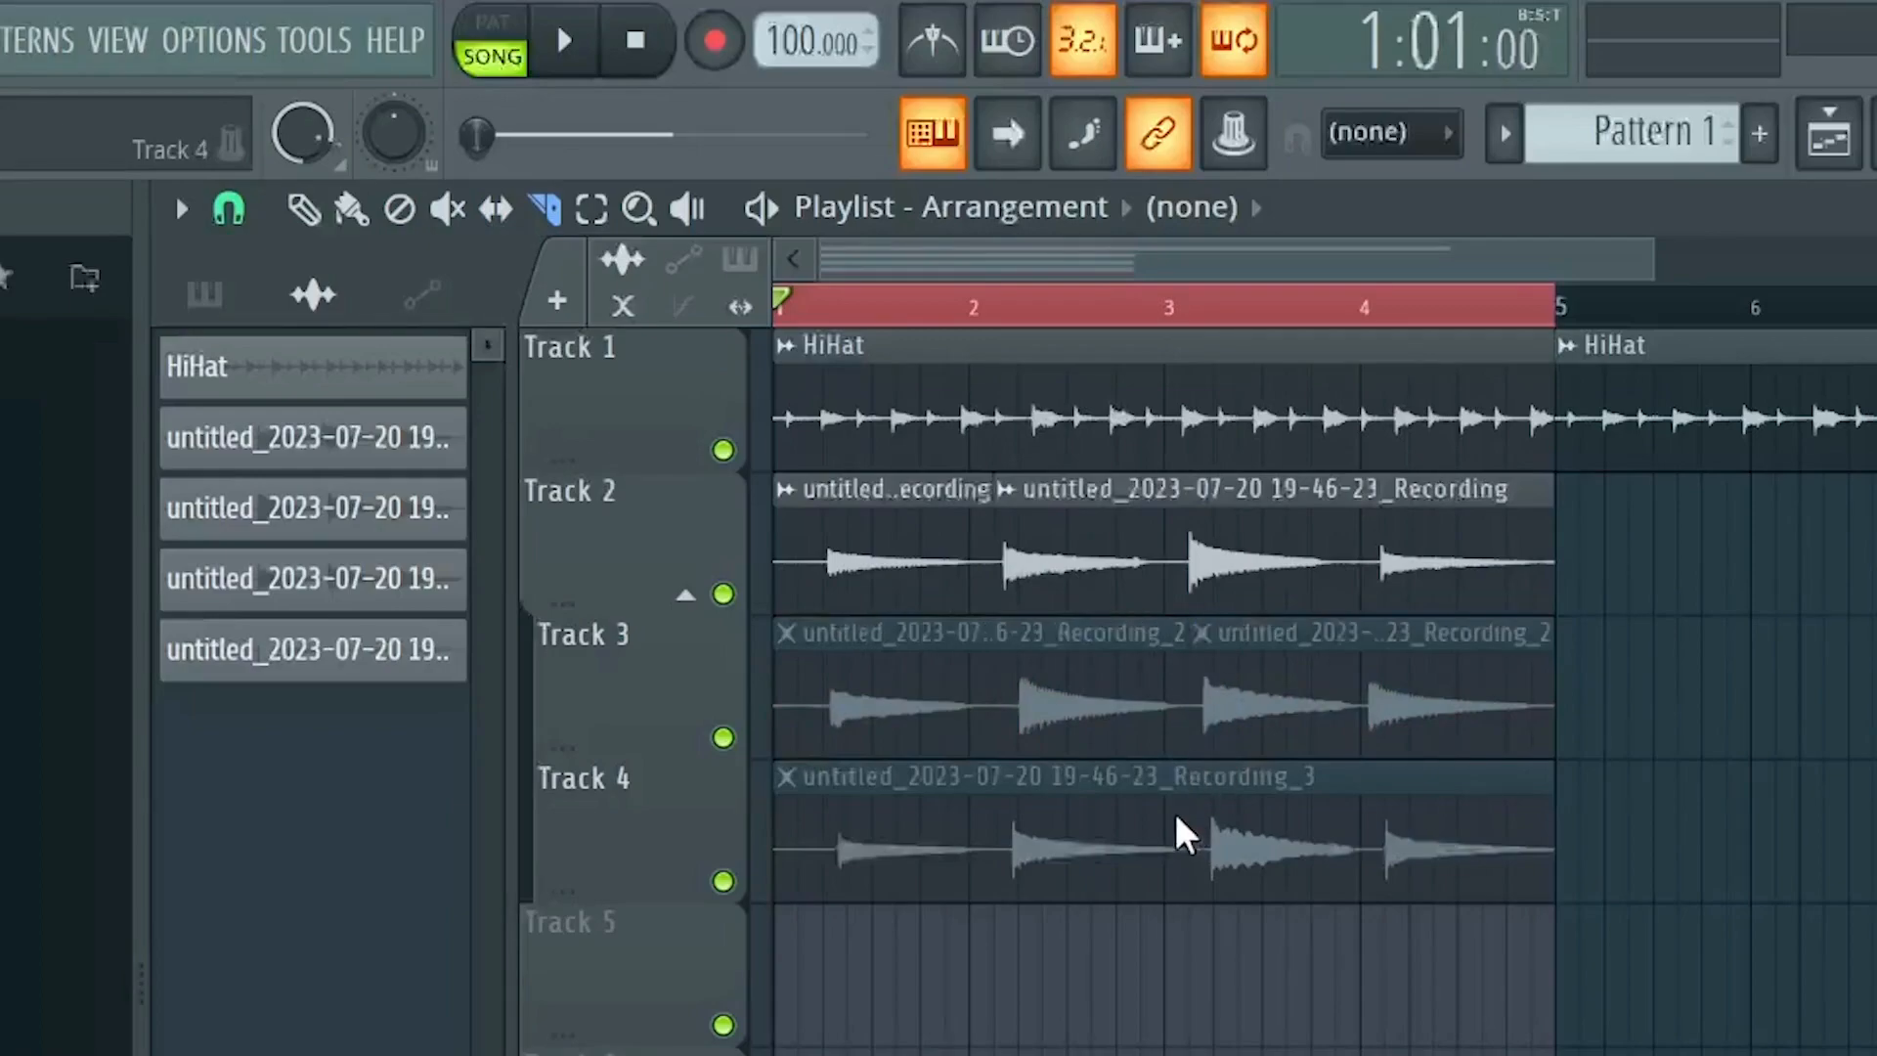
# Slice the Track 3 take just before its second hit, without snapping
pyautogui.moveTo(1007, 635); pyautogui.dragTo(1002, 765)
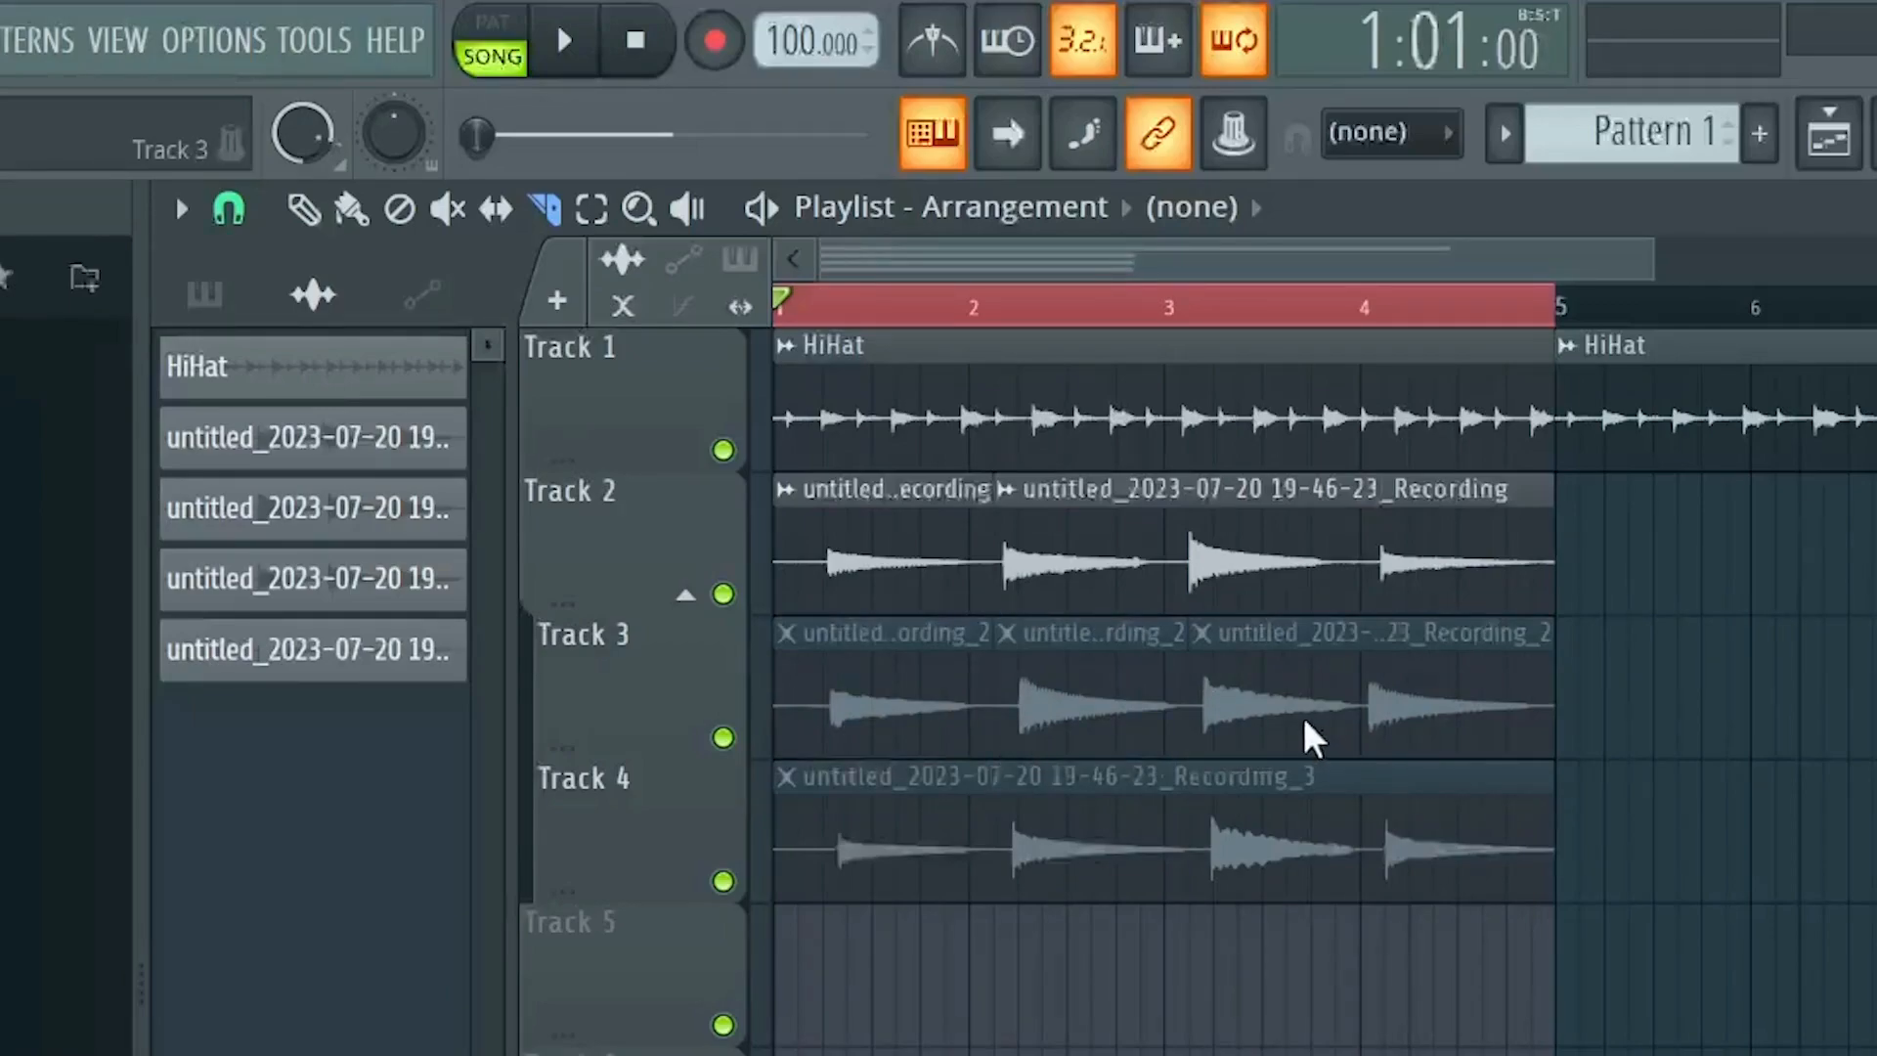
pyautogui.scroll(1, 1309, 736)
pyautogui.scroll(1, 1306, 735)
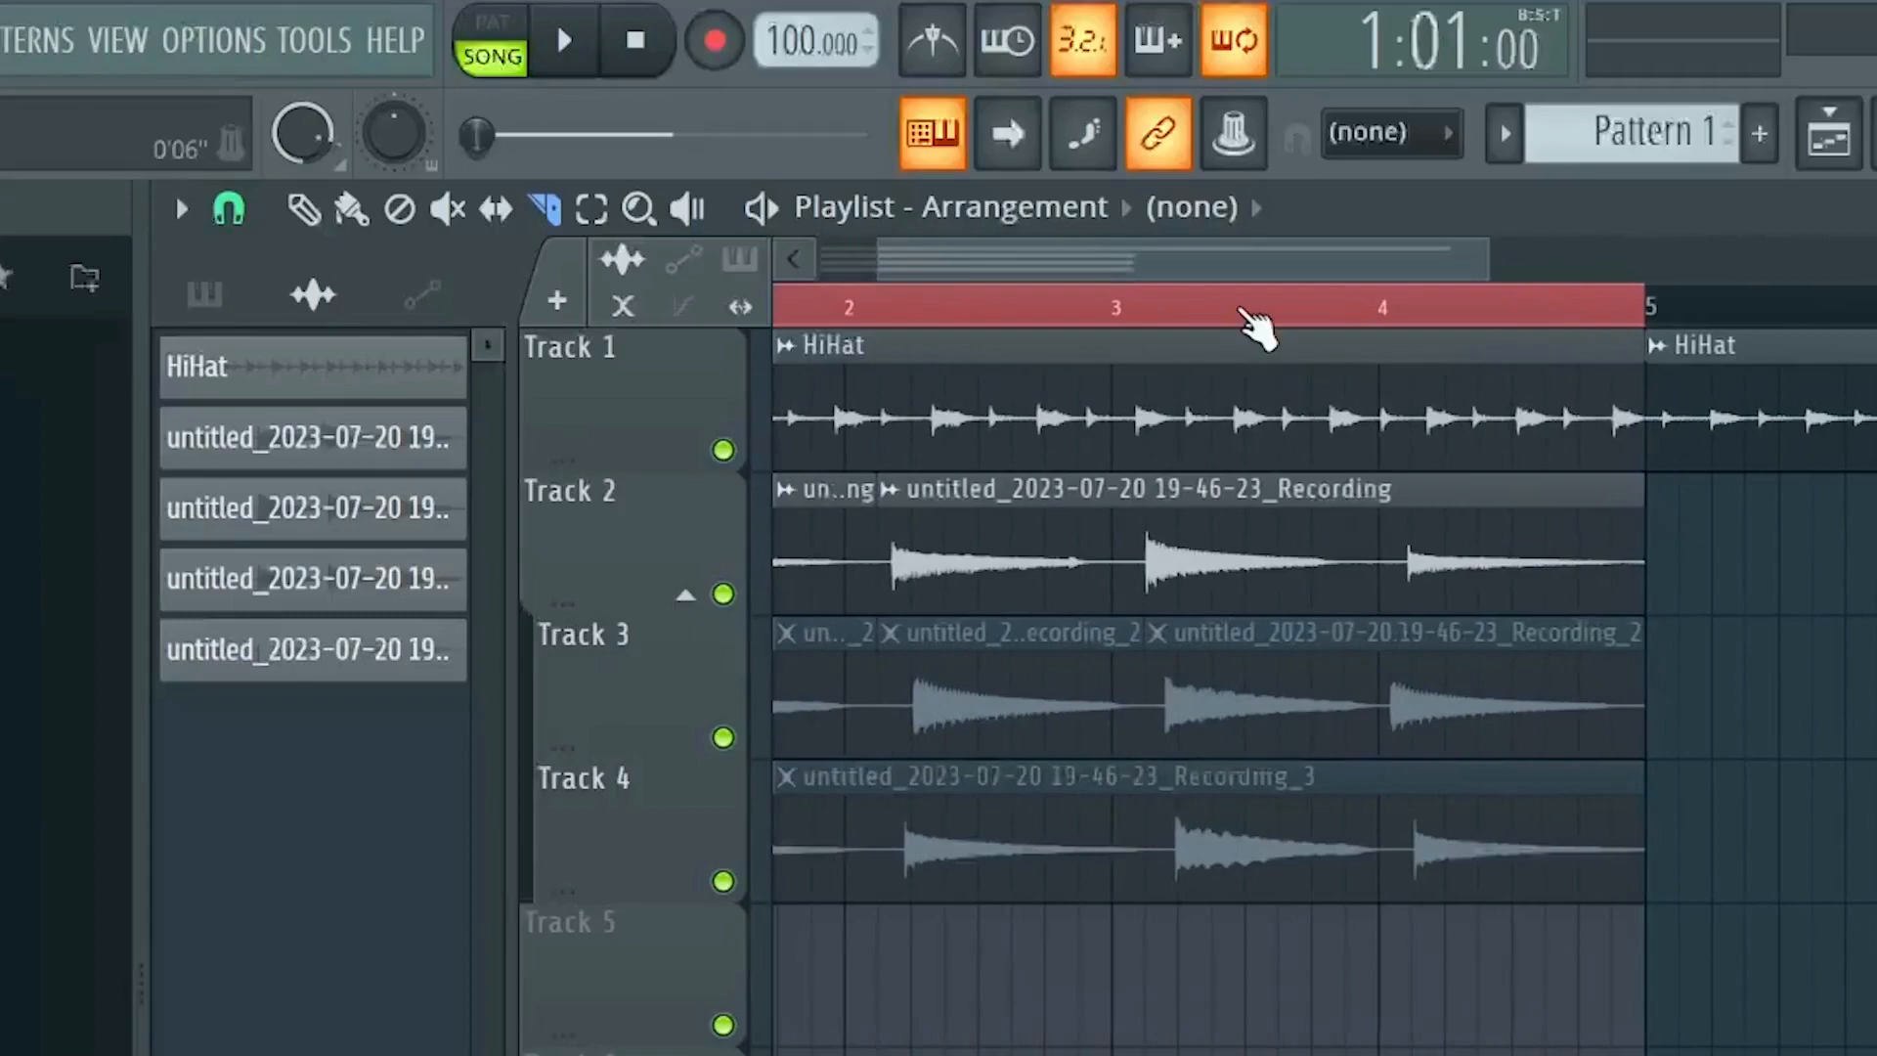
pyautogui.scroll(5, 1340, 787)
pyautogui.moveTo(1148, 299); pyautogui.dragTo(216, 294)
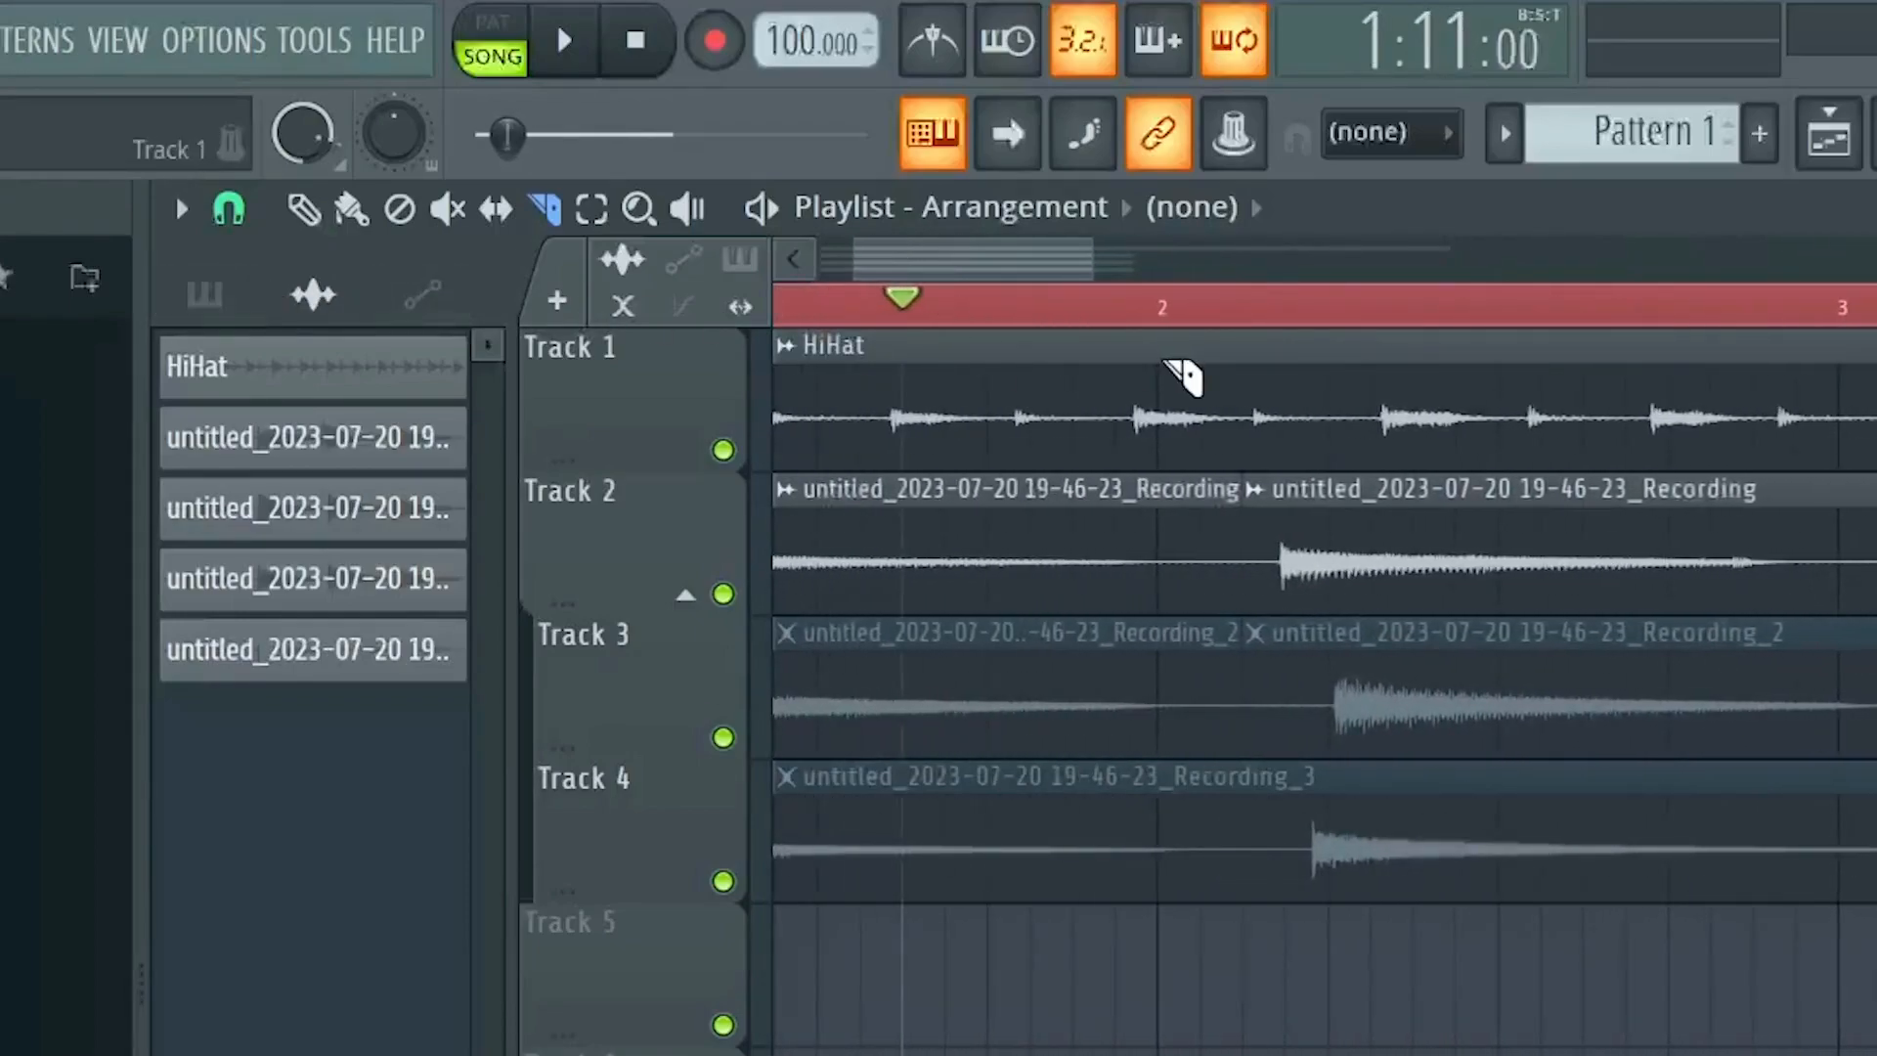
pyautogui.scroll(-3, 1580, 895)
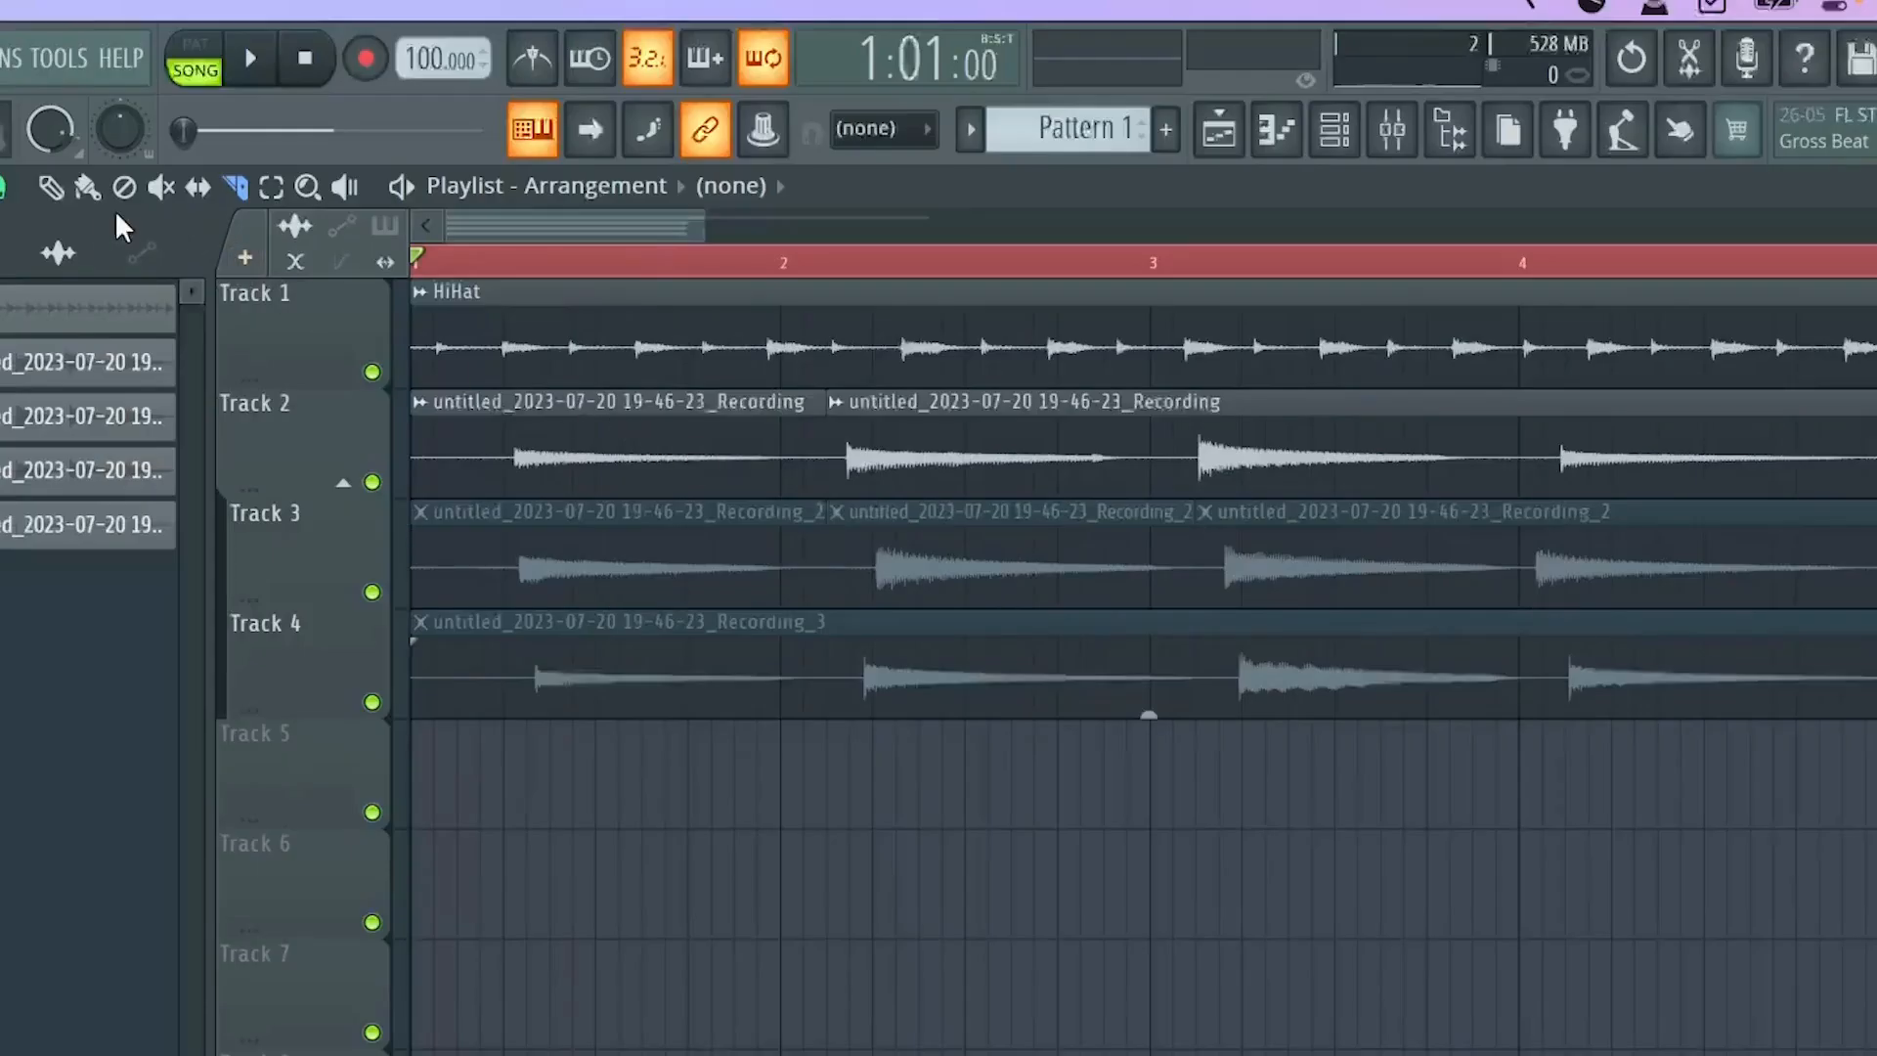
# Mute the Track 2 take from its second hit onward and unmute only the middle slice of the Track 3 take
pyautogui.click(448, 208)
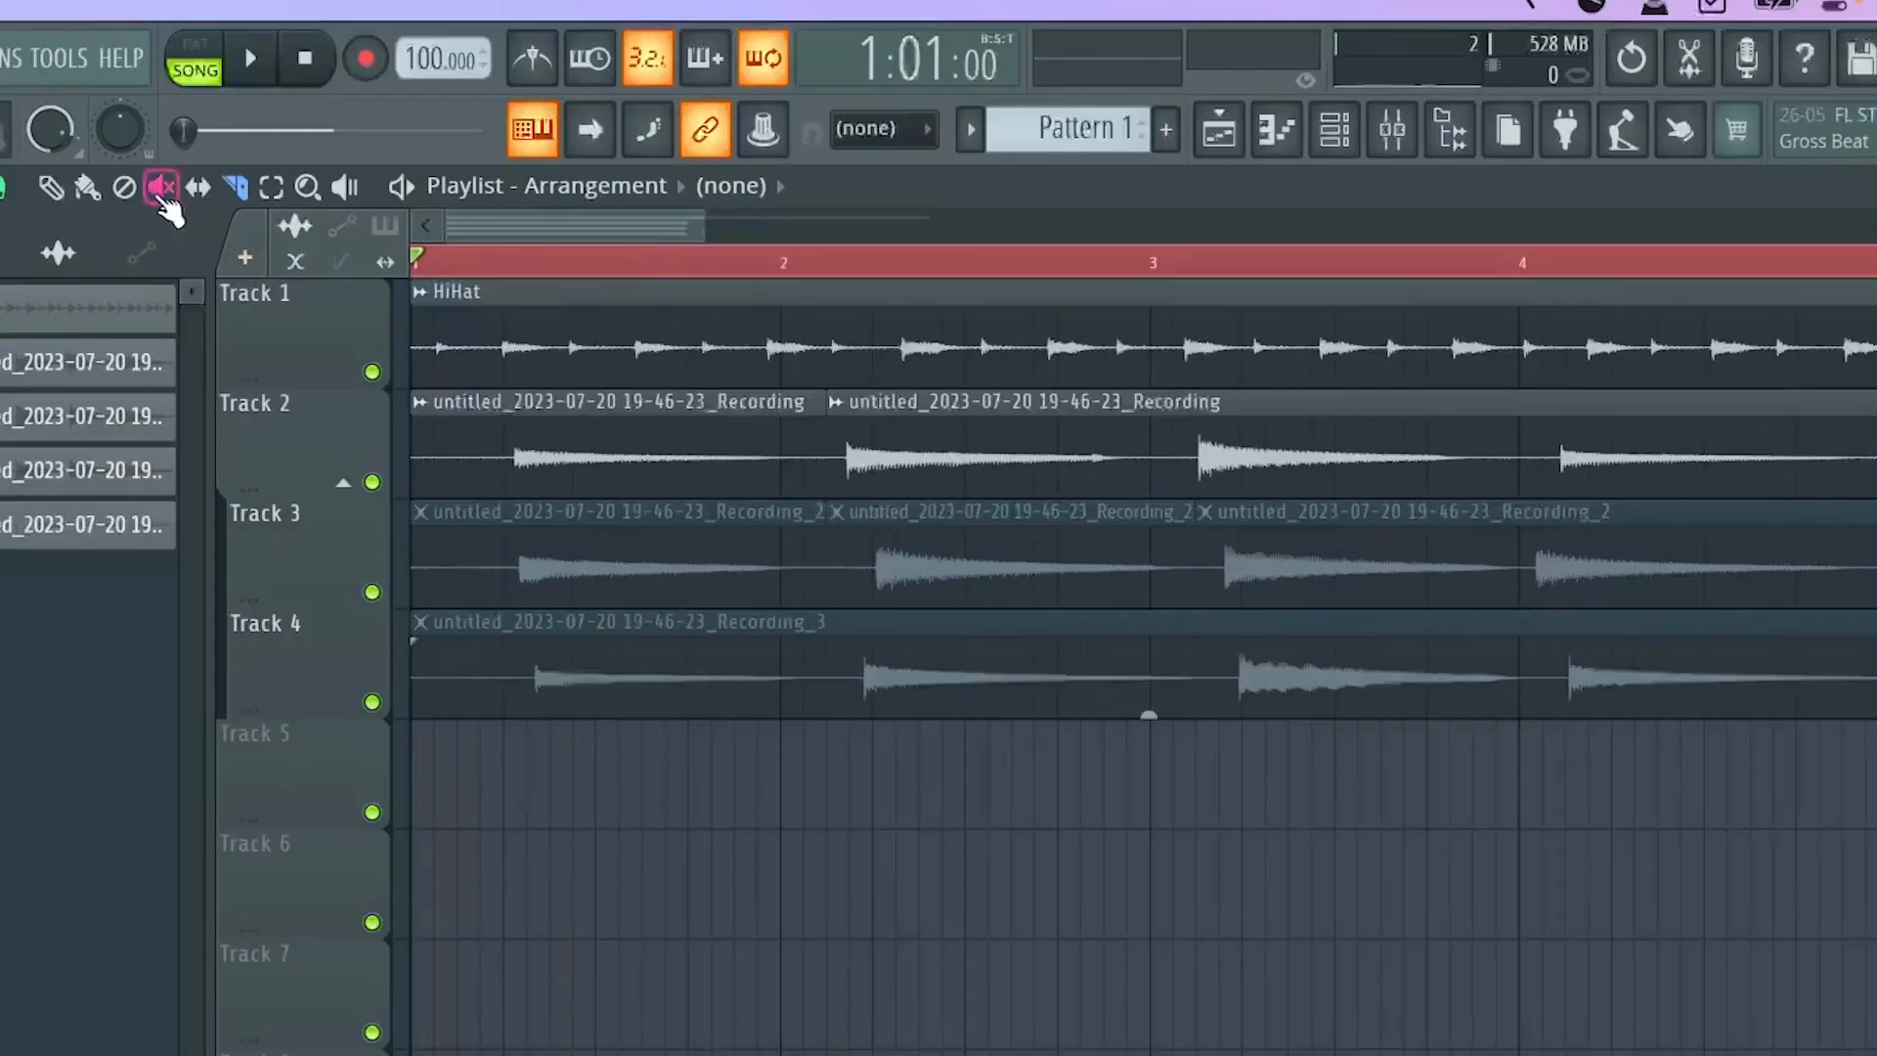
pyautogui.click(871, 456)
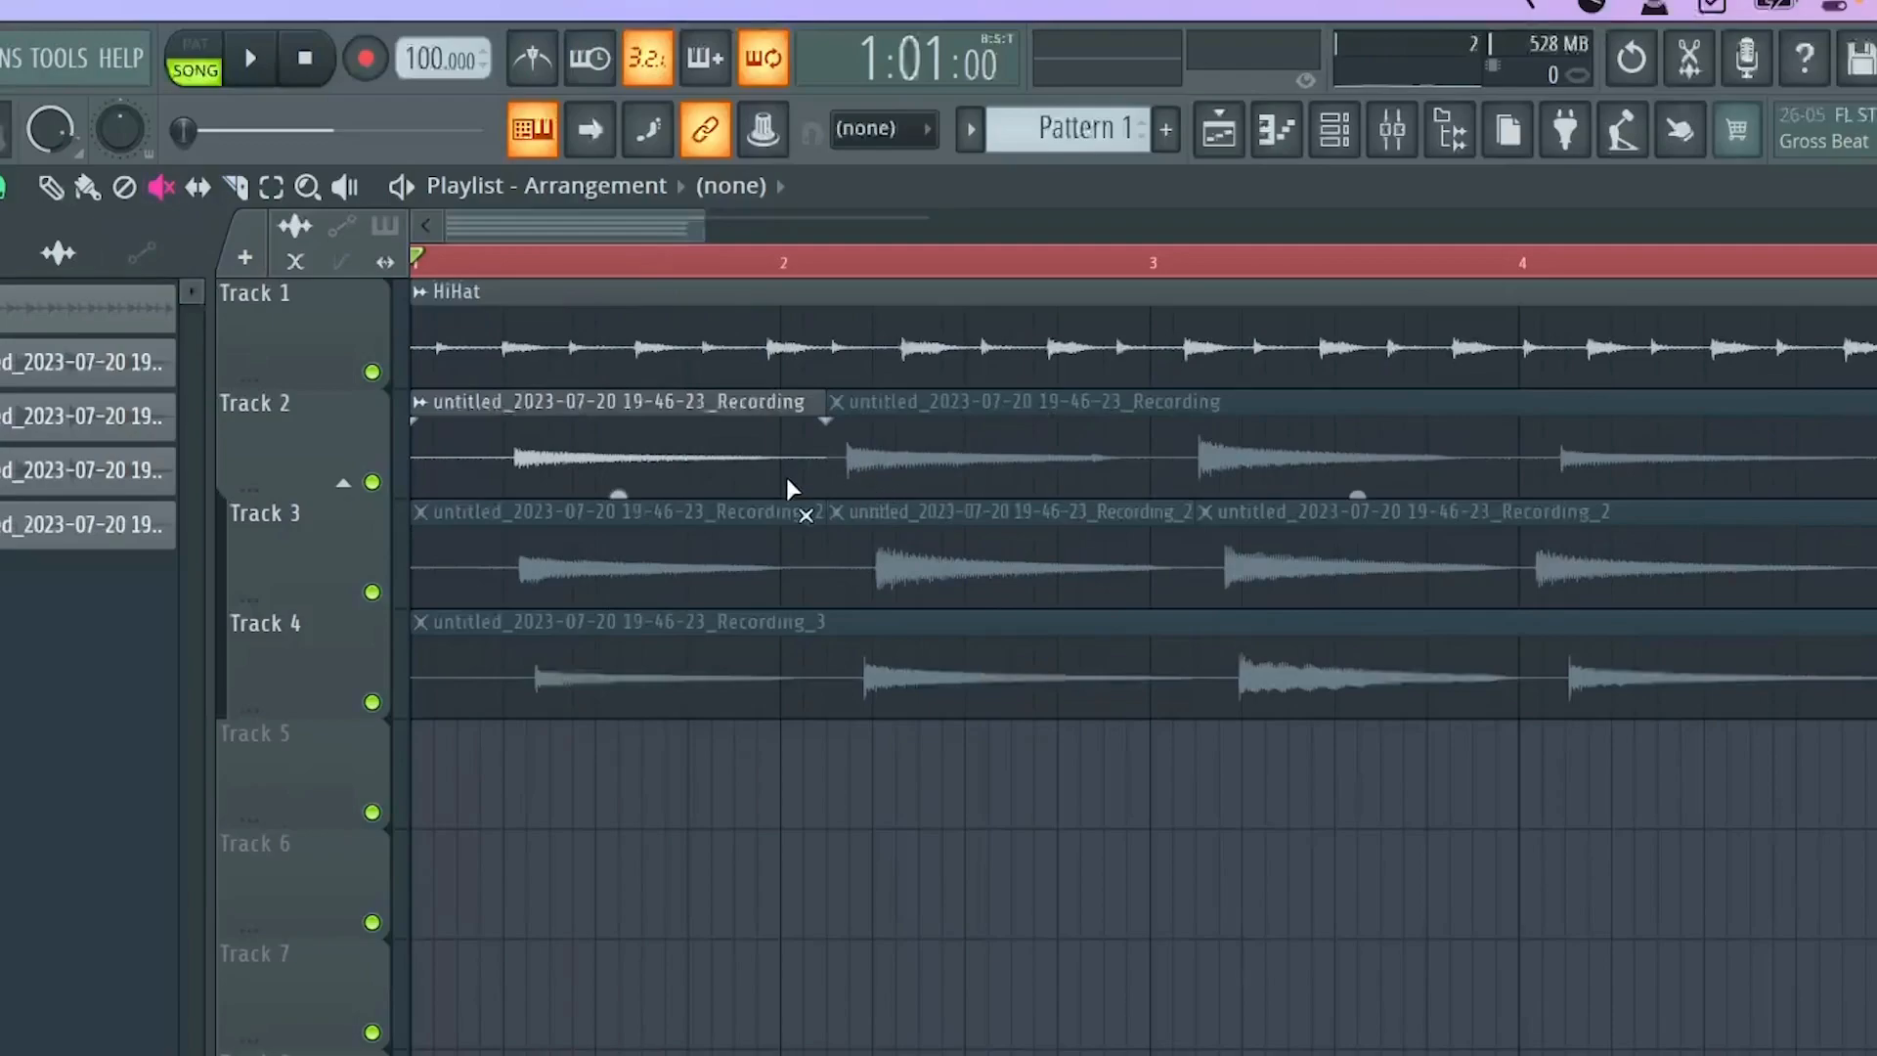
pyautogui.click(730, 571)
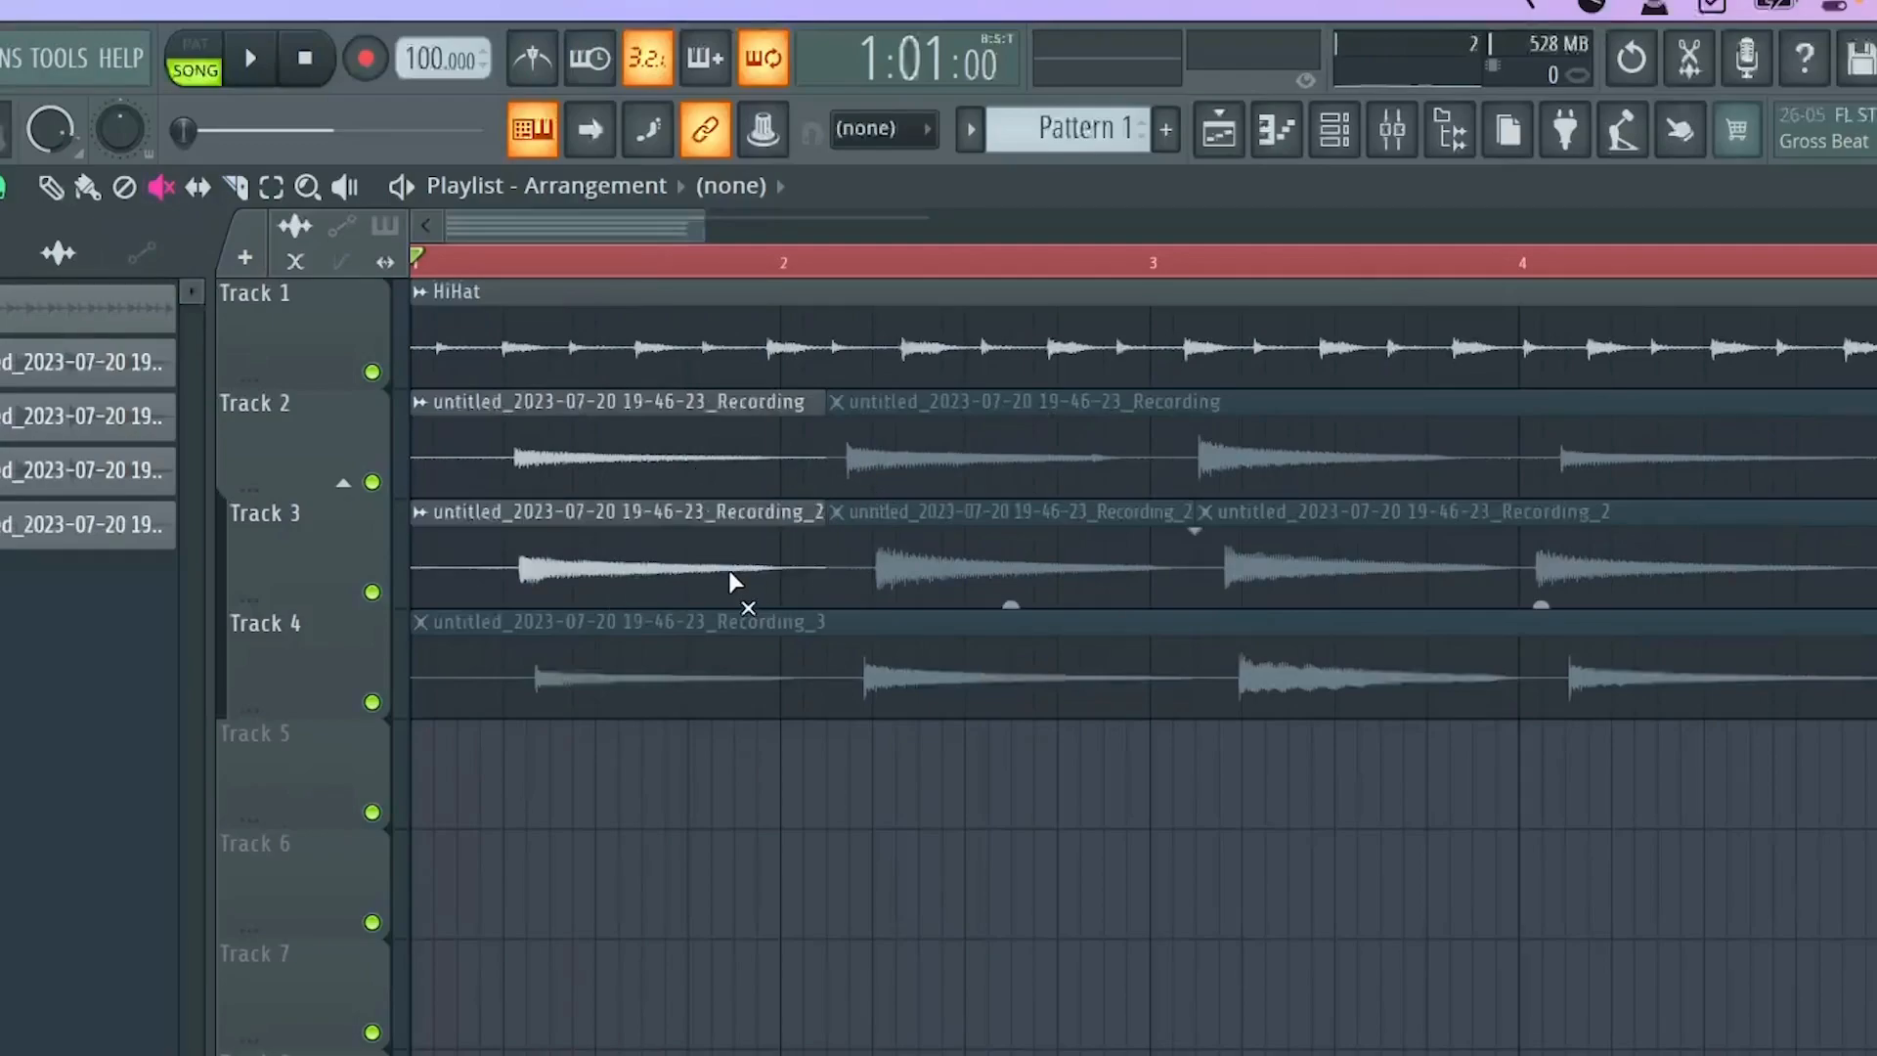
pyautogui.click(730, 571)
pyautogui.click(968, 579)
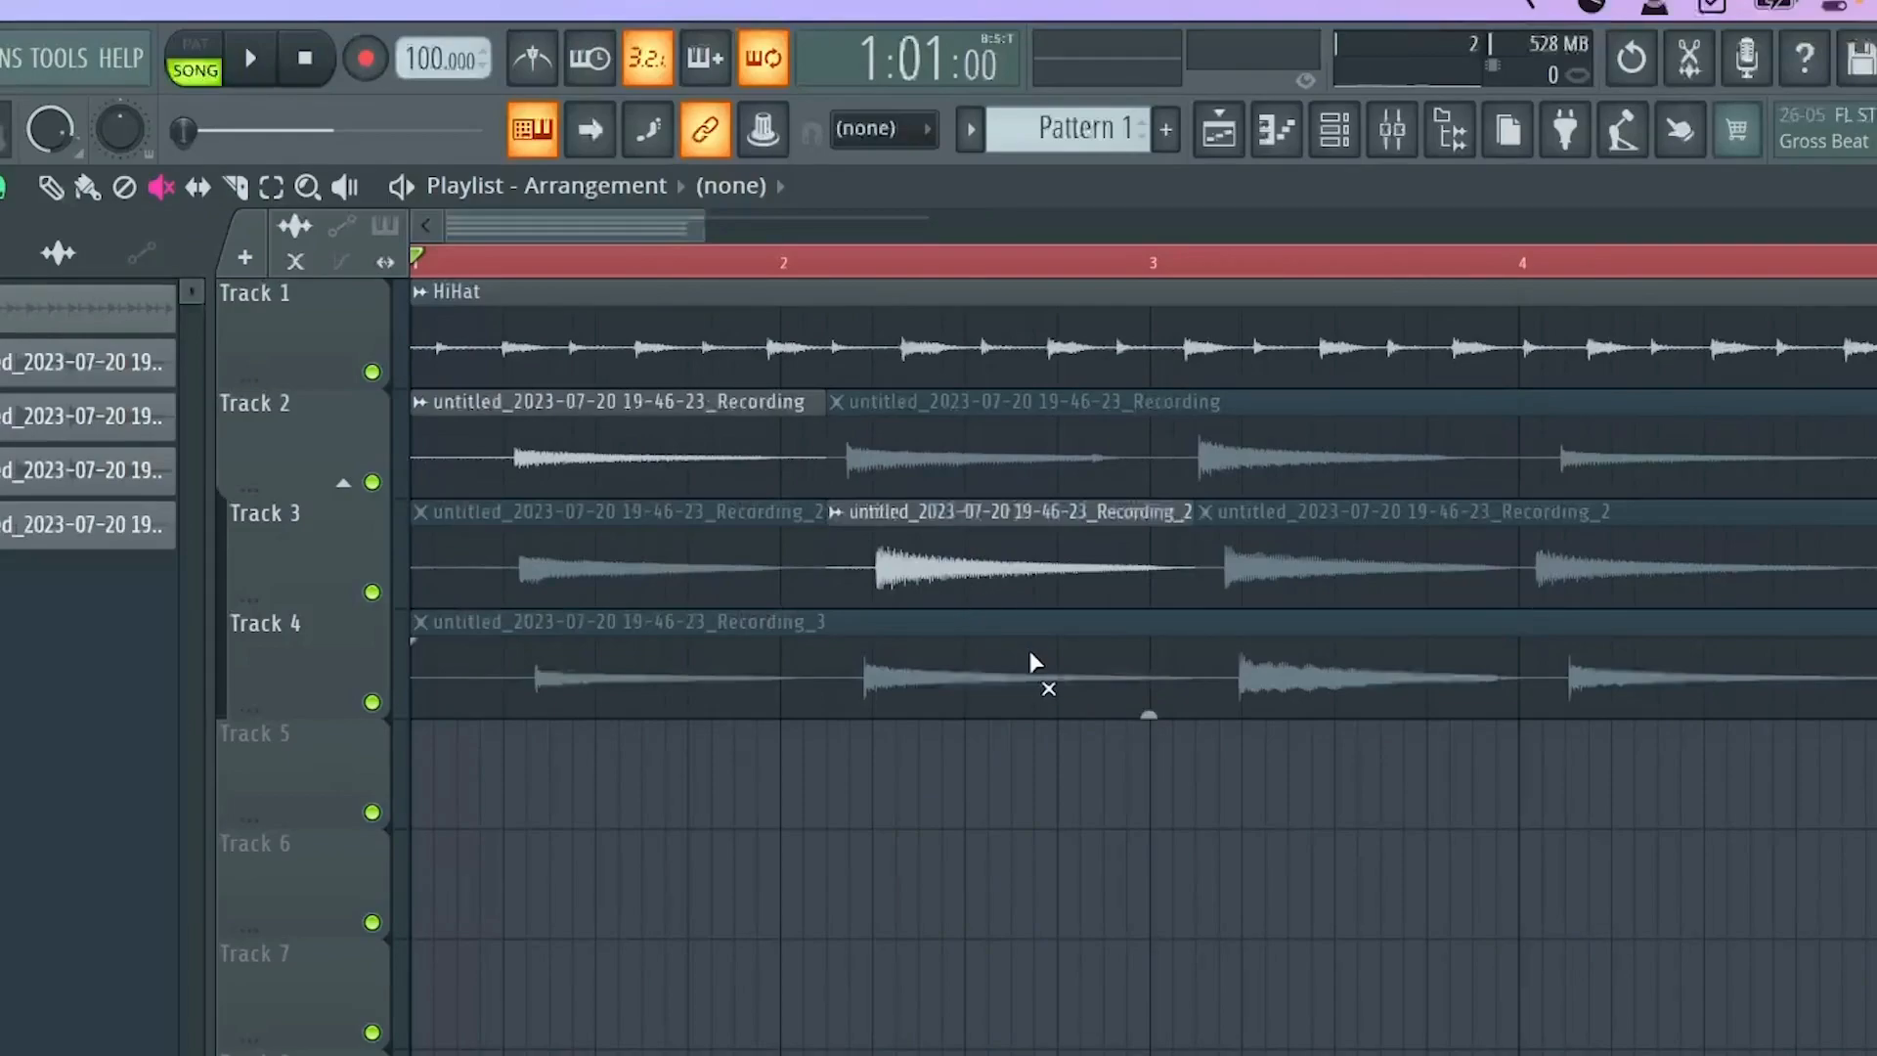
# Slice the Track 4 take just before its third hit to unmute only the part from there on, and play the combined performance
pyautogui.click(235, 185)
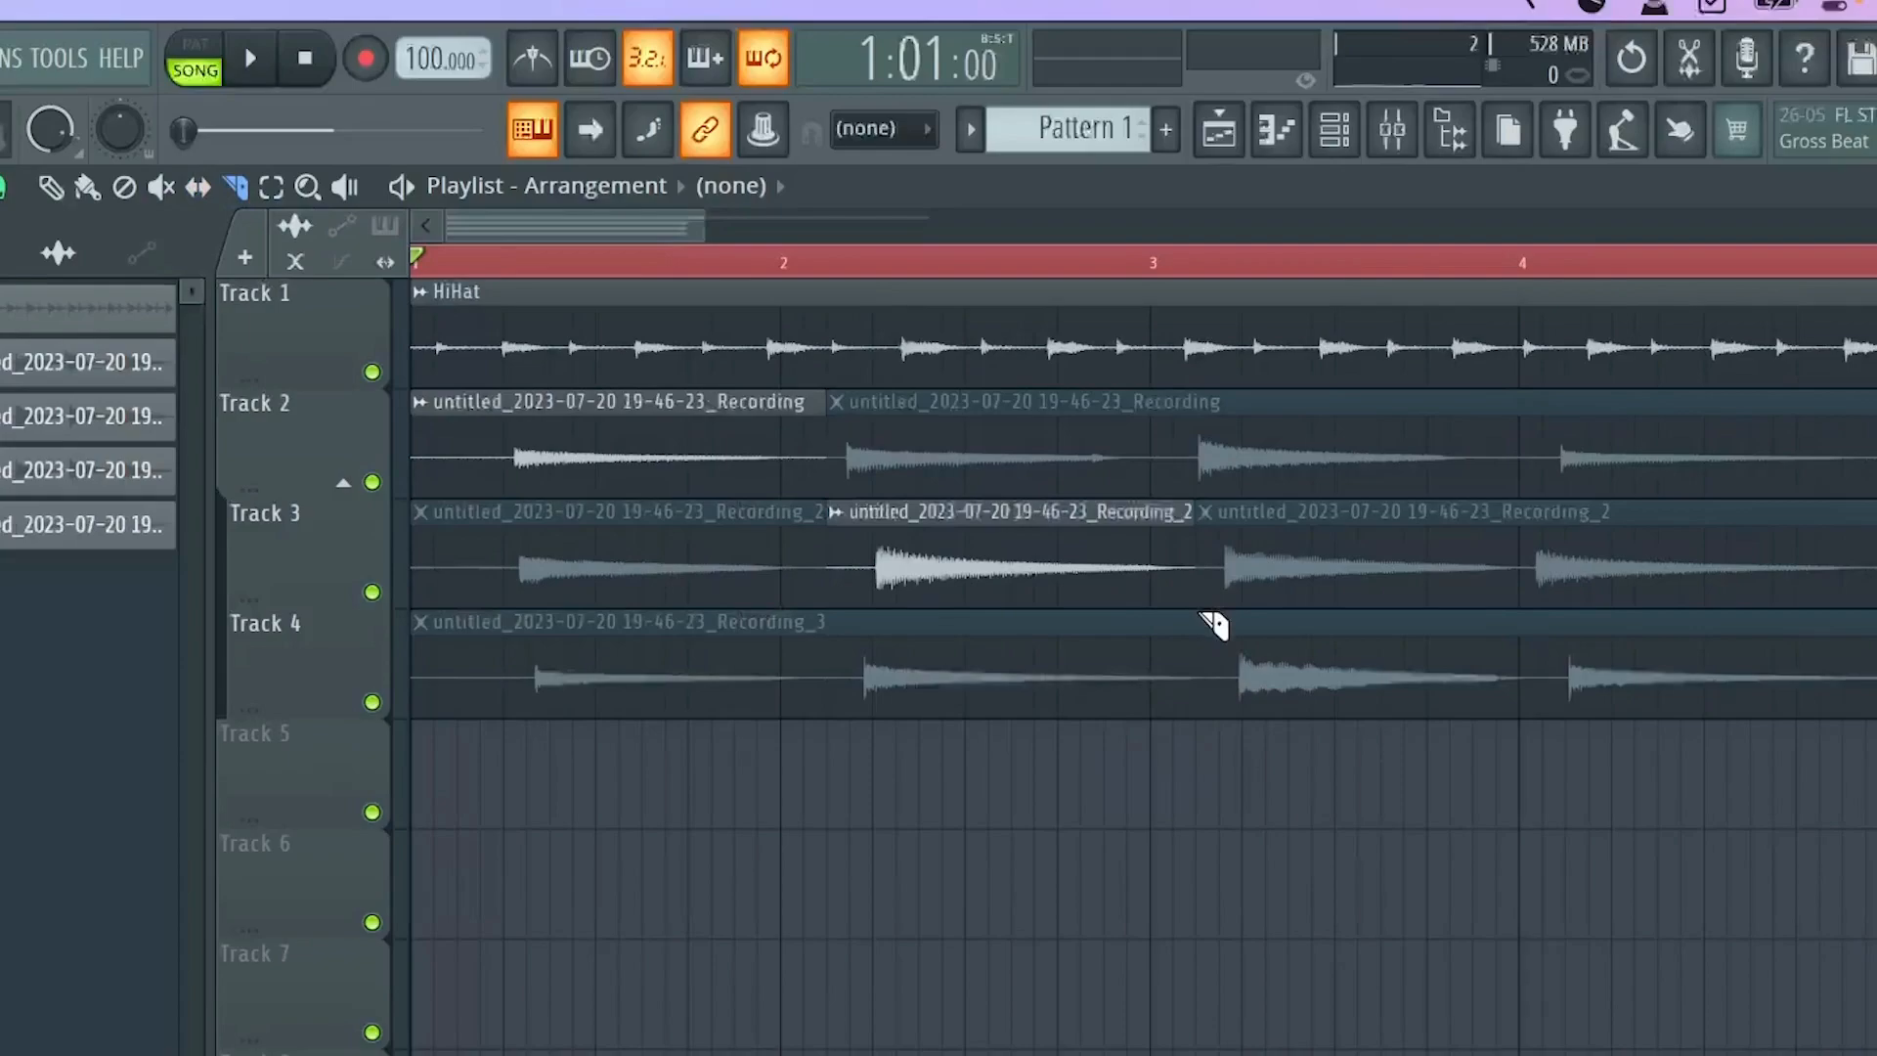
pyautogui.click(1213, 728)
pyautogui.click(161, 185)
pyautogui.click(1413, 684)
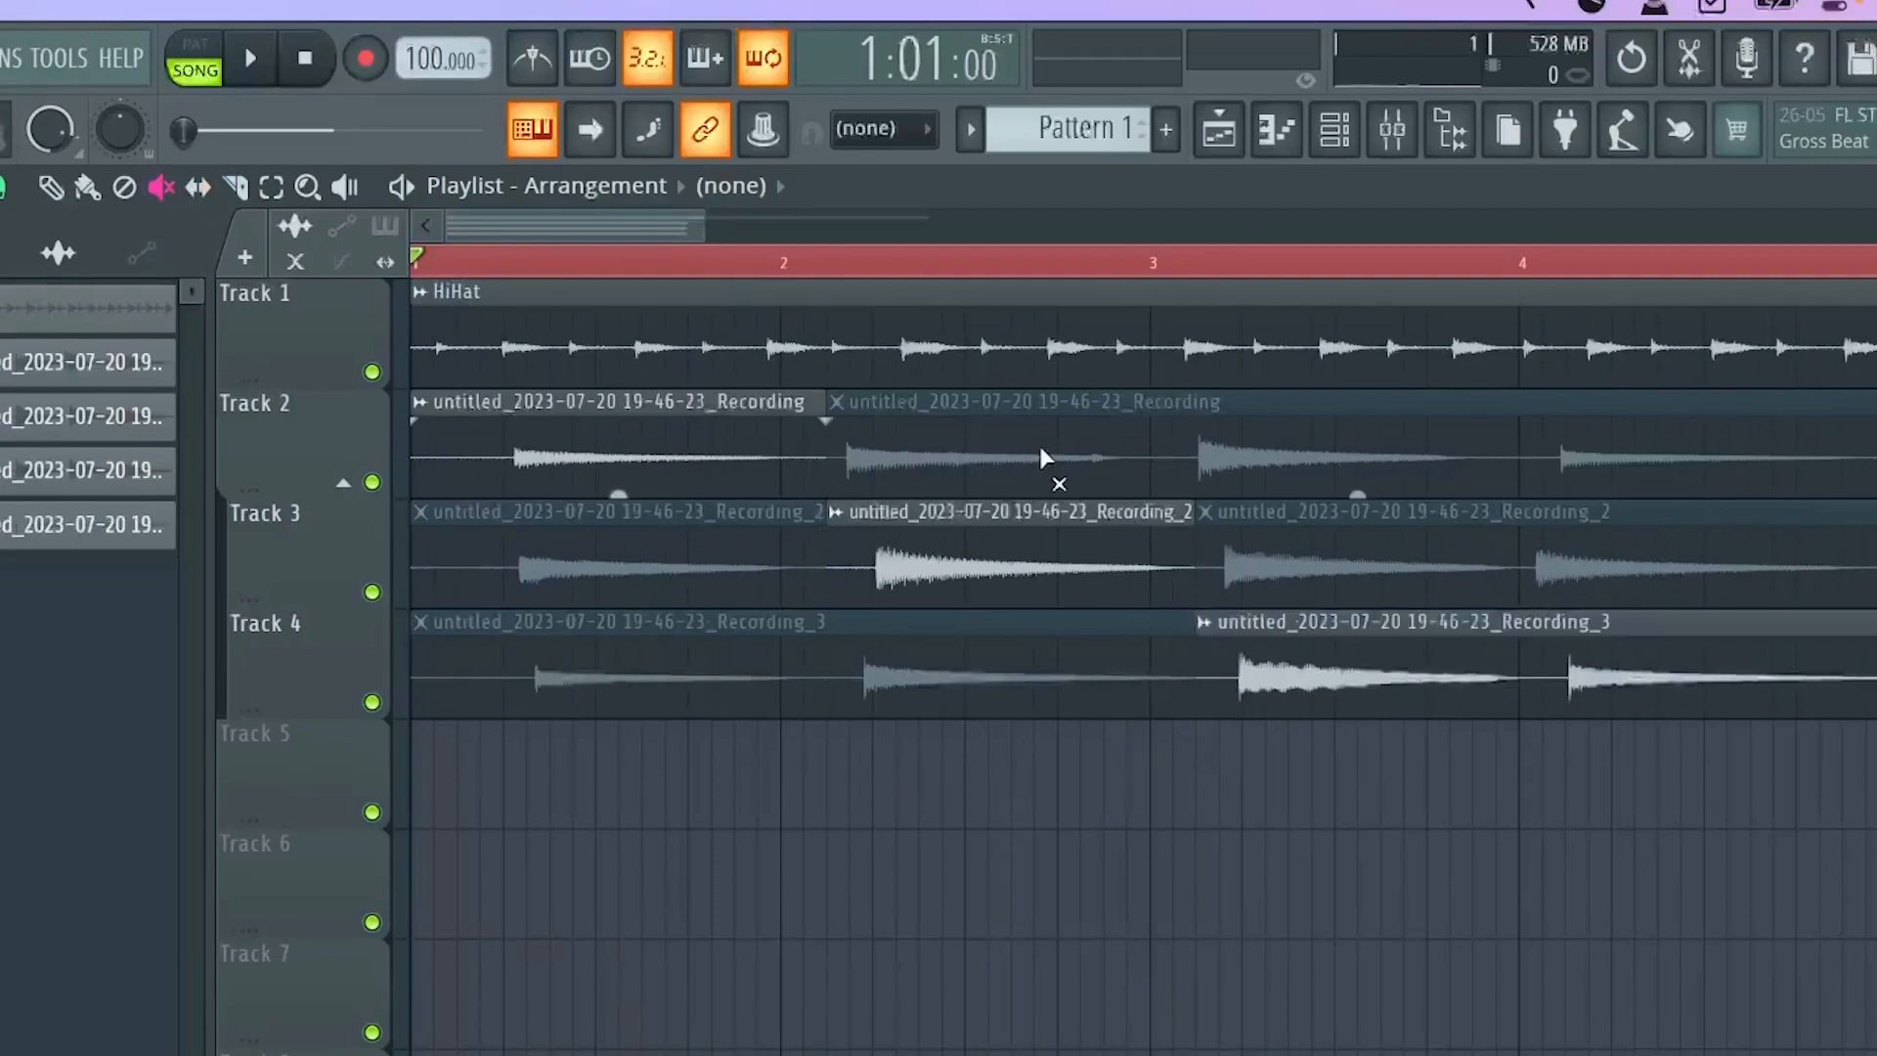
pyautogui.click(250, 61)
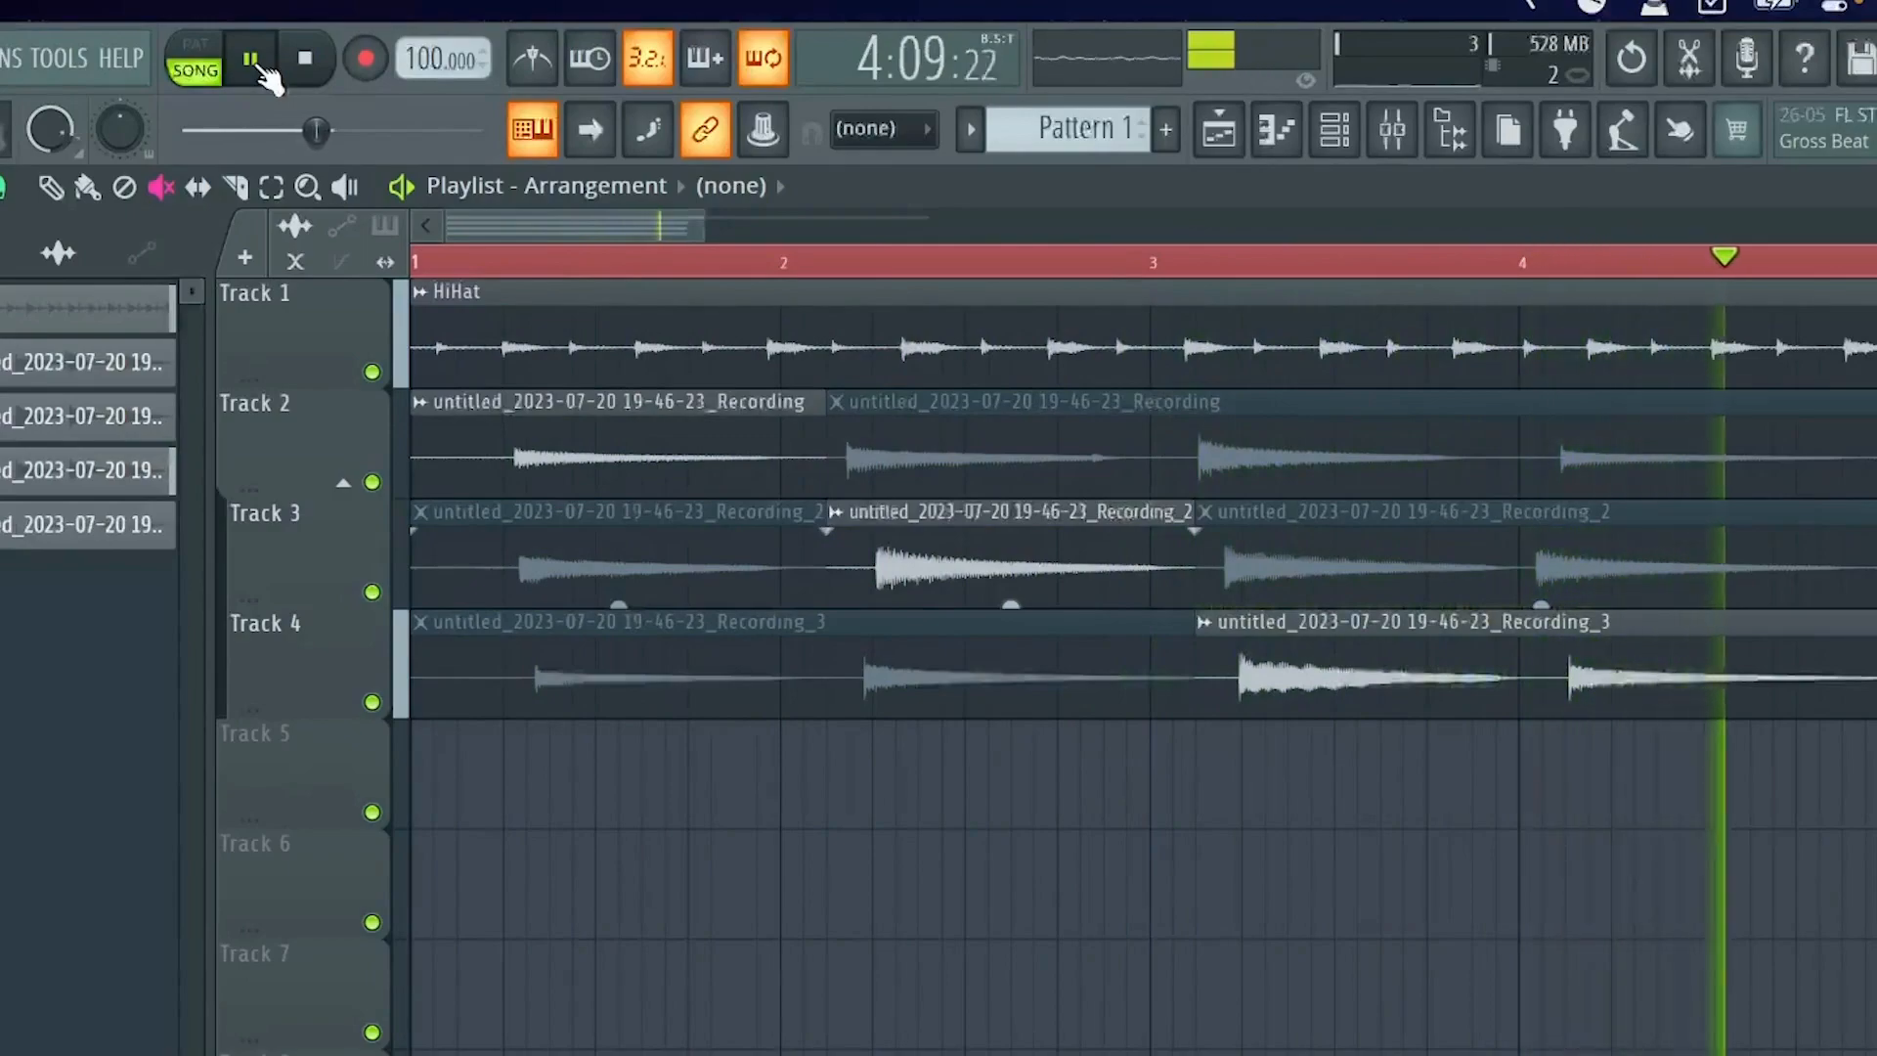
pyautogui.click(311, 61)
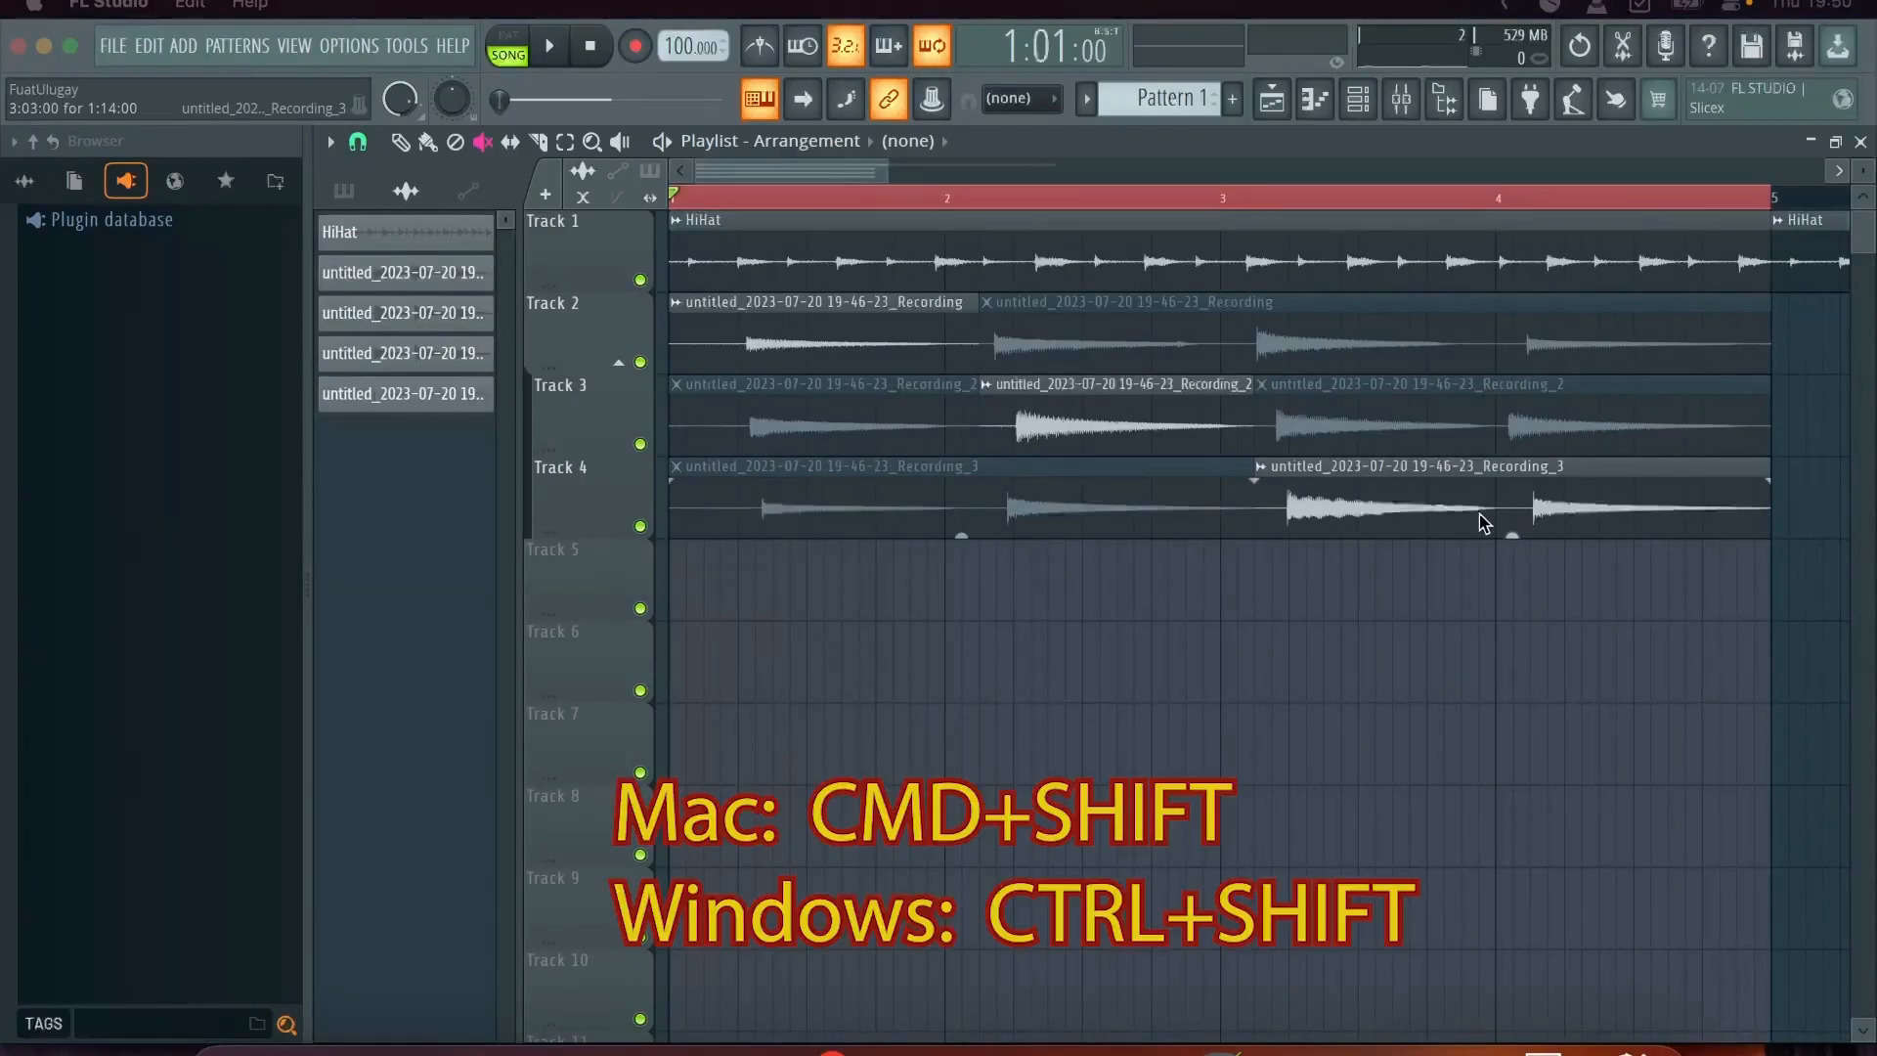
# Select the three unmuted clips on Tracks 2, 3 and 4 and consolidate them from selection start into one stereo WAV clip
pyautogui.keyDown('shift'); pyautogui.keyDown('super'); pyautogui.click(1410, 506); pyautogui.keyUp('super'); pyautogui.keyUp('shift')
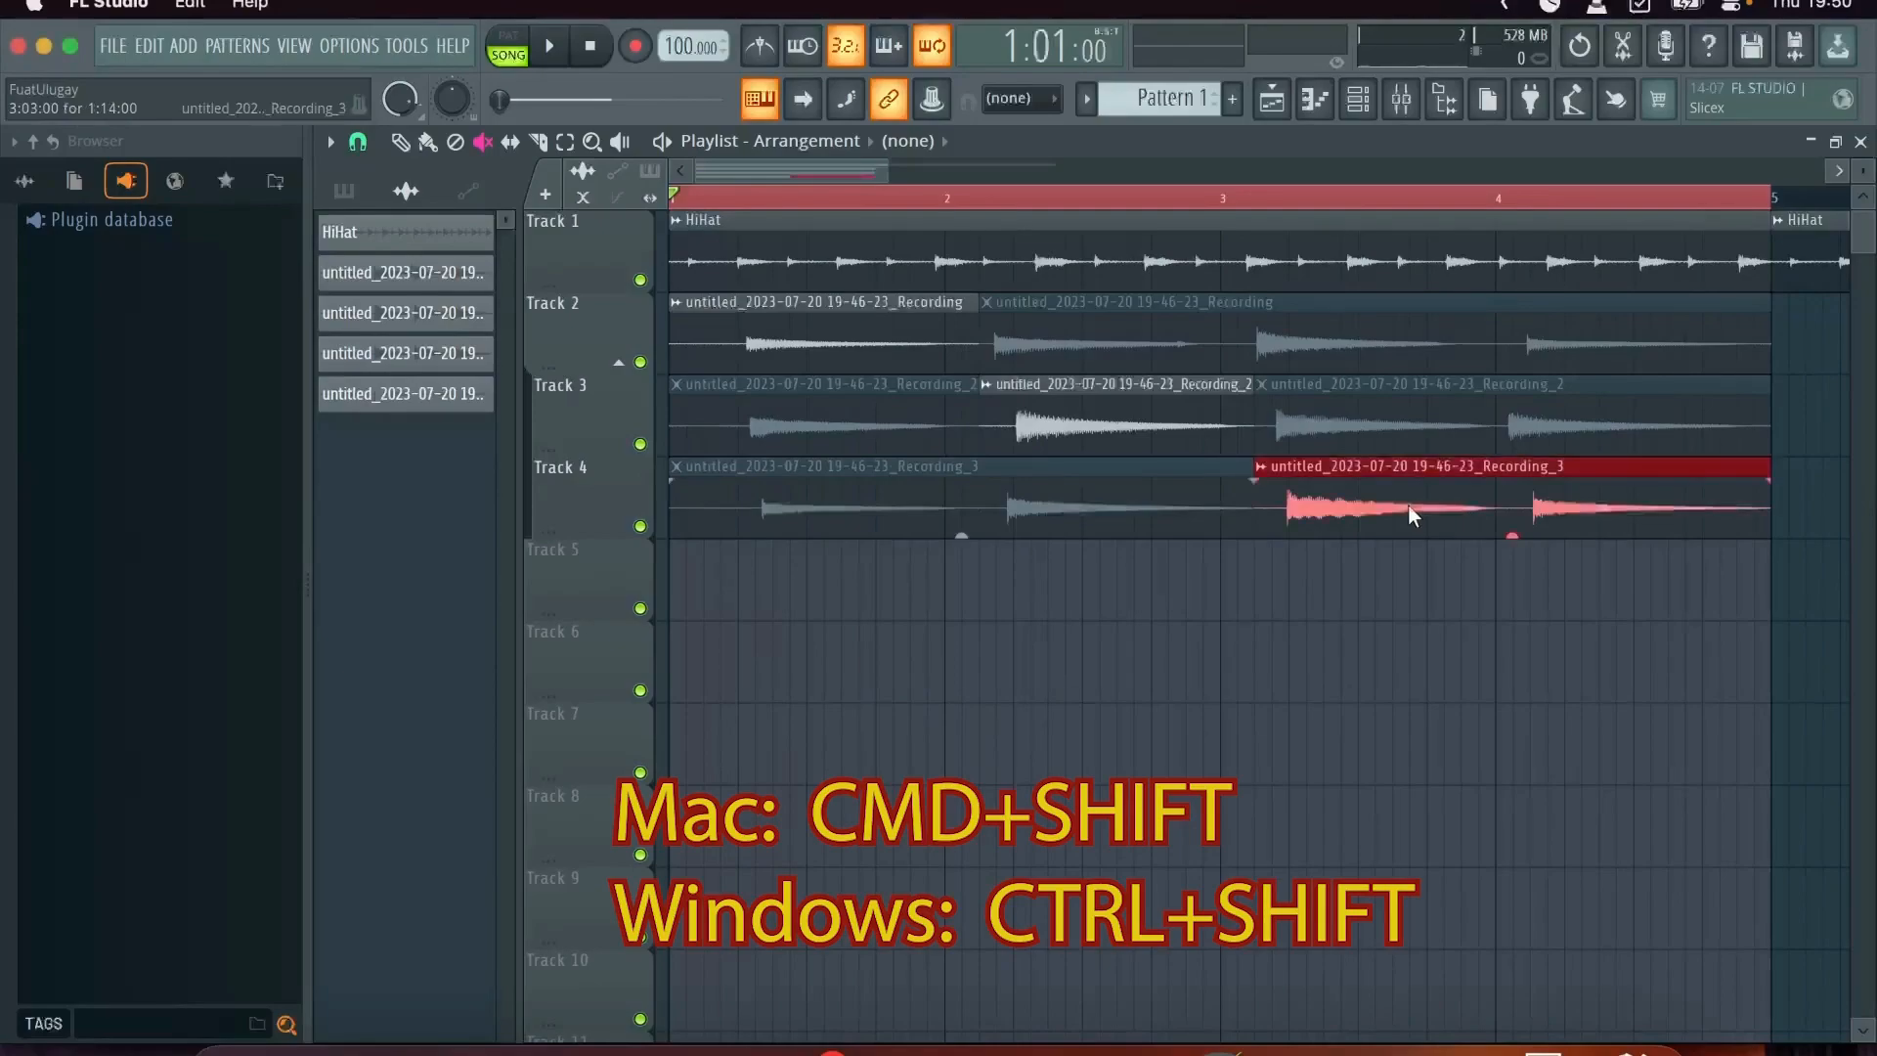
pyautogui.keyDown('shift'); pyautogui.keyDown('super'); pyautogui.click(1159, 430); pyautogui.keyUp('super'); pyautogui.keyUp('shift')
pyautogui.keyDown('shift'); pyautogui.keyDown('super'); pyautogui.click(802, 357); pyautogui.keyUp('super'); pyautogui.keyUp('shift')
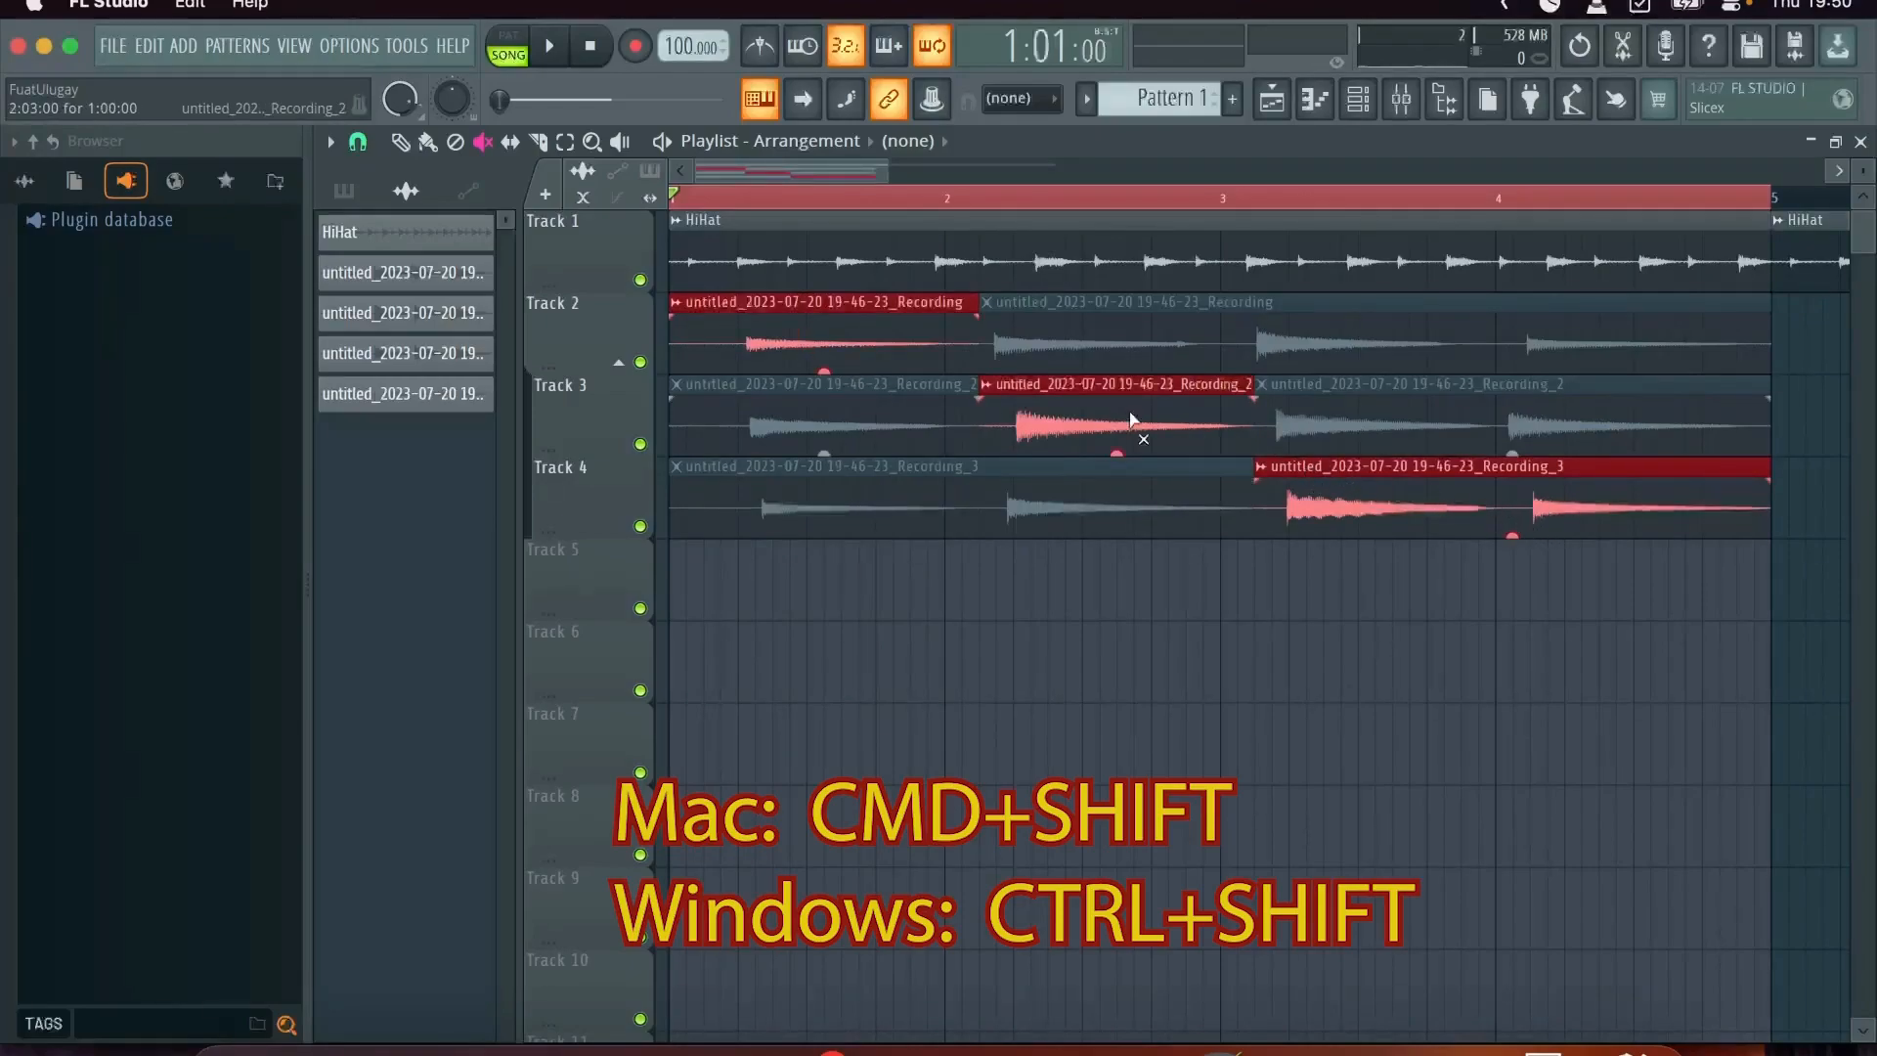
pyautogui.click(330, 144)
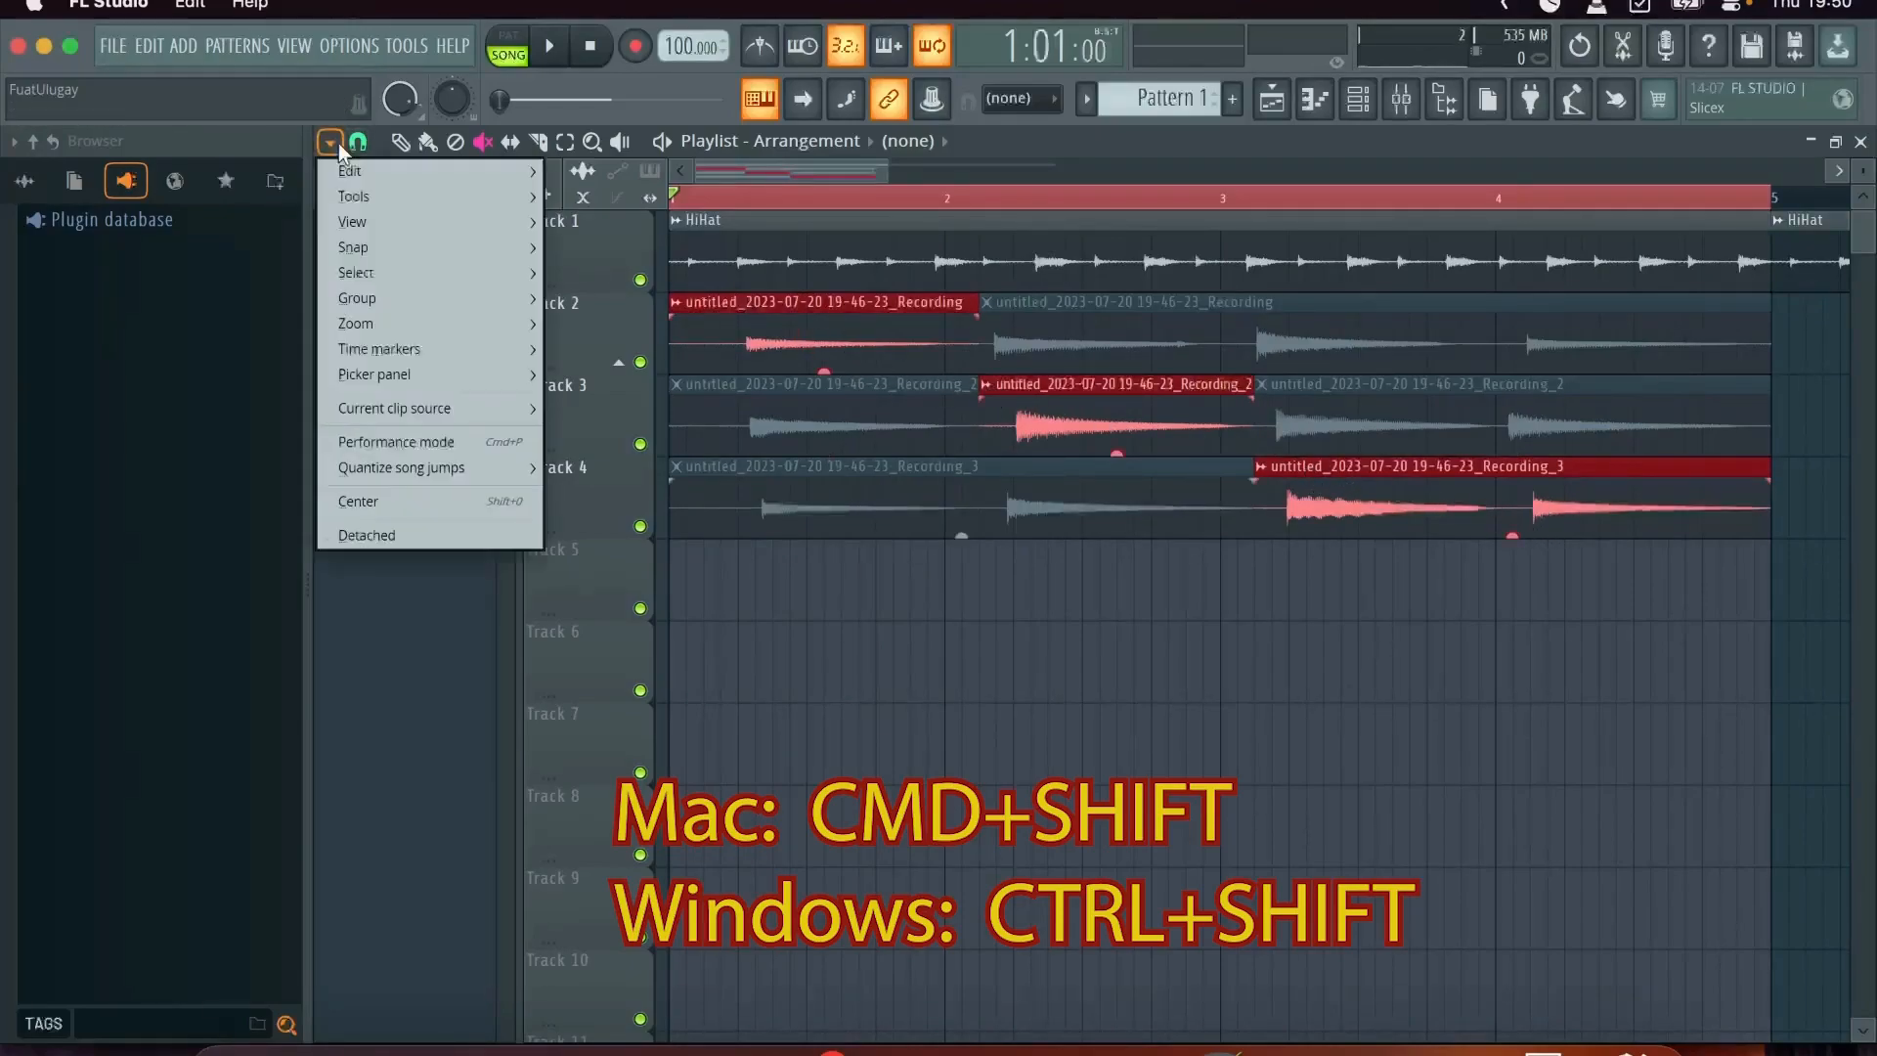
pyautogui.moveTo(349, 197)
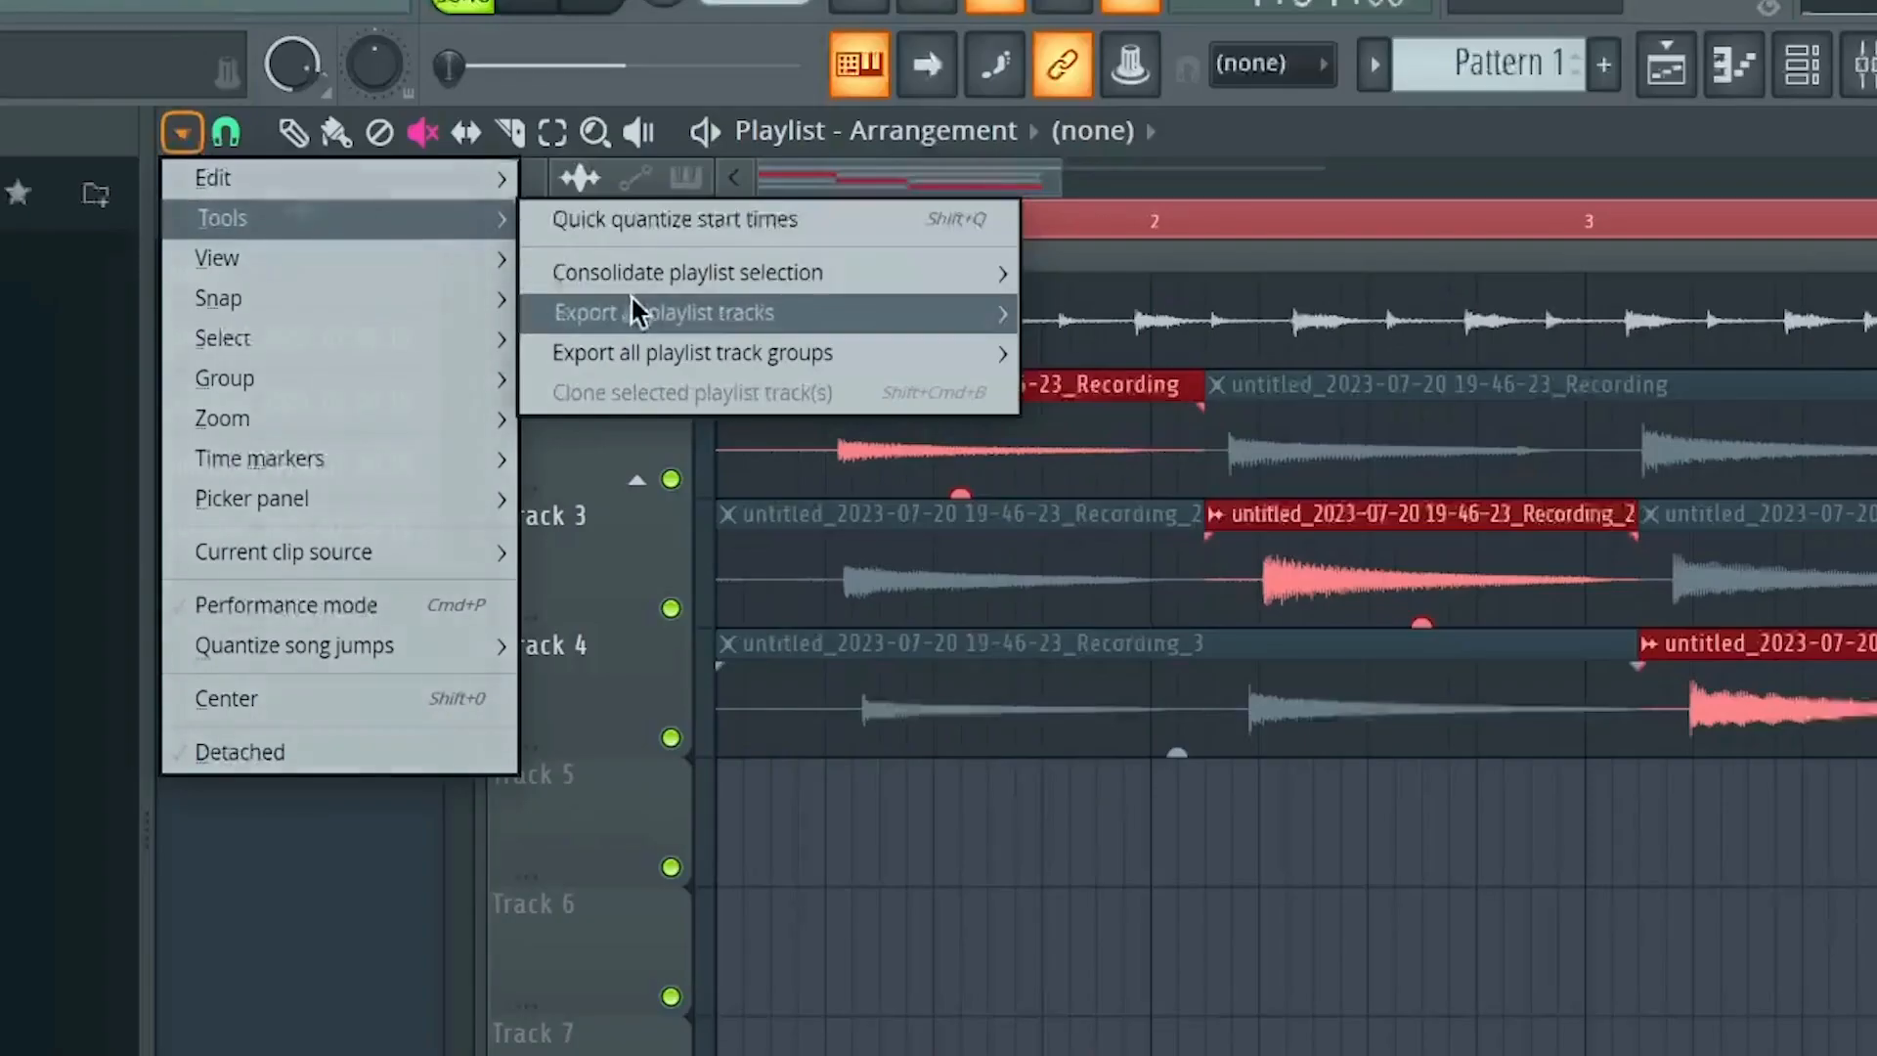
pyautogui.moveTo(649, 237)
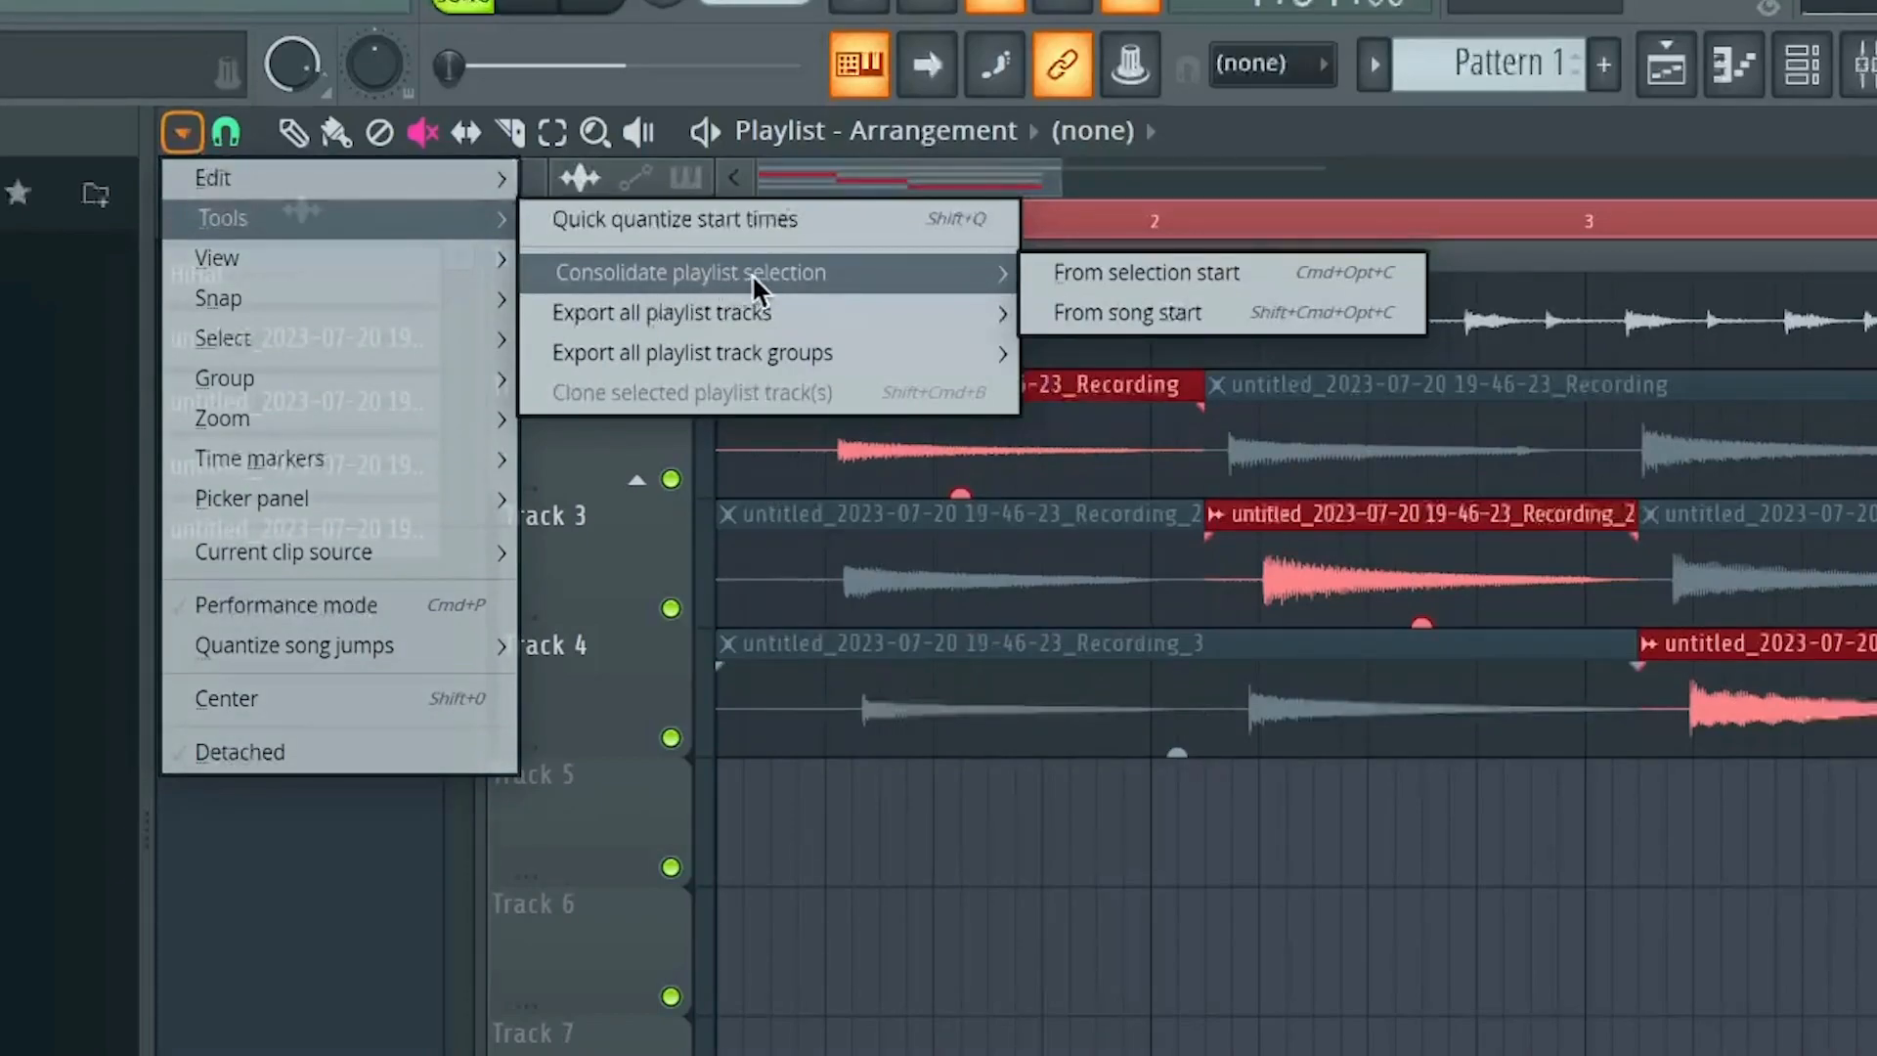
pyautogui.click(1152, 278)
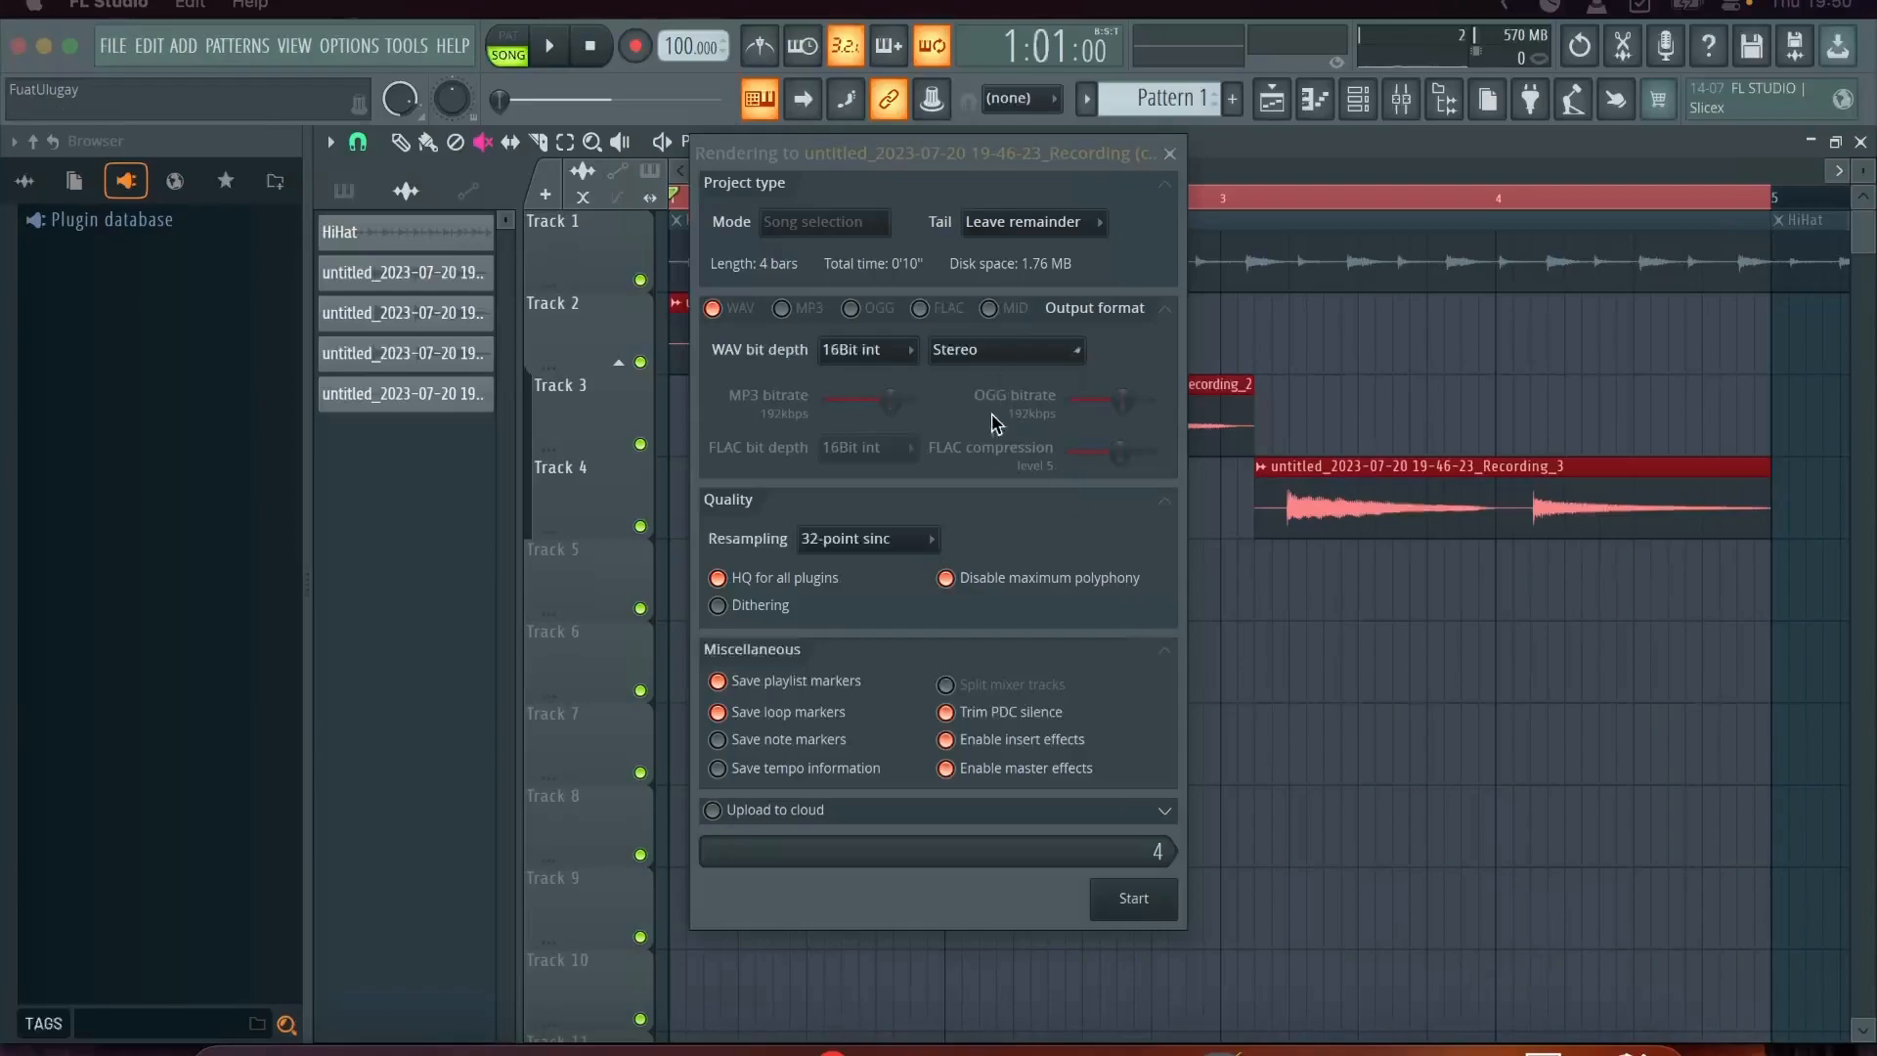
pyautogui.click(1131, 900)
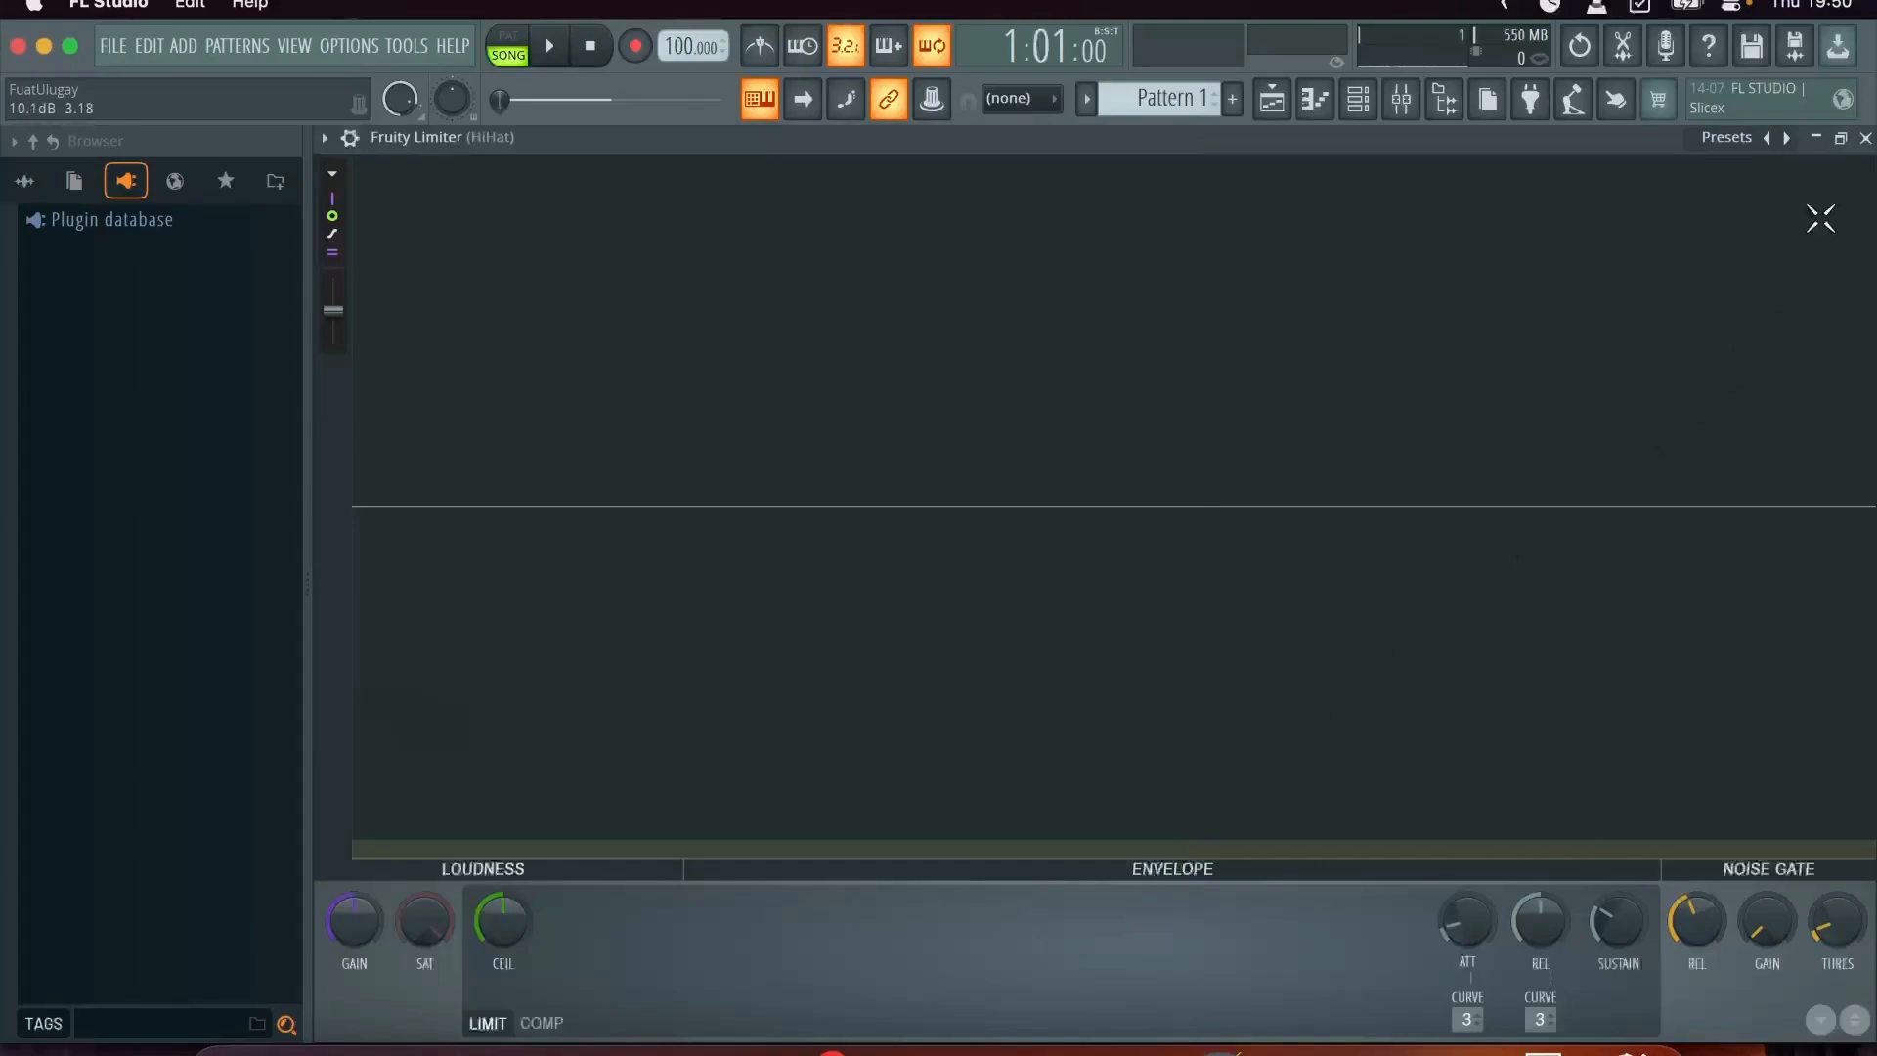
# Close the Fruity Limiter window and play the consolidated clip together with the hi-hat
pyautogui.click(1865, 138)
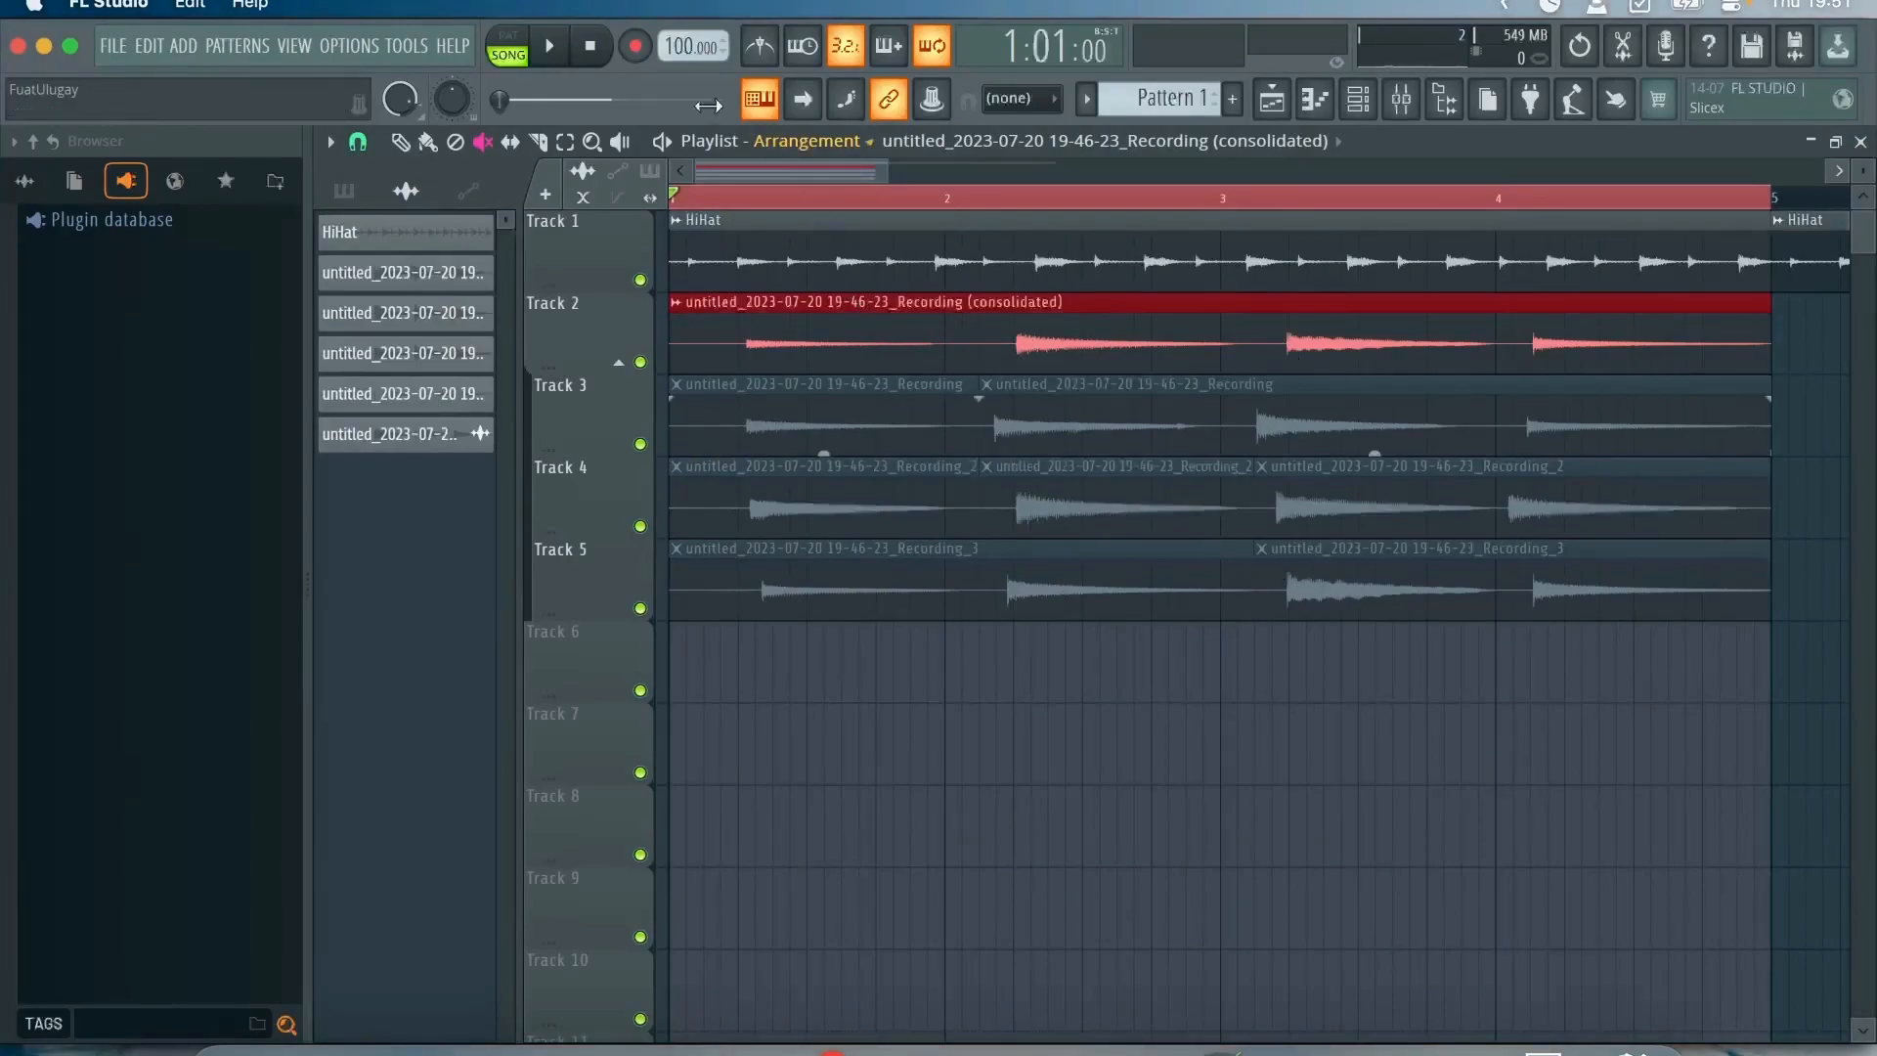
pyautogui.click(553, 51)
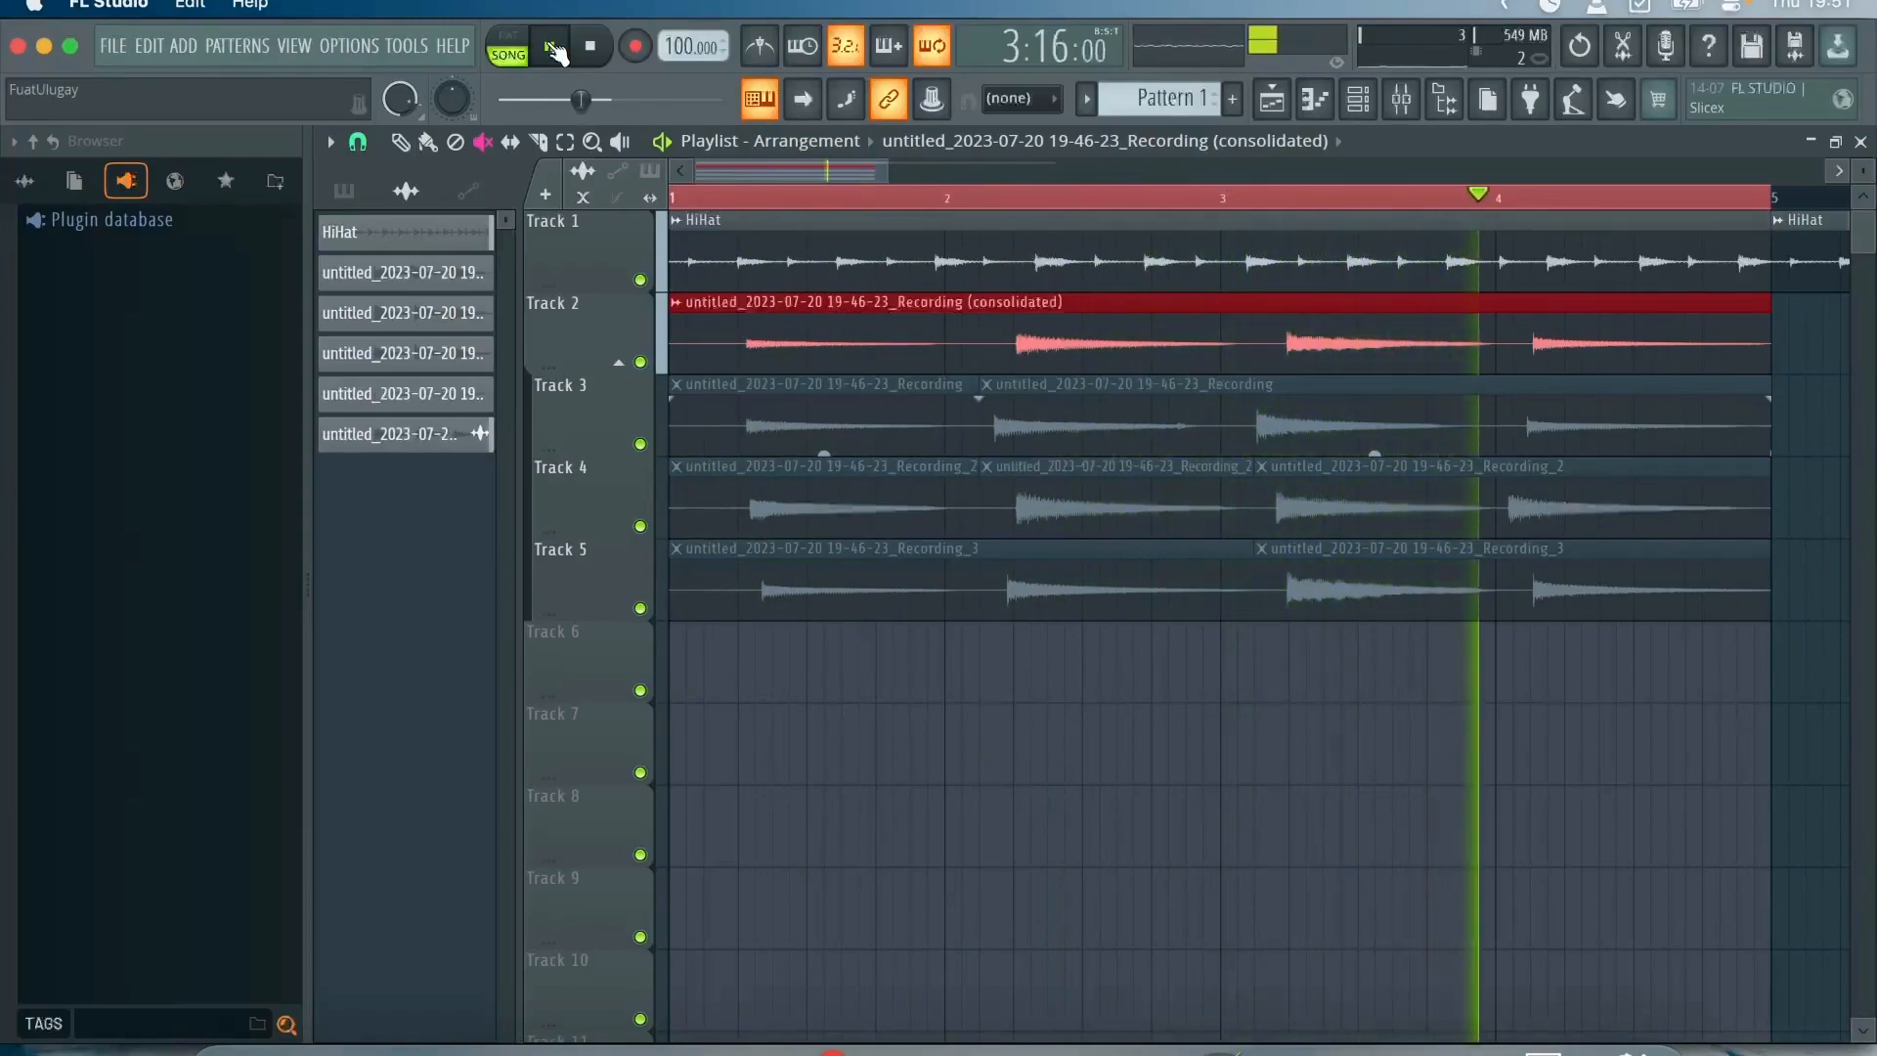
pyautogui.click(604, 47)
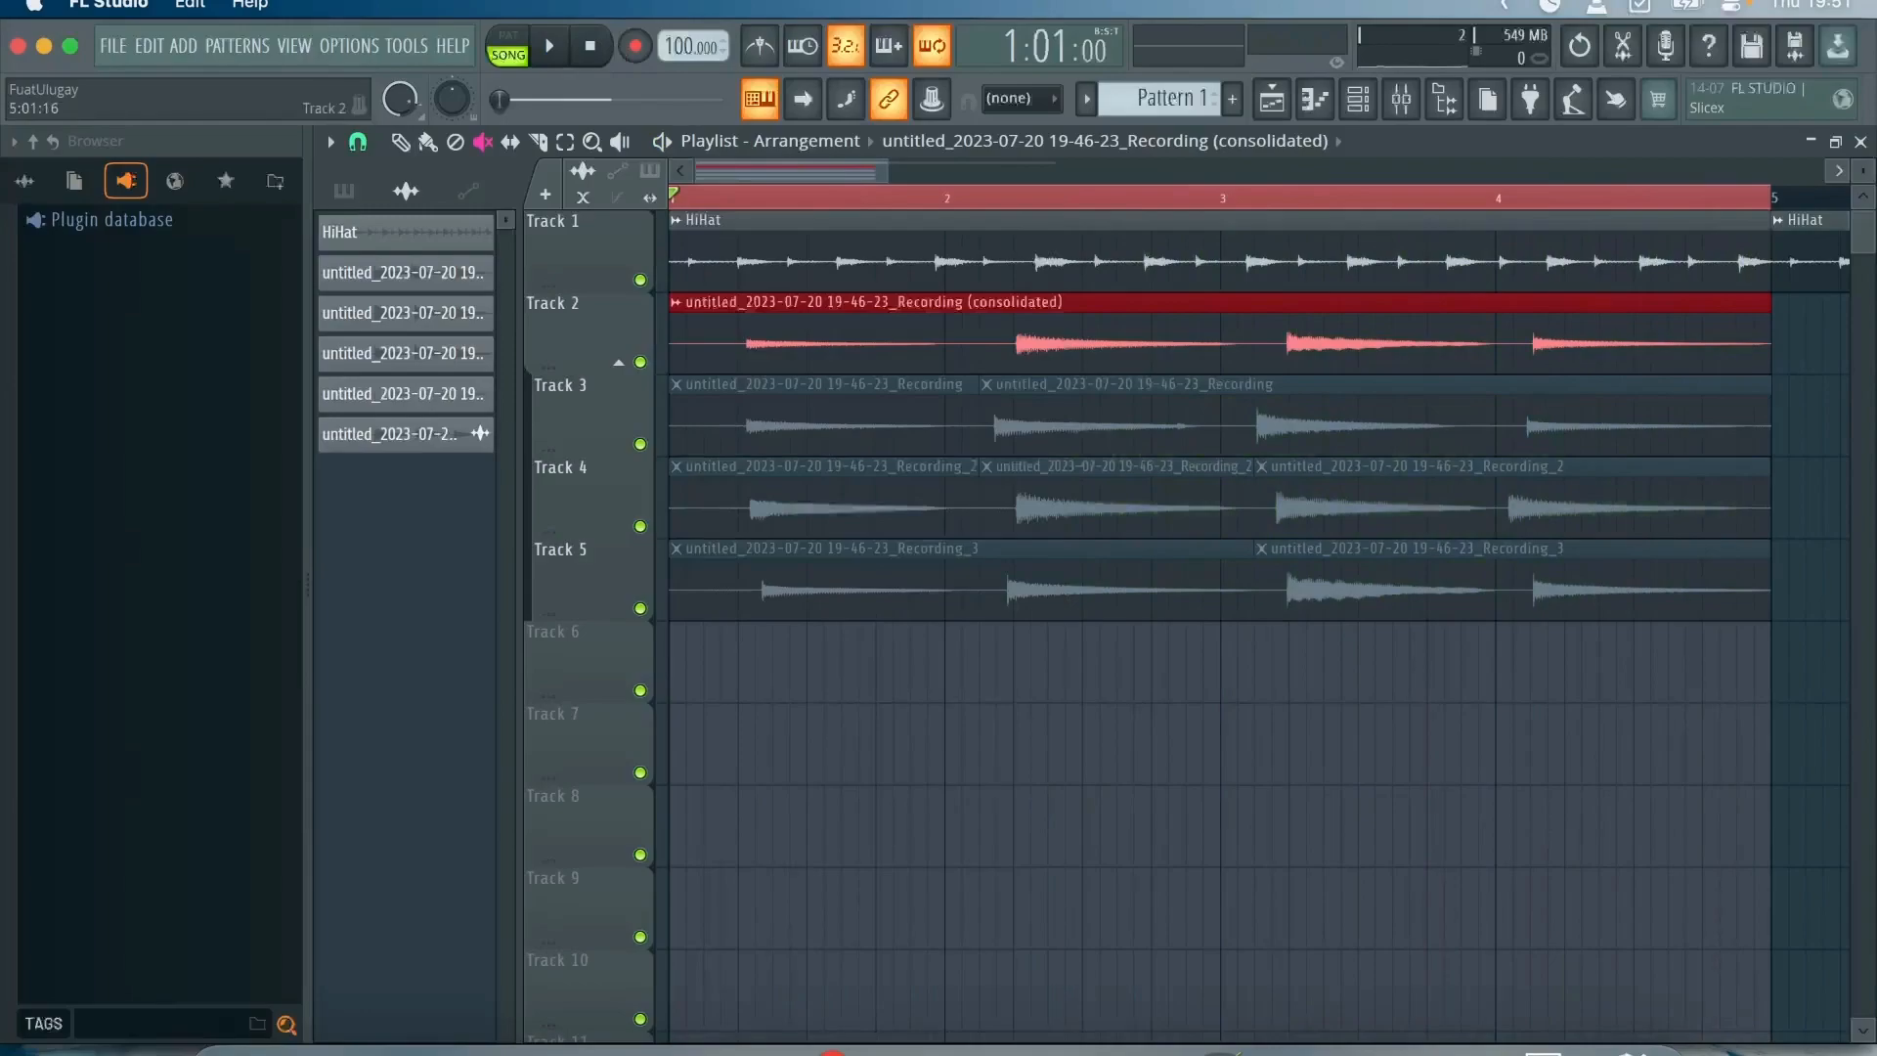